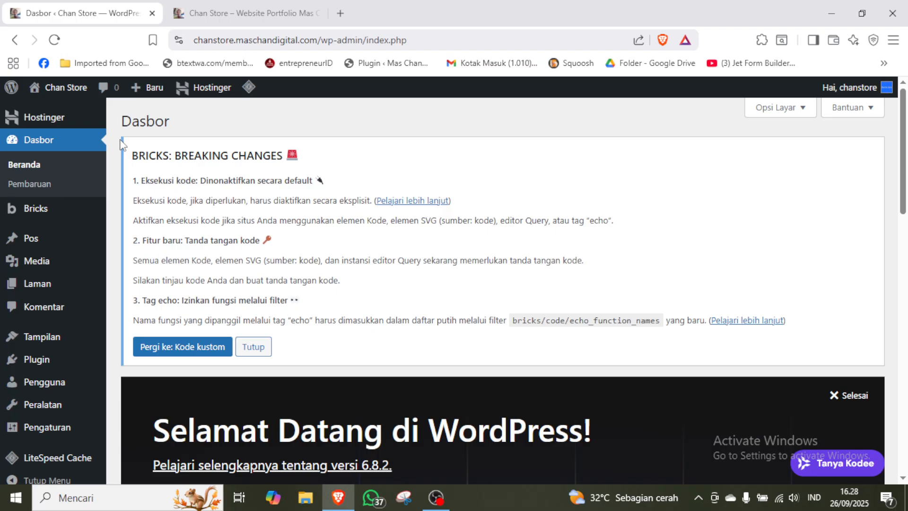
Open the Beranda page from the site's page list for editing with Bricks.
mouse_move(59, 290)
left_click(121, 287)
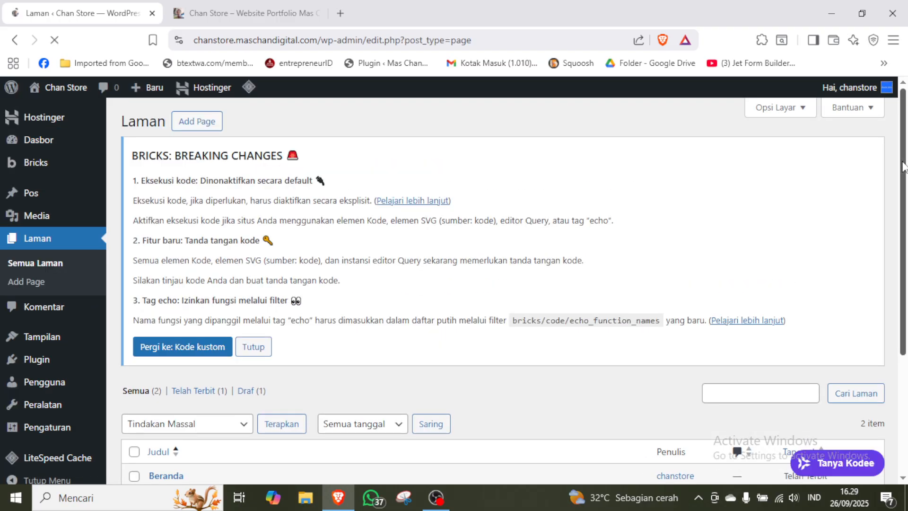
scroll(906, 222, "down", 3)
scroll(905, 223, "down", 1)
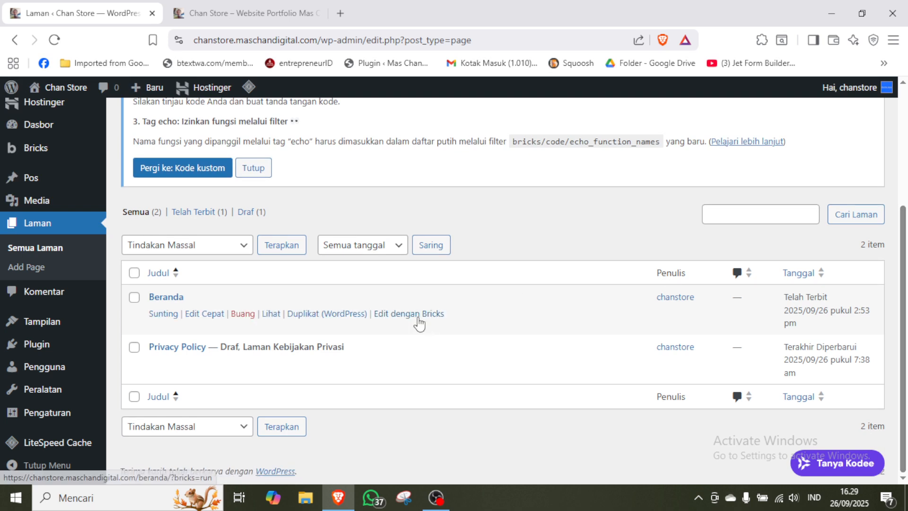
left_click(418, 314)
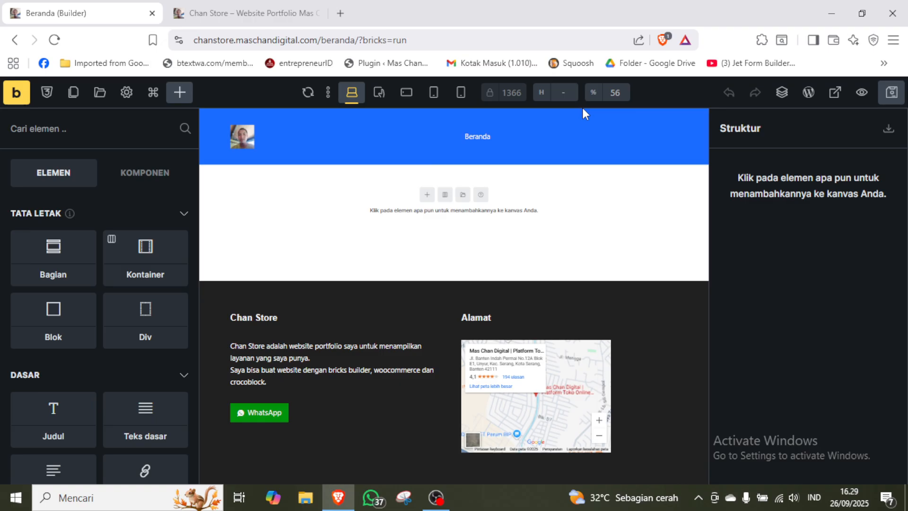
Open the Beranda page's WordPress editor in a separate browser tab and check the site's live front page.
right_click(808, 93)
left_click(699, 122)
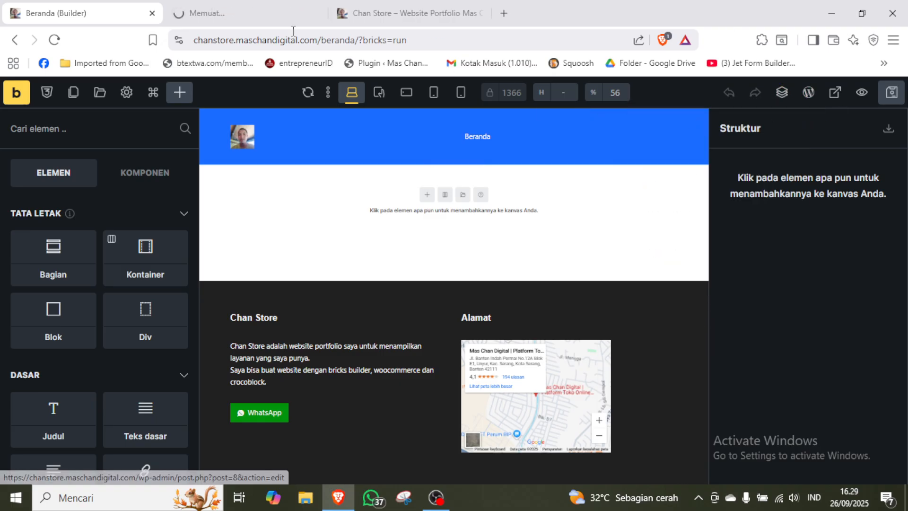
left_click(241, 19)
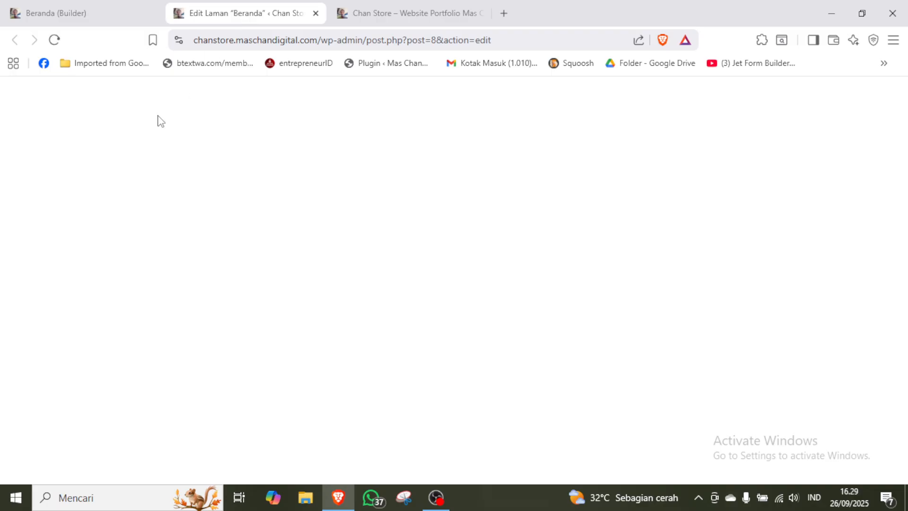
left_click(407, 18)
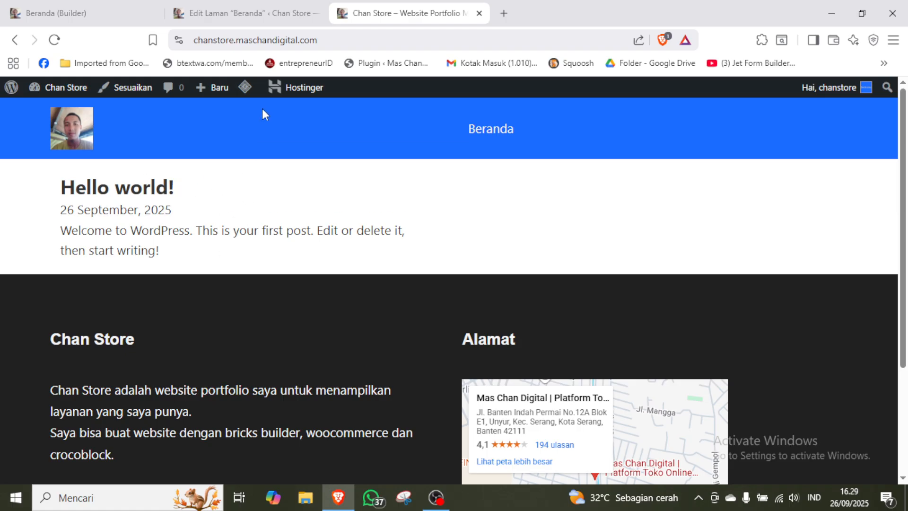
left_click(277, 21)
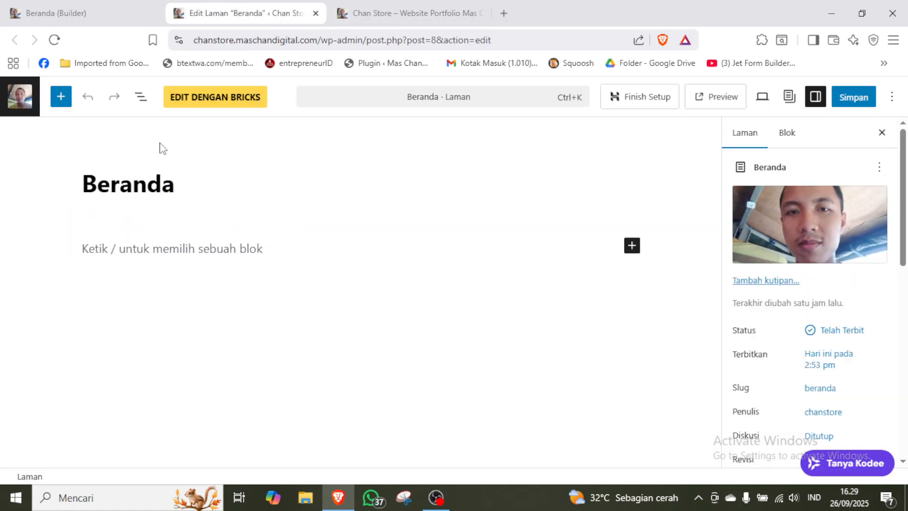
Leave the WordPress page editor for the admin area and open the Reading settings (Membaca).
left_click(21, 105)
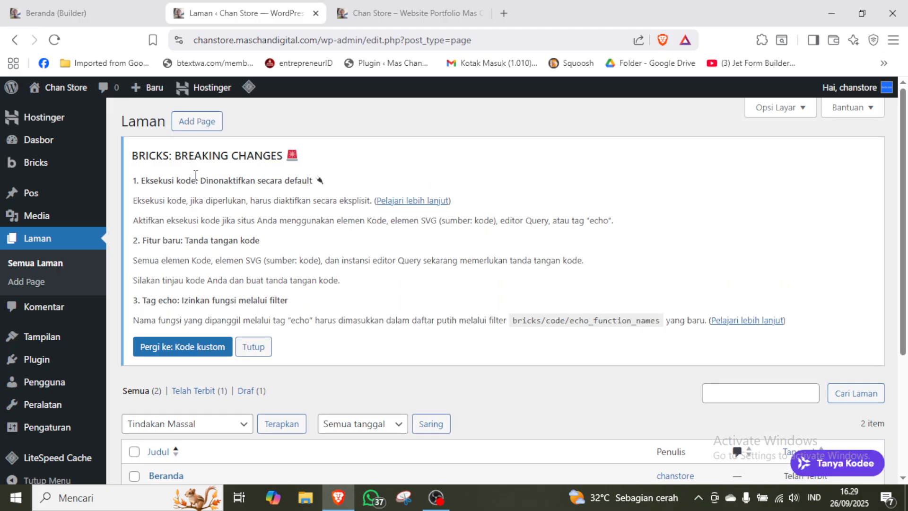
scroll(195, 176, "down", 1)
scroll(196, 176, "down", 3)
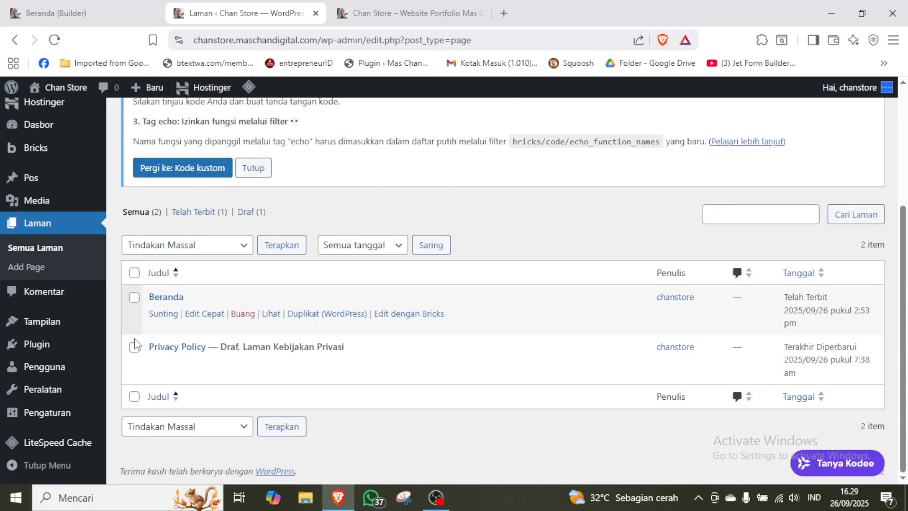
mouse_move(74, 410)
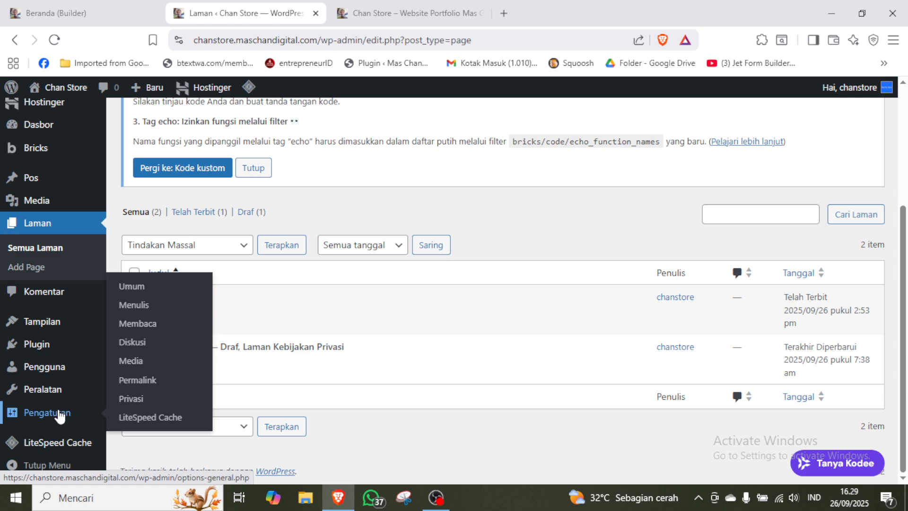
left_click(150, 326)
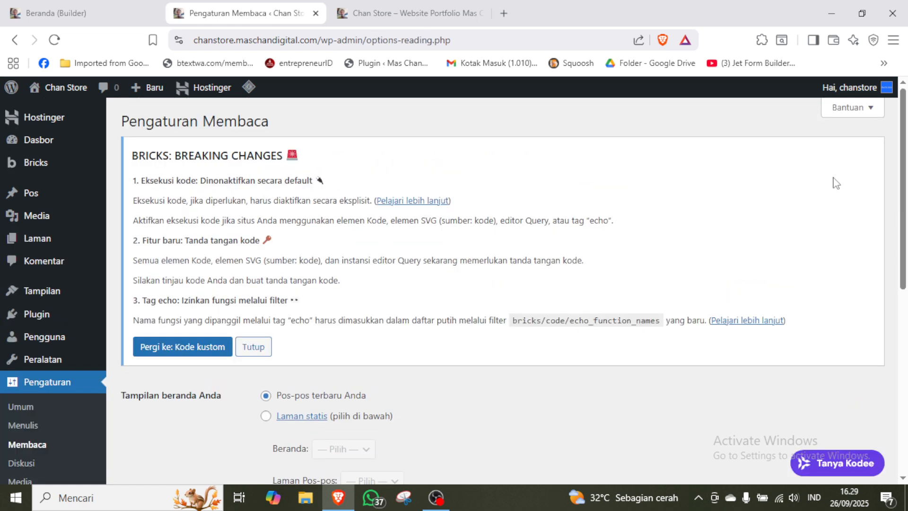
Set the homepage display to a static page (Laman statis) with Beranda as the homepage, and save the changes.
scroll(580, 262, "down", 5)
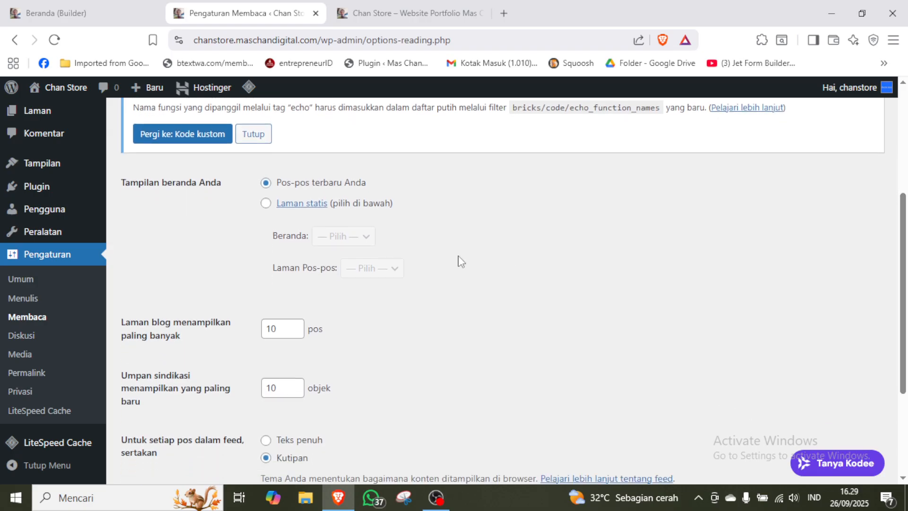
left_click(265, 203)
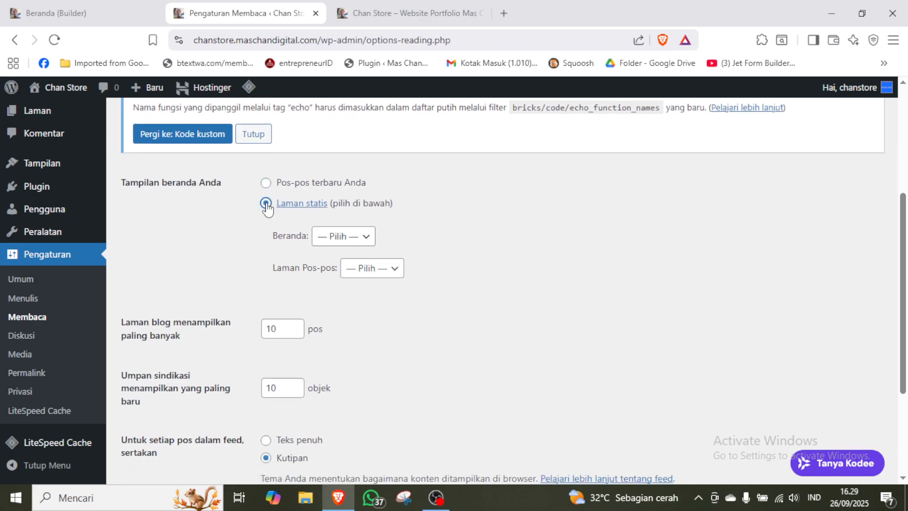
left_click(364, 236)
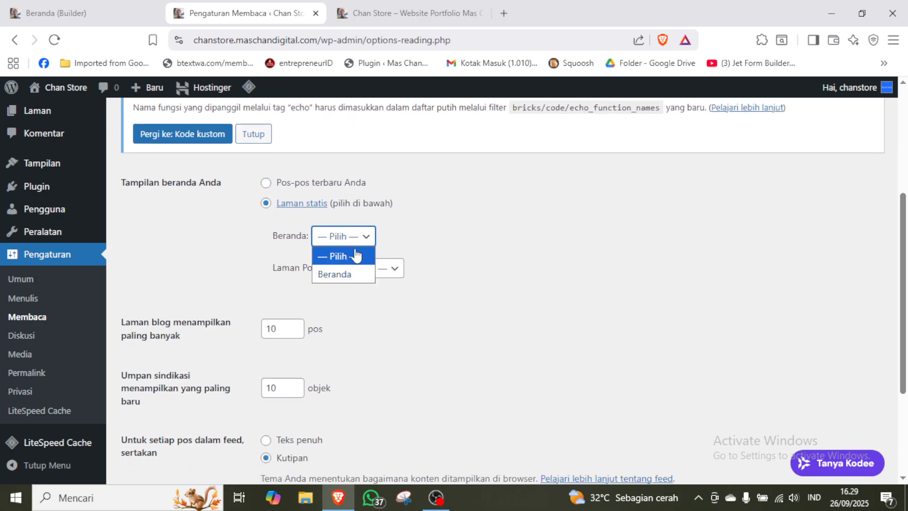
left_click(343, 274)
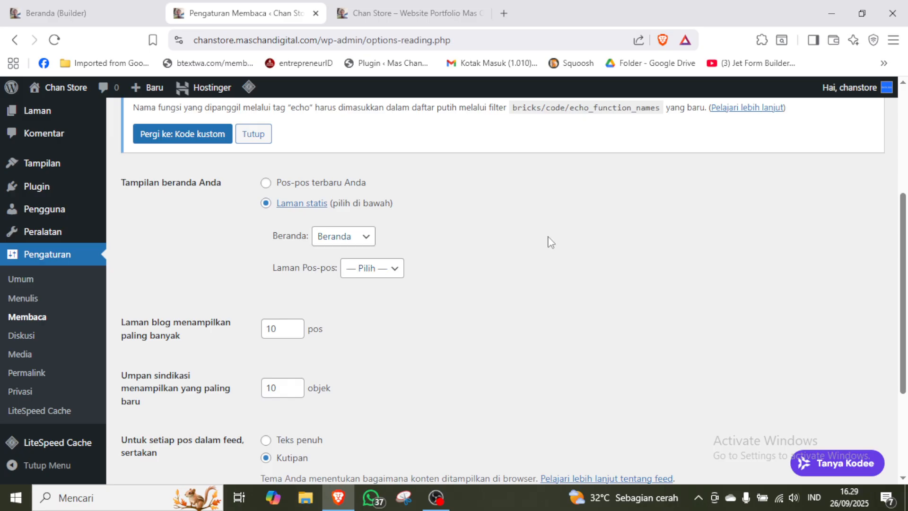
left_click_drag(904, 225, 905, 299)
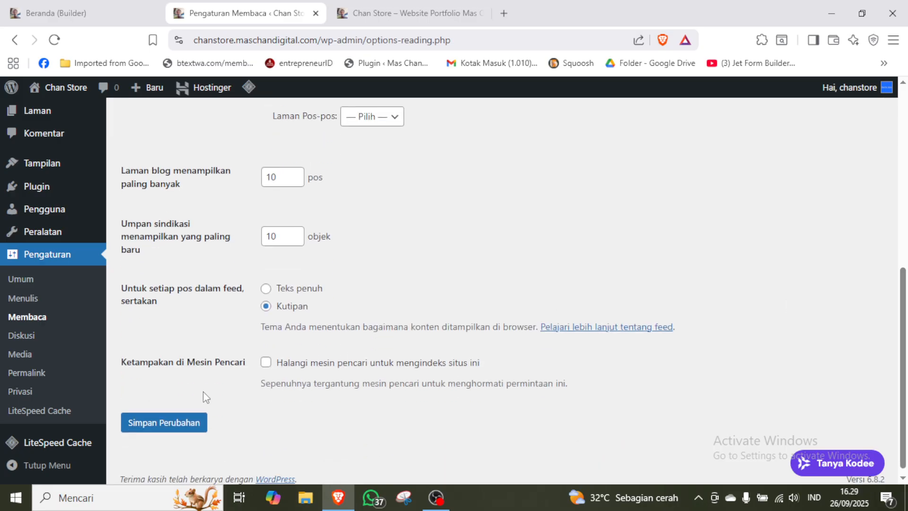
left_click(180, 424)
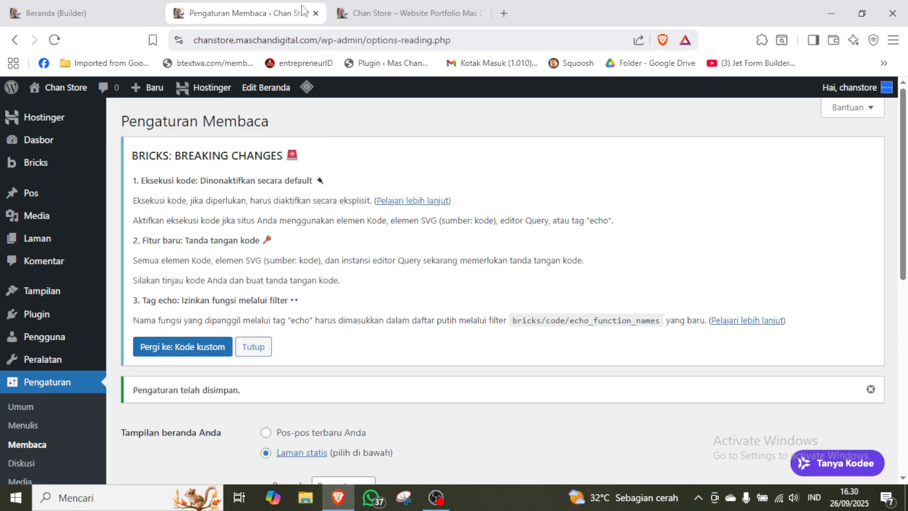
Close the Reading settings, reload the live front page to check it, and return to the Bricks builder.
left_click(315, 14)
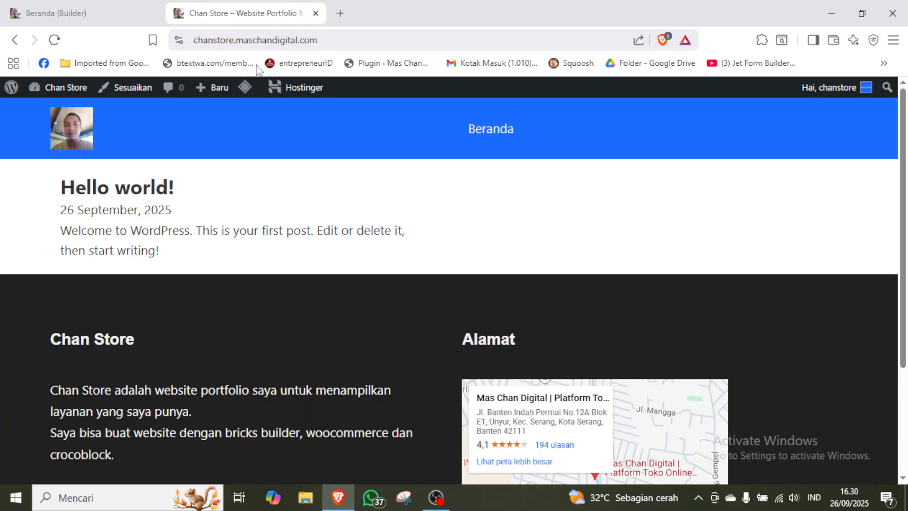
key("F5")
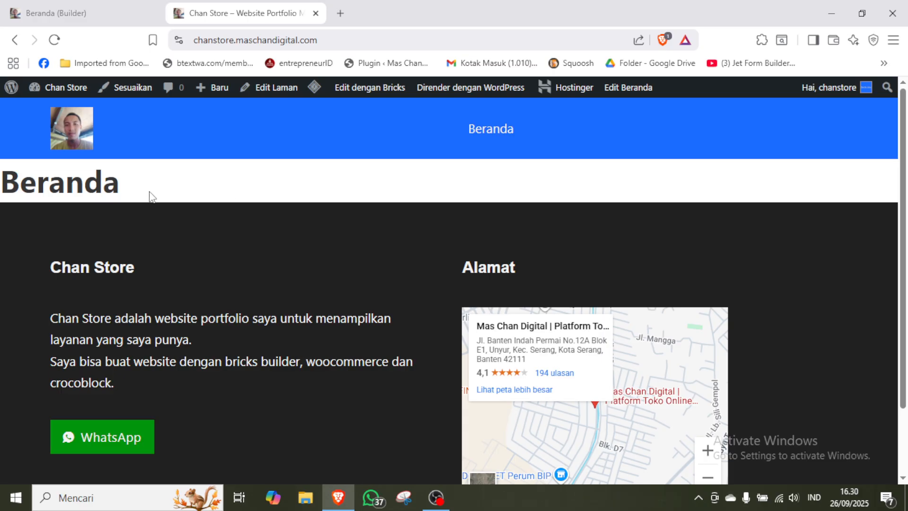
left_click(85, 14)
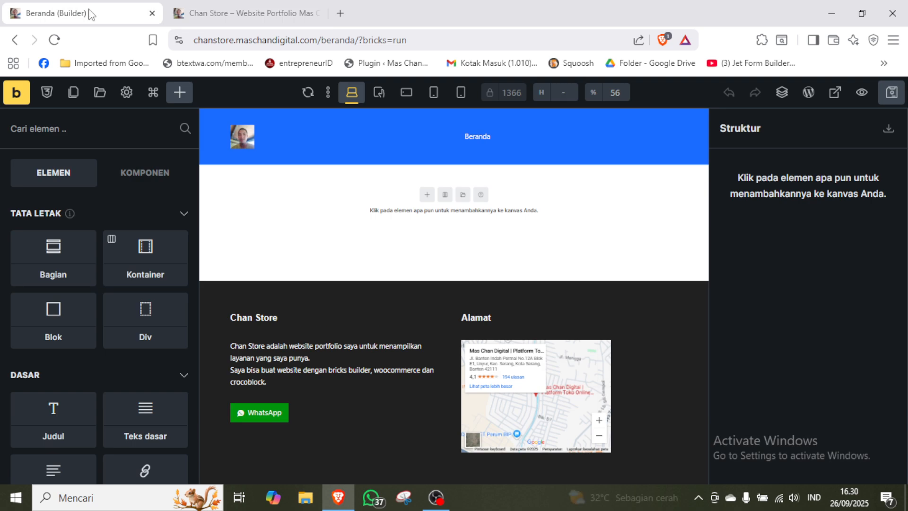
Add a section (Bagian) to the empty Beranda canvas and rename it "Hero Section".
left_click(428, 201)
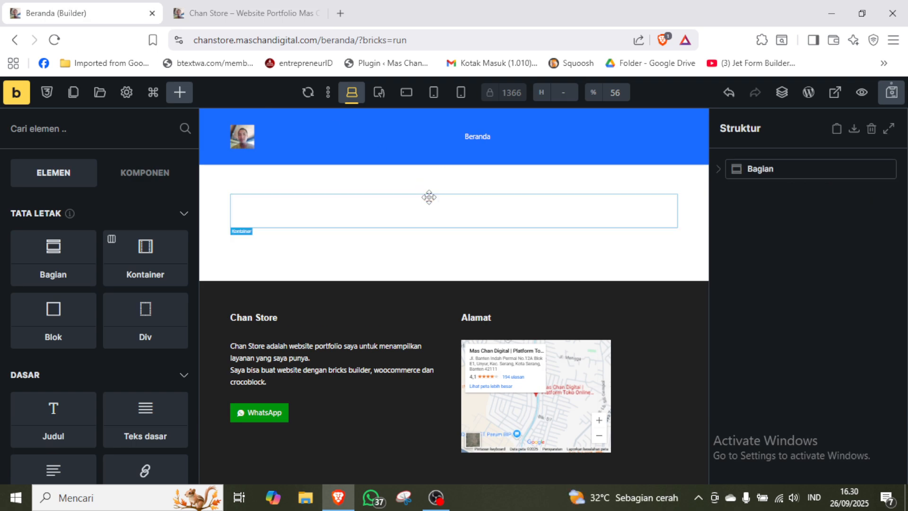
left_click(766, 169)
double_click(766, 169)
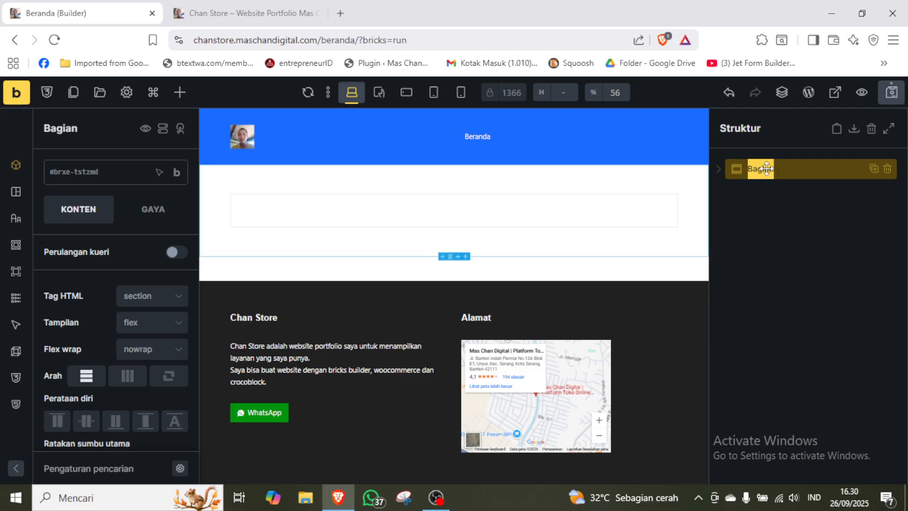
type("Hero Se")
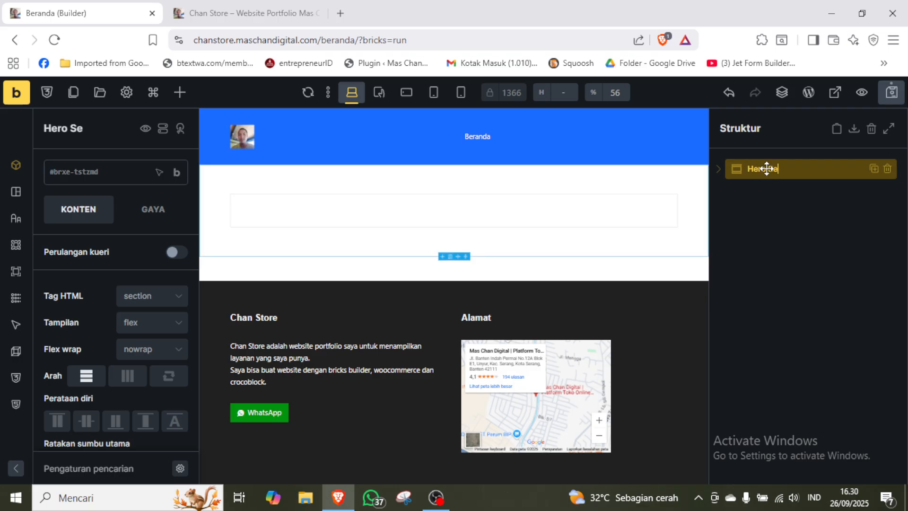
type("ction")
left_click(808, 217)
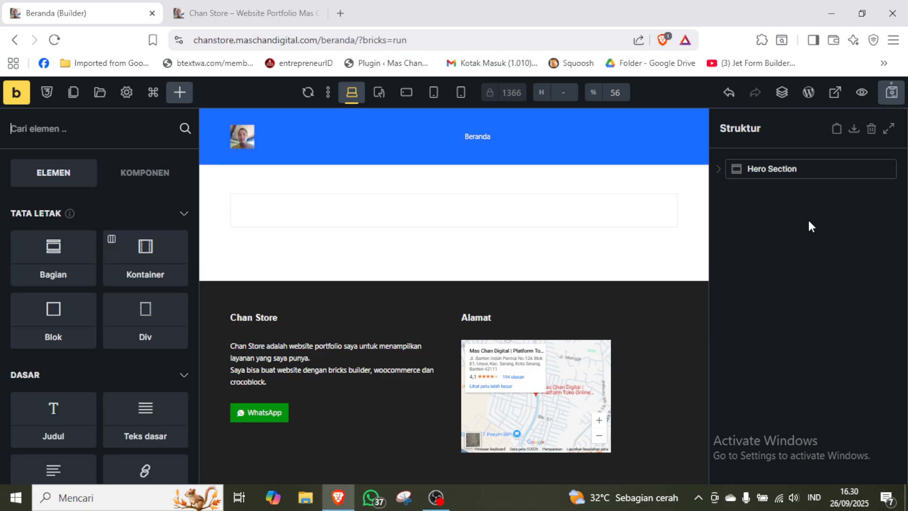
Set the Hero Section's background color to hex 1a6cff and save that color to the palette.
left_click(722, 172)
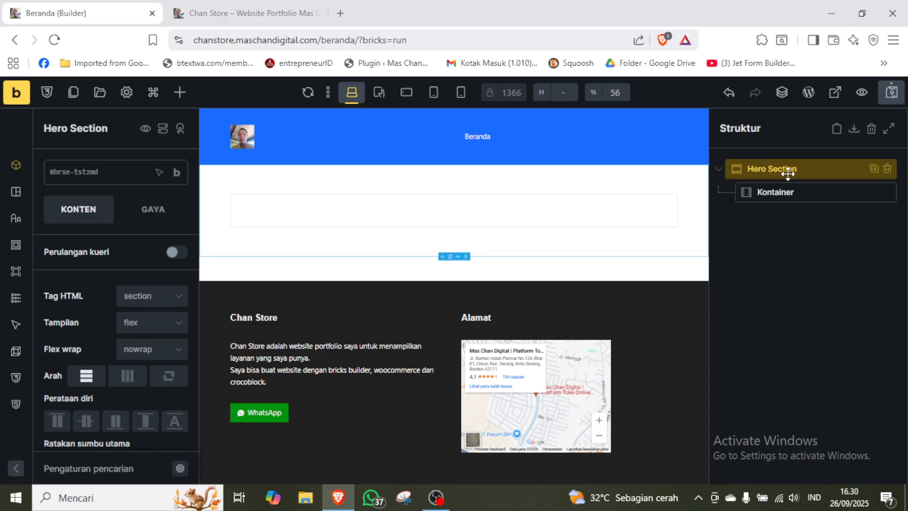
left_click(152, 219)
left_click(158, 337)
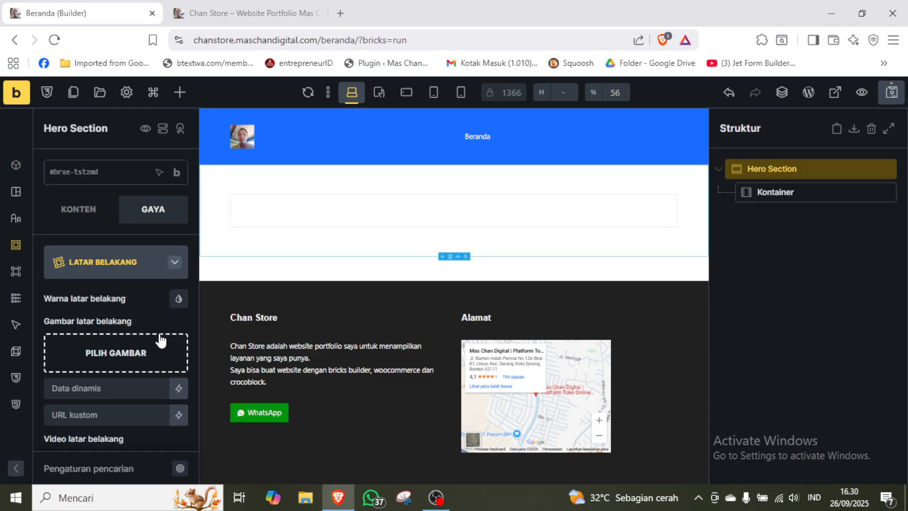
left_click(177, 300)
scroll(126, 312, "down", 2)
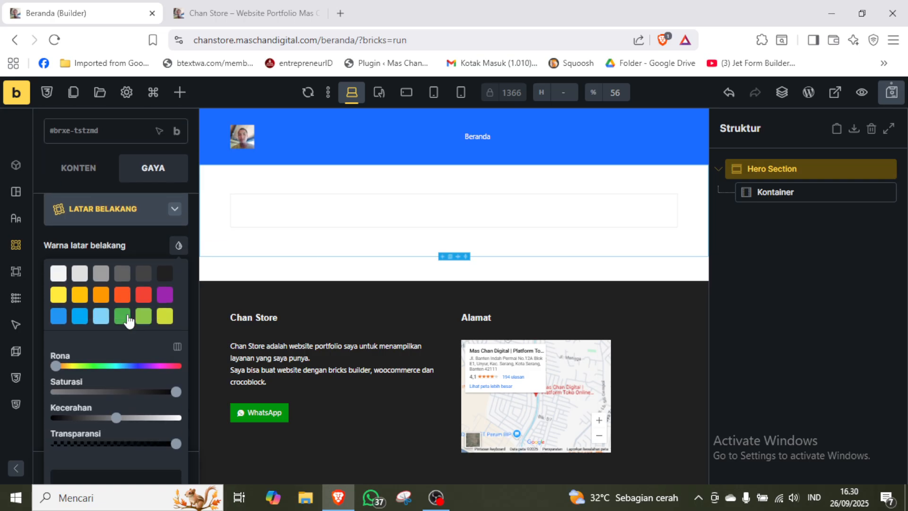
left_click(127, 442)
type("1")
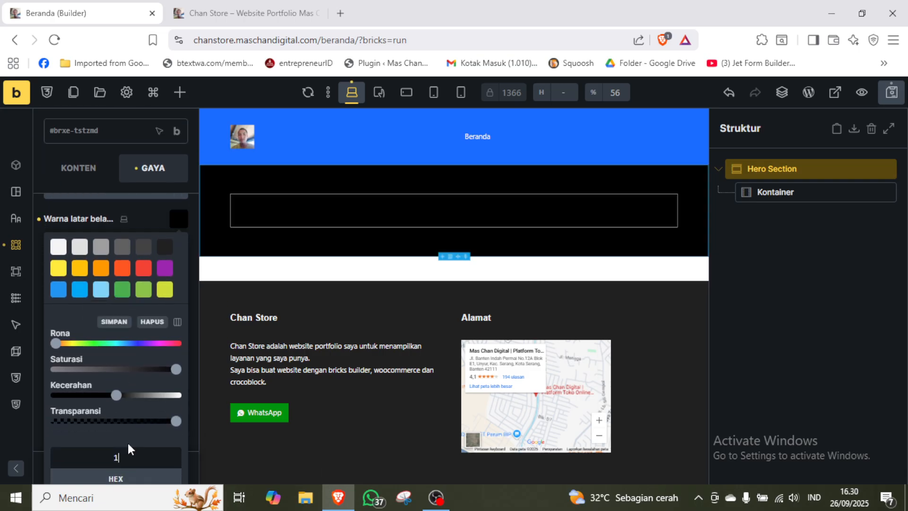
type("a6cff")
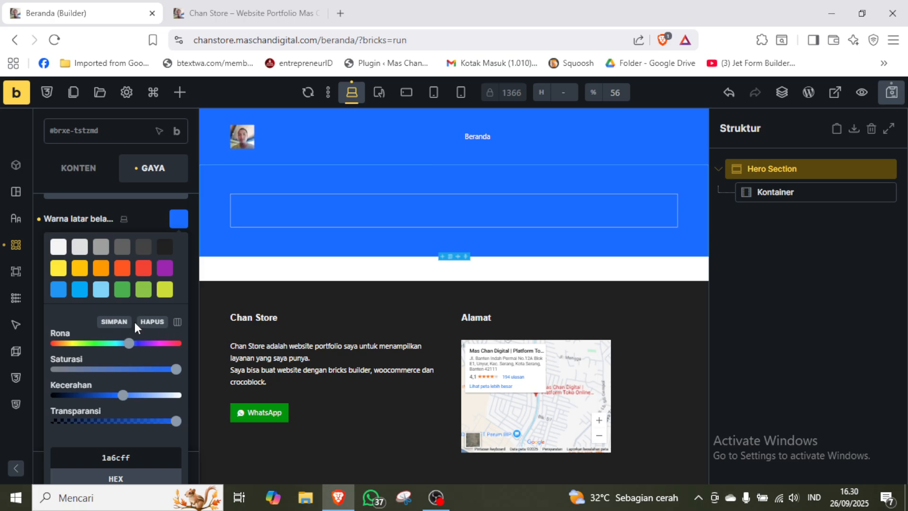
left_click(114, 323)
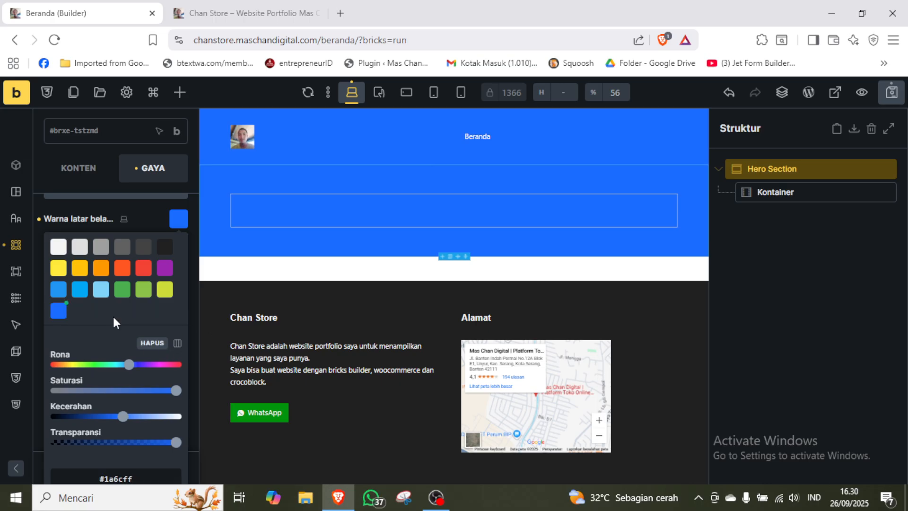
left_click(859, 282)
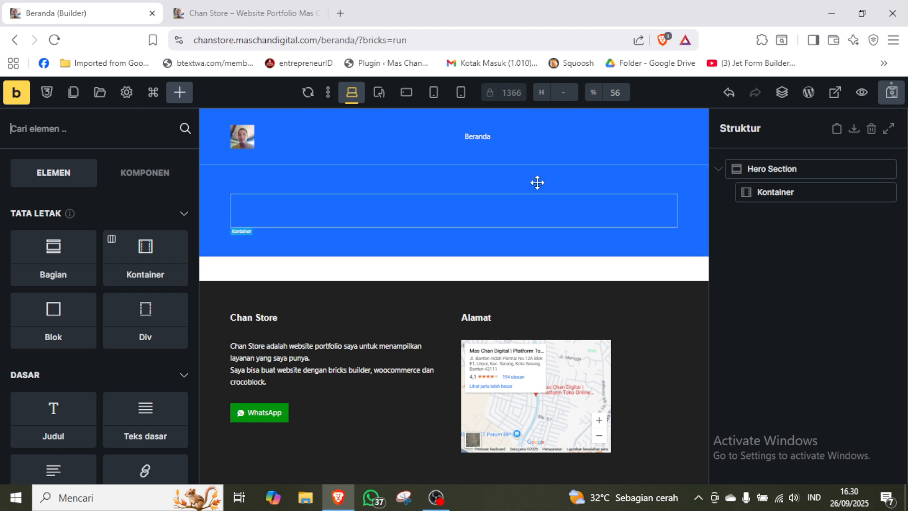
Set the layout direction of the container inside the Hero Section to horizontal.
left_click(791, 194)
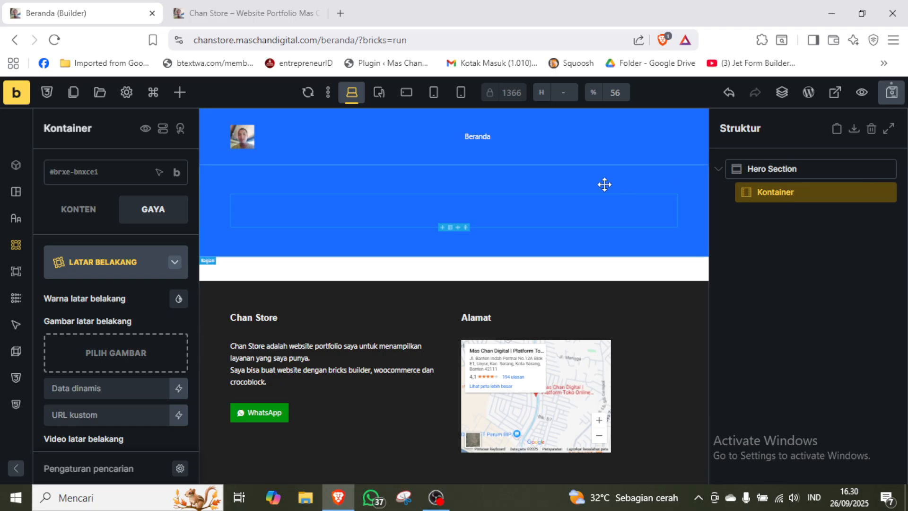
left_click(134, 276)
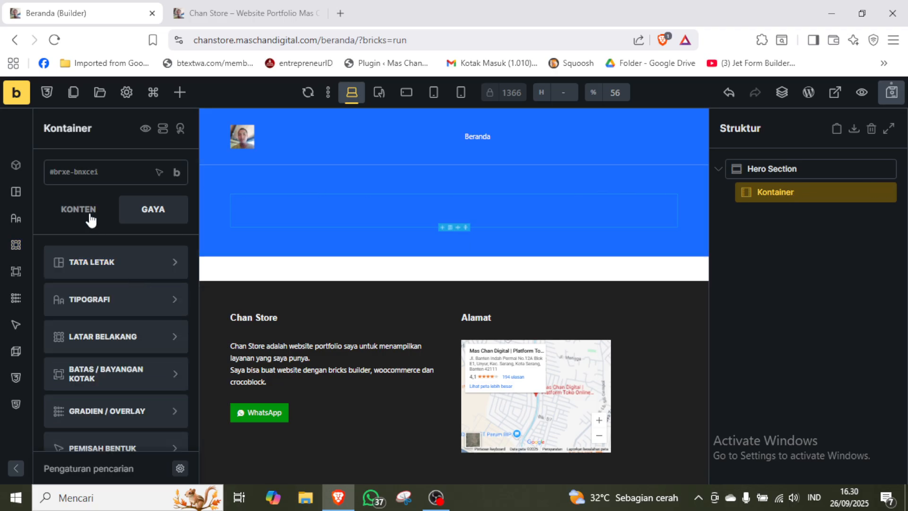
left_click(88, 210)
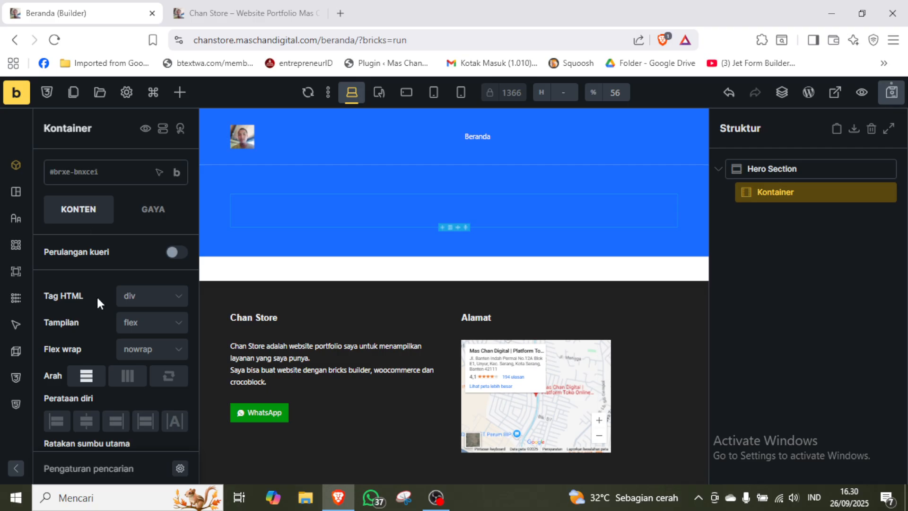
left_click(135, 377)
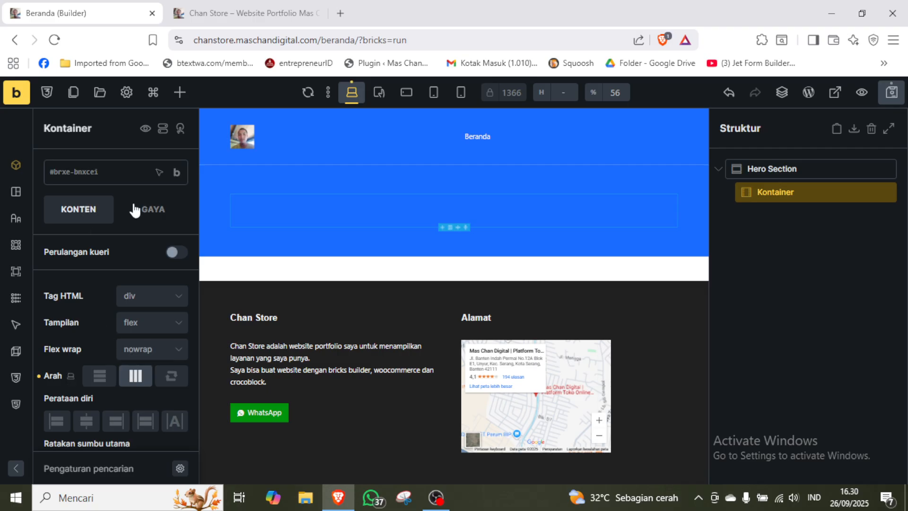
Add two Blok elements inside the Hero Section's container.
left_click(179, 92)
type("blok")
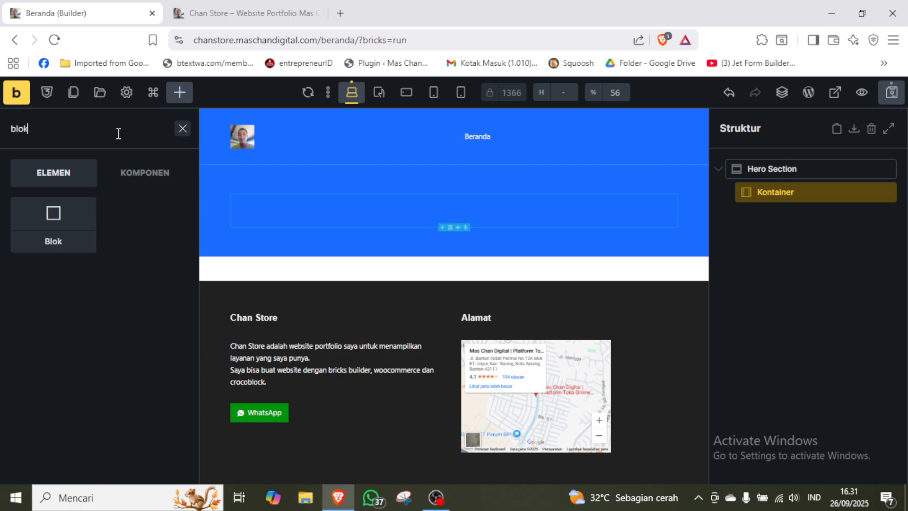
left_click(43, 238)
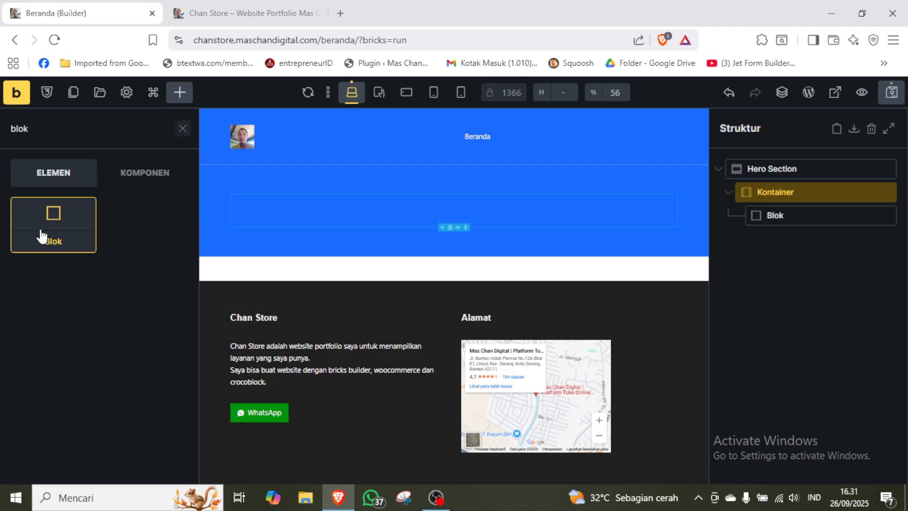
left_click(42, 236)
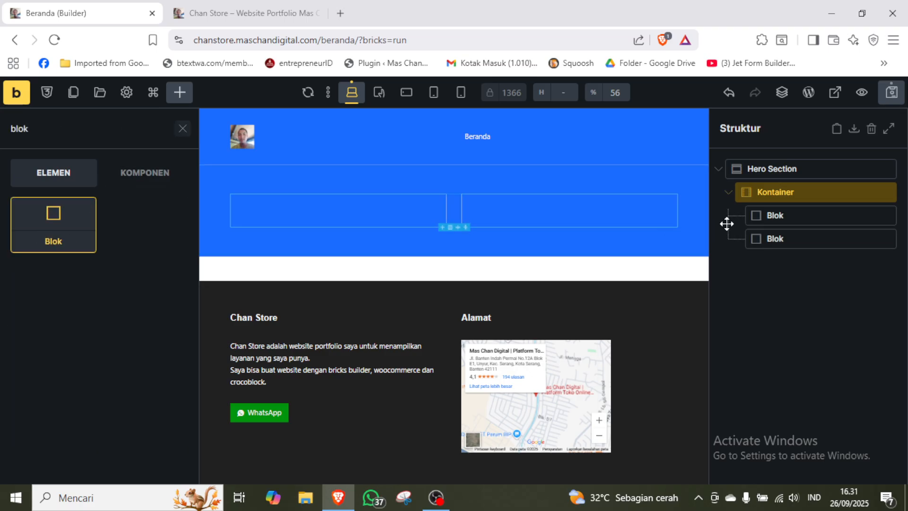
Rename the container's first block "Tentang Saya" and its second block "Gambar".
left_click(781, 215)
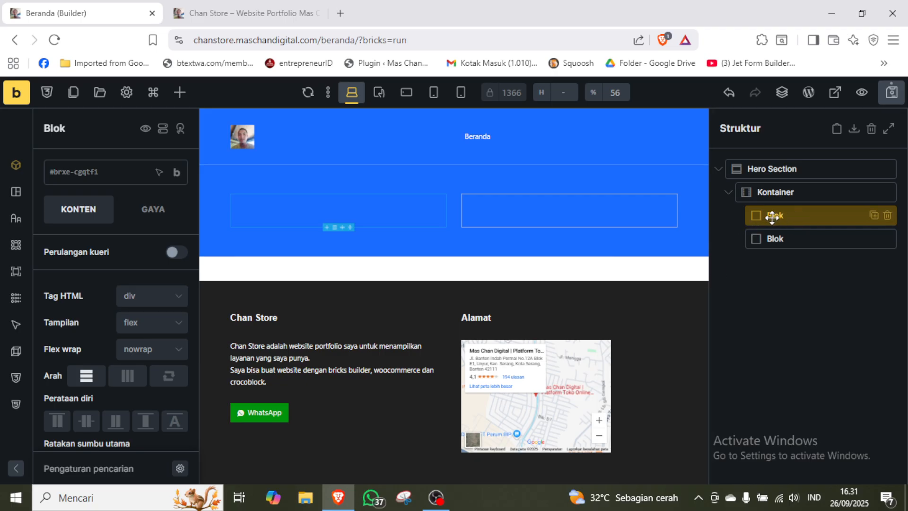
double_click(775, 216)
type("Tentang Saya")
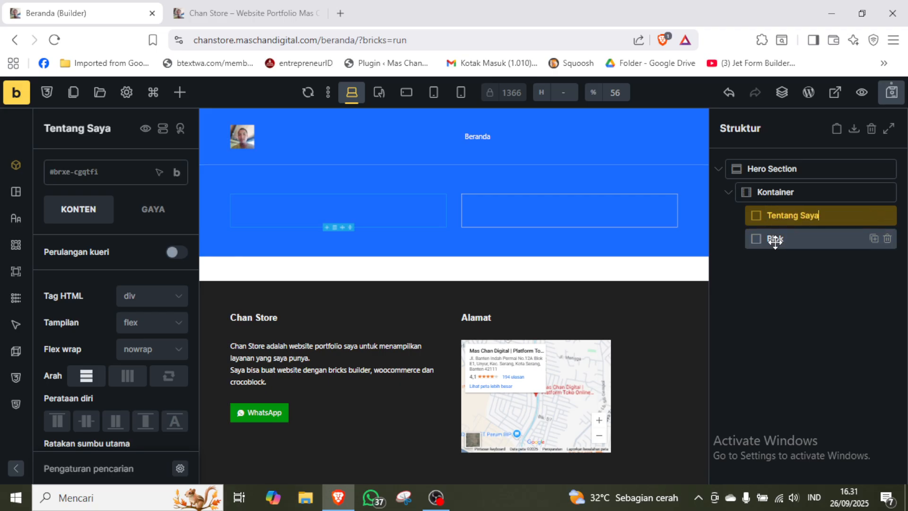
double_click(774, 239)
type("Gambar")
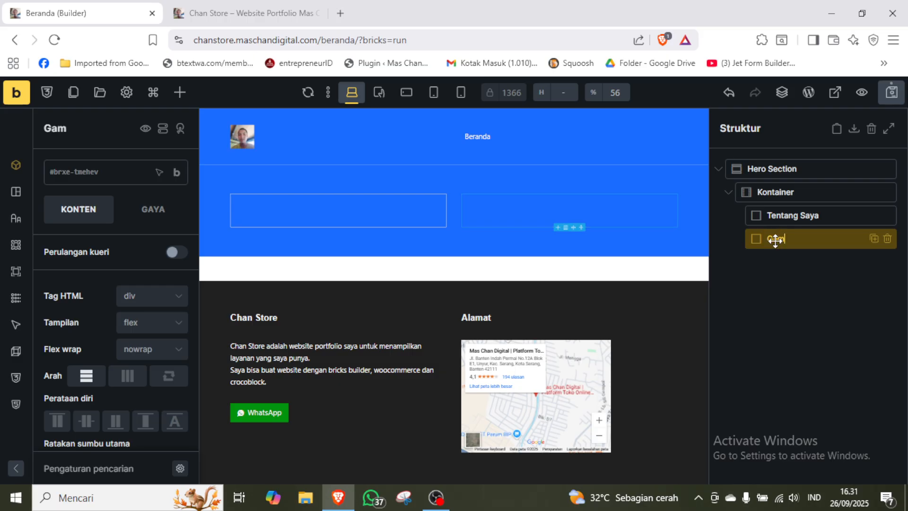
Add a Judul heading and a Teks kaya rich text element inside the Tentang Saya block.
left_click(805, 213)
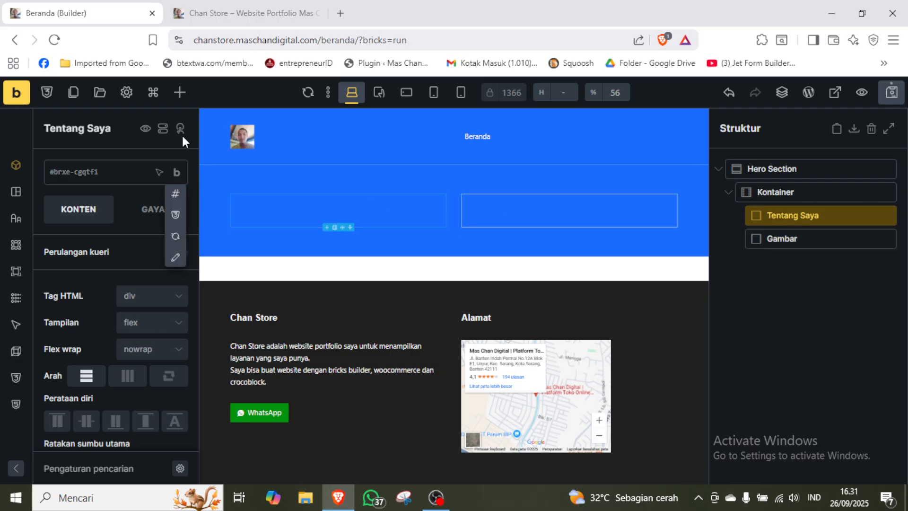
left_click(179, 93)
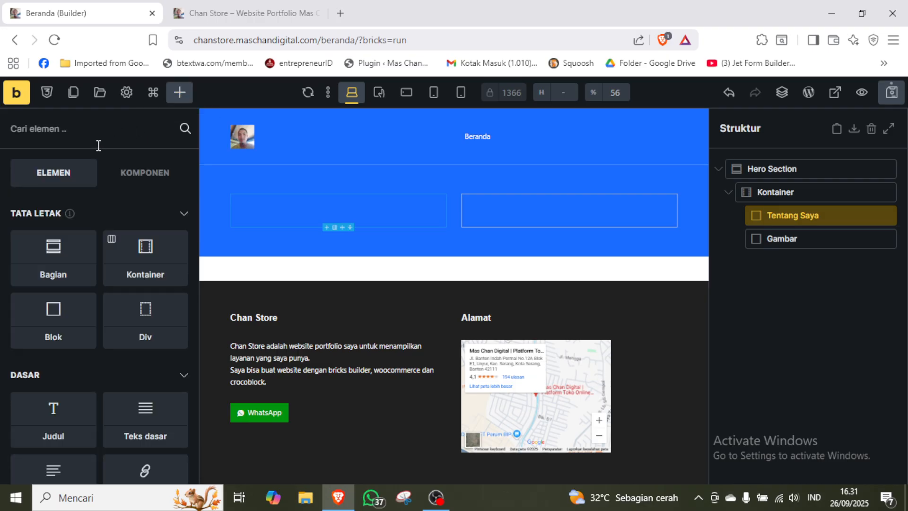
type("judl")
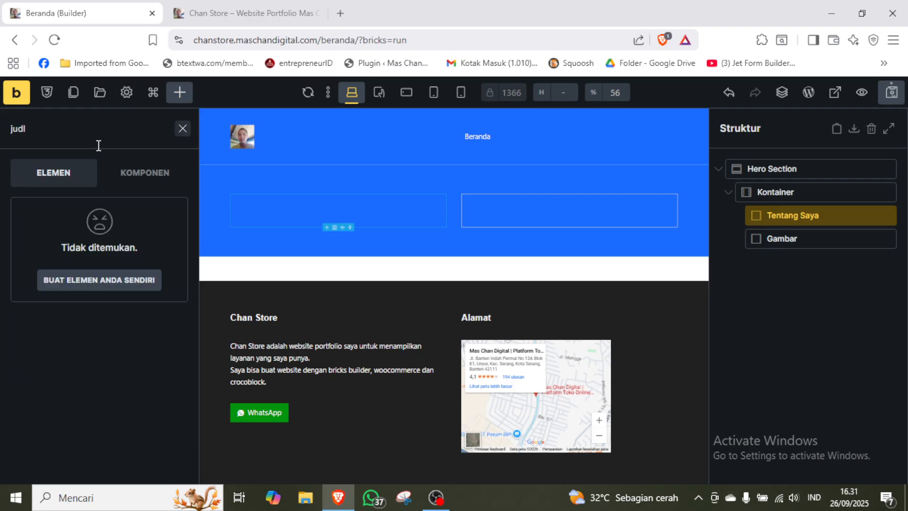
key("BackSpace")
left_click(56, 244)
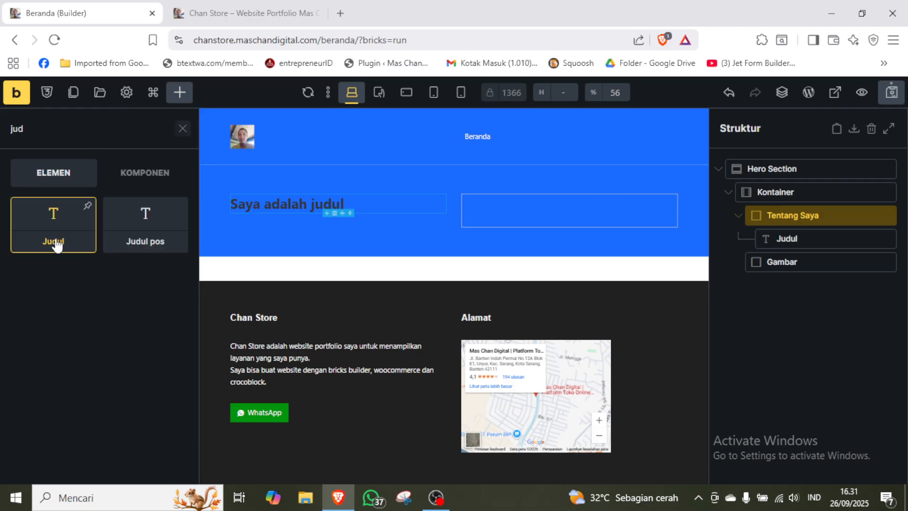
left_click(182, 127)
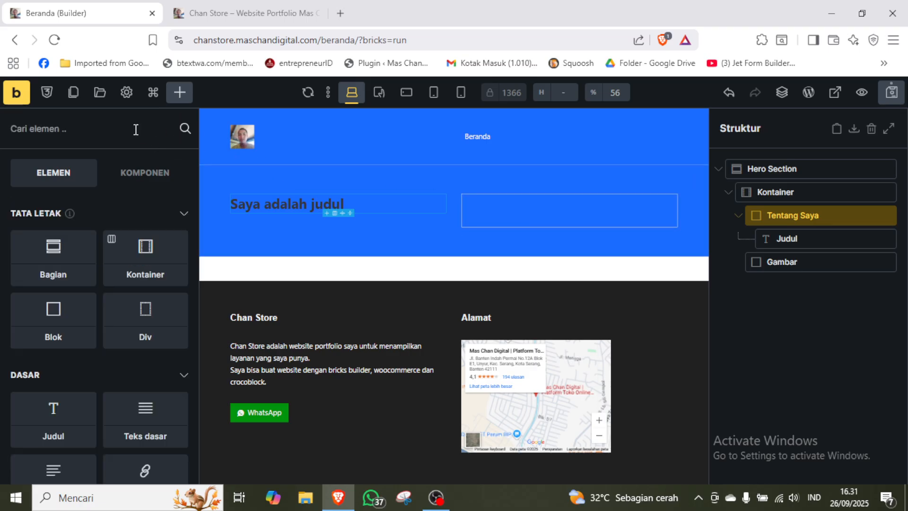
type("teks")
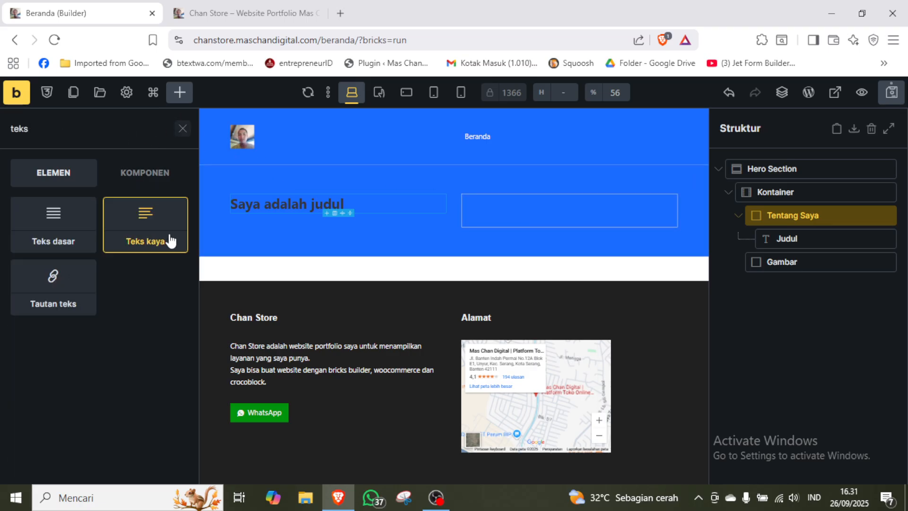
left_click(170, 241)
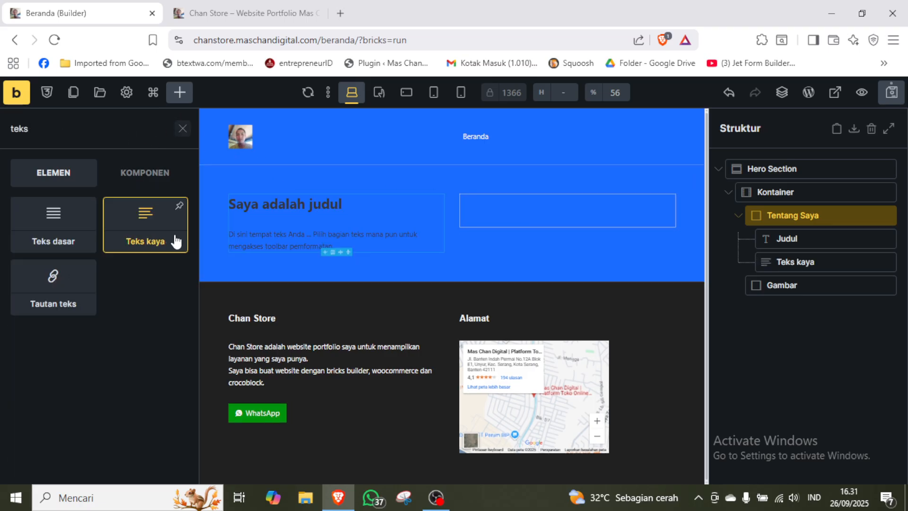
Set the typography color of both the Judul heading and the Teks kaya element to the palette's white.
left_click(818, 239)
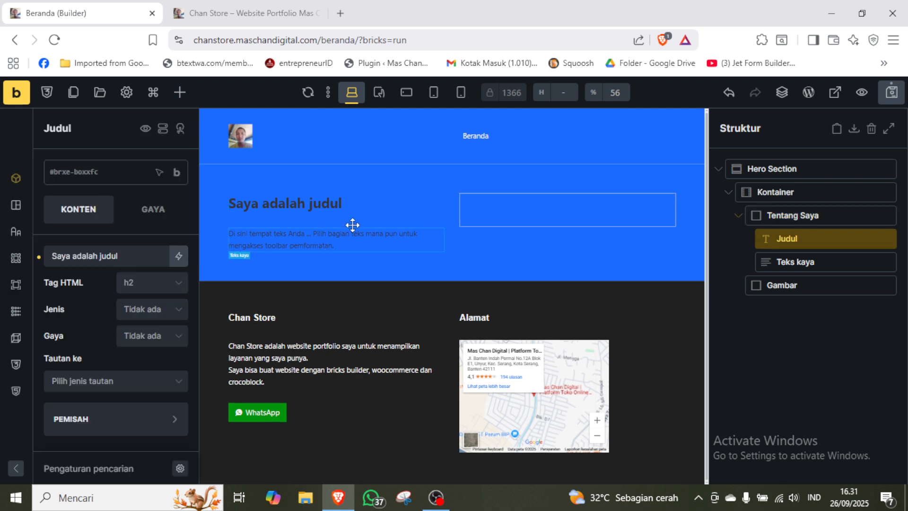
left_click(152, 218)
left_click(148, 309)
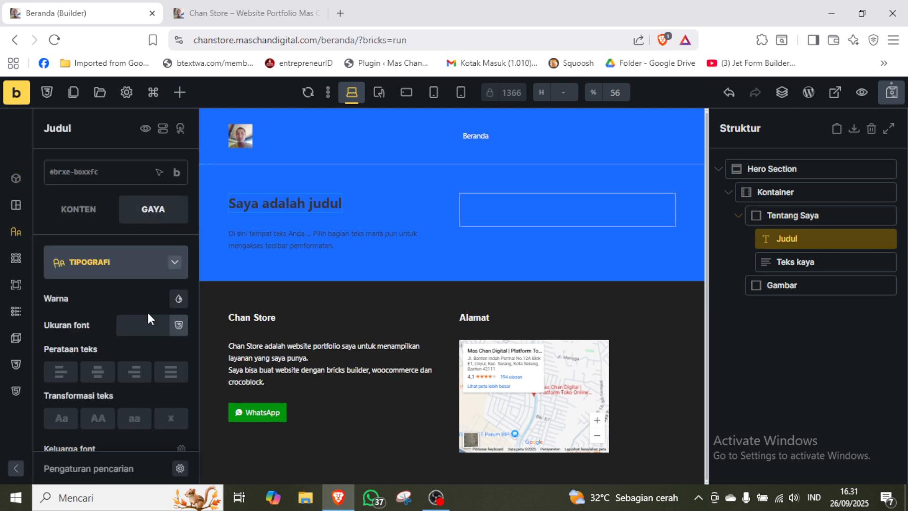
left_click(179, 298)
left_click(58, 326)
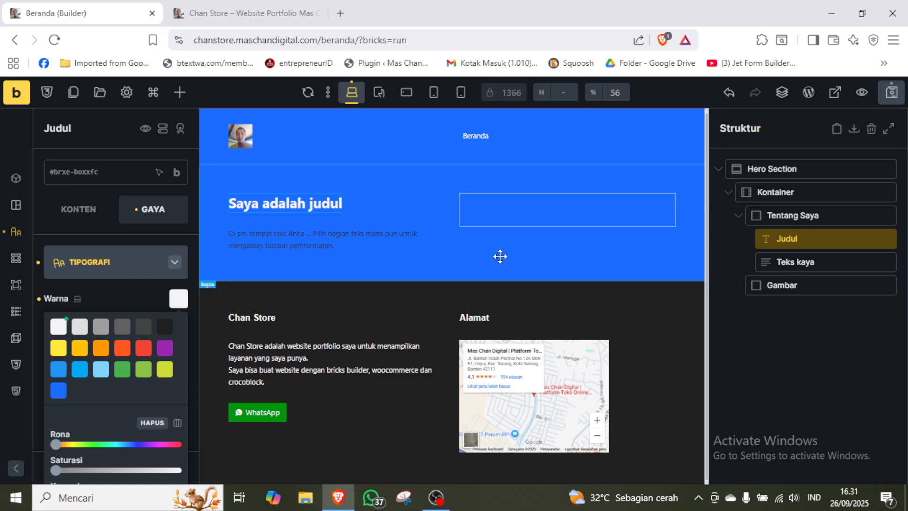
left_click(799, 262)
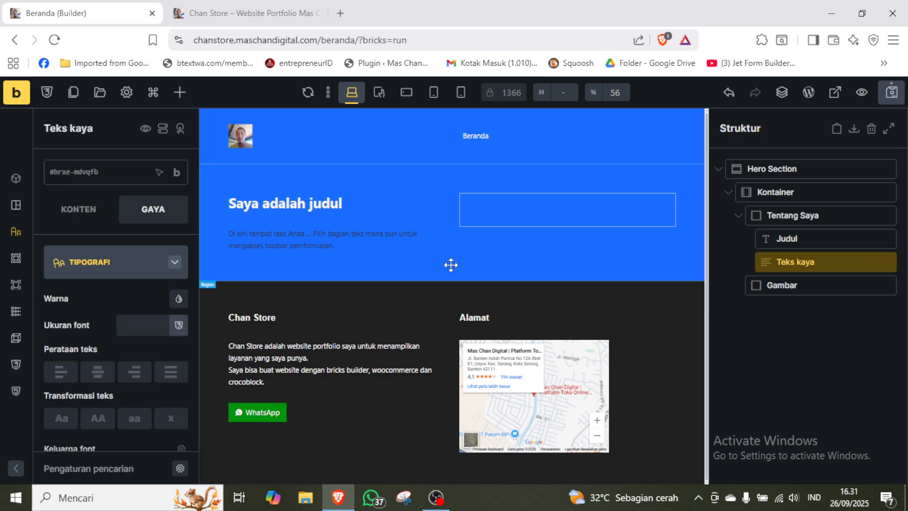
left_click(179, 298)
left_click(59, 325)
left_click(130, 276)
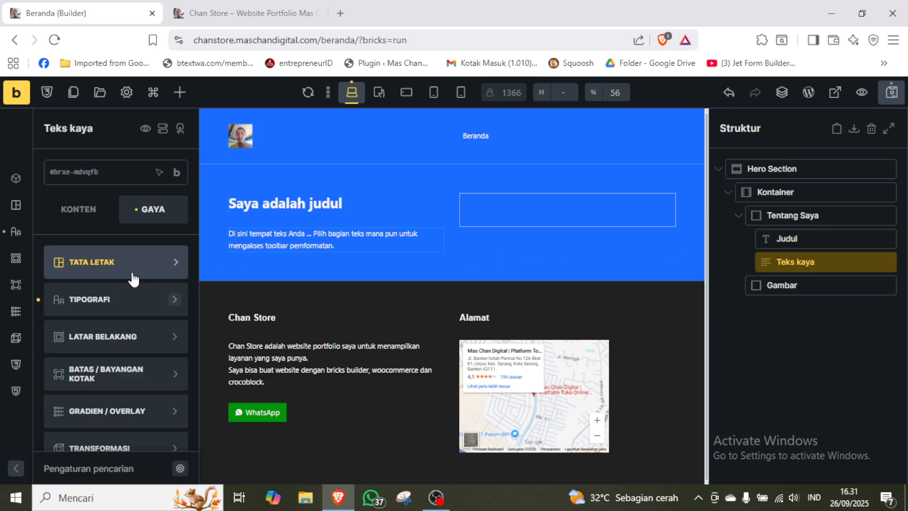
Set the HTML tag of the Judul heading in the Tentang Saya block to h1.
left_click(784, 238)
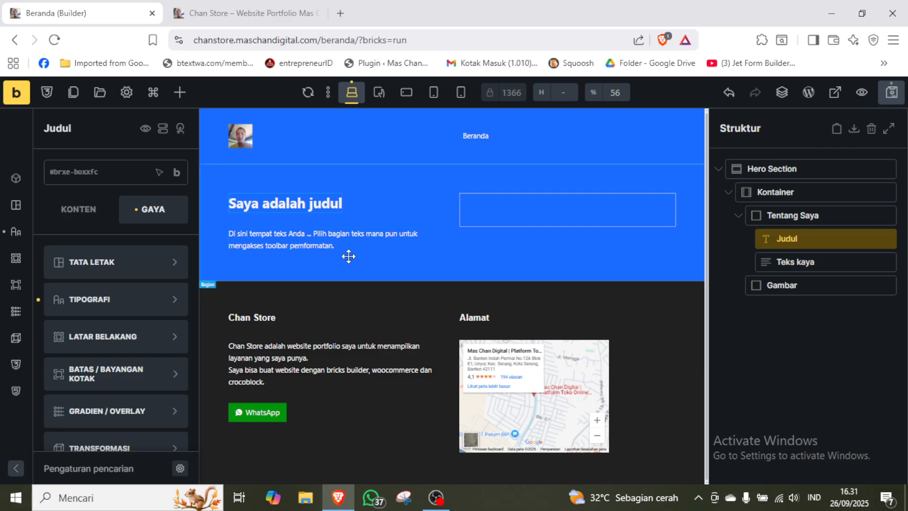
left_click(87, 211)
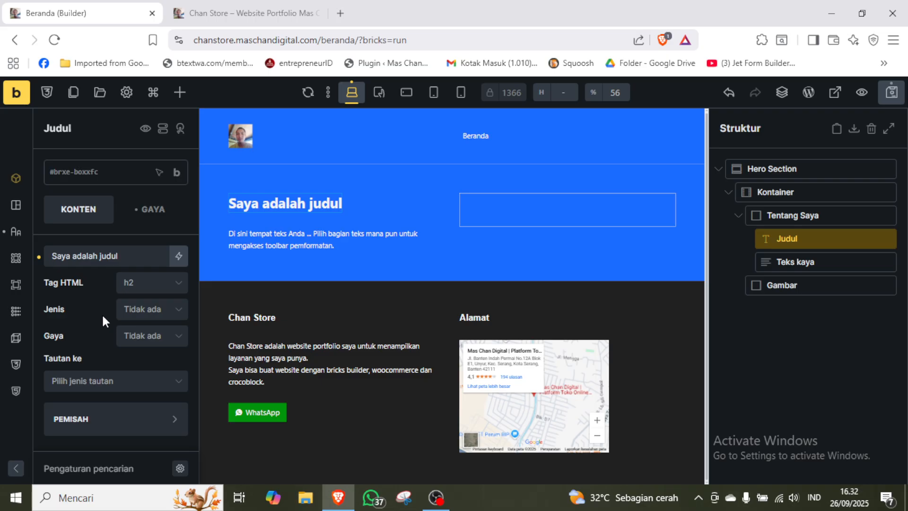
left_click(164, 291)
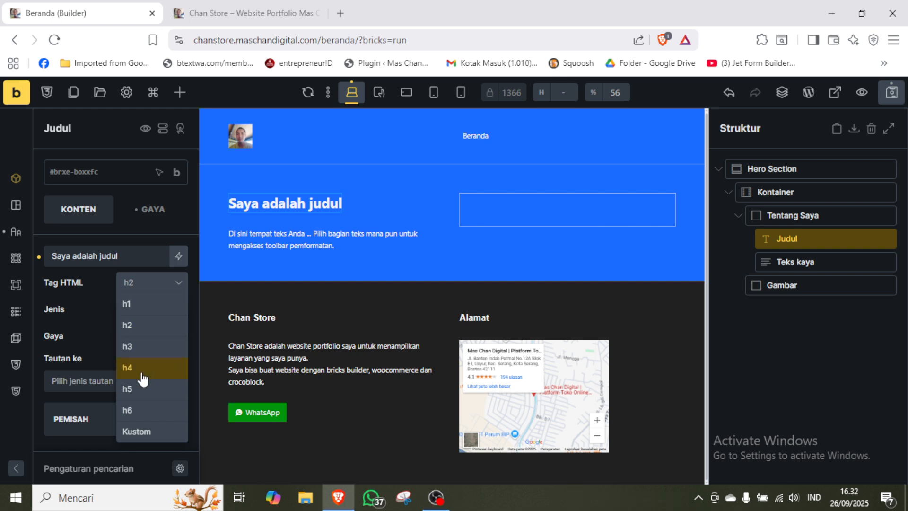
left_click(138, 310)
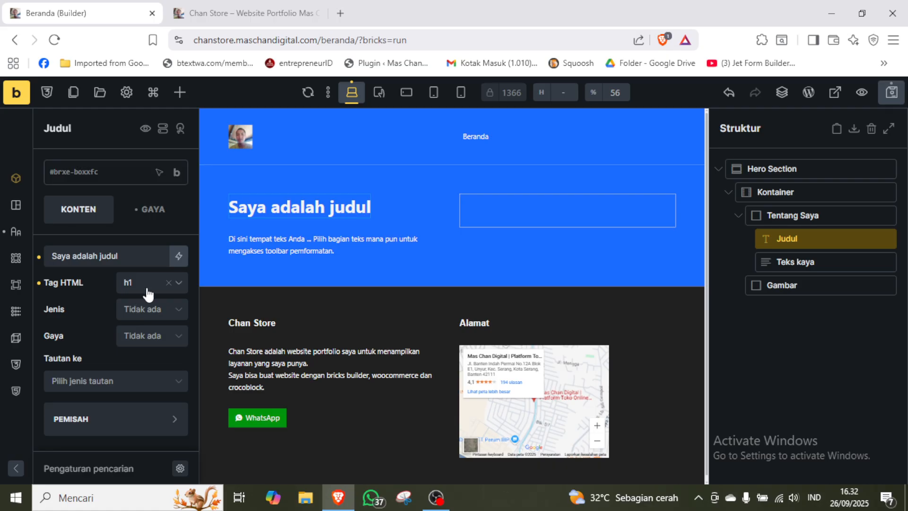
Try the dynamic post title tag (post_title) as the Judul heading's text in place of the placeholder.
left_click(121, 255)
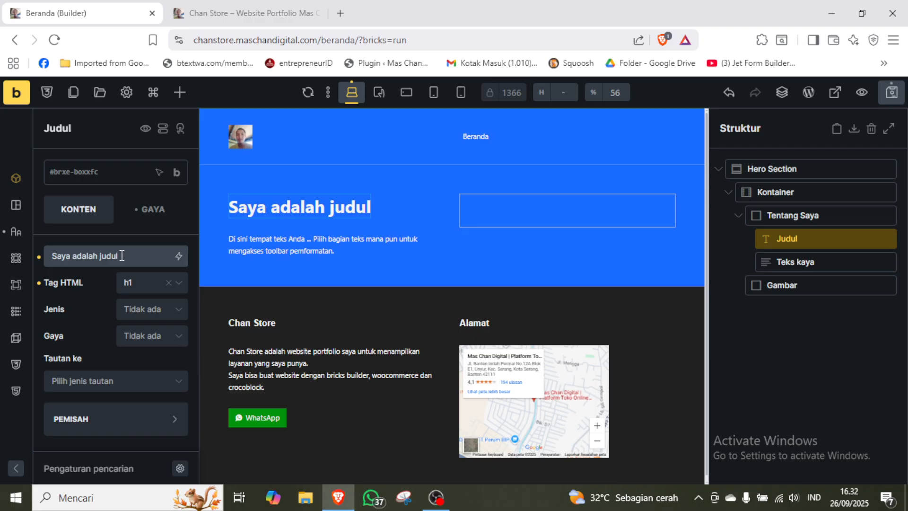
key("ctrl+a")
key("BackSpace")
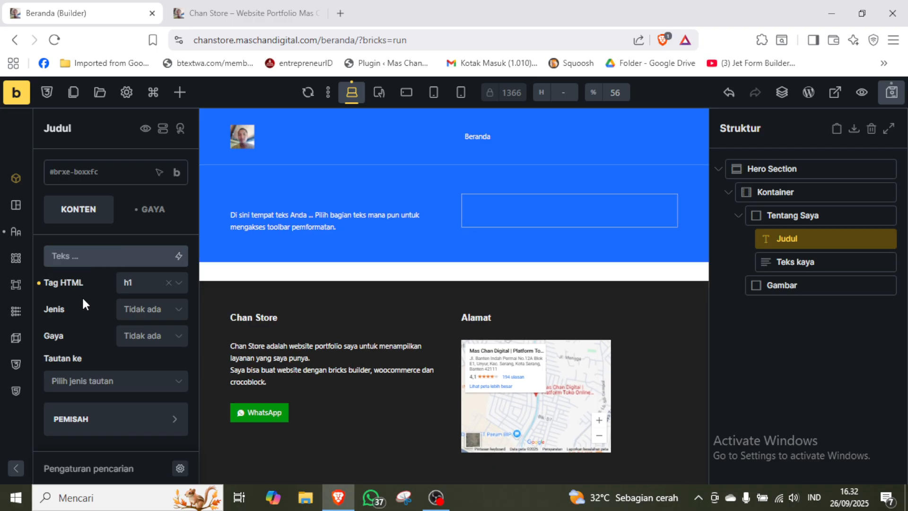
left_click(179, 255)
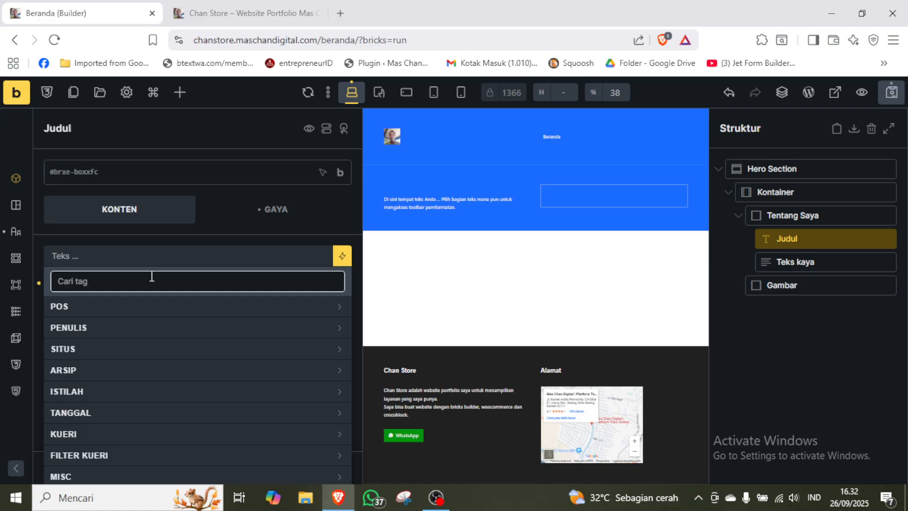
type("post")
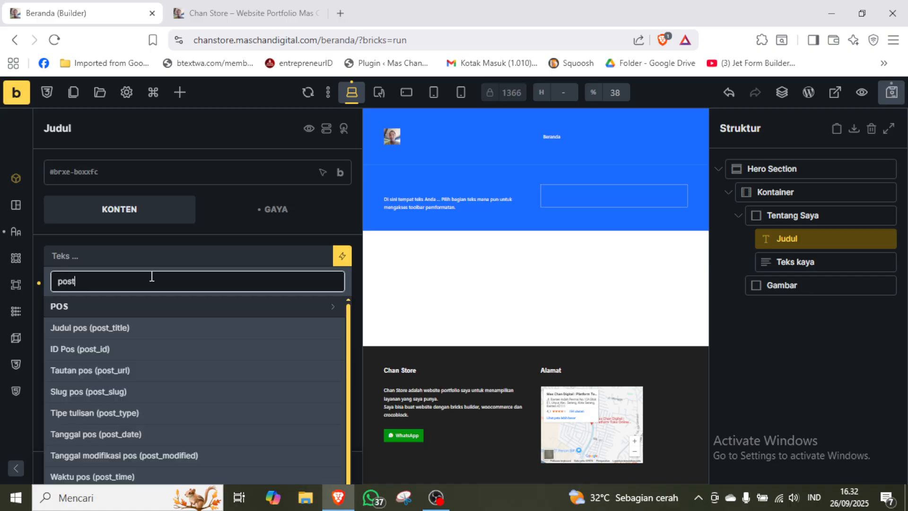
left_click(78, 328)
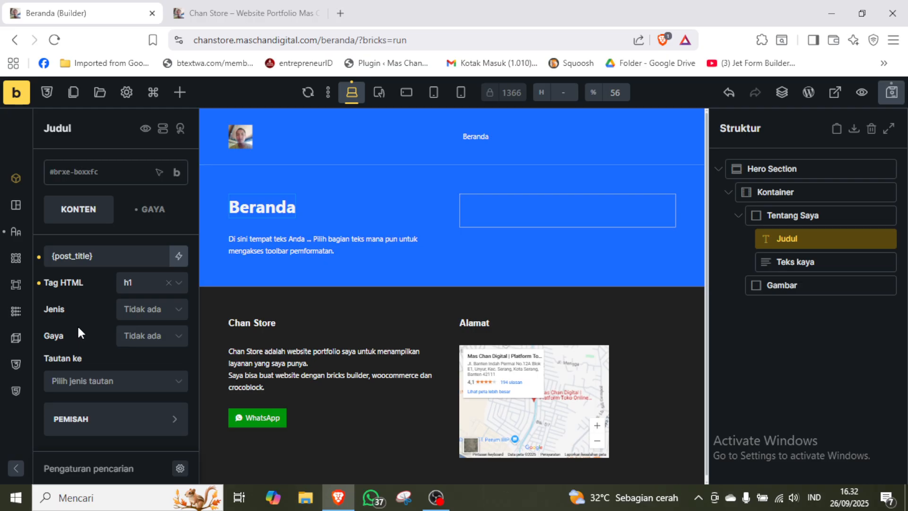
Replace the Judul heading's text with the dynamic site title tag (site_title).
left_click(115, 253)
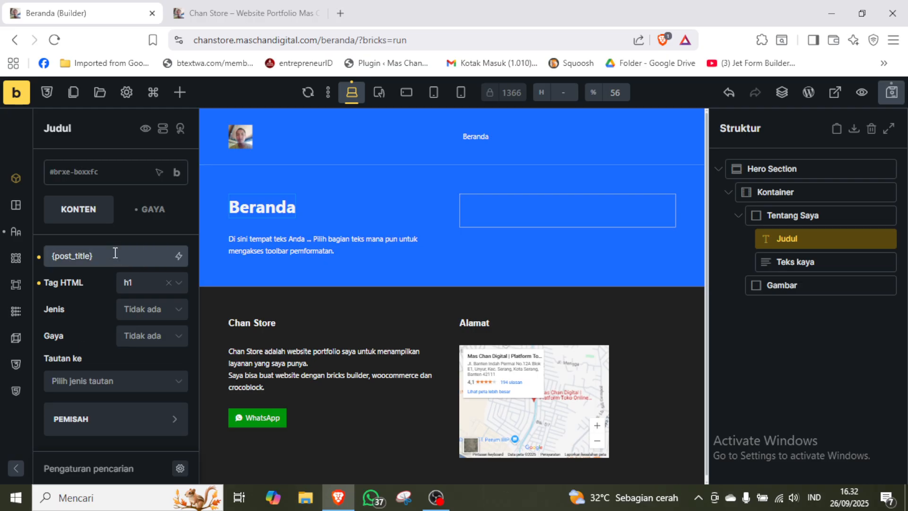
key("ctrl+a")
key("BackSpace")
left_click(179, 256)
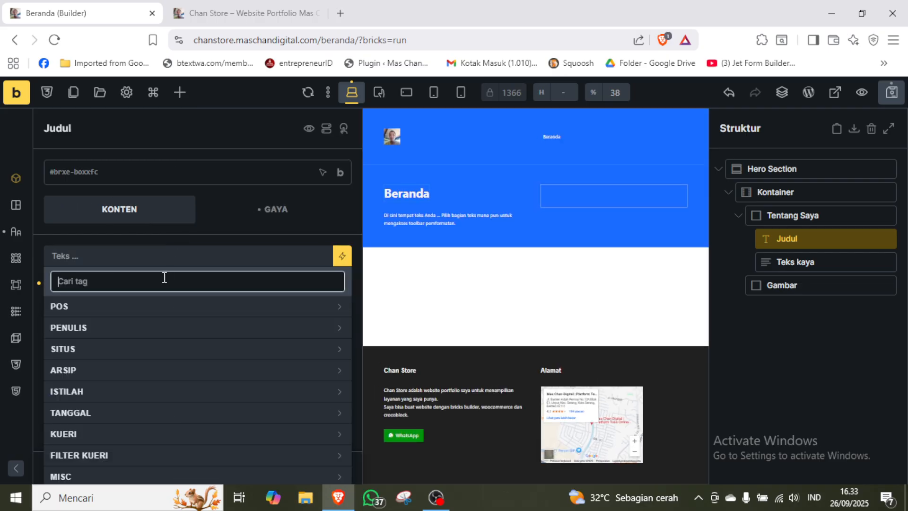
type("site")
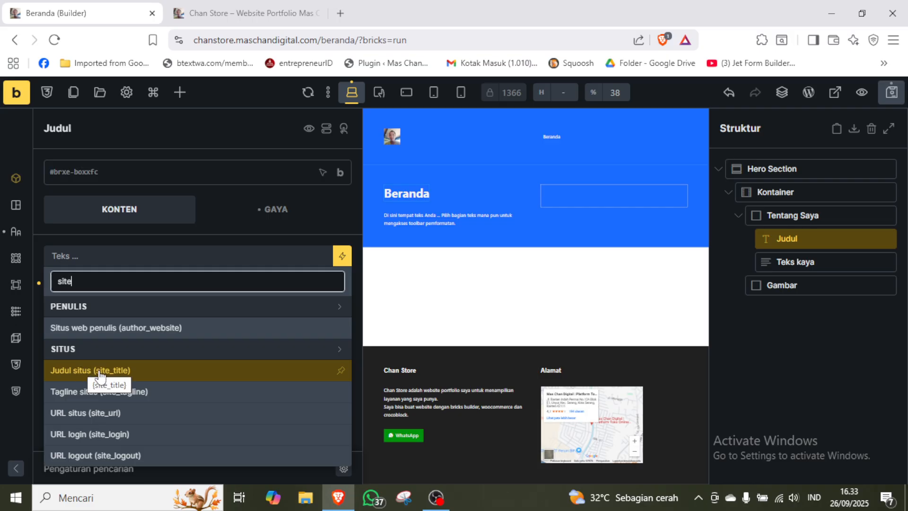
left_click(83, 371)
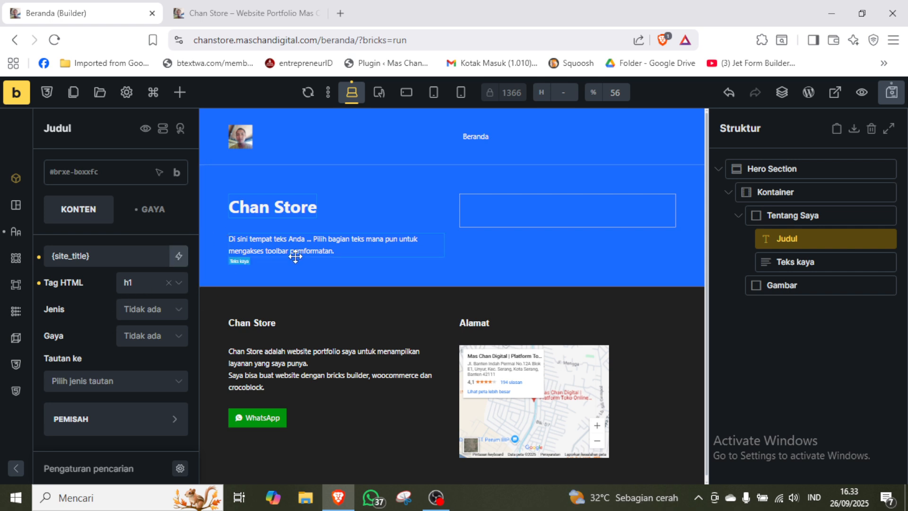
Try the dynamic site tagline tag (site_tagline) as the Teks kaya element's content in place of the placeholder, and save the page.
left_click(328, 238)
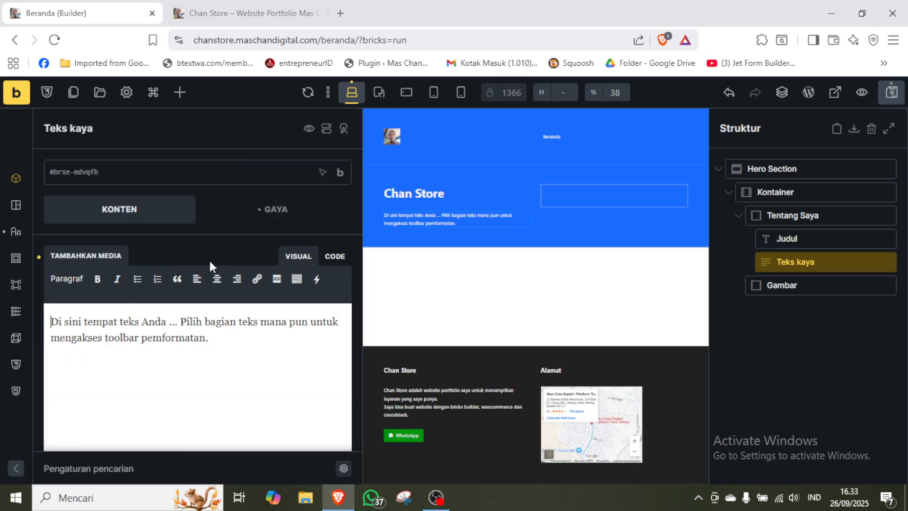
key("ctrl+a")
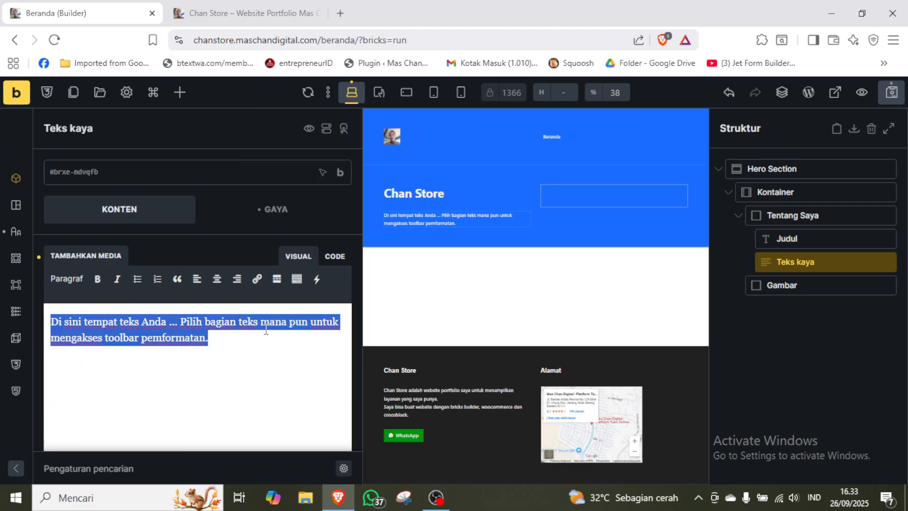
key("BackSpace")
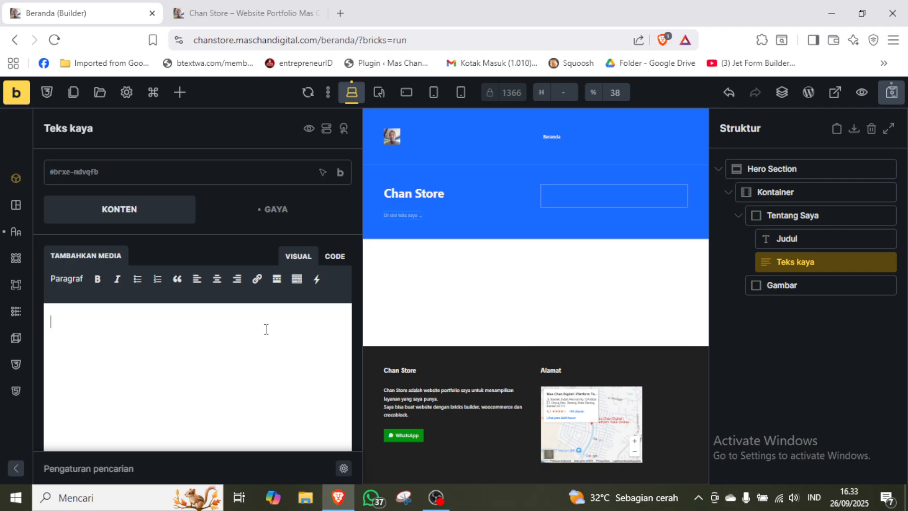
left_click(317, 281)
mouse_move(320, 284)
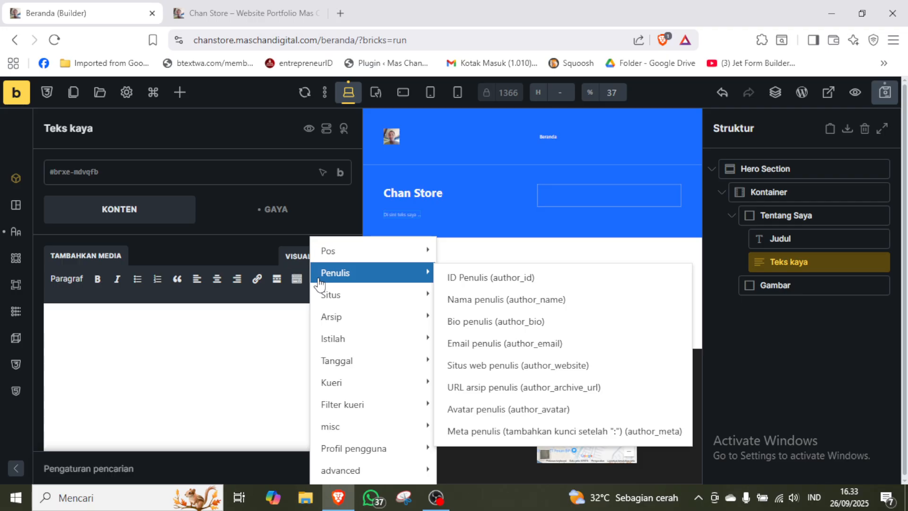
mouse_move(402, 300)
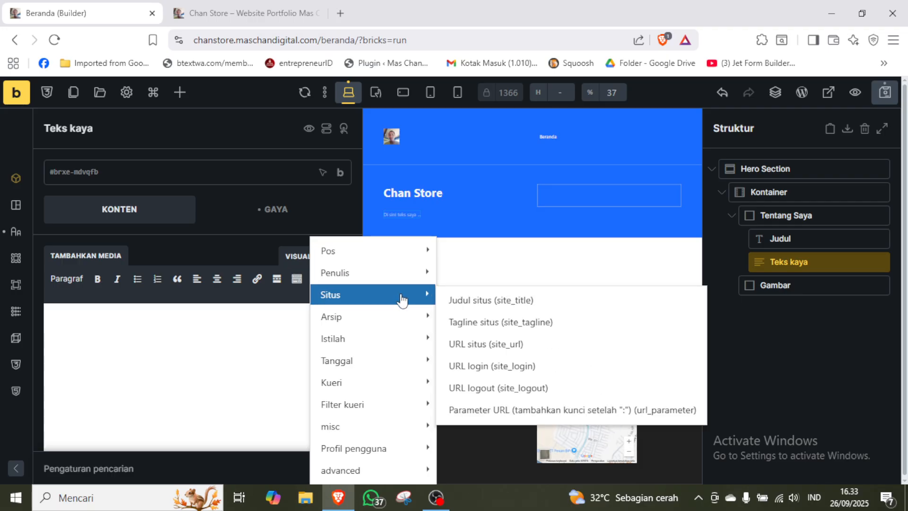
left_click(481, 326)
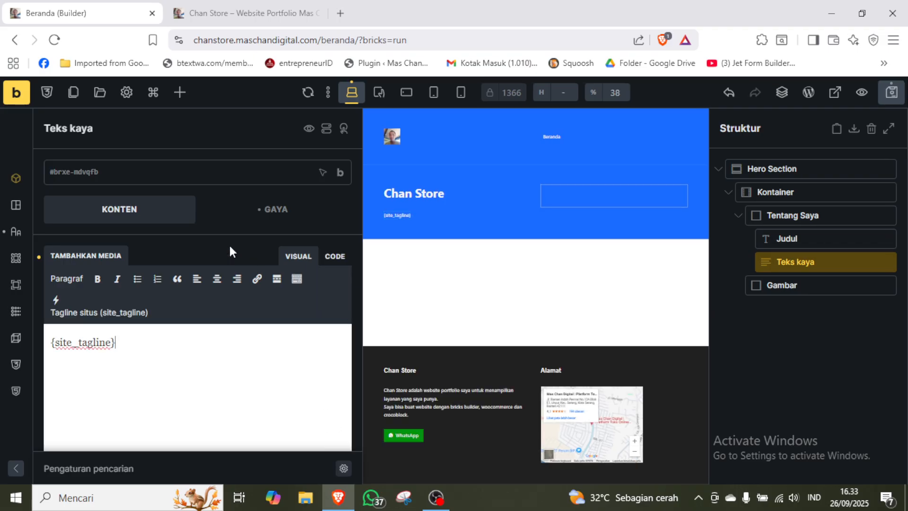
left_click(894, 94)
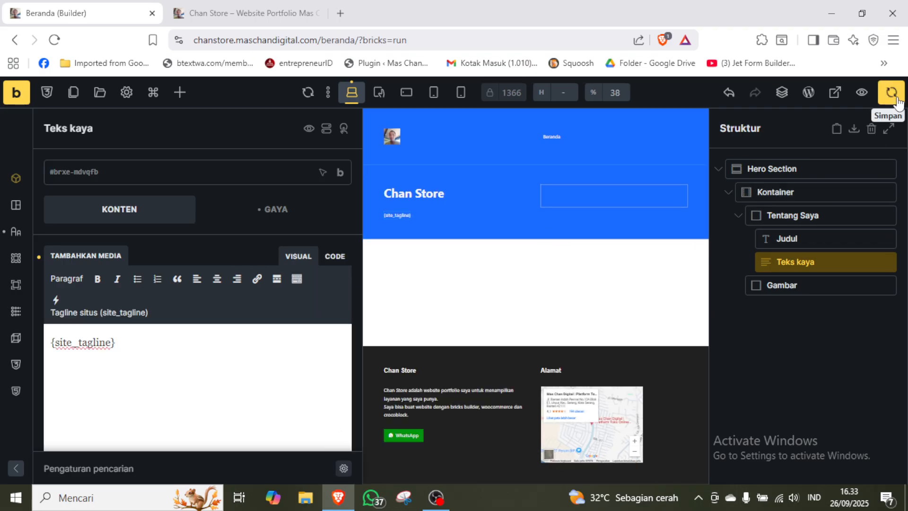
Reload the published Chan Store homepage to check the hero text, completing the motorcycle image verification.
left_click(270, 16)
key("F5")
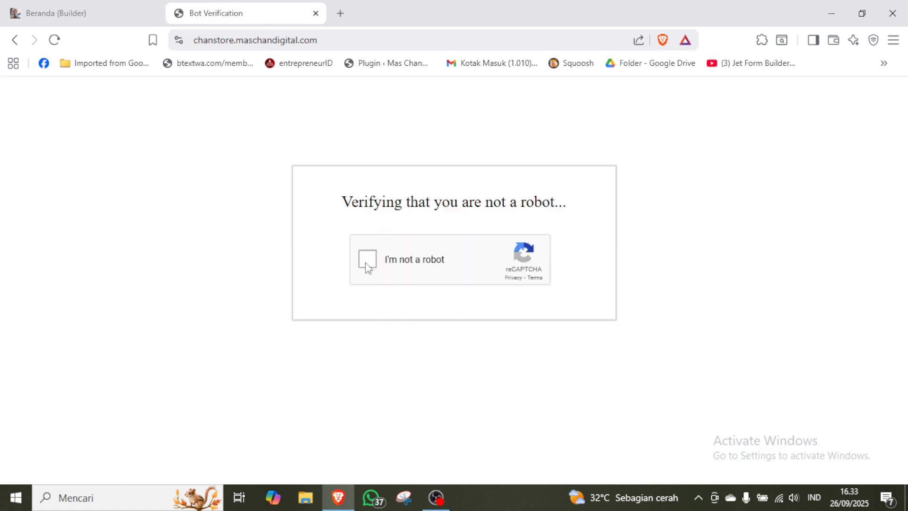
left_click(367, 264)
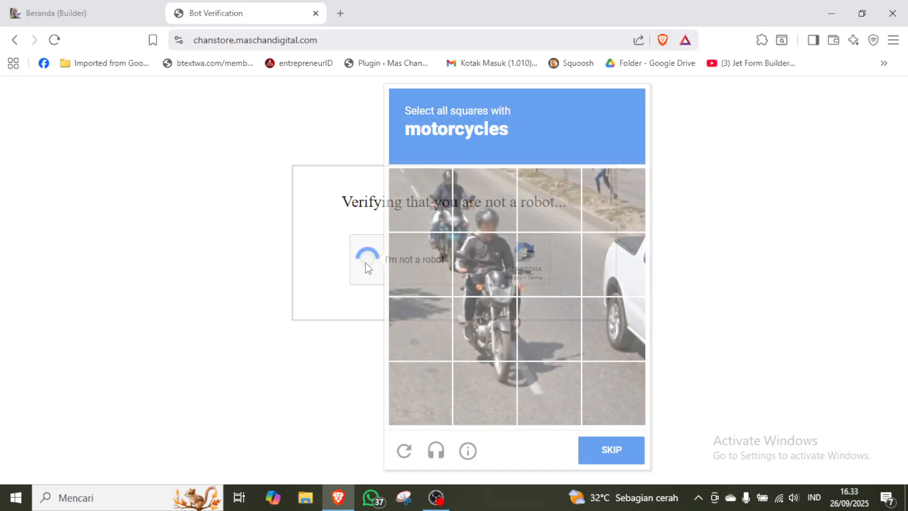
left_click(490, 255)
left_click(493, 324)
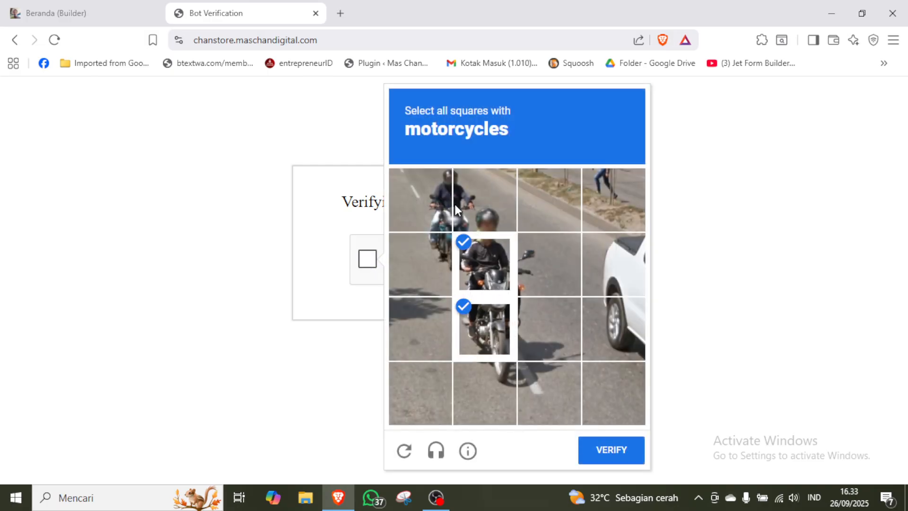
left_click(456, 205)
left_click(448, 210)
left_click(439, 253)
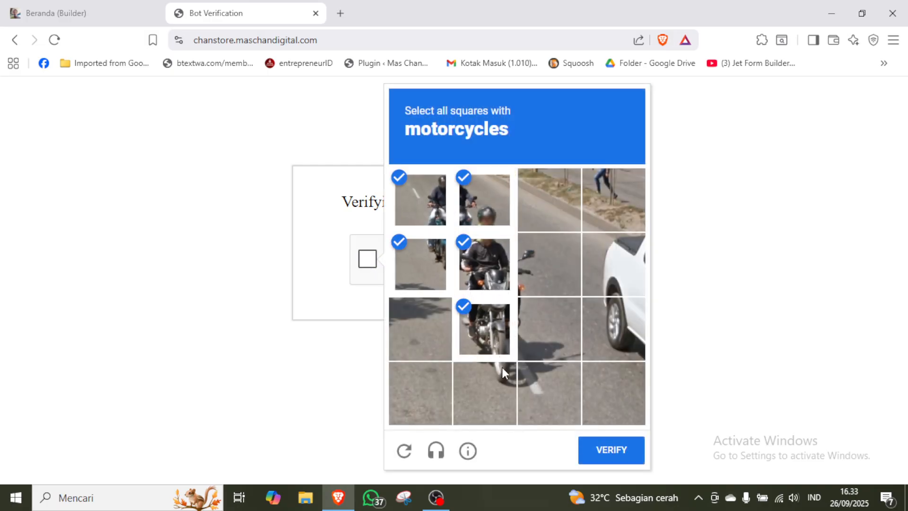
left_click(614, 448)
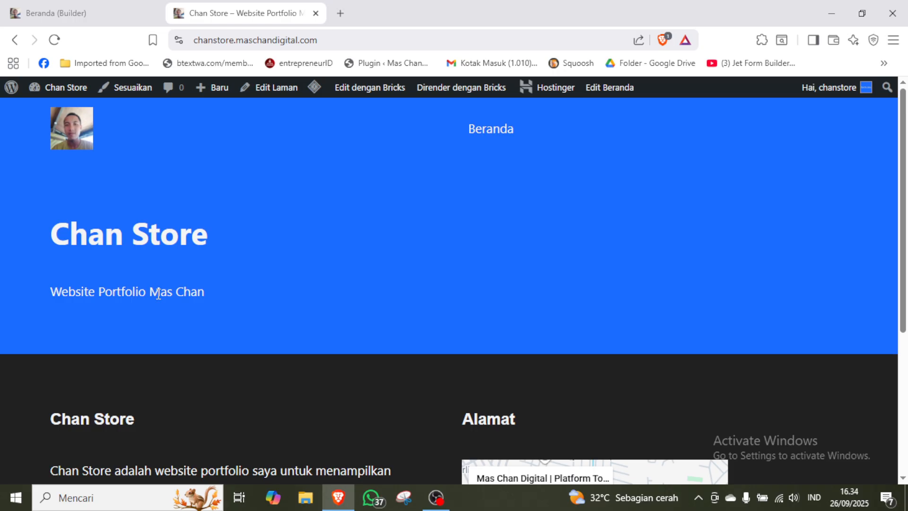
Back in the Beranda builder, replace the Teks kaya element's content with "Selamat Datang di Chan Store.".
left_click(120, 10)
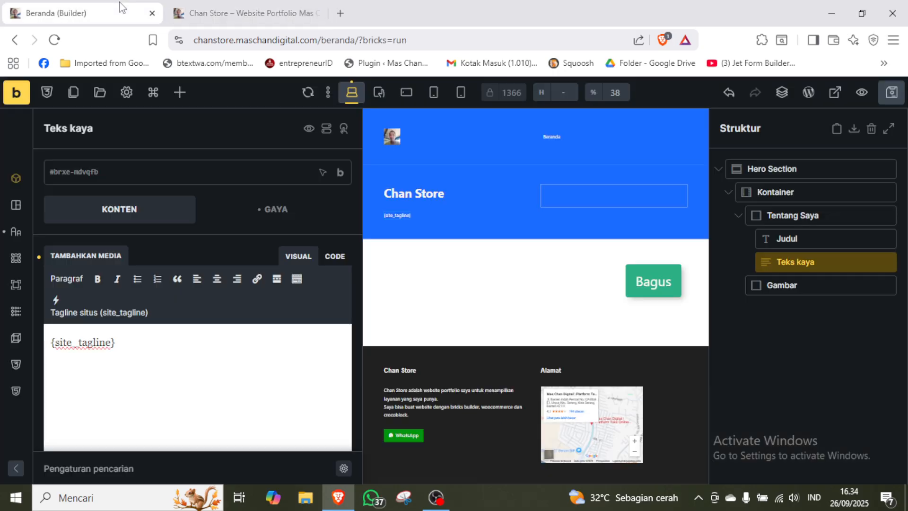
key("ctrl+a")
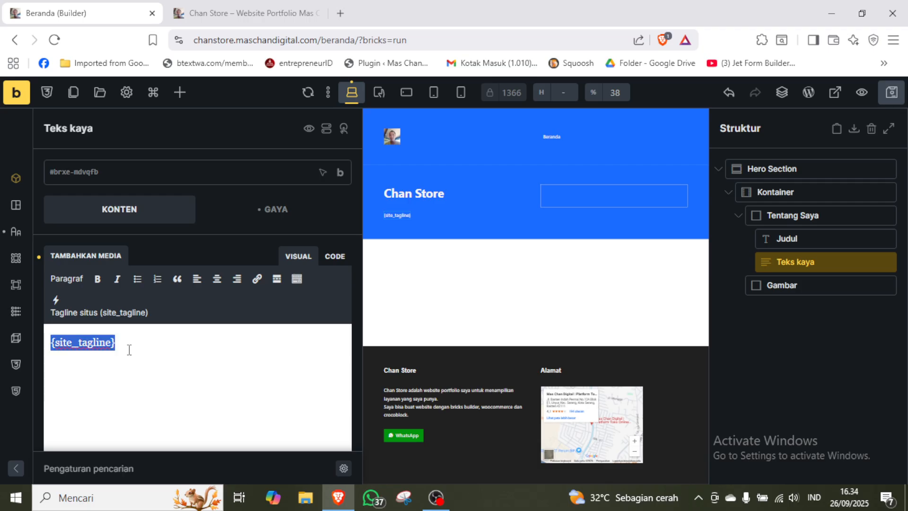
key("BackSpace")
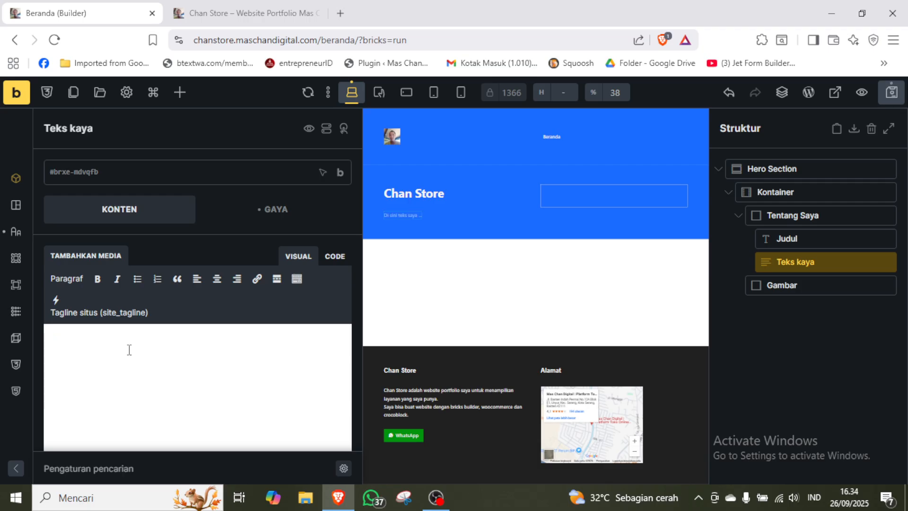
key("ctrl+a")
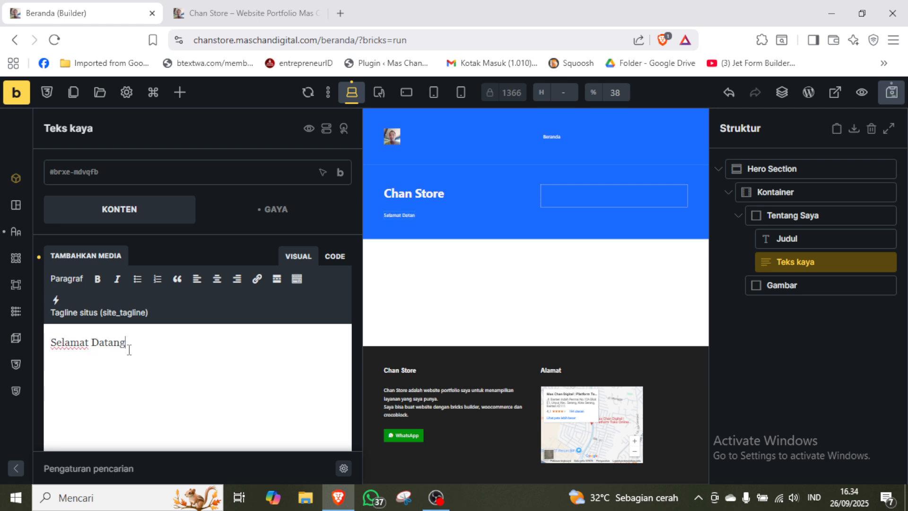
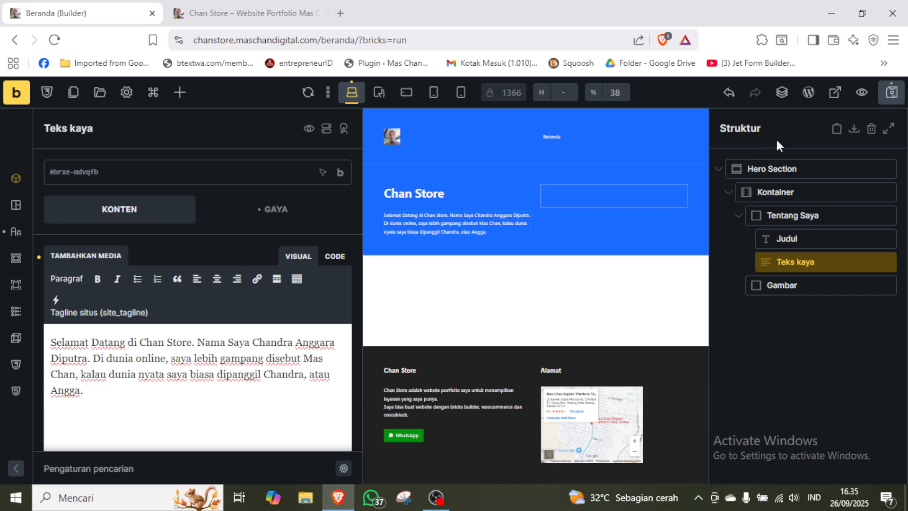
Save the Beranda page and check the introduction text on the published homepage.
left_click(891, 93)
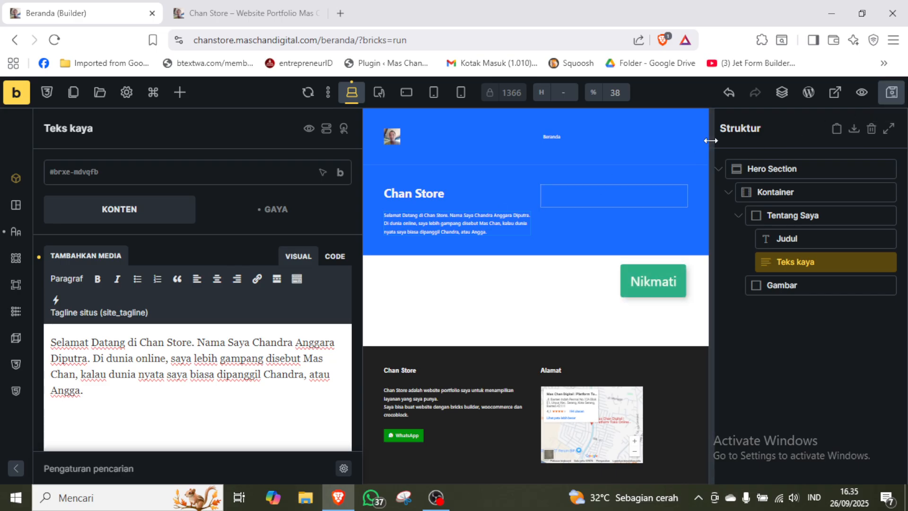
left_click(281, 14)
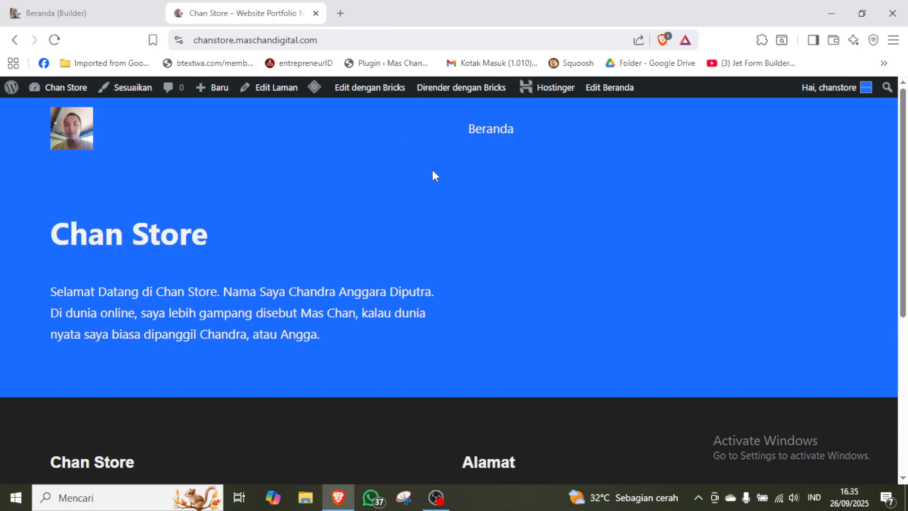
left_click(142, 14)
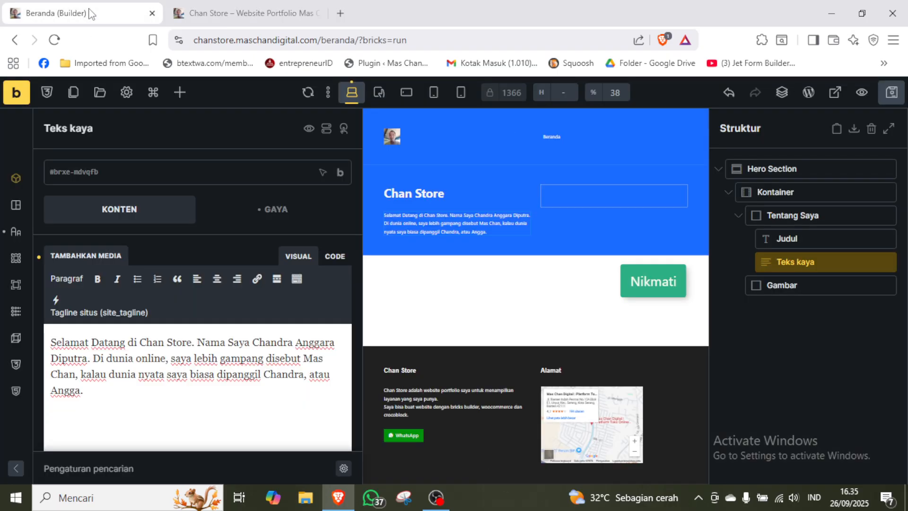
Add a Gambar image element inside the hero's empty Gambar block.
left_click(790, 284)
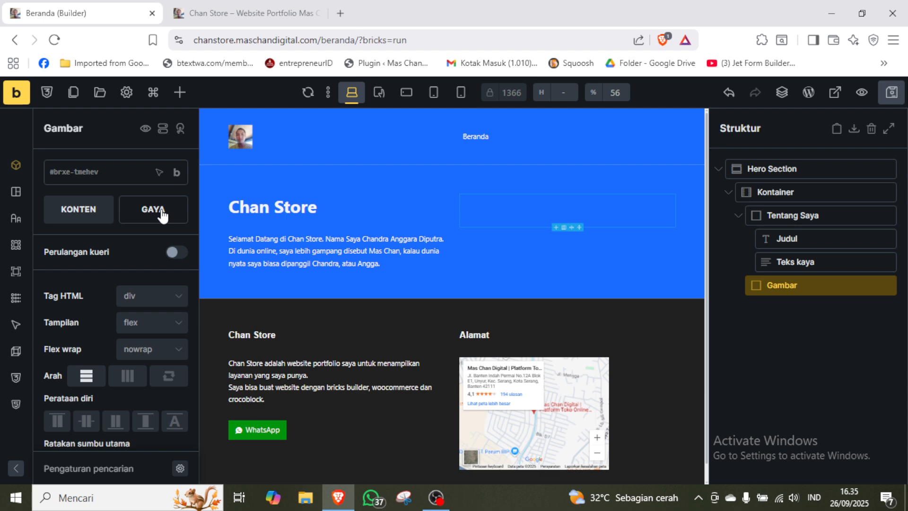
left_click(185, 90)
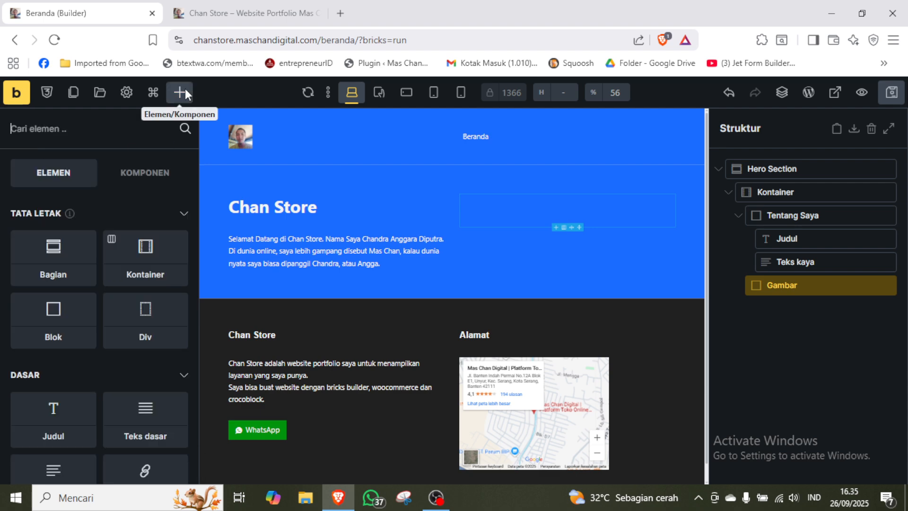
left_click(116, 125)
type("gambar")
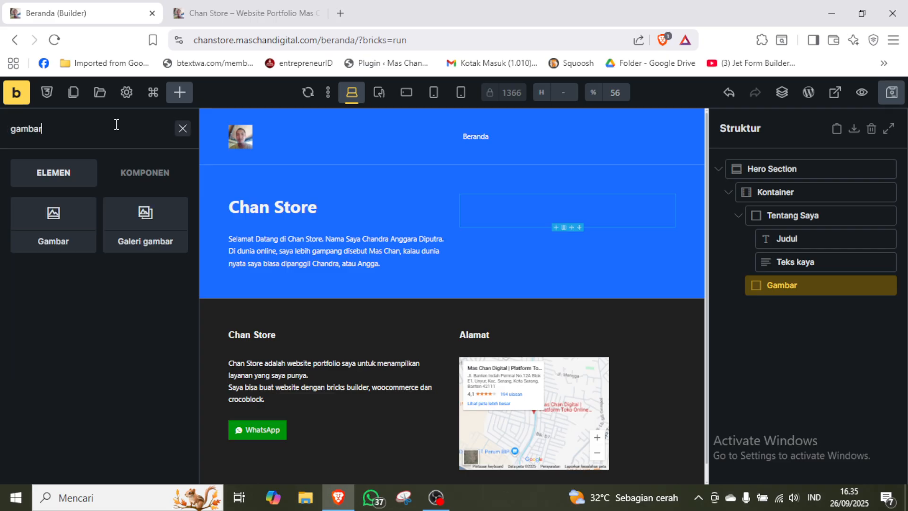
left_click(54, 234)
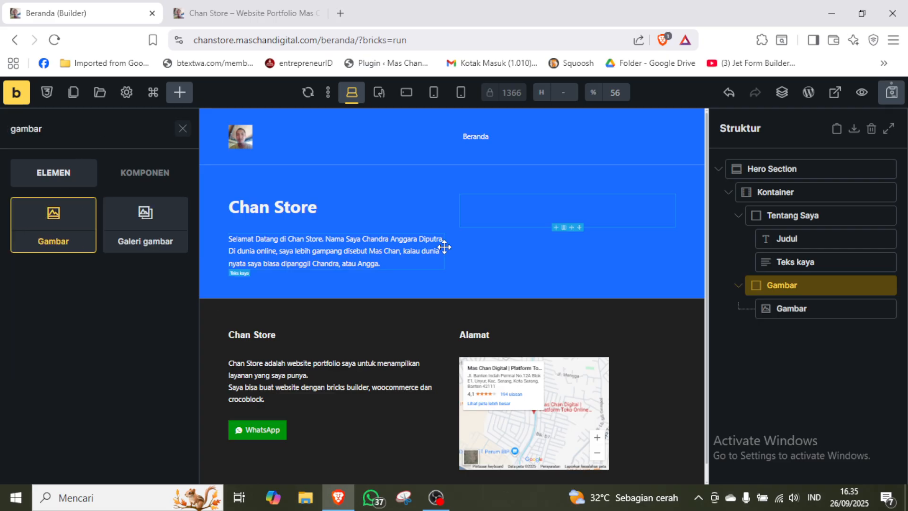
Insert the second picture from the media library, the portrait photo, into the new image element.
left_click(789, 309)
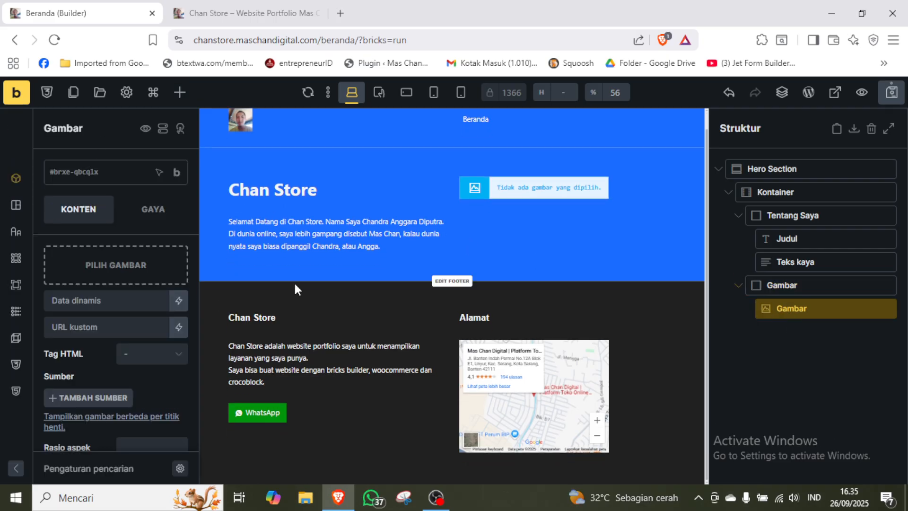
left_click(124, 270)
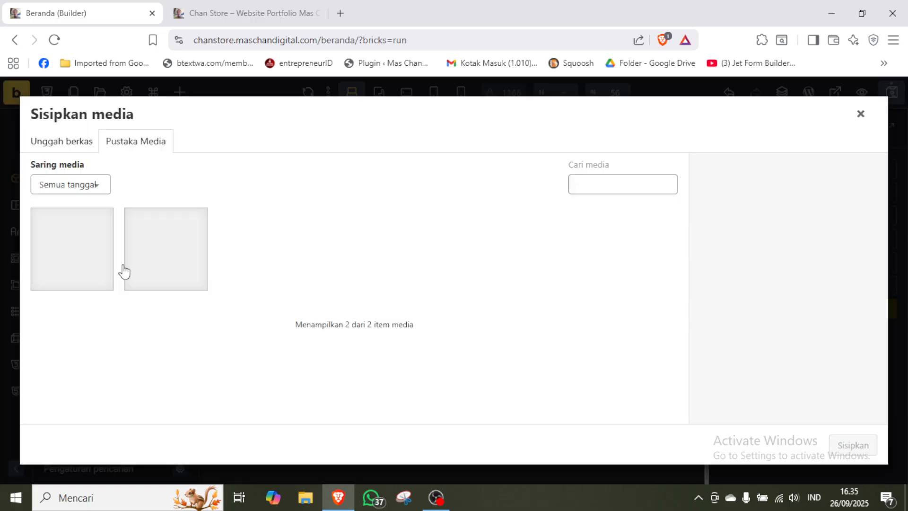
left_click(179, 263)
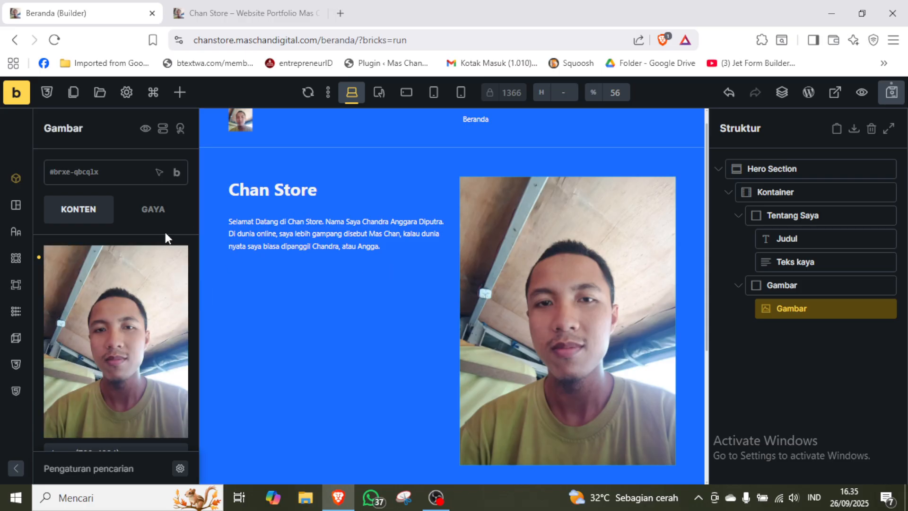
Set the portrait's image size to Medium (225×300) and its HTML tag to figure.
scroll(166, 234, "down", 4)
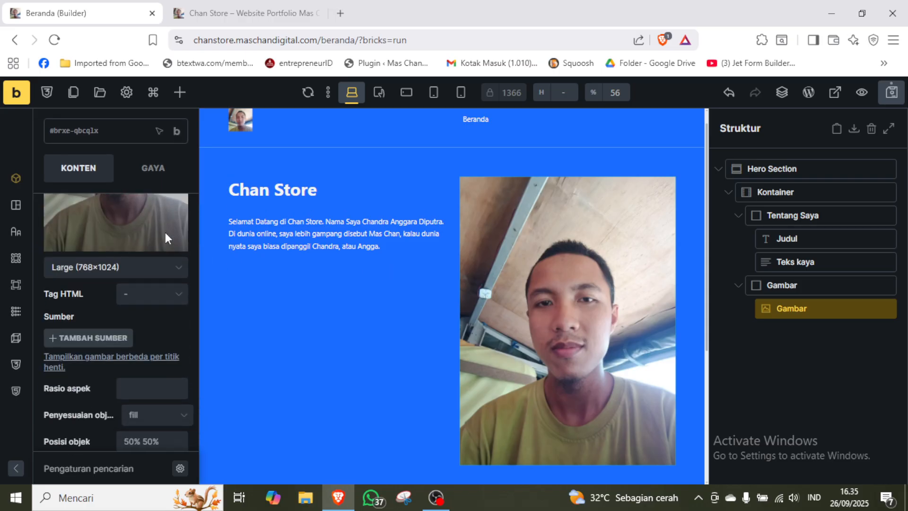
left_click(130, 269)
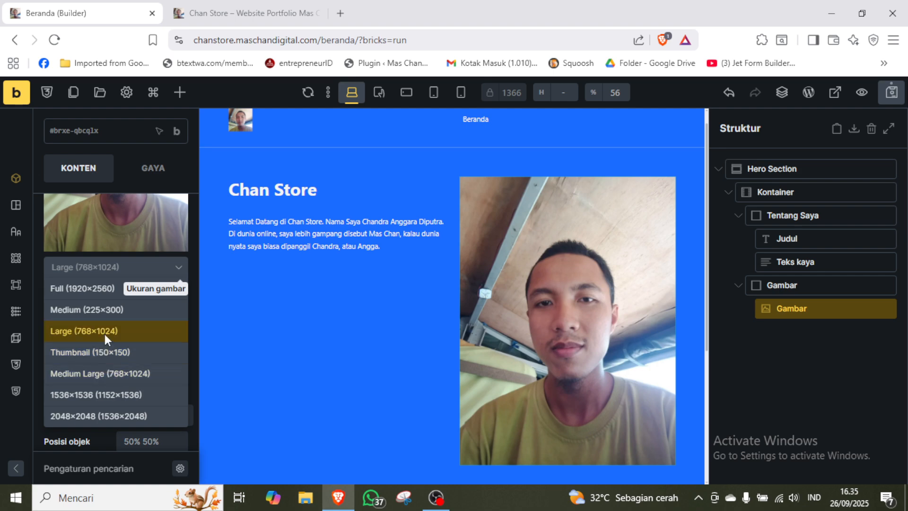
left_click(89, 310)
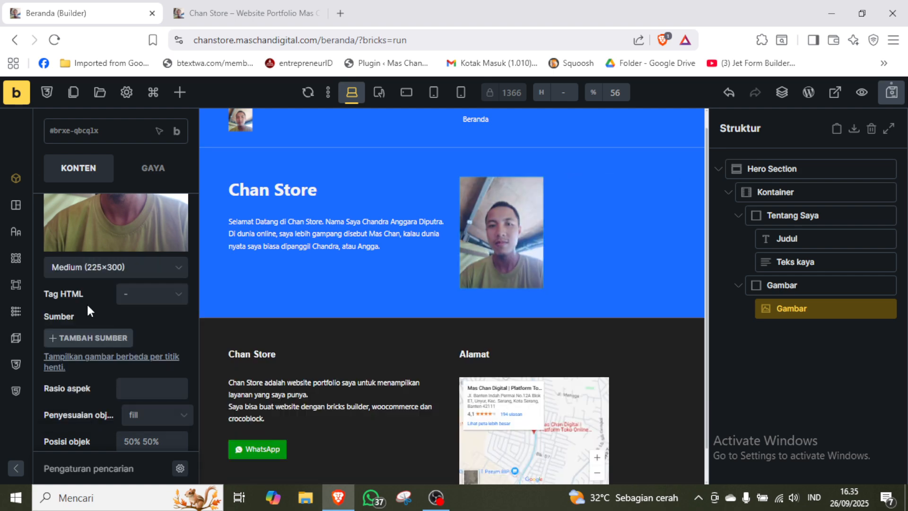
left_click(170, 305)
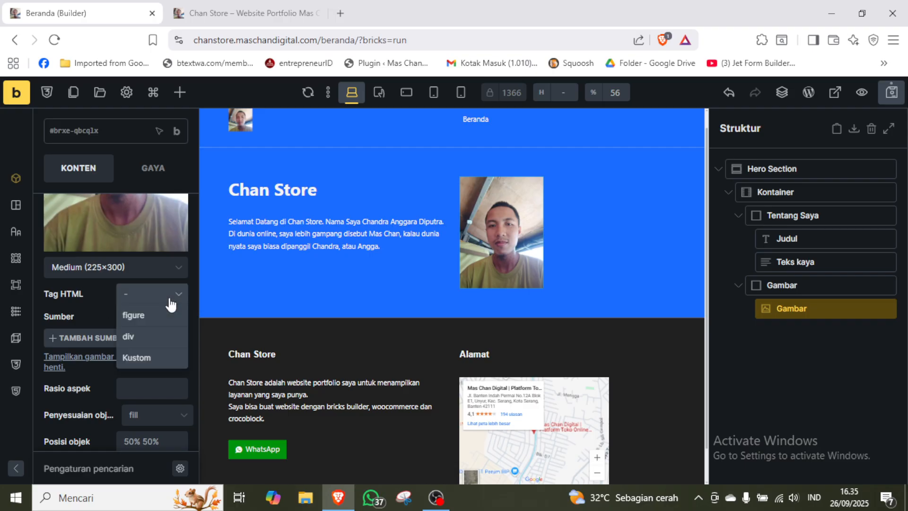
left_click(141, 314)
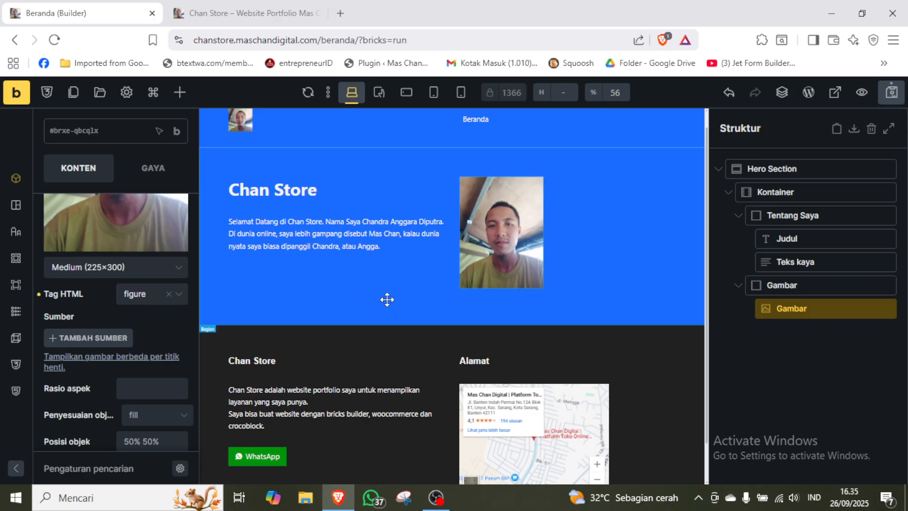
Align the content of the parent Gambar block to Tengah on the cross axis.
left_click(790, 285)
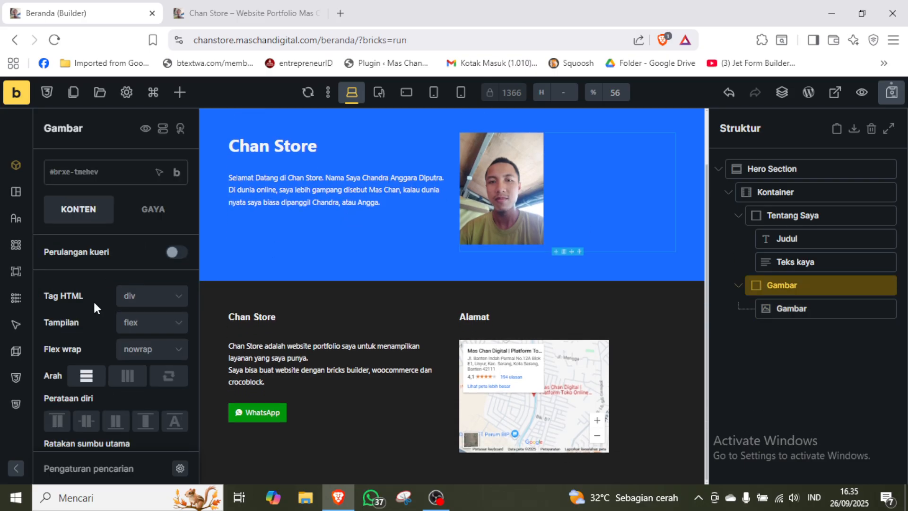
scroll(92, 304, "down", 1)
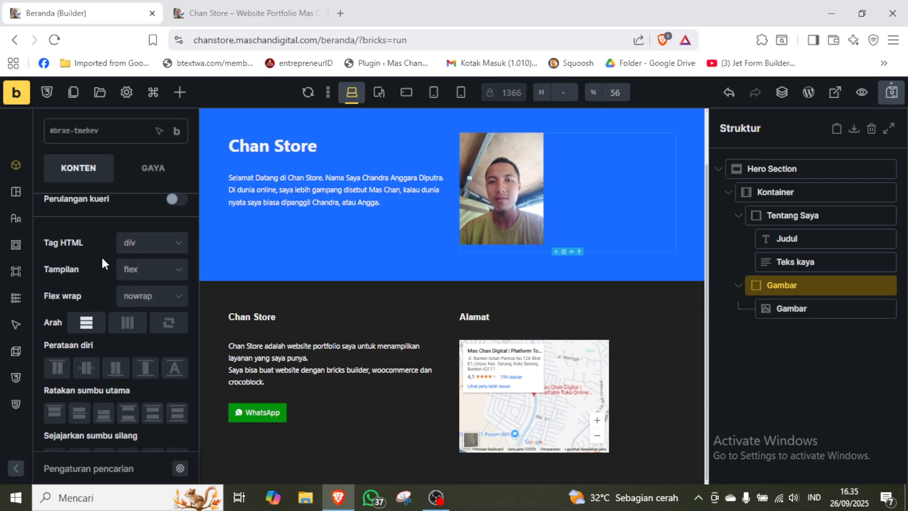
scroll(101, 255, "down", 2)
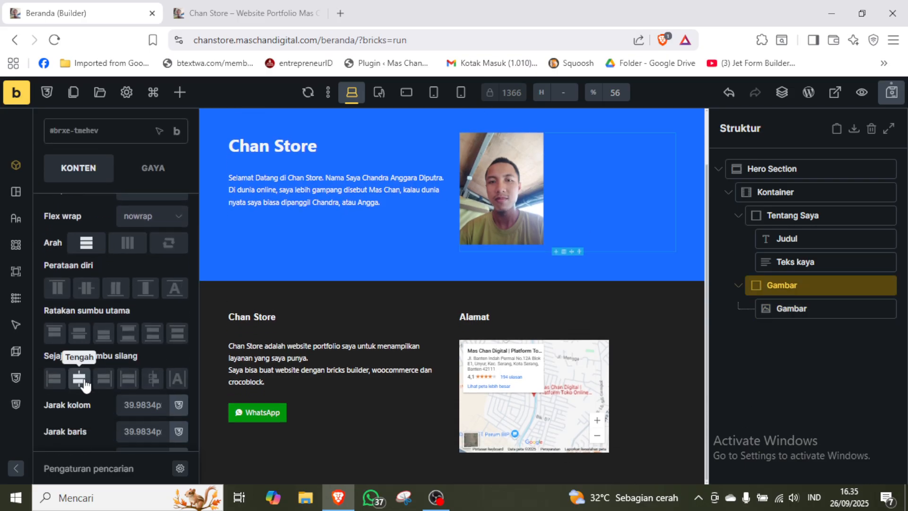
left_click(83, 382)
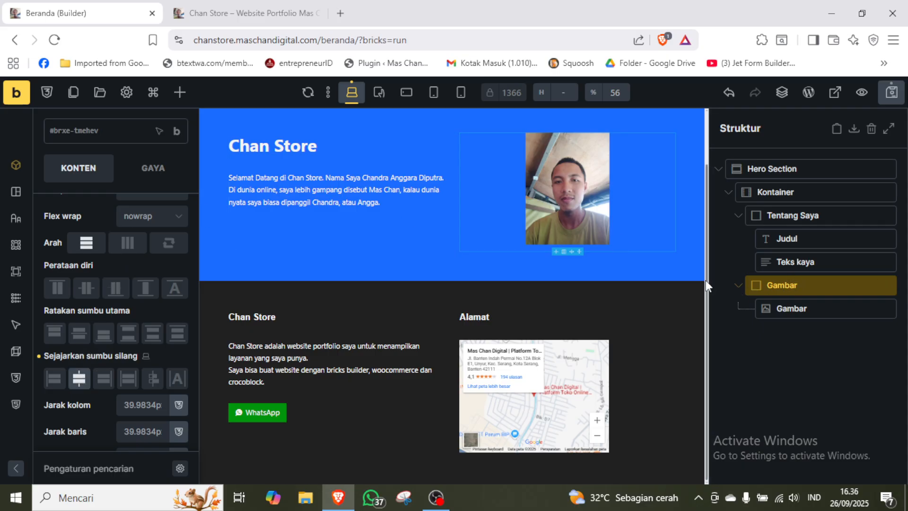
Give the portrait image a 1/1 aspect ratio and set its object fit to Tutup.
left_click_drag(706, 286, 706, 237)
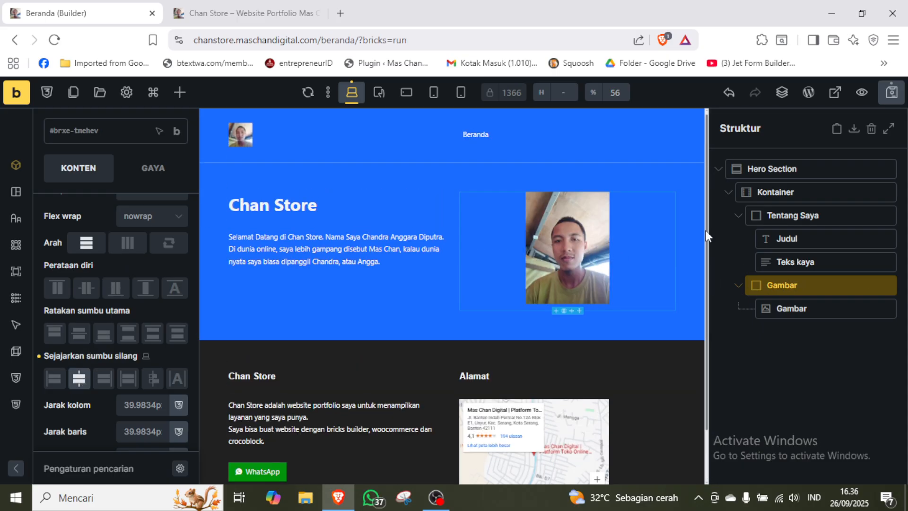
left_click(794, 309)
scroll(576, 244, "down", 1)
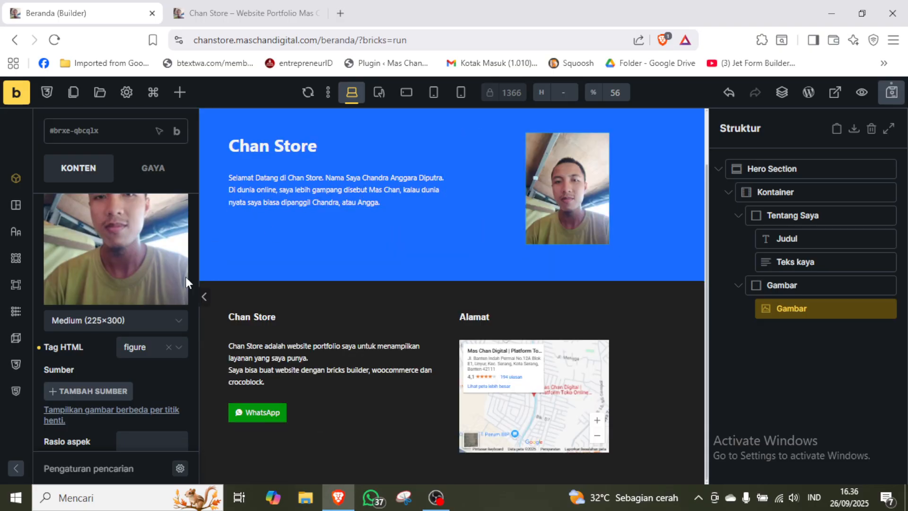
scroll(97, 347, "down", 1)
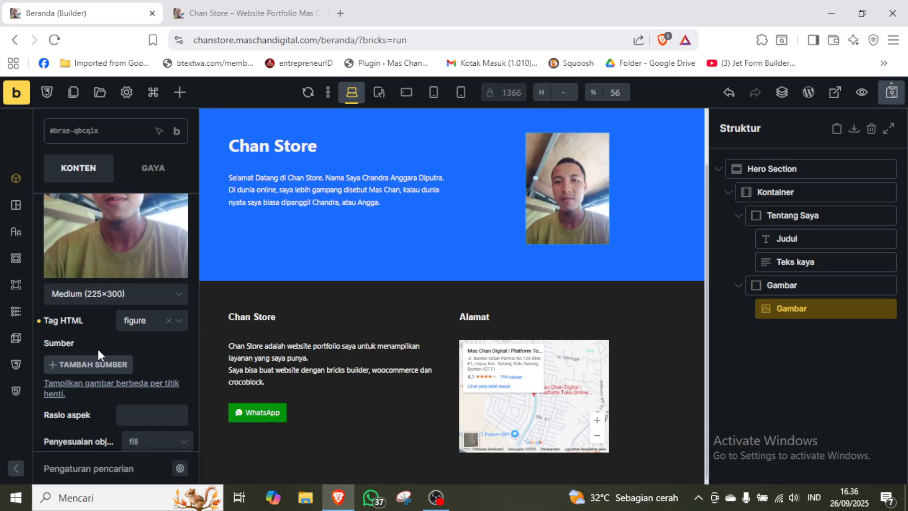
scroll(98, 349, "down", 2)
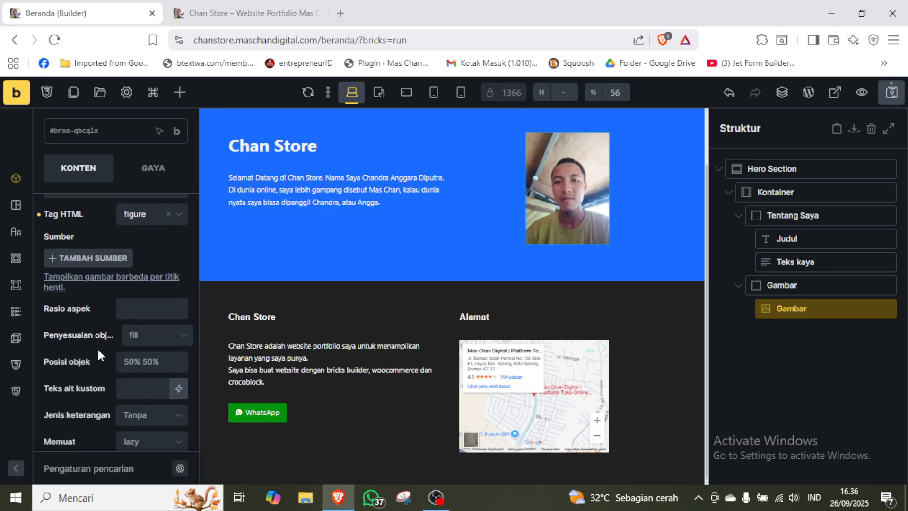
left_click(159, 273)
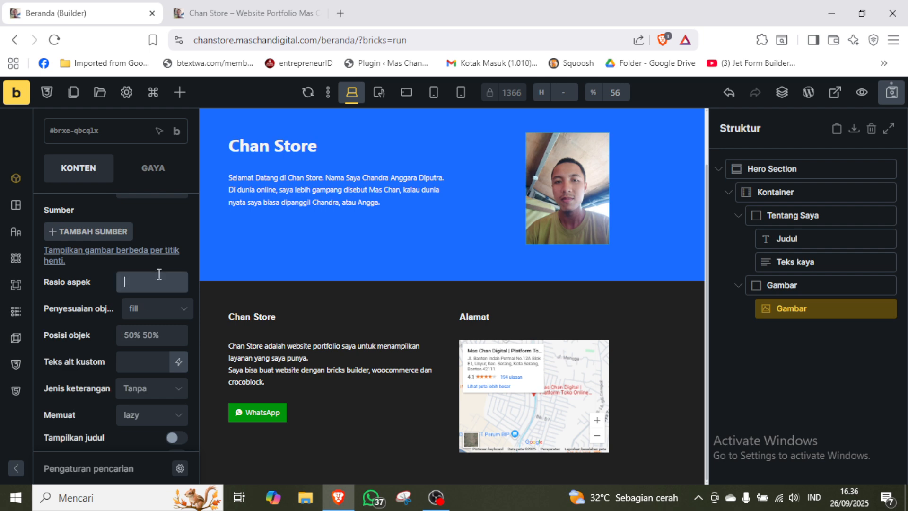
type("1/1")
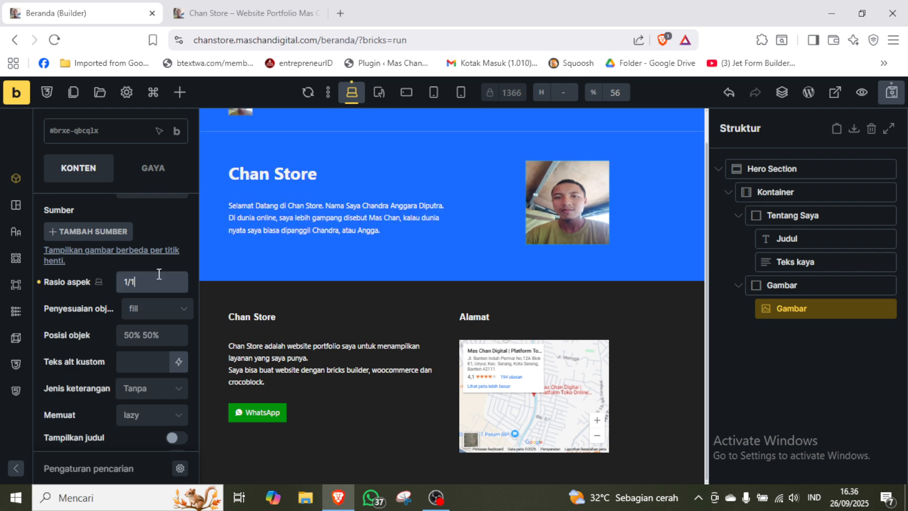
left_click(179, 312)
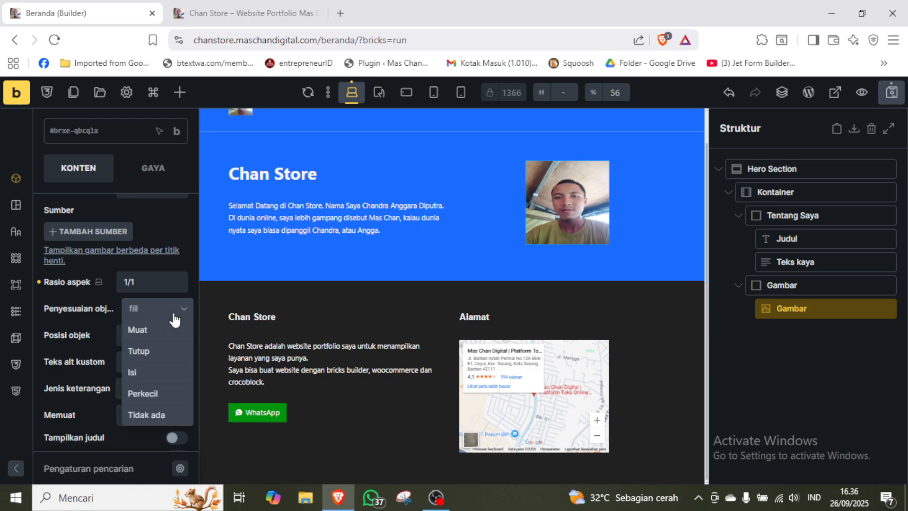
left_click(146, 353)
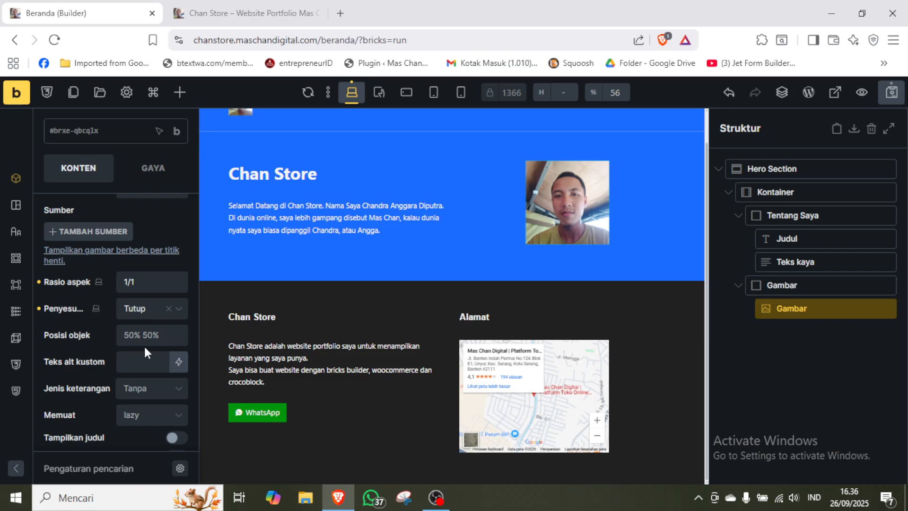
scroll(101, 331, "up", 3)
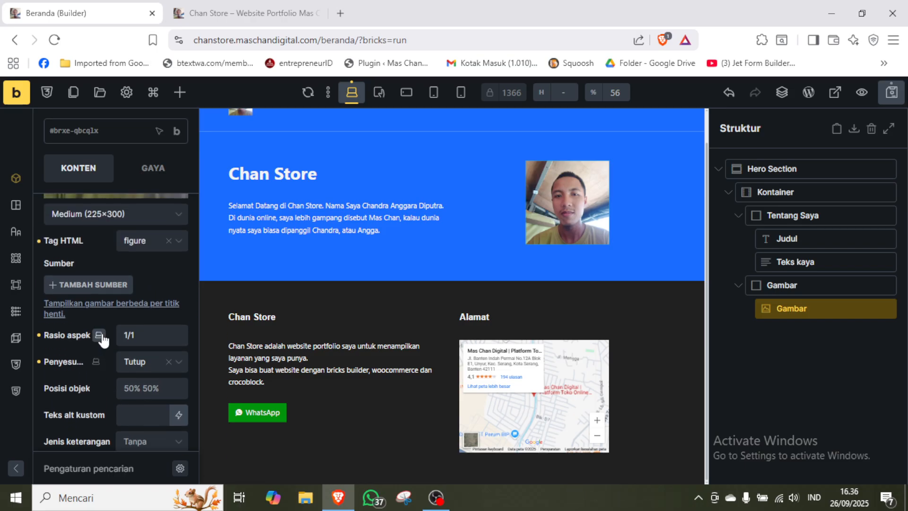
scroll(101, 331, "down", 1)
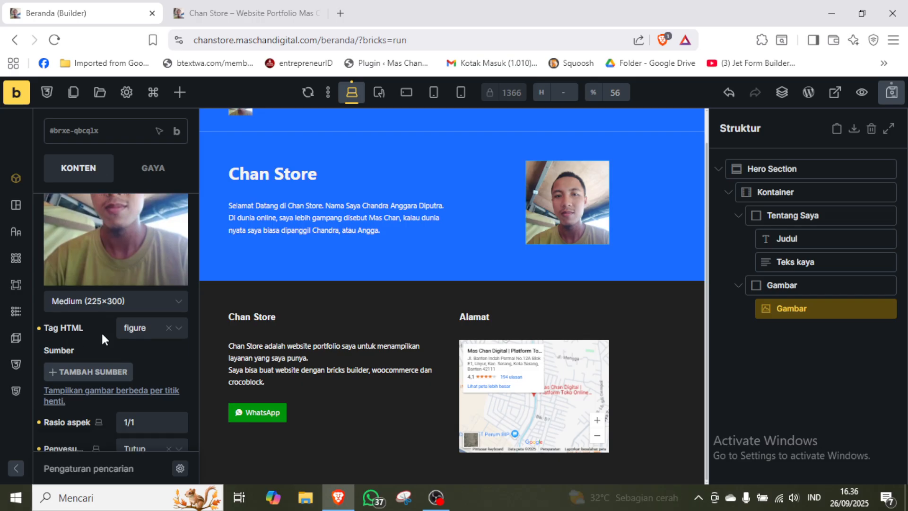
Round the portrait image with a linked border radius of 100 on all four corners, and save the page.
left_click(152, 171)
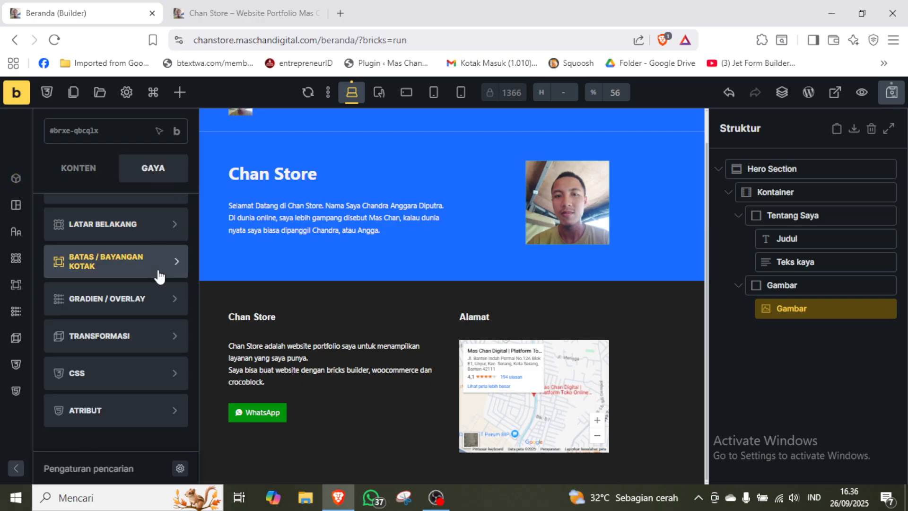
scroll(158, 260, "up", 3)
scroll(159, 277, "down", 2)
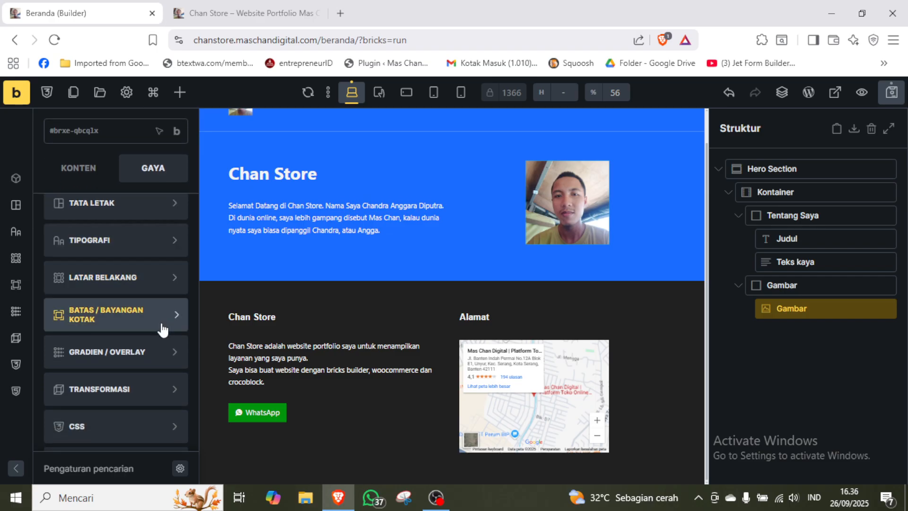
left_click(143, 314)
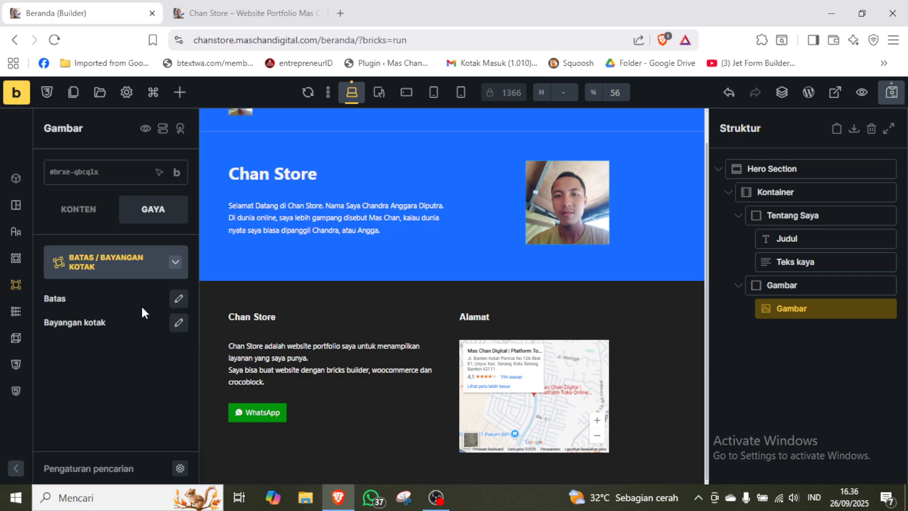
left_click(179, 299)
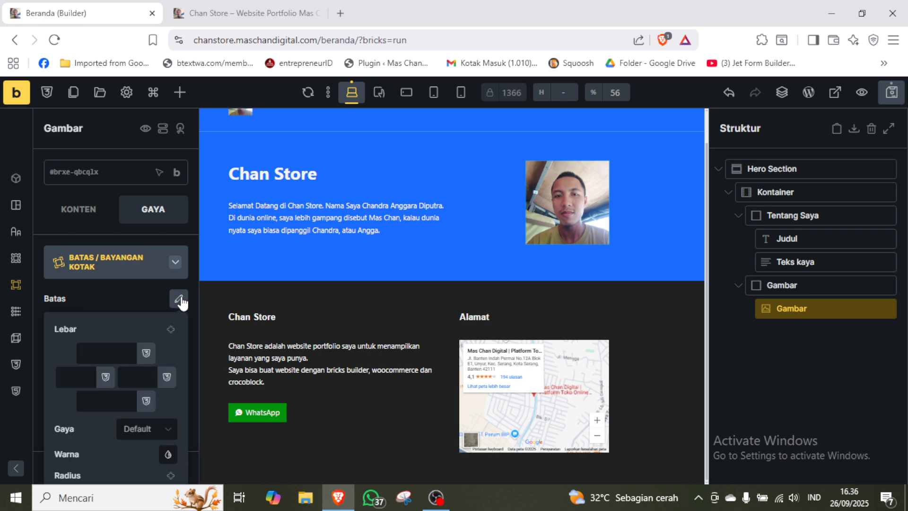
scroll(180, 300, "down", 1)
scroll(182, 302, "down", 3)
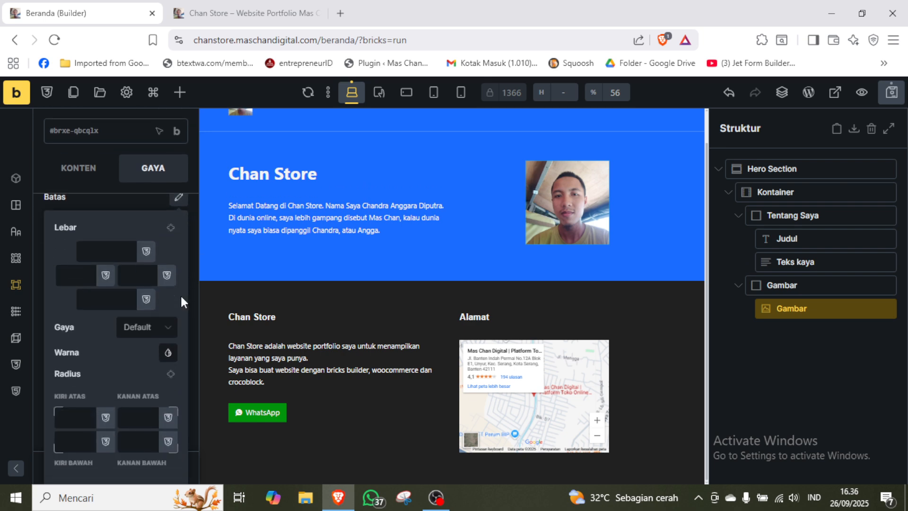
left_click(171, 374)
left_click(141, 416)
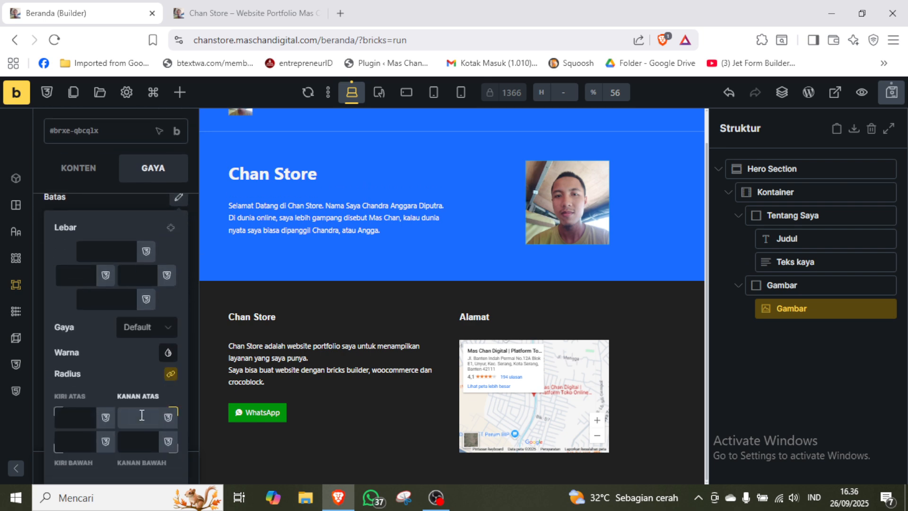
type("100")
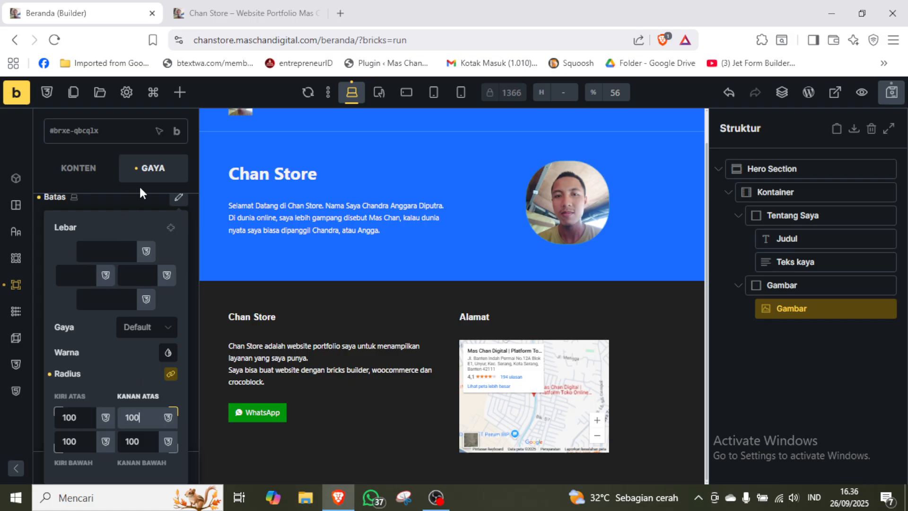
left_click(144, 200)
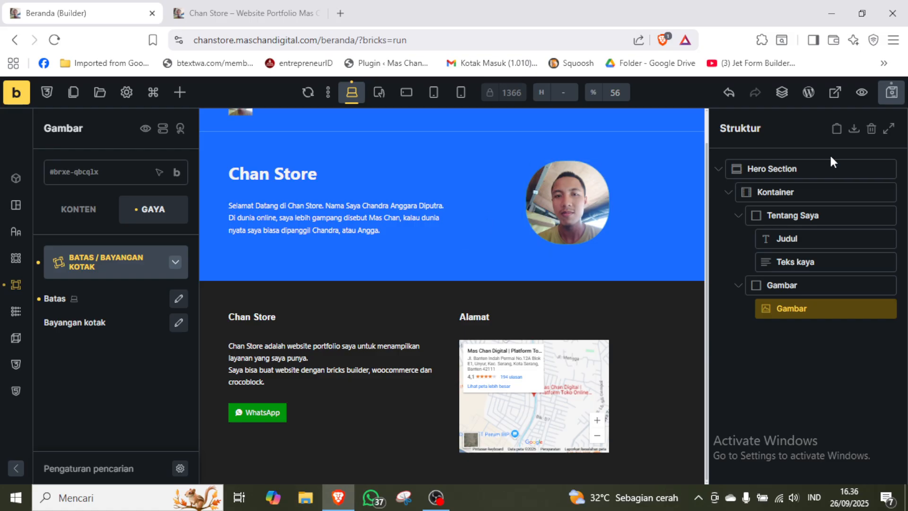
left_click(892, 91)
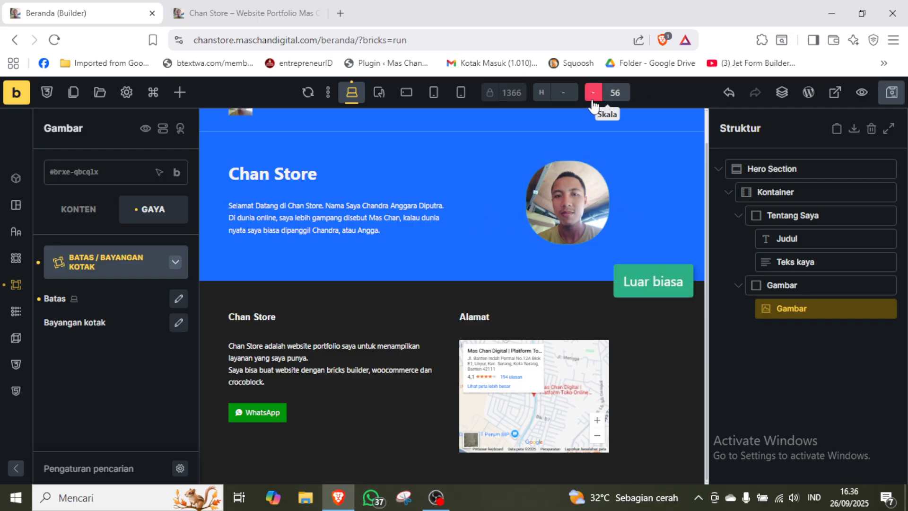
Reload the live Chan Store homepage to check the rounded portrait in the hero section, and return to the builder.
left_click(248, 11)
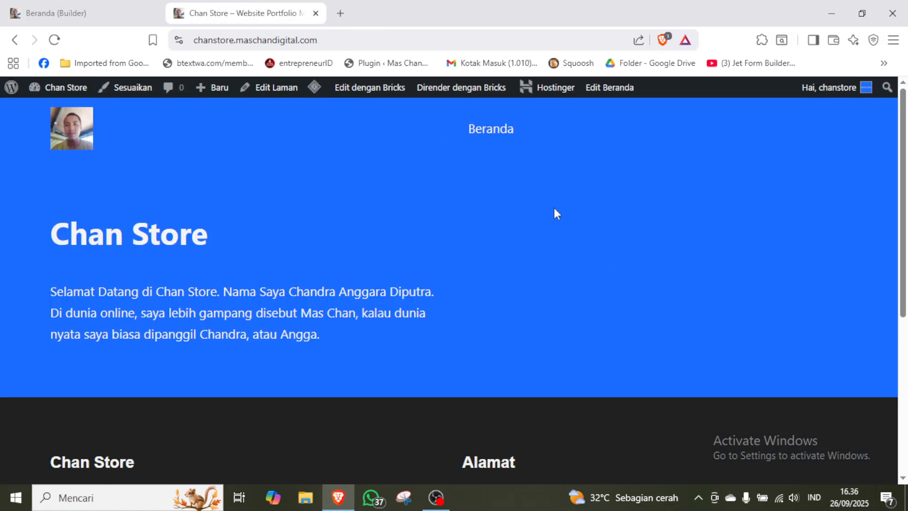
key("F5")
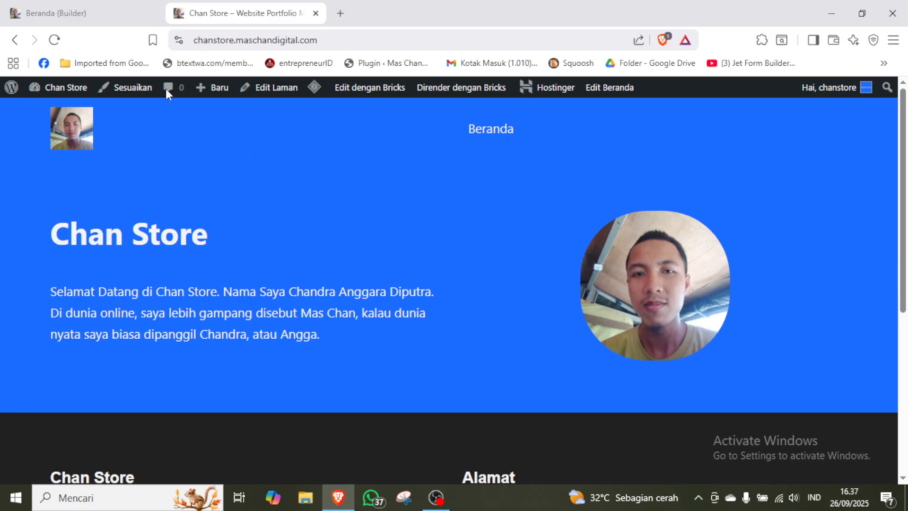
left_click(90, 14)
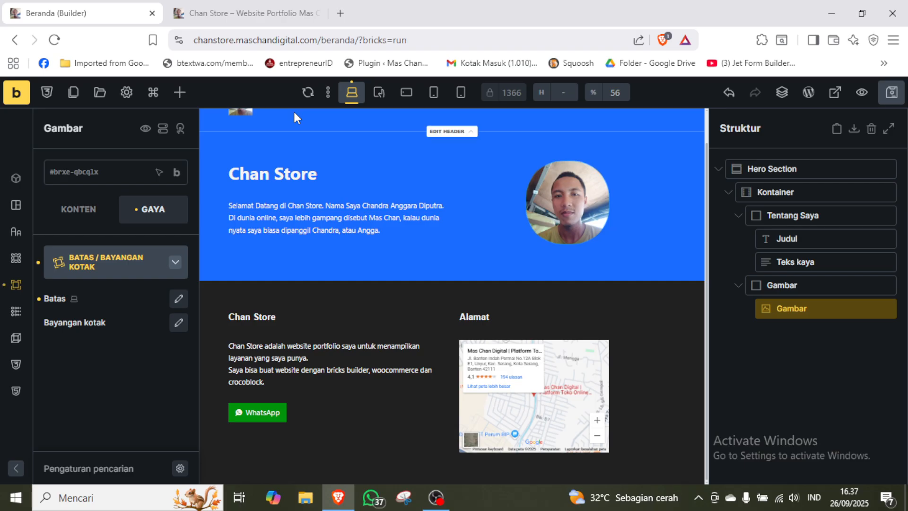
left_click_drag(706, 175, 705, 136)
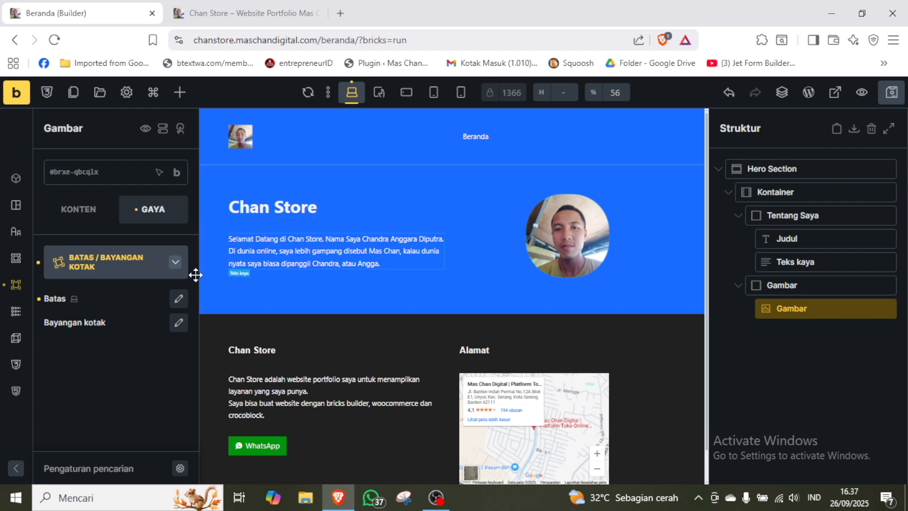
left_click(132, 268)
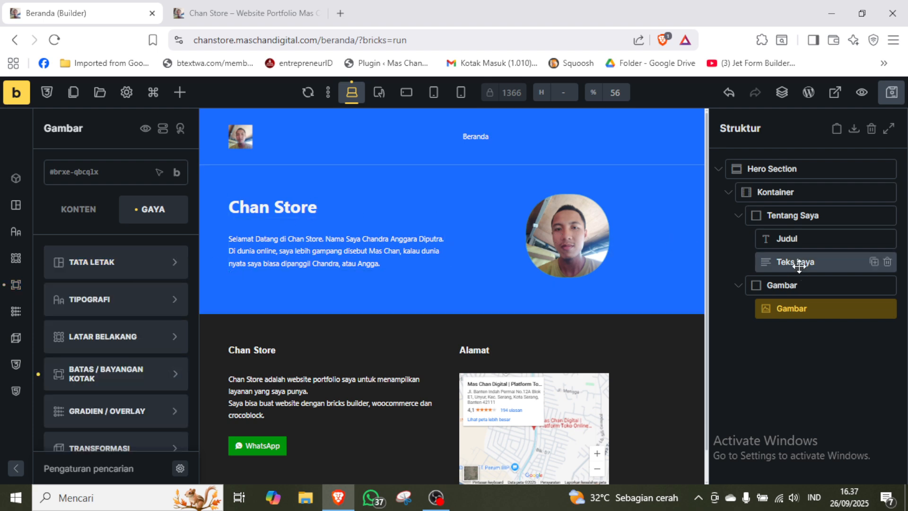
Try the Bungkus terbalik flex wrap and the reversed direction on the hero's Kontainer, reverting each one.
left_click(790, 190)
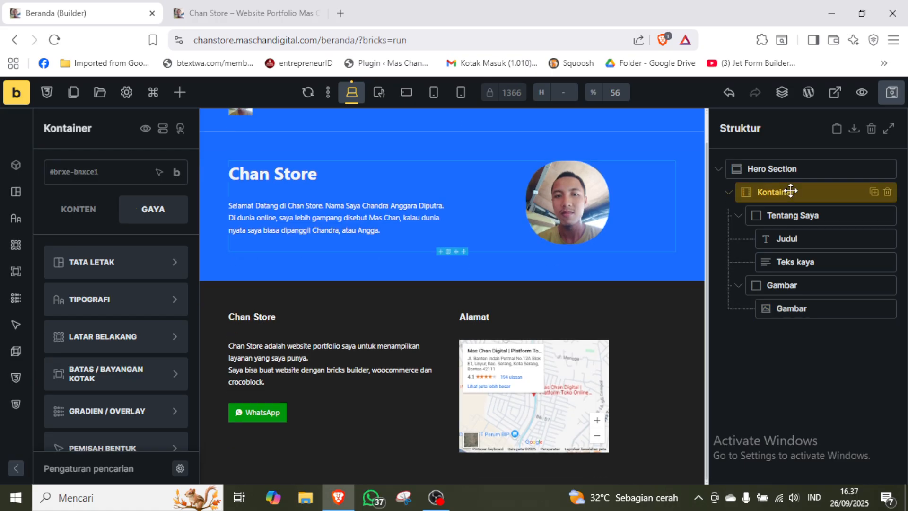
left_click(87, 220)
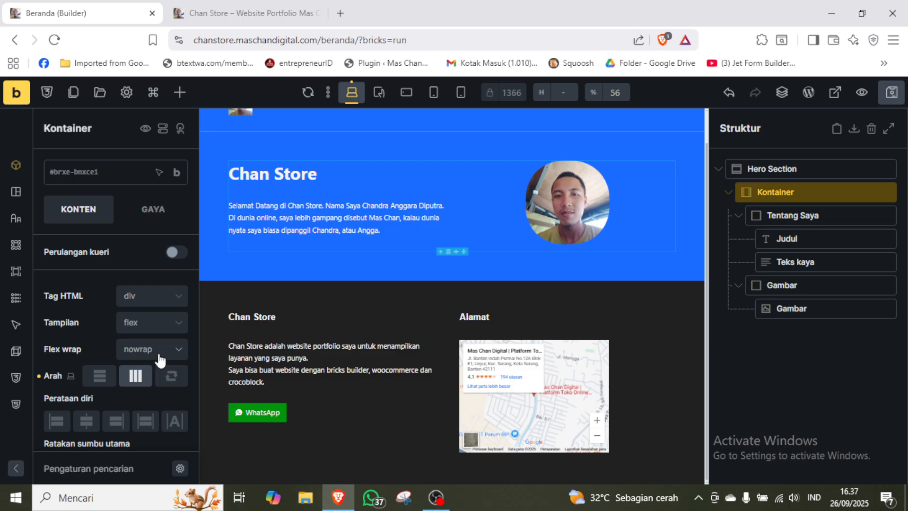
left_click(159, 356)
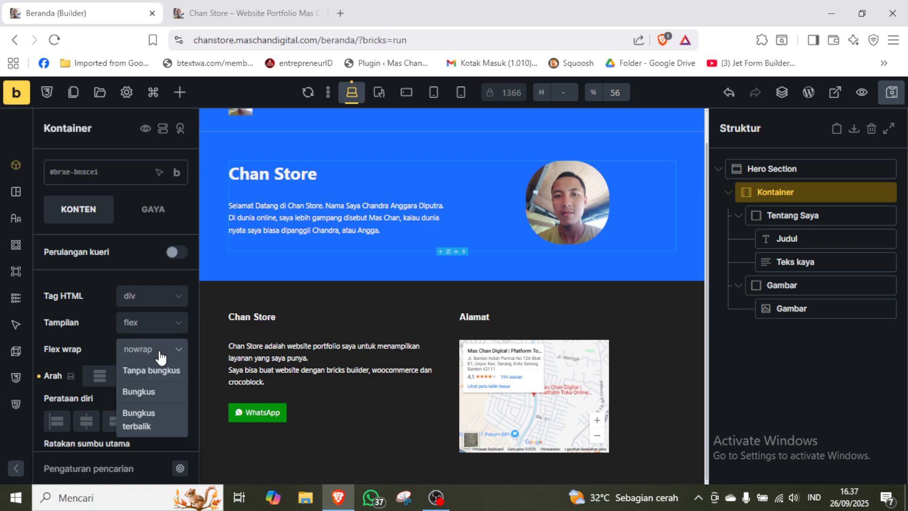
left_click(100, 345)
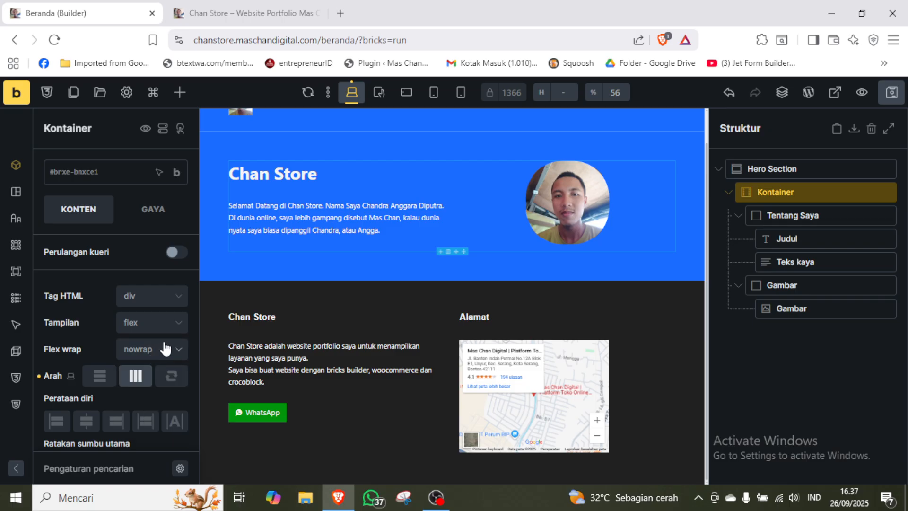
left_click(154, 349)
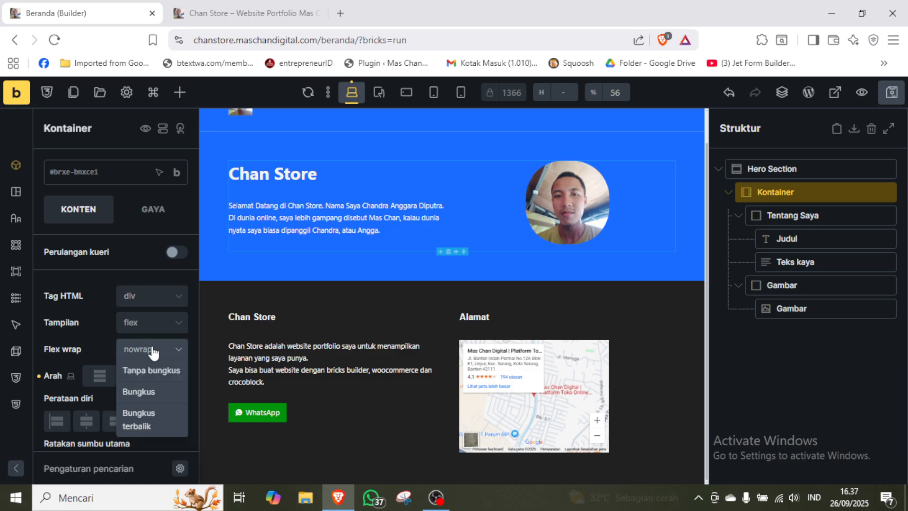
left_click(148, 423)
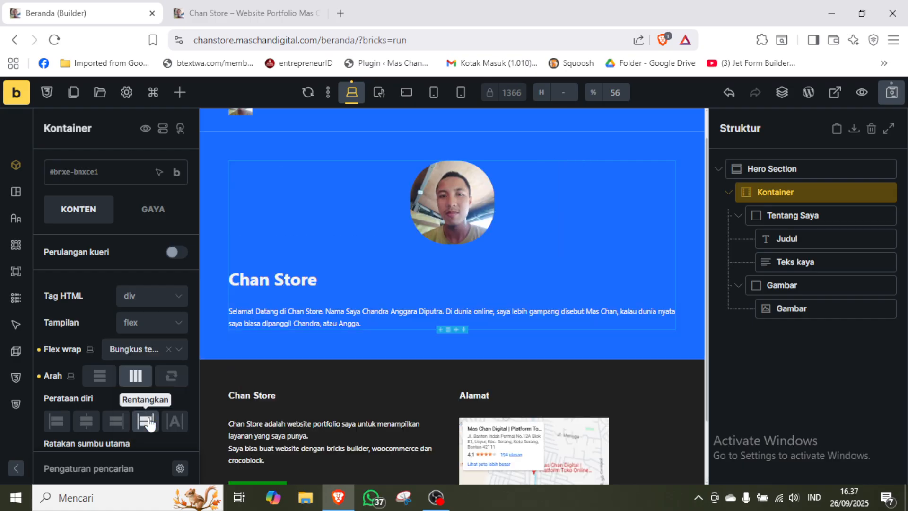
left_click(168, 350)
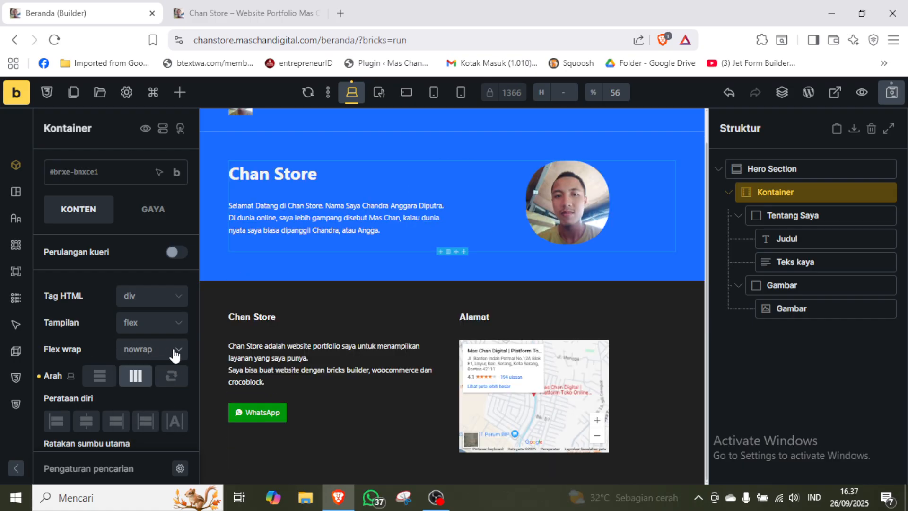
left_click(179, 381)
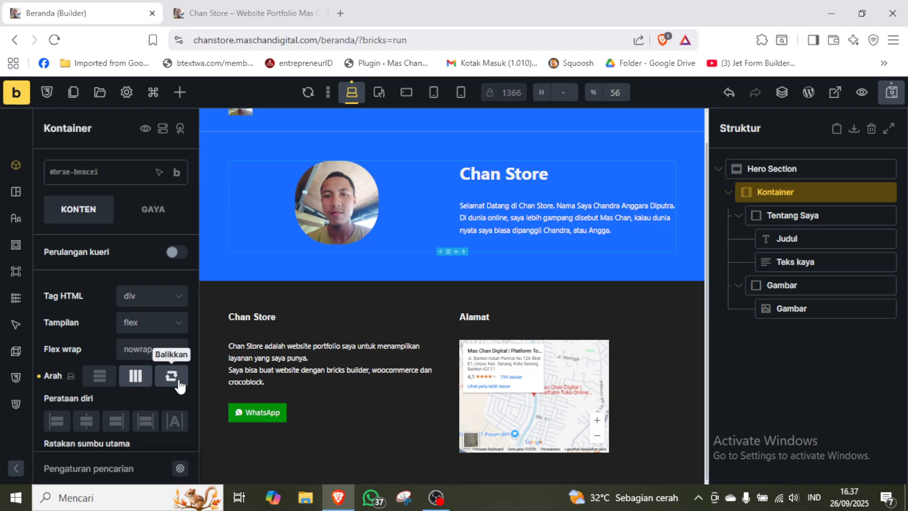
left_click(178, 382)
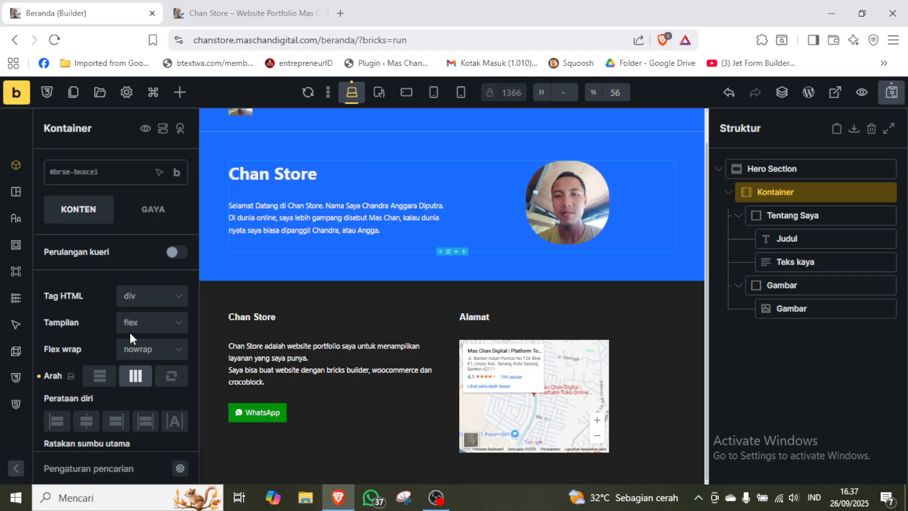
Try the Kontainer's flex wrap as Bungkus terbalik, saving and checking it on the live homepage before clearing it.
left_click(175, 351)
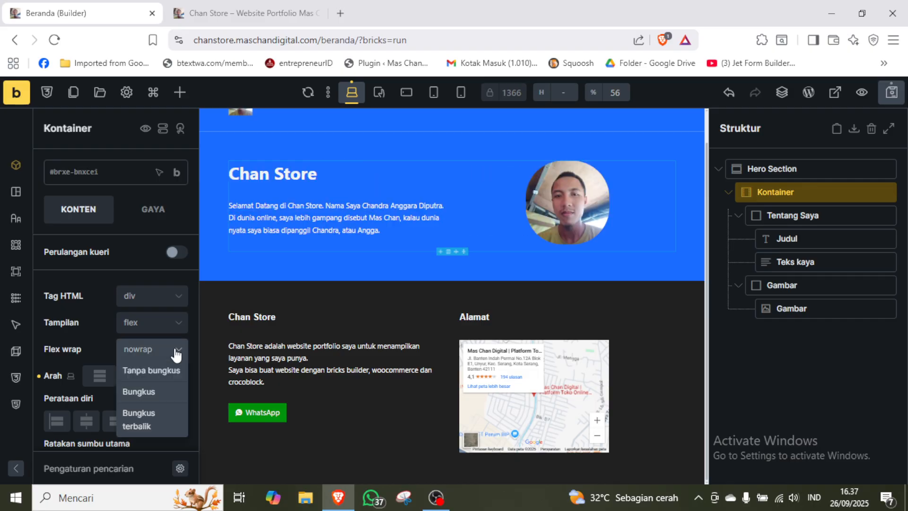
left_click(160, 427)
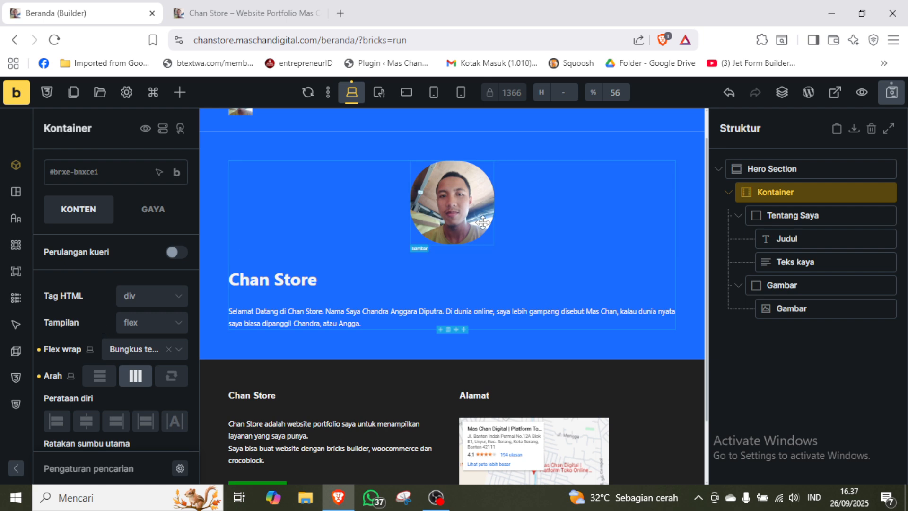
left_click(892, 93)
left_click(246, 13)
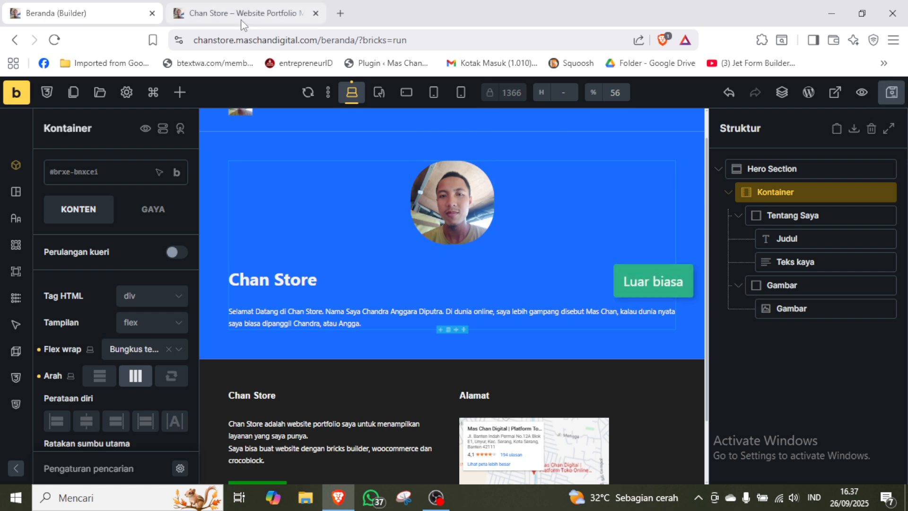
key("F5")
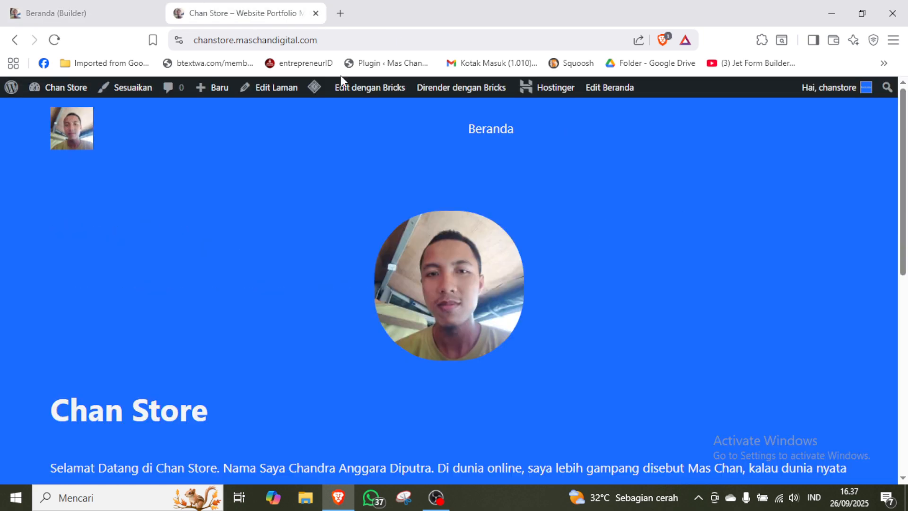
left_click(56, 13)
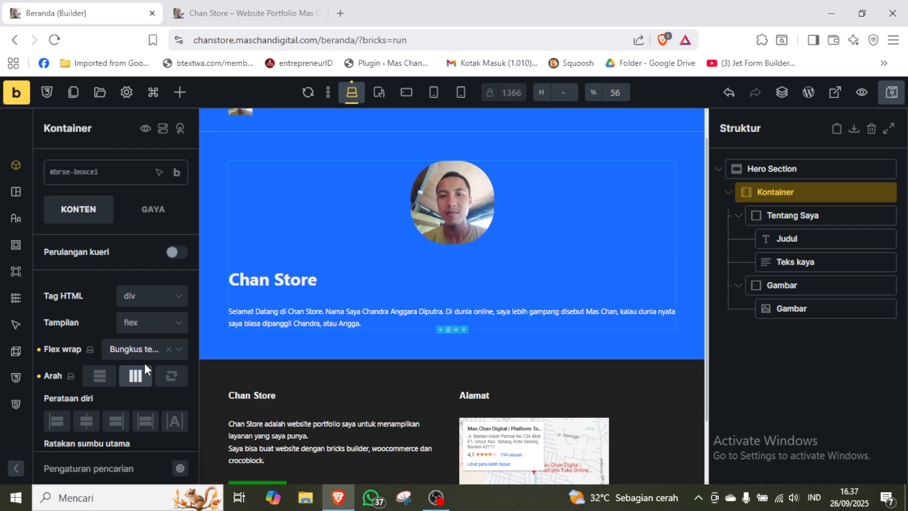
left_click(168, 350)
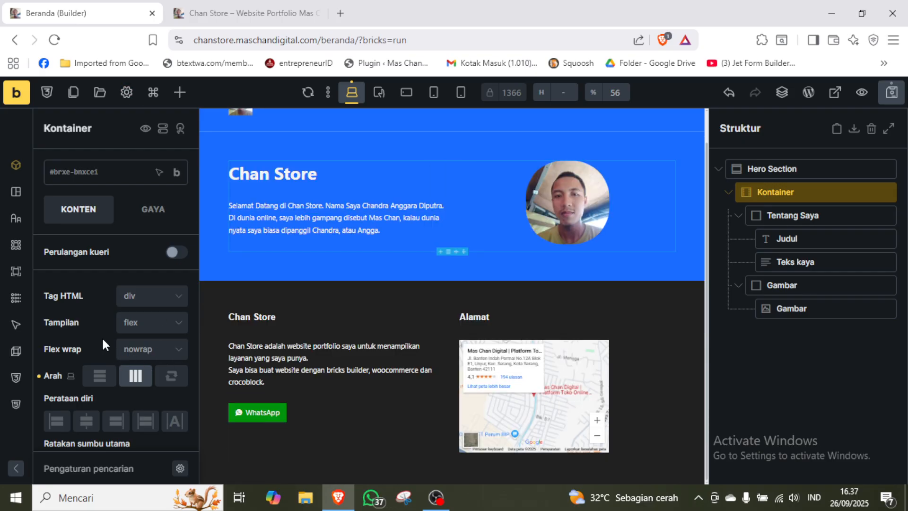
Reverse the direction of the hero's Kontainer, save the page and reload the live homepage.
left_click(176, 352)
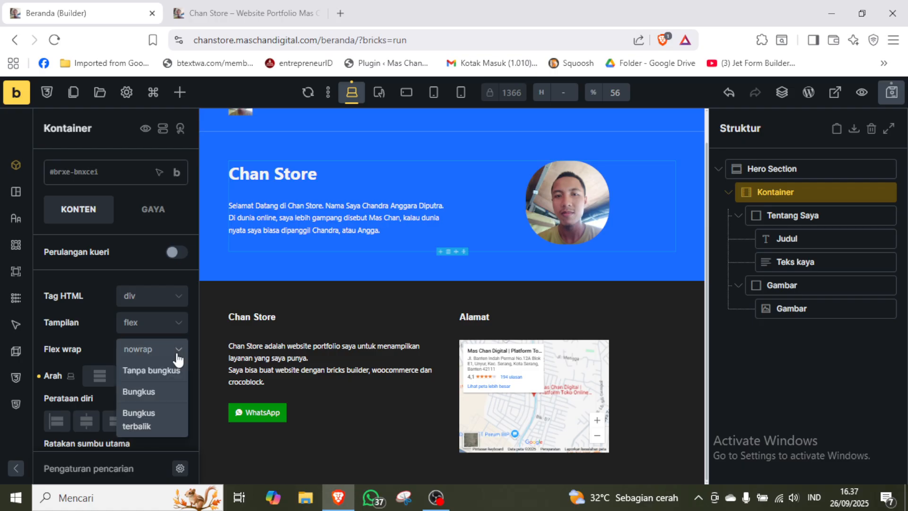
left_click(101, 324)
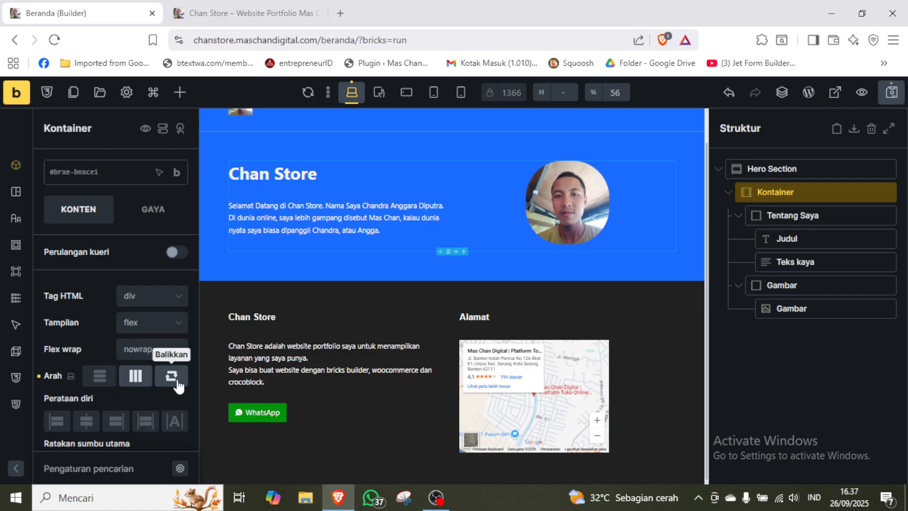
left_click(178, 384)
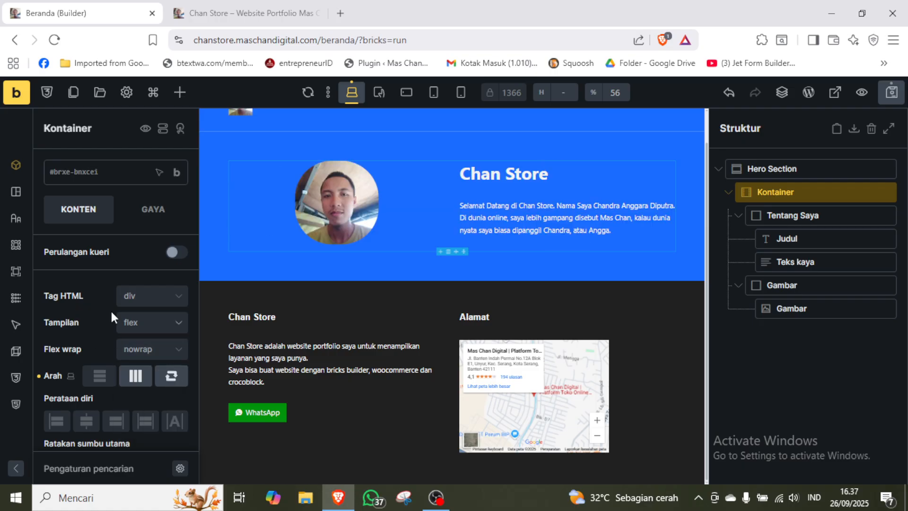
left_click(891, 93)
left_click(243, 13)
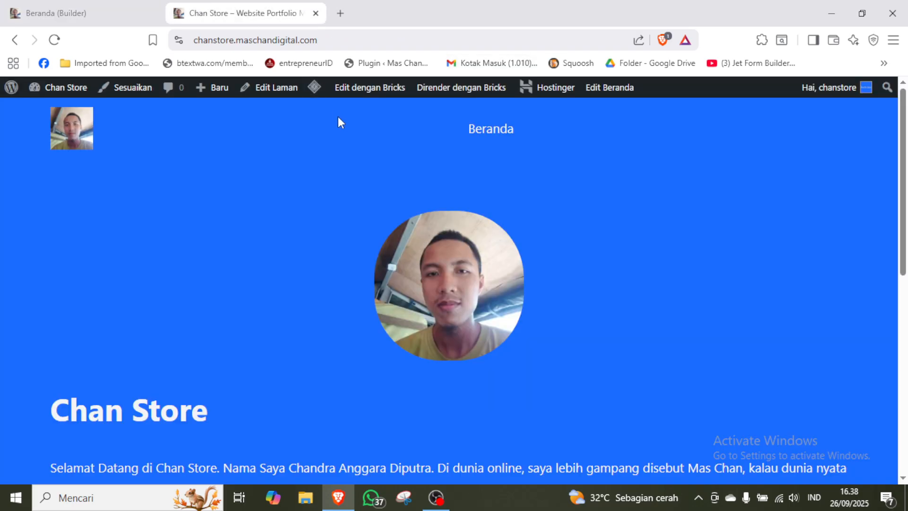
key("F5")
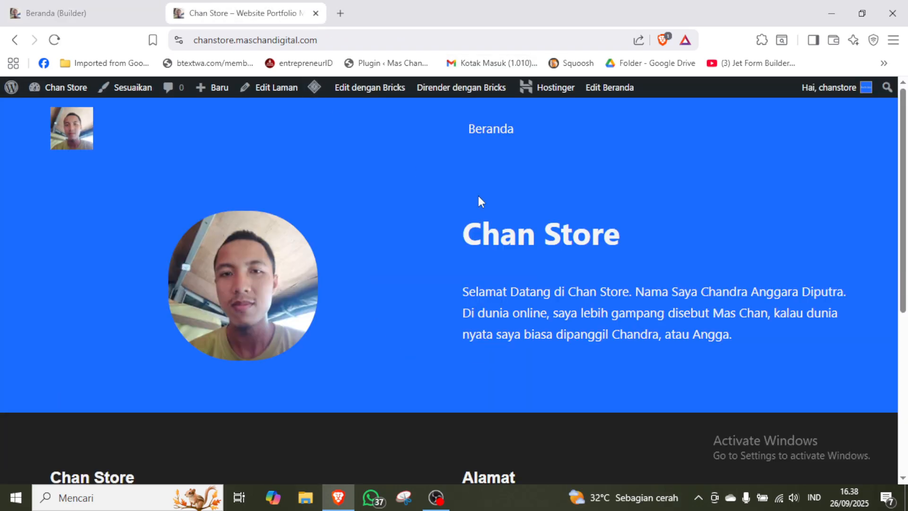
Inspect the live homepage in the responsive device view at 400 px width to examine the hero's mobile layout.
right_click(453, 200)
left_click(515, 453)
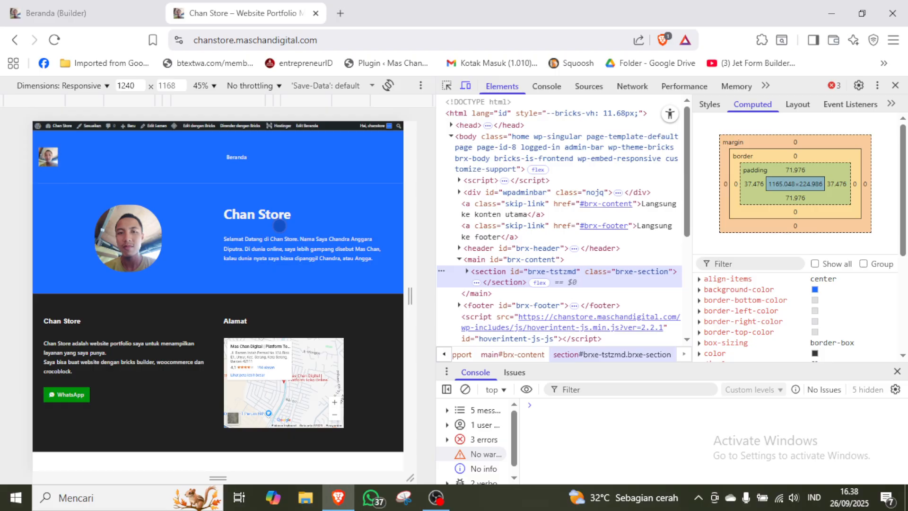
left_click(129, 85)
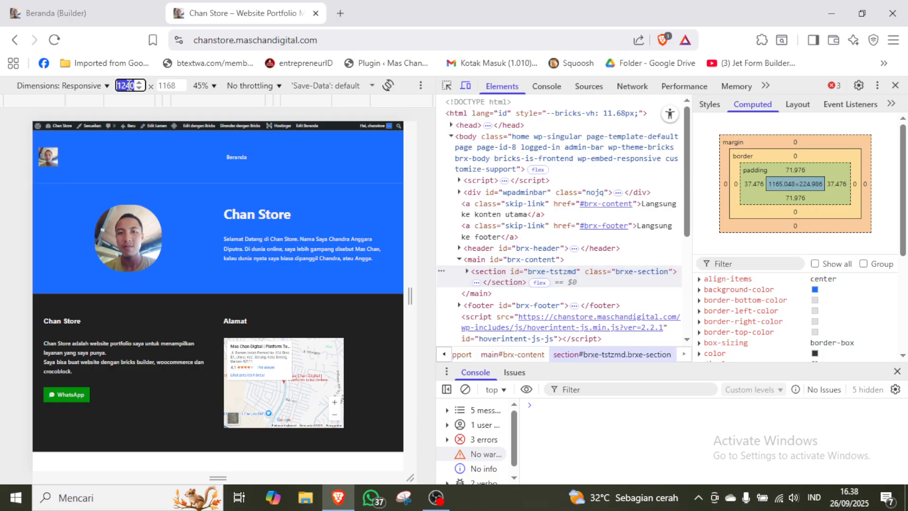
type("40")
key("Return")
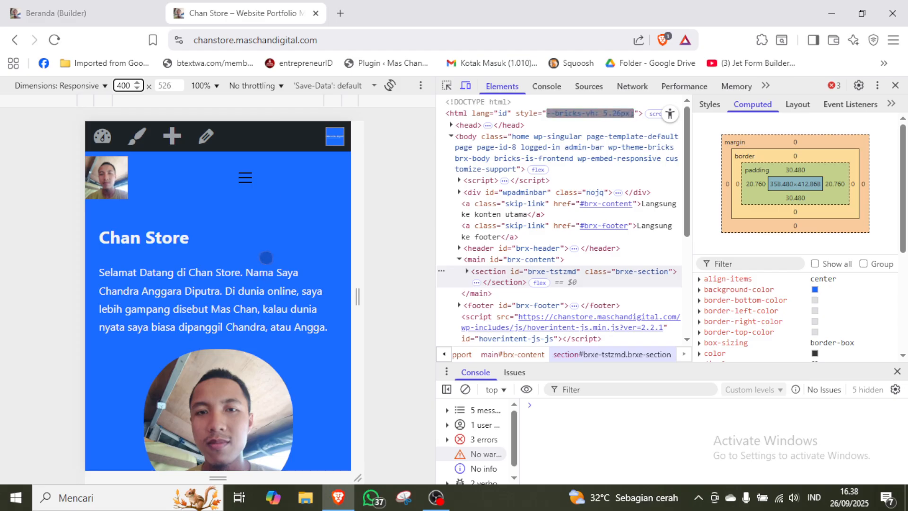
scroll(267, 257, "down", 2)
scroll(266, 256, "down", 3)
scroll(266, 258, "up", 2)
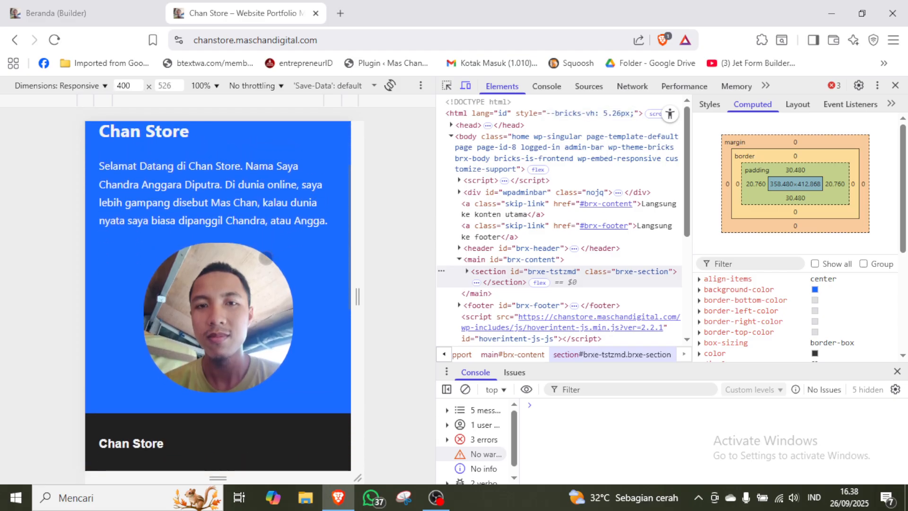
scroll(266, 256, "up", 1)
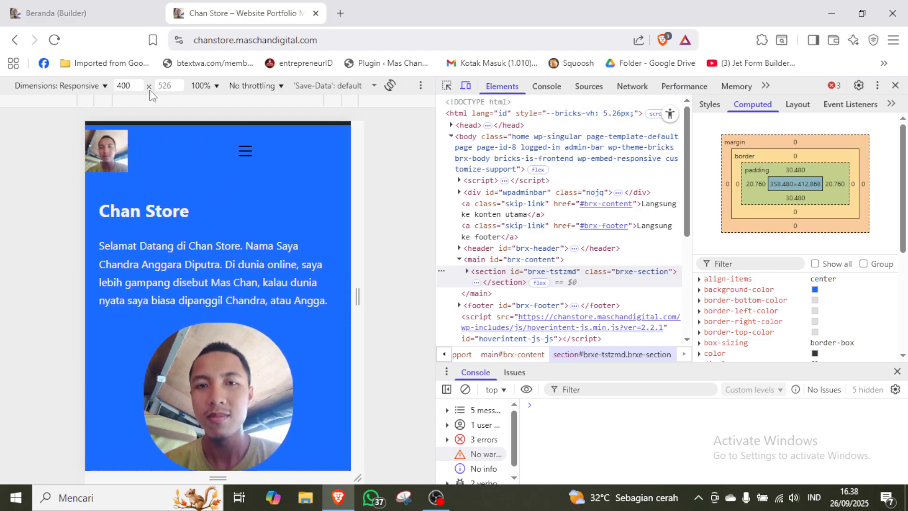
double_click(122, 86)
key("BackSpace")
key("Return")
Turn off the reversed direction of the hero's Kontainer in the builder, save the page, and collapse its two child blocks.
left_click(63, 13)
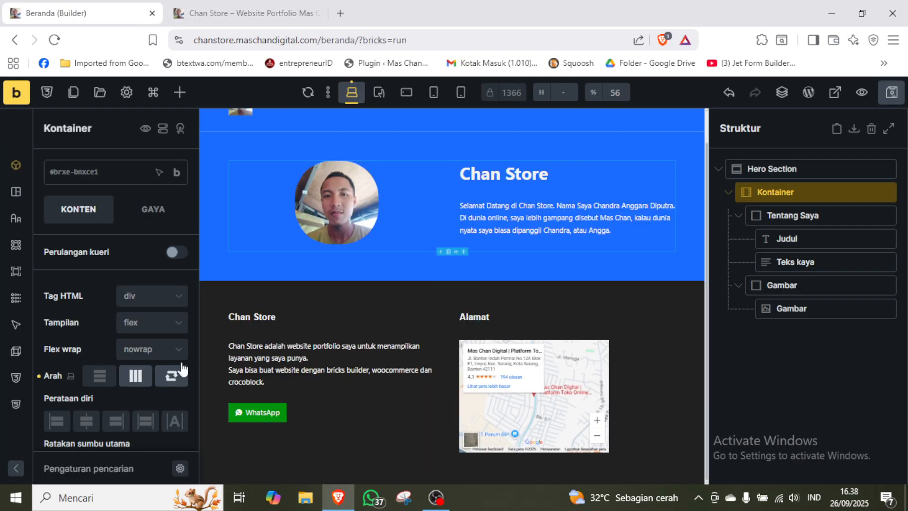
left_click(171, 391)
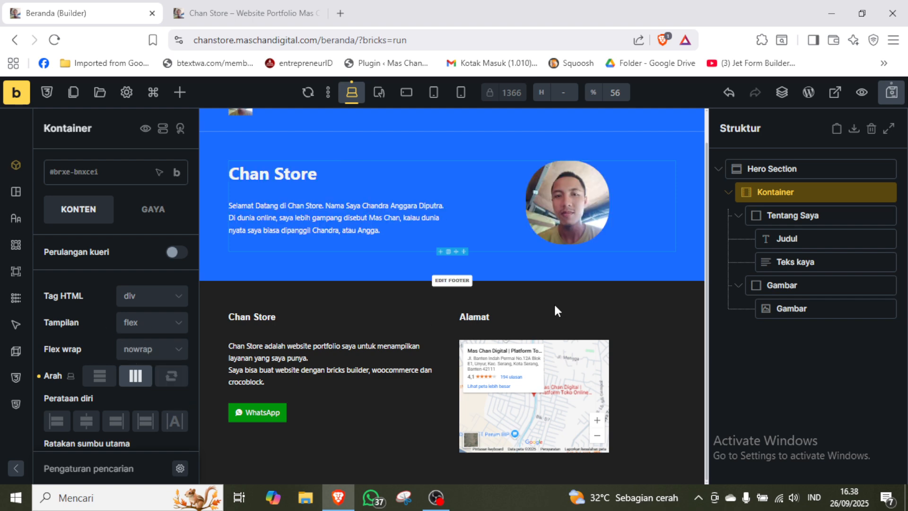
left_click(739, 218)
left_click(738, 239)
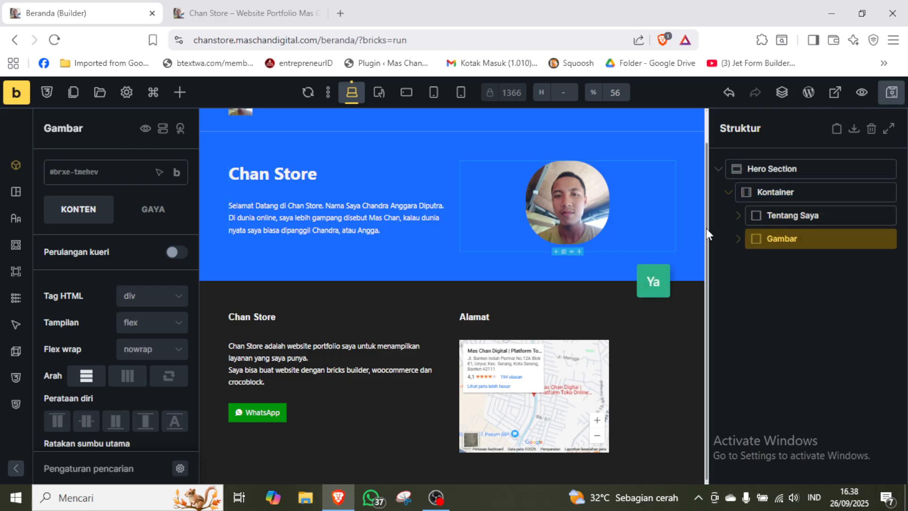
left_click_drag(707, 228, 707, 175)
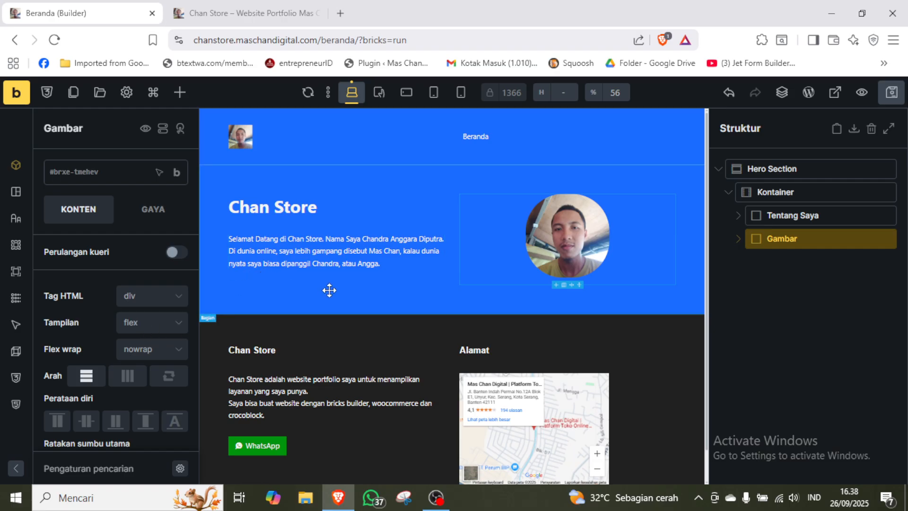
Move the Gambar block above the Tentang Saya block inside the hero's Kontainer.
left_click(781, 213)
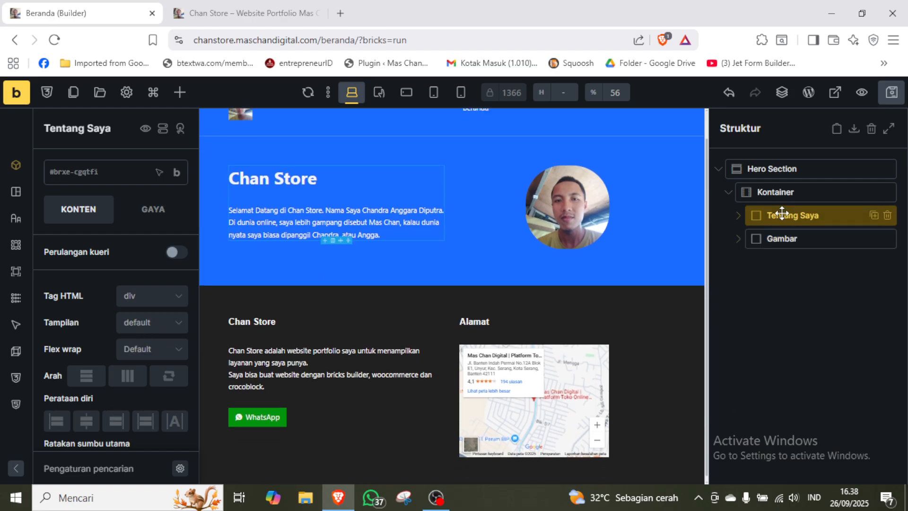
left_click(798, 187)
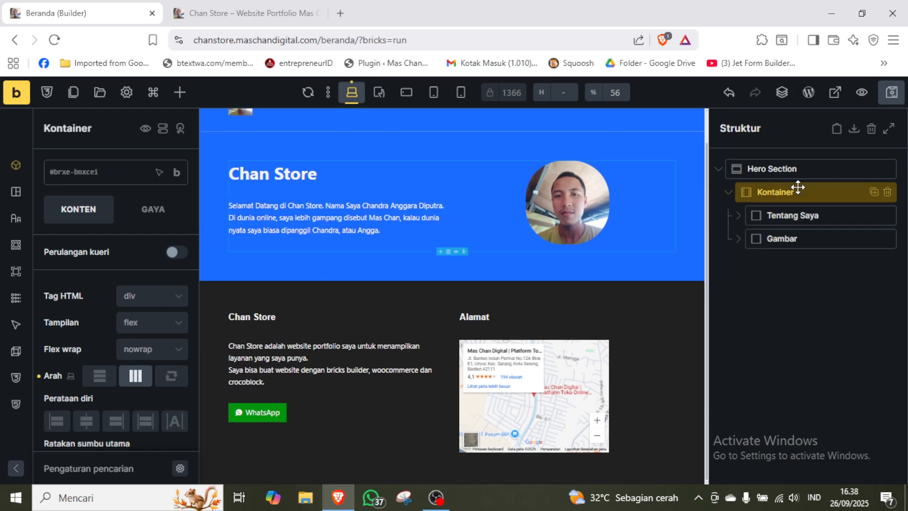
left_click(172, 377)
left_click(172, 377)
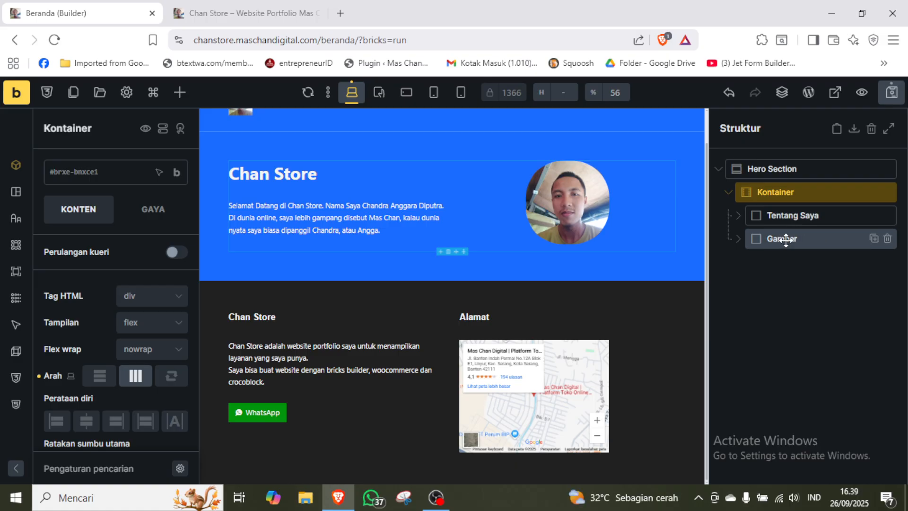
left_click_drag(785, 239, 777, 209)
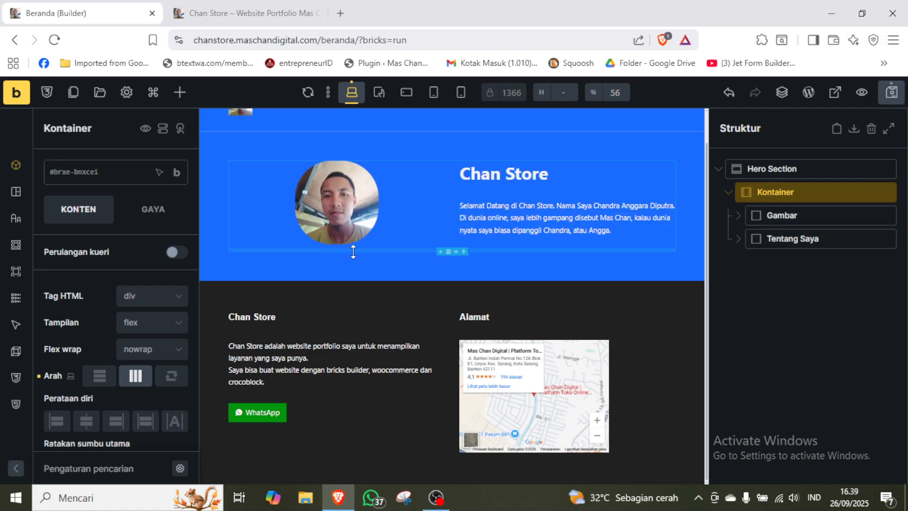
Reverse the row direction of the hero's Kontainer, save the page, and refresh the live homepage.
left_click(181, 380)
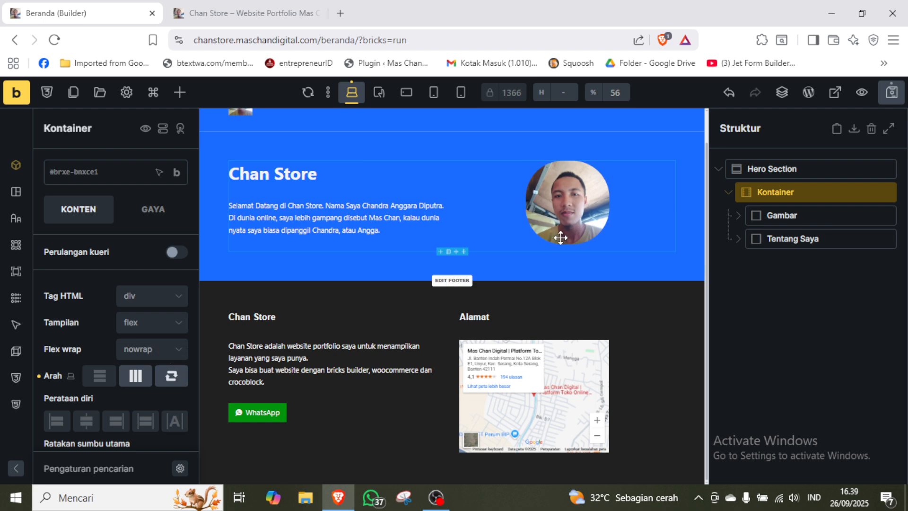
left_click(891, 99)
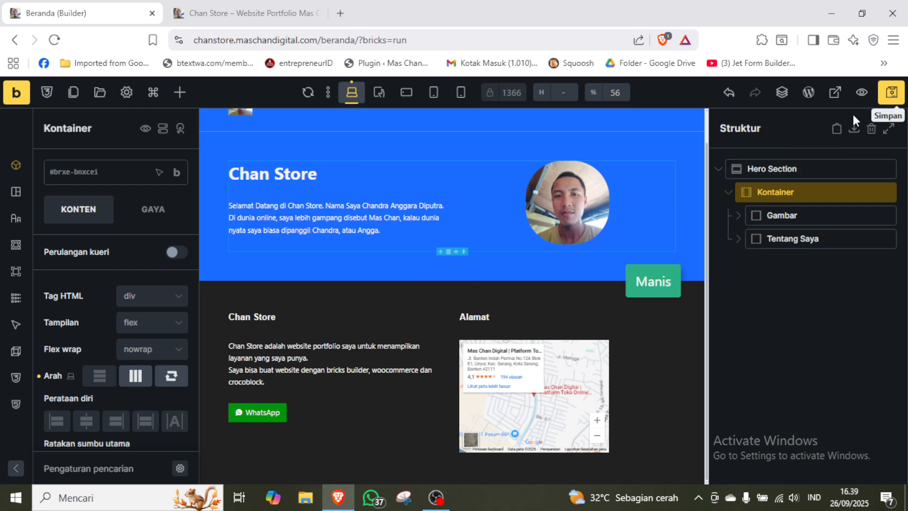
scroll(705, 160, "up", 1)
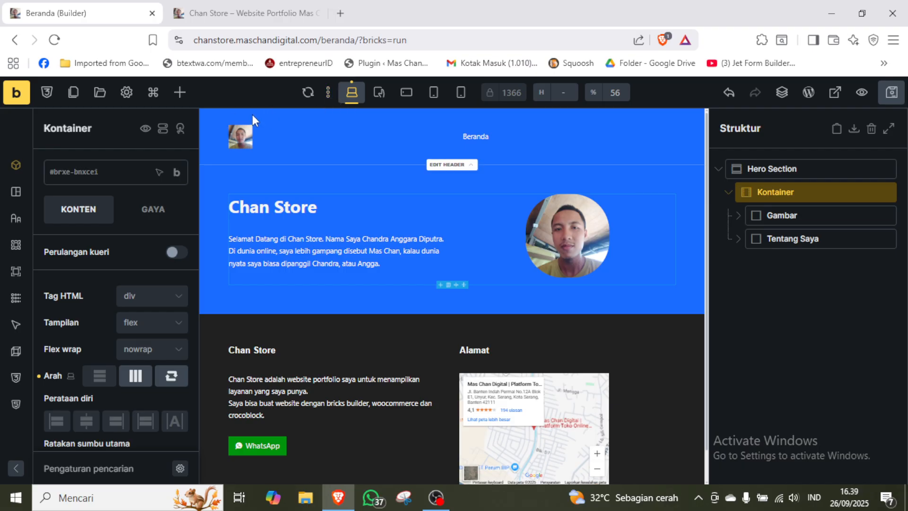
left_click(250, 2)
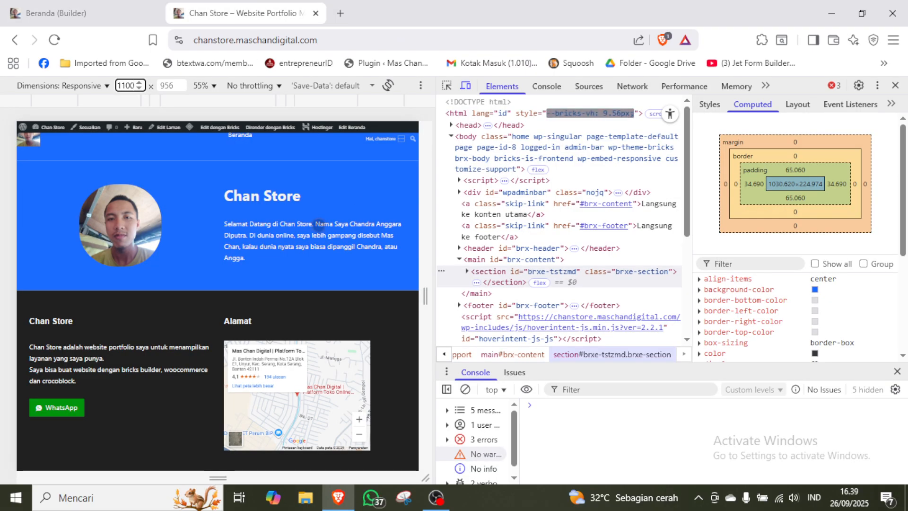
key("F5")
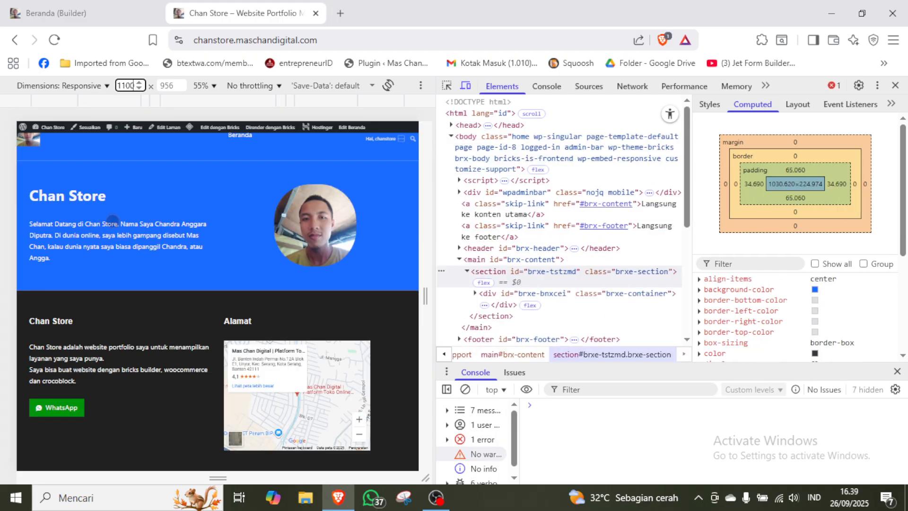
Set the responsive view of the live homepage to 400 px width and examine the stacking order of the hero's portrait and text.
double_click(128, 86)
type("400")
key("Return")
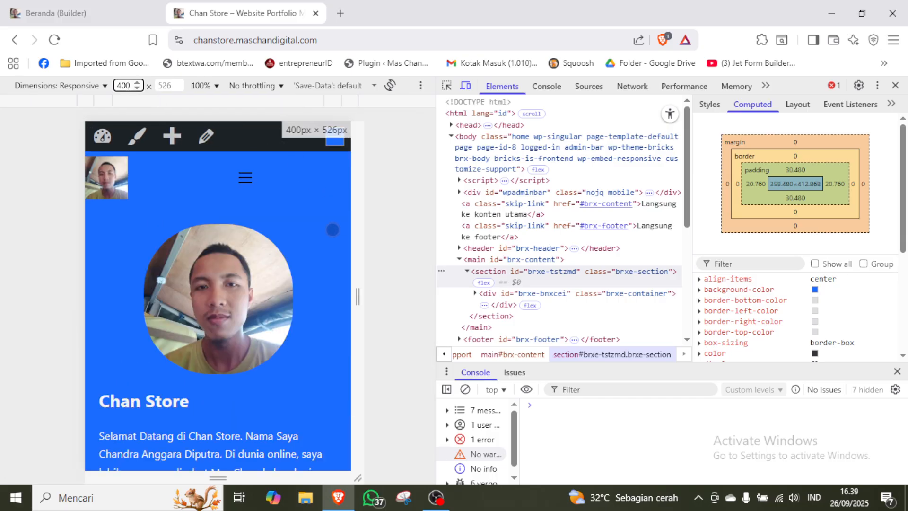
left_click(316, 284)
scroll(316, 283, "down", 3)
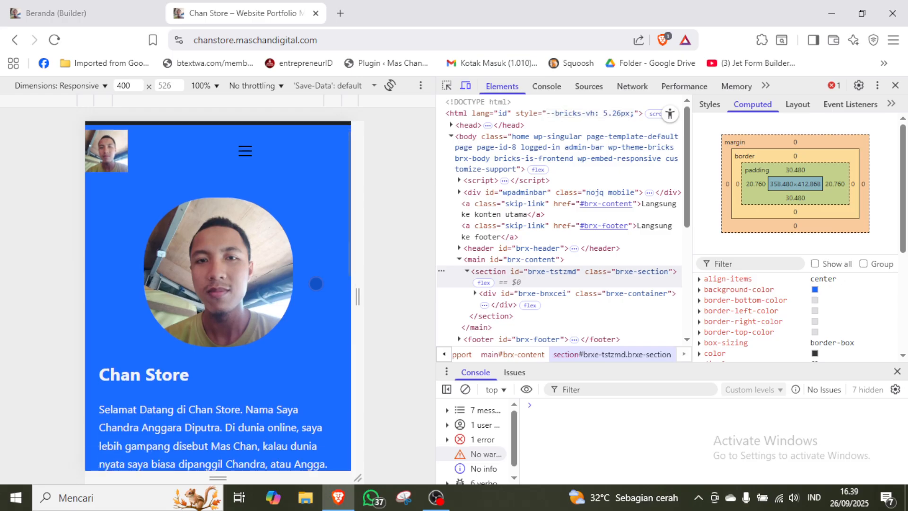
scroll(316, 284, "up", 3)
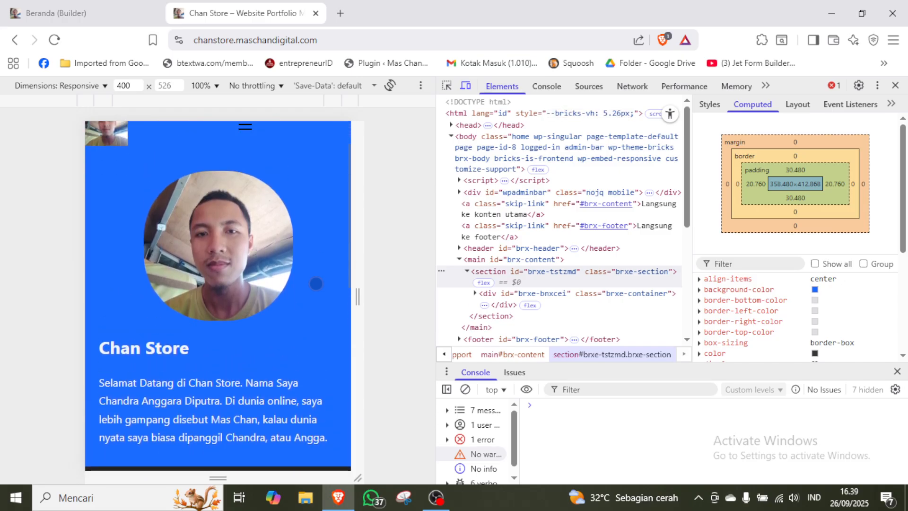
scroll(316, 284, "down", 3)
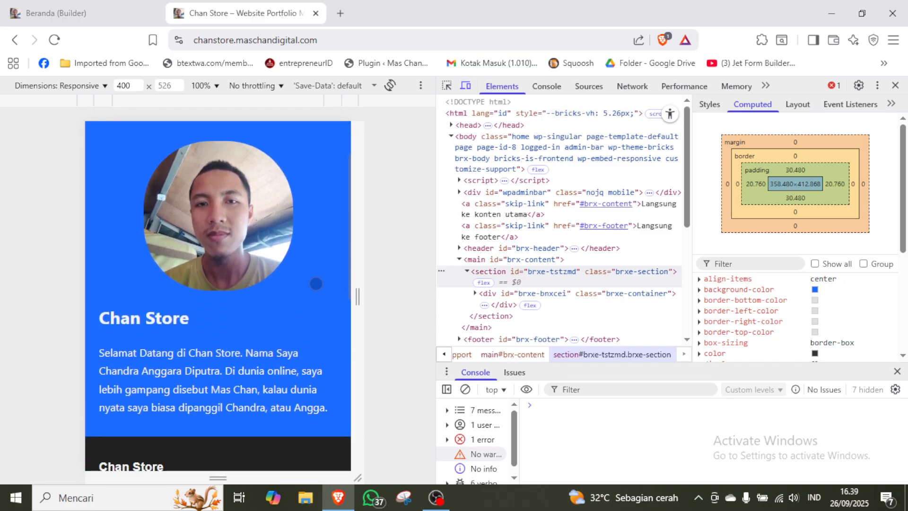
scroll(315, 284, "up", 2)
scroll(316, 284, "up", 1)
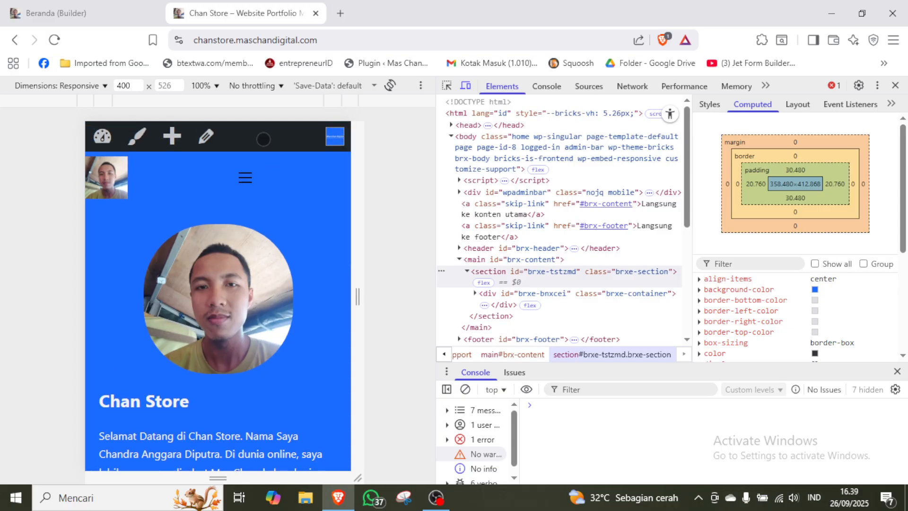
View the live homepage at 1100 px width, close the developer tools, and return to the Beranda builder.
left_click(126, 85)
double_click(126, 85)
type("1100")
key("Return")
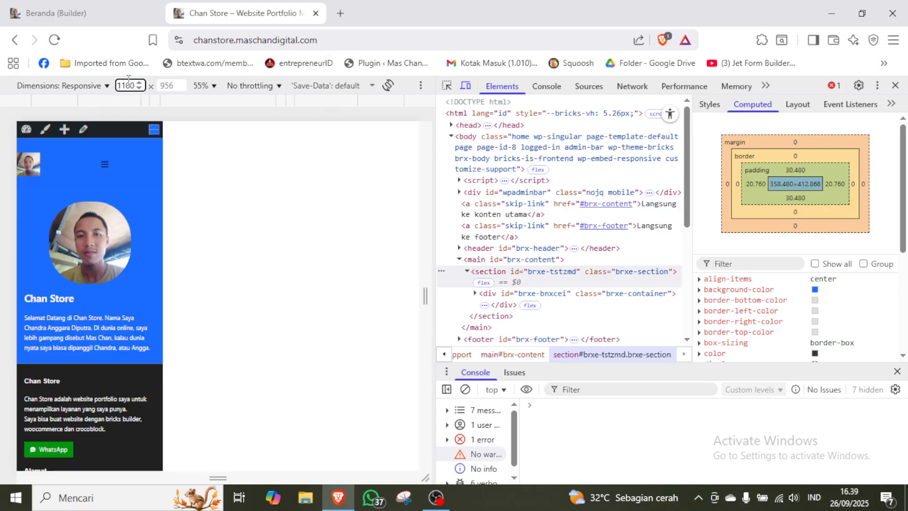
left_click(895, 85)
left_click(103, 12)
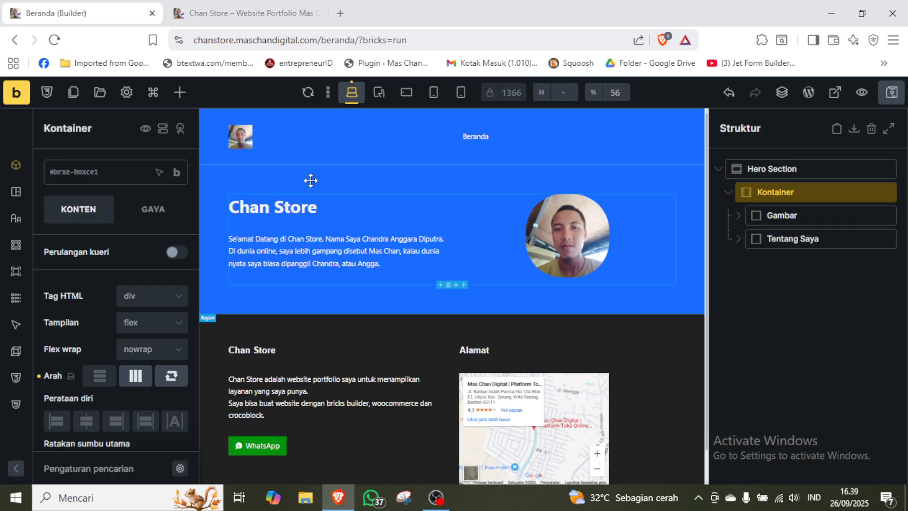
Collapse the Hero Section in the structure, add a new Bagian below it, and rename it Project Web.
left_click(718, 170)
left_click(808, 252)
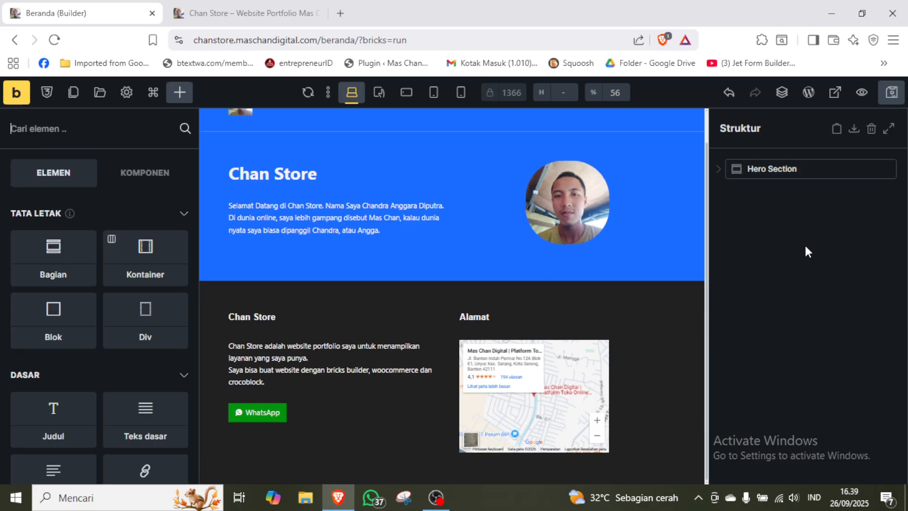
left_click(57, 269)
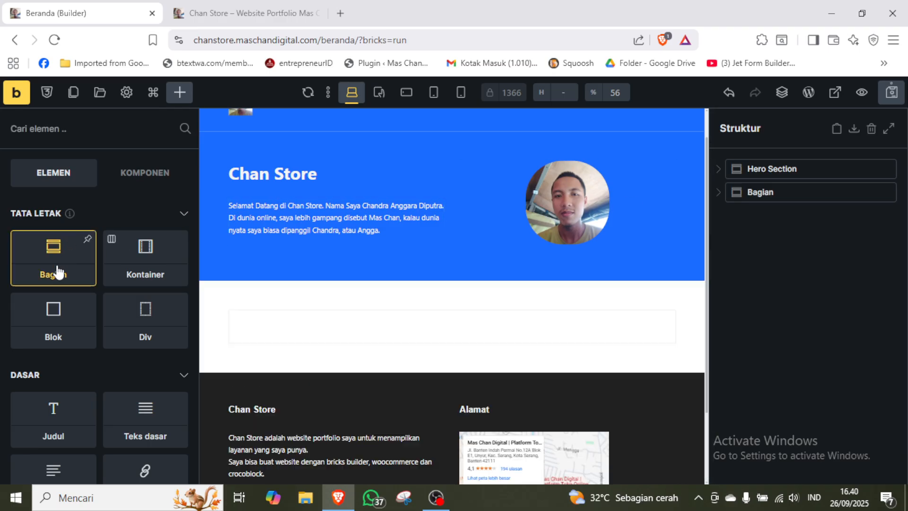
left_click(762, 193)
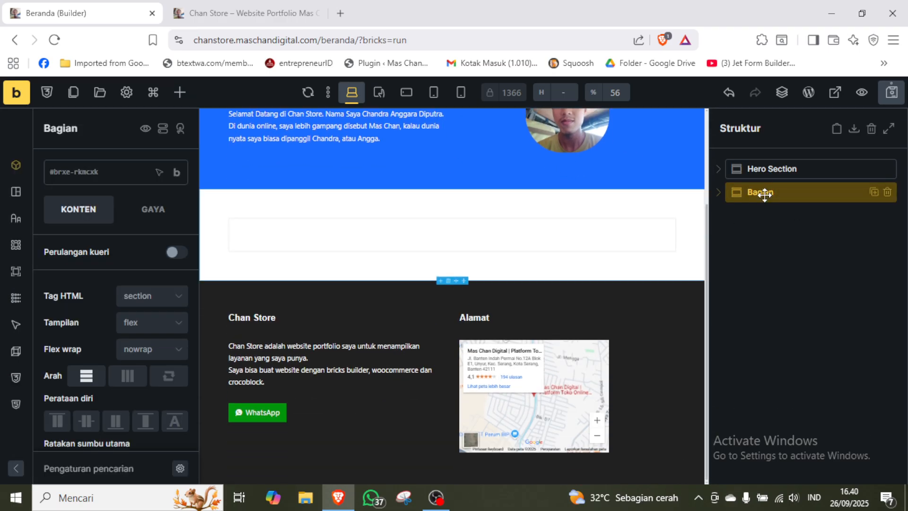
double_click(762, 192)
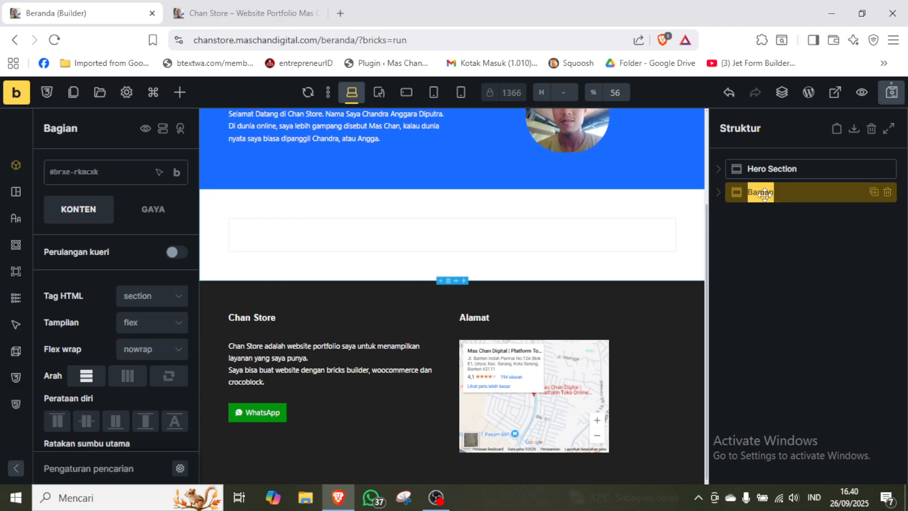
type("Project")
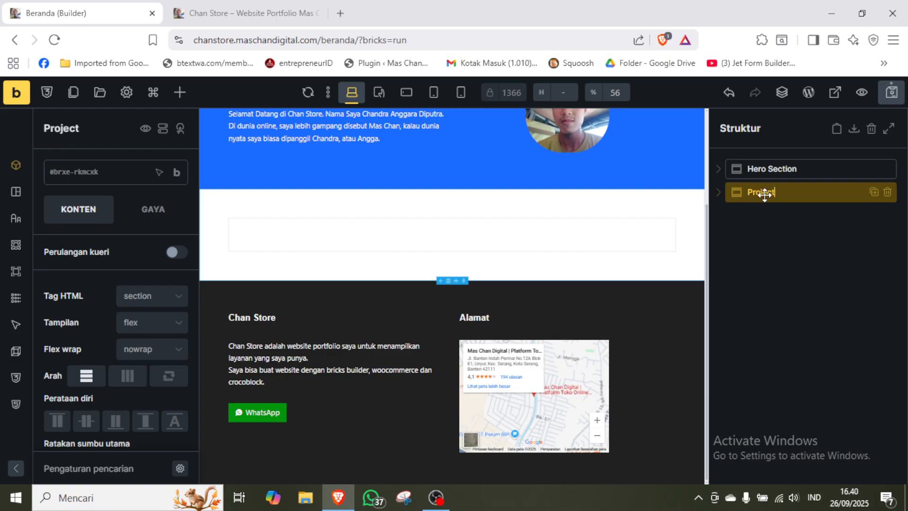
type(" Web")
key("Return")
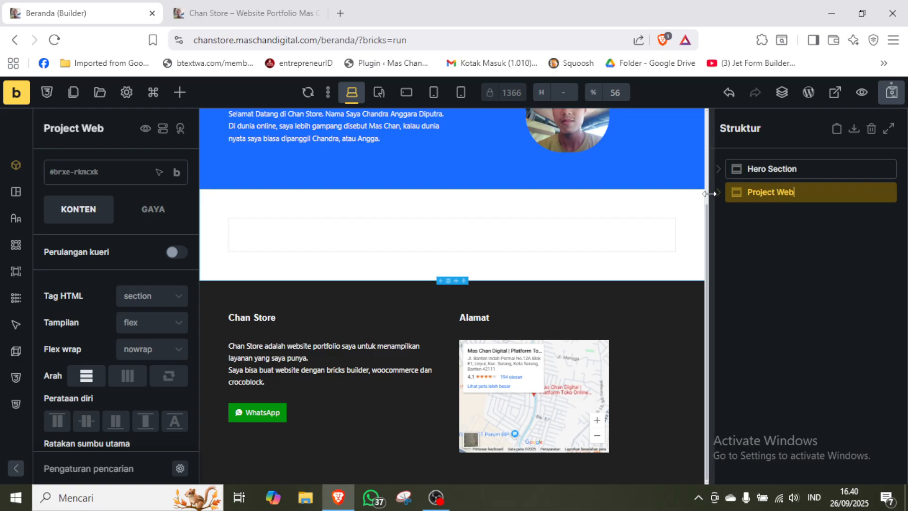
Add two Blok elements inside the Kontainer of the Project Web section.
left_click(717, 193)
left_click(794, 214)
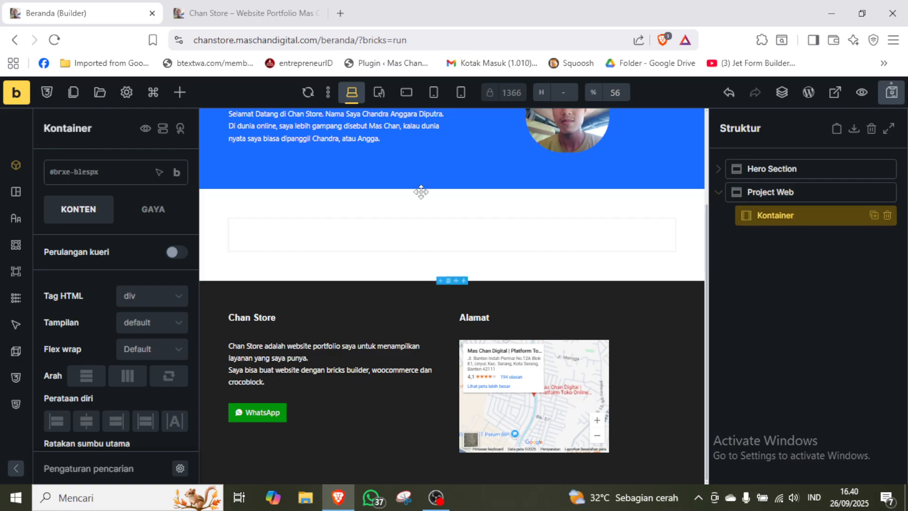
left_click(180, 92)
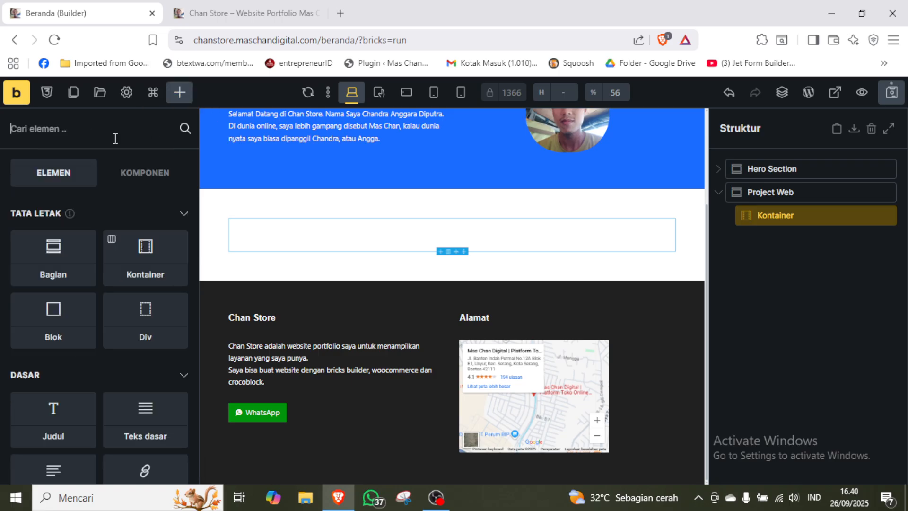
type("blok")
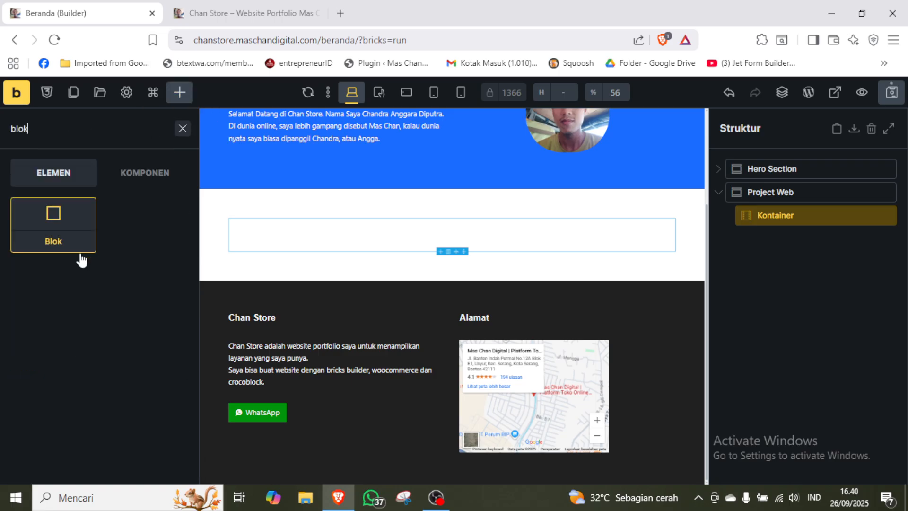
left_click(38, 241)
left_click(38, 241)
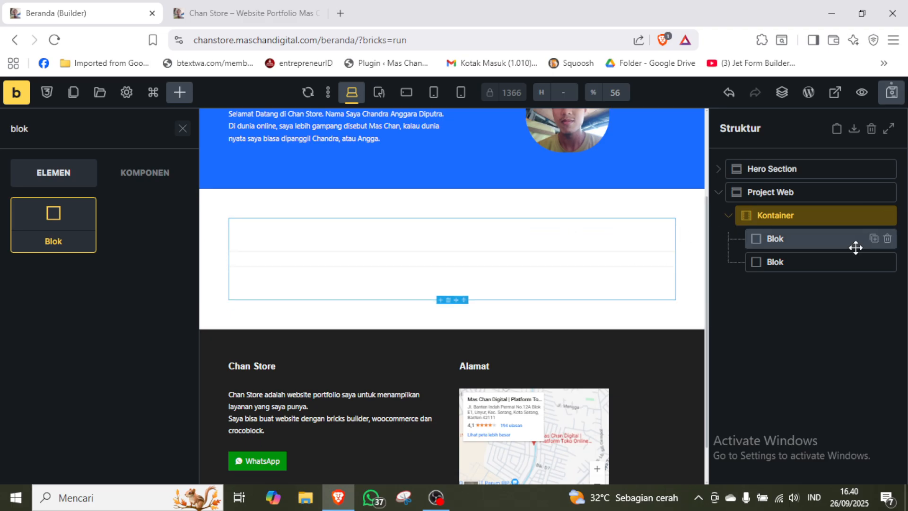
Rename the first Blok in the Project Web section's Kontainer as Judul Project.
left_click(783, 238)
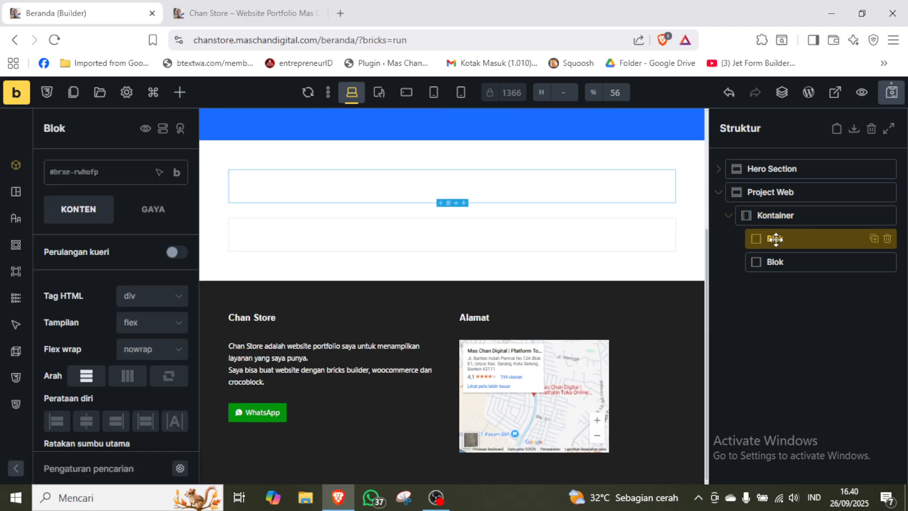
double_click(776, 239)
type("Judul")
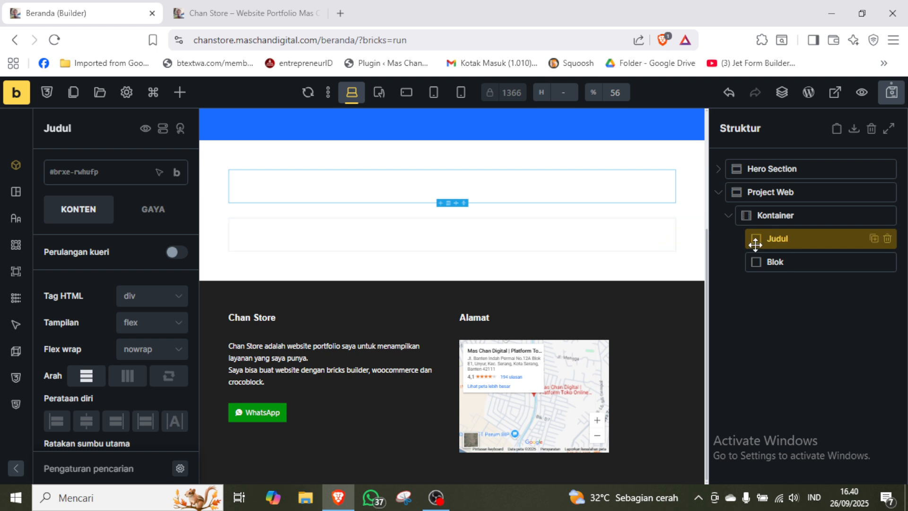
type(" Project")
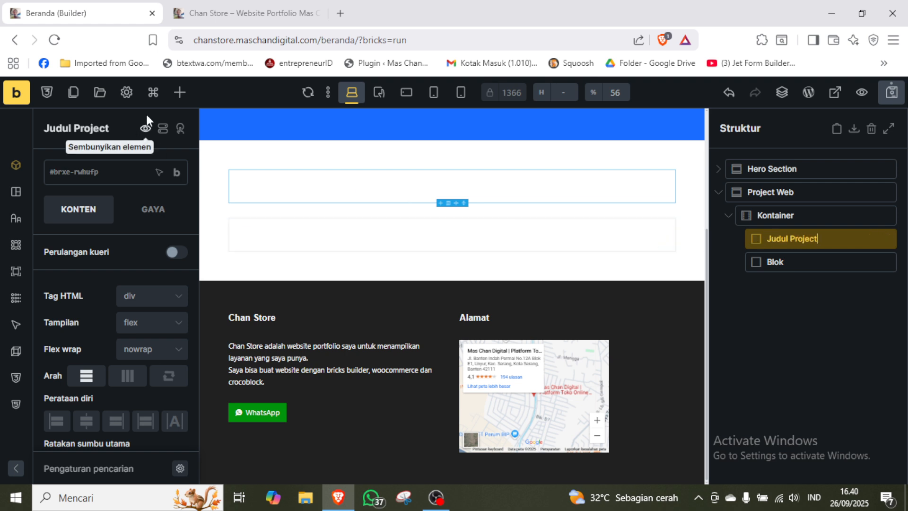
Add a Judul element inside the Judul Project block and clear its default text.
left_click(179, 92)
type("judu")
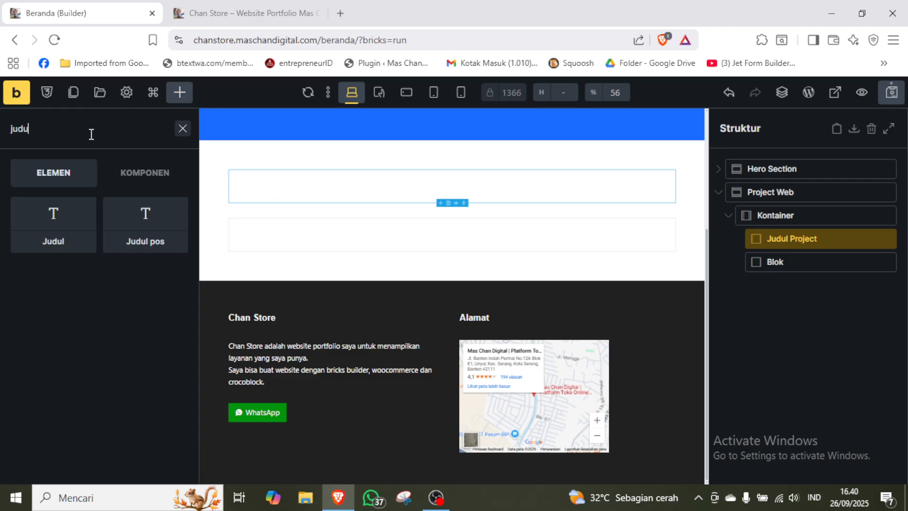
left_click(57, 242)
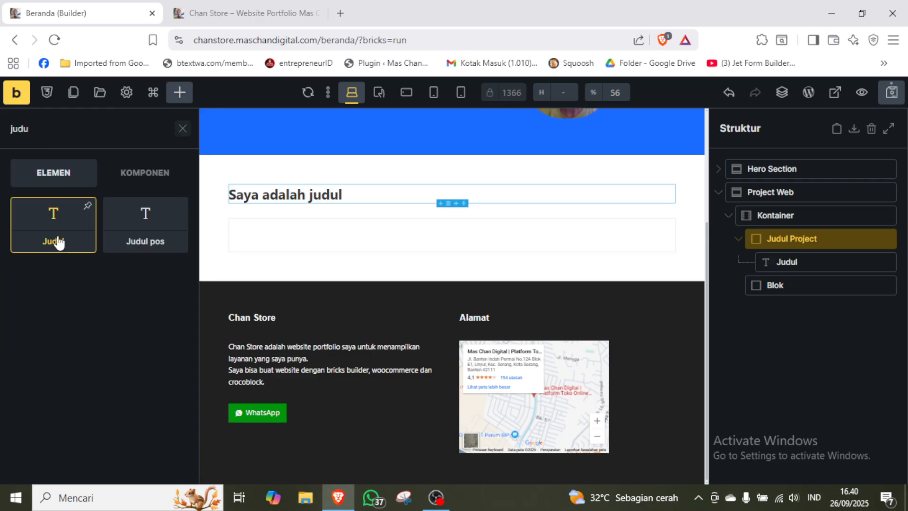
left_click(799, 261)
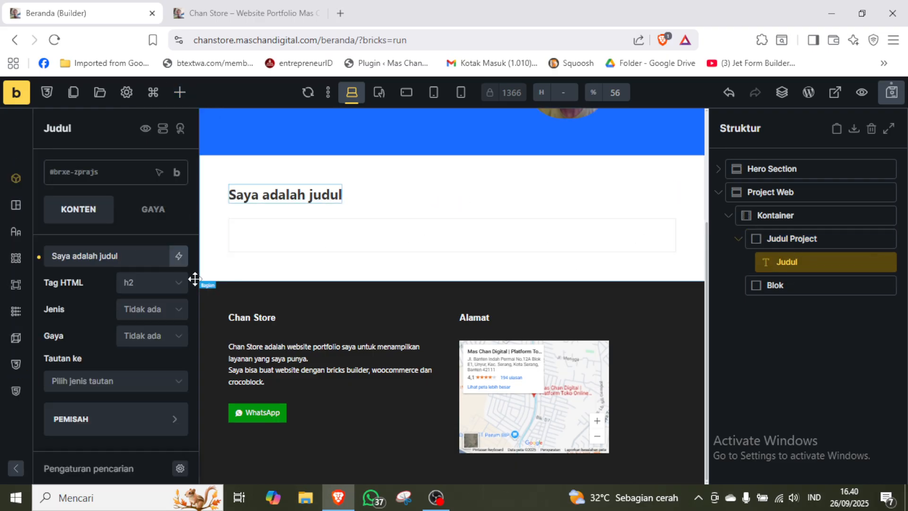
left_click(138, 257)
key("ctrl+a")
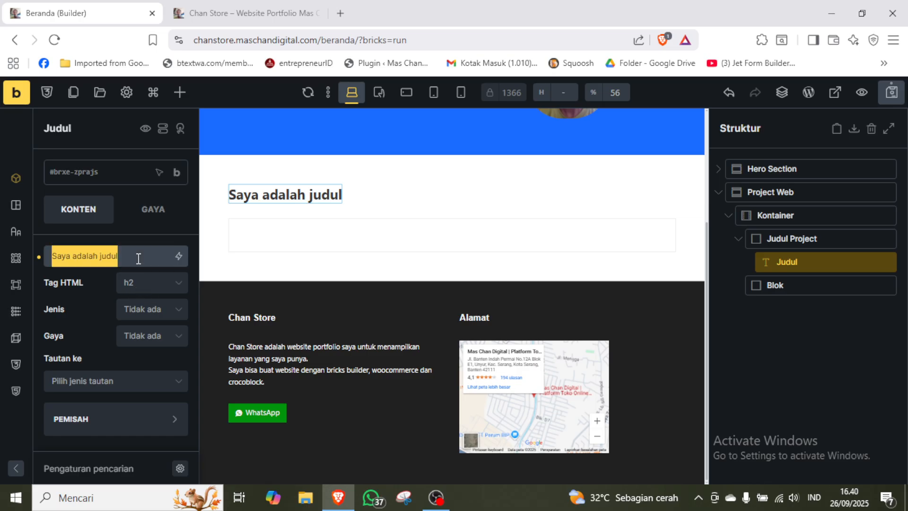
key("BackSpace")
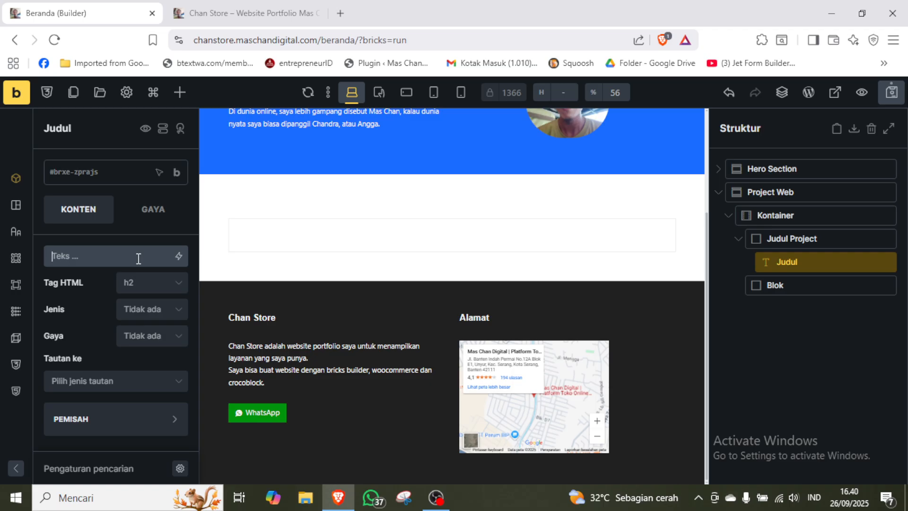
type("Layanan")
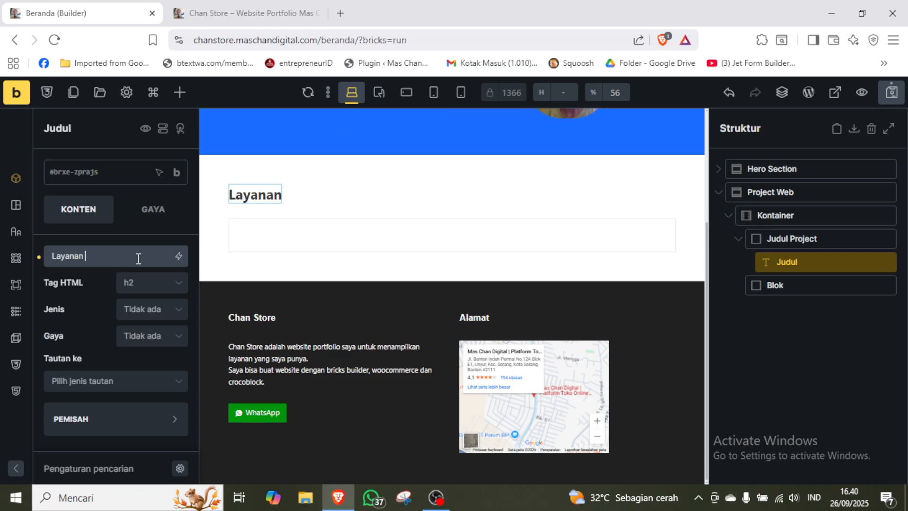
type(" yang")
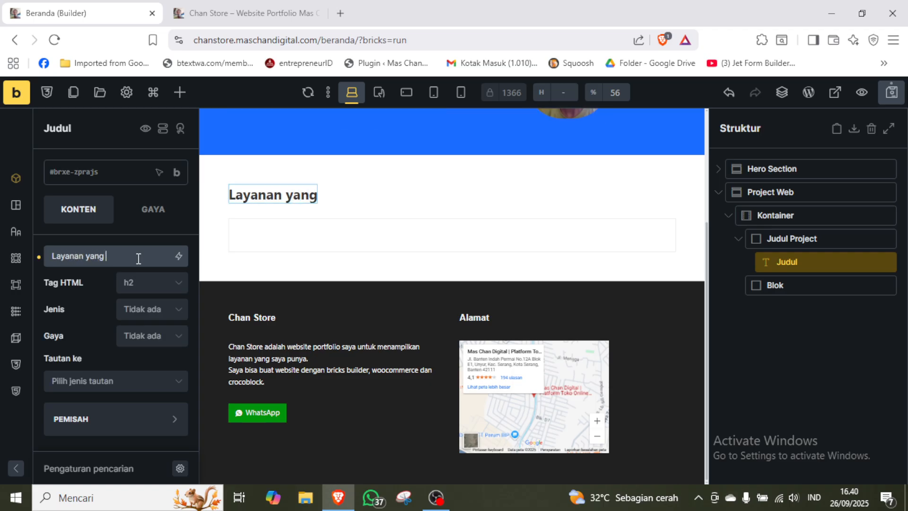
type(" Saya Mili")
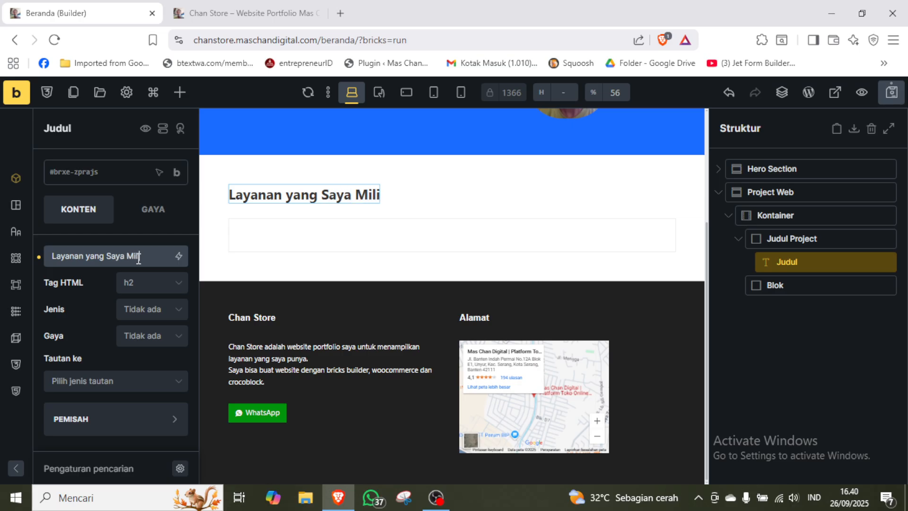
type("k")
Set the text of the Judul heading in Judul Project to "Layanan Saya".
key("ctrl+a")
type("Layanan")
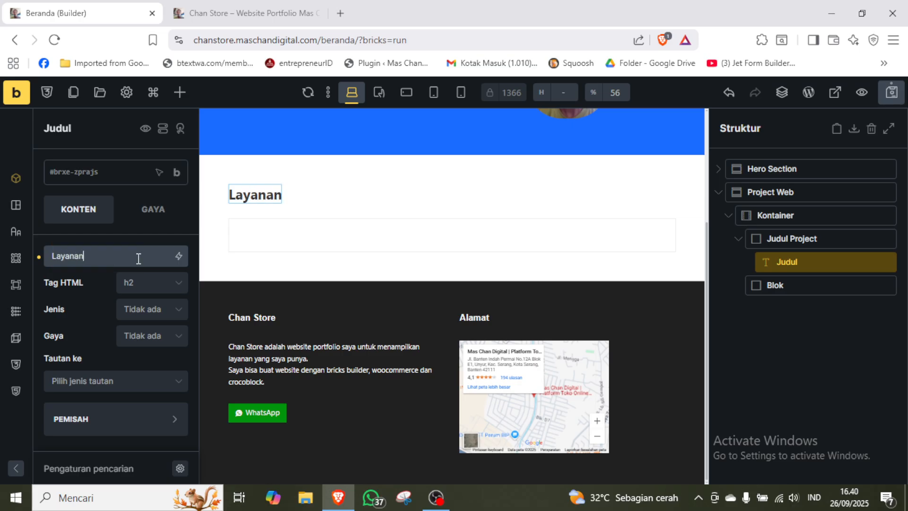
type(" Saya")
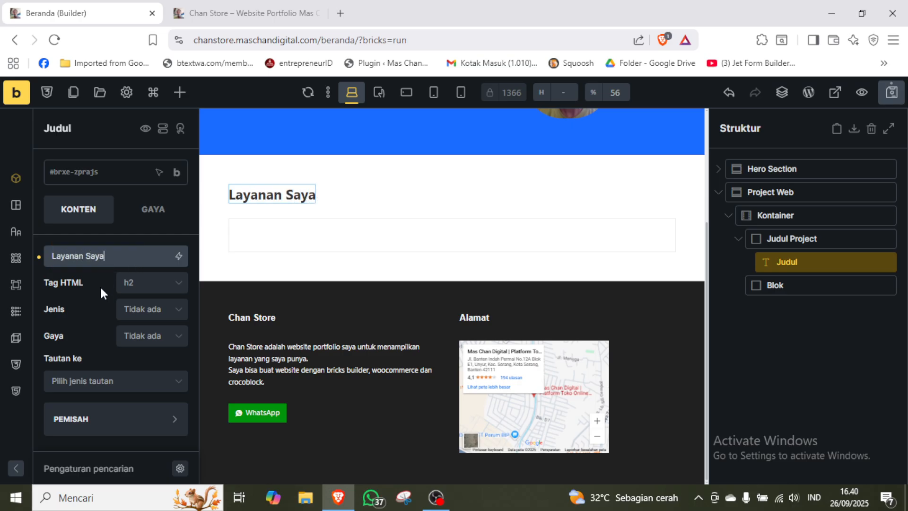
left_click(101, 288)
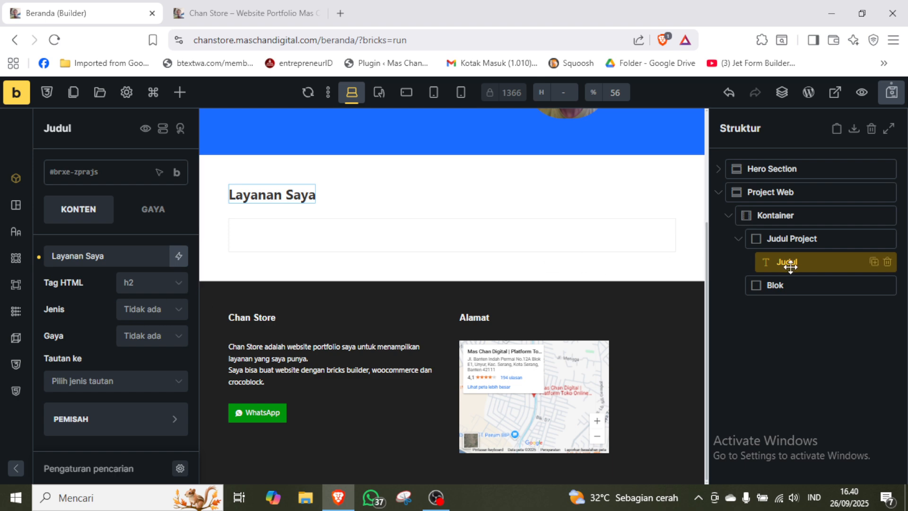
Centre the Judul Project block's content on the cross axis.
left_click(804, 239)
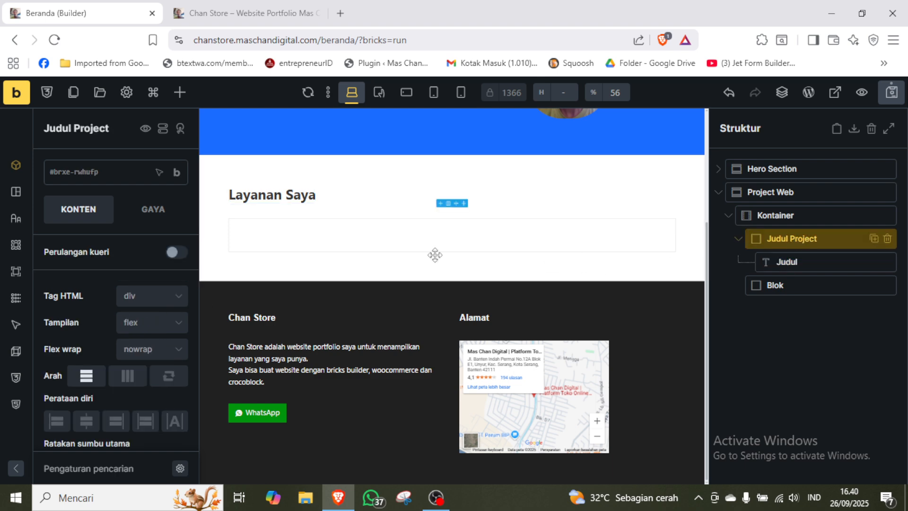
scroll(101, 295, "down", 2)
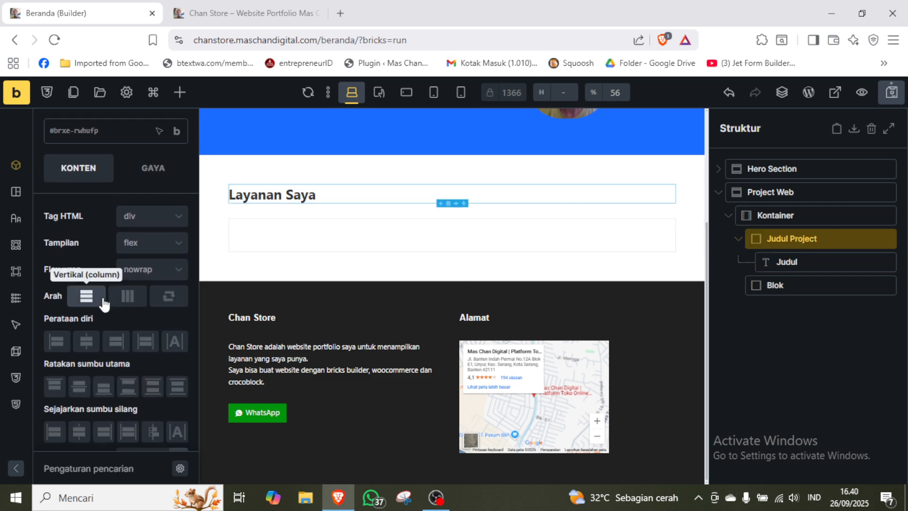
left_click(79, 431)
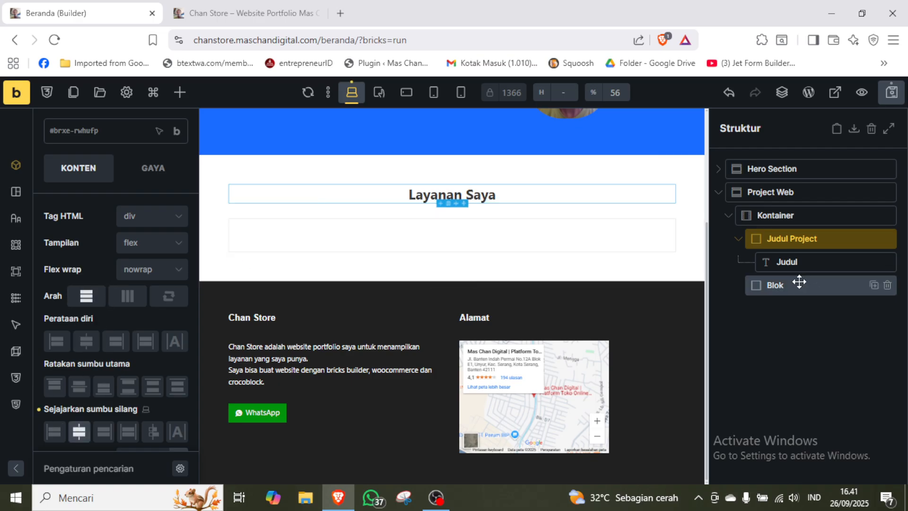
Rename the remaining Blok below Judul Project in the Project Web section as Grid.
left_click(777, 285)
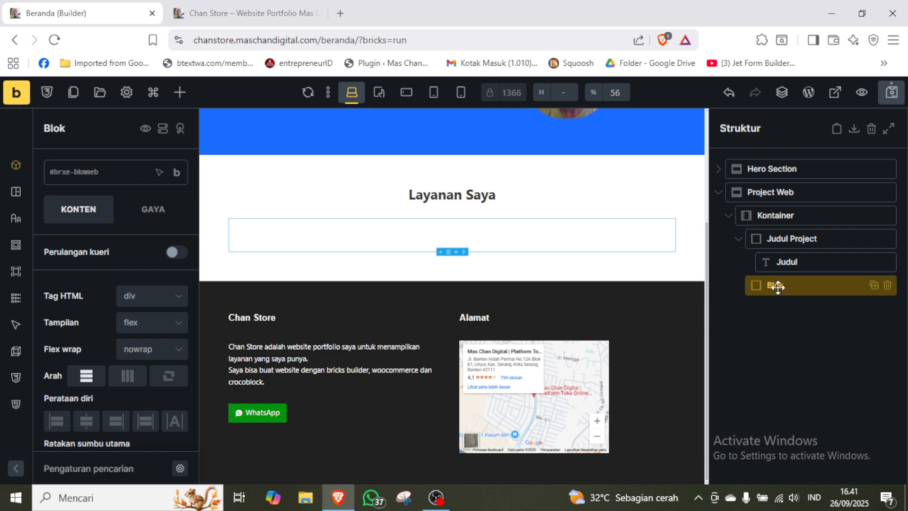
double_click(777, 286)
type("g")
double_click(775, 286)
type("Grid")
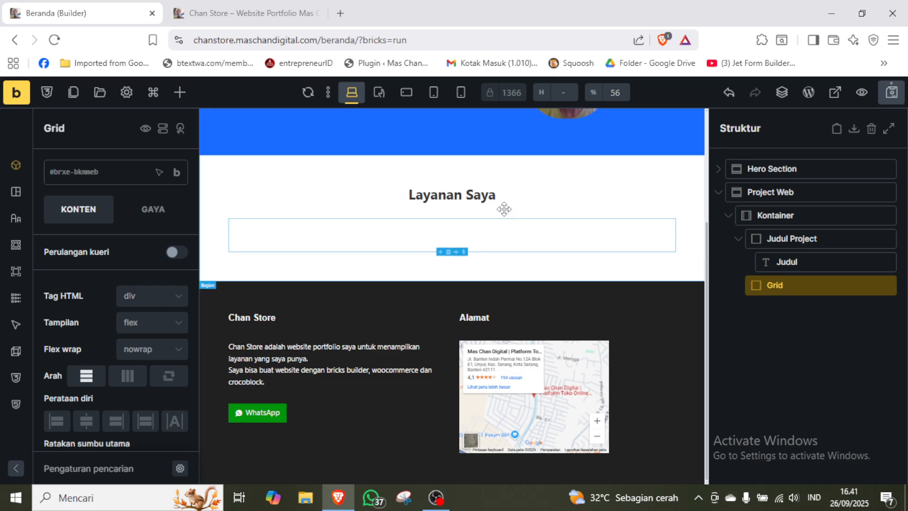
Add a Blok element inside Grid and rename it List Project.
left_click(180, 92)
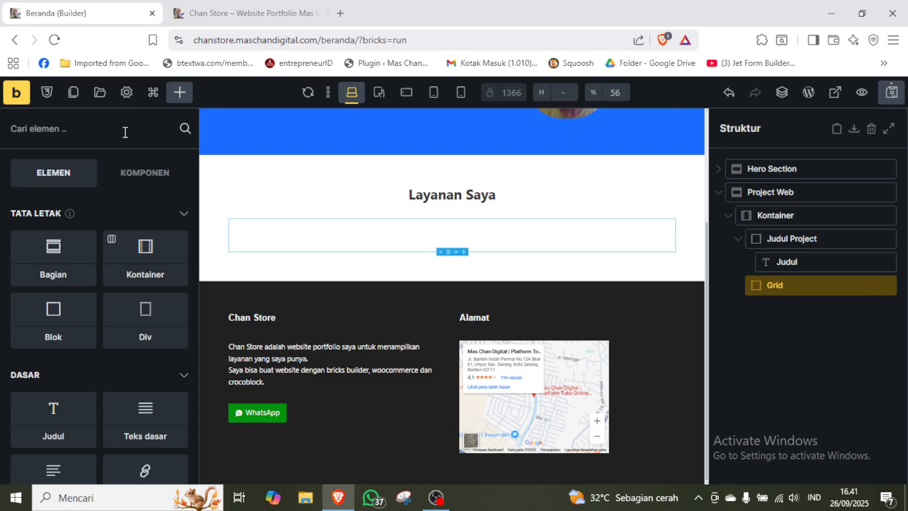
type("blok")
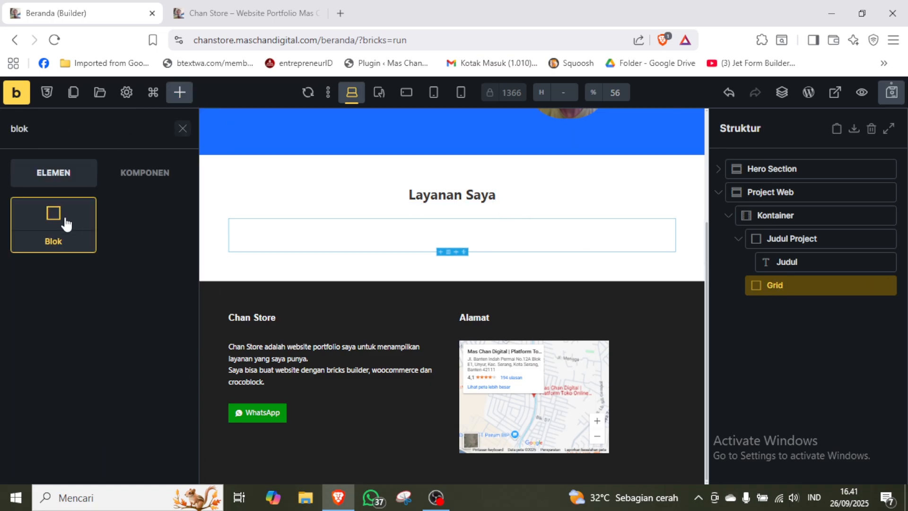
left_click_drag(63, 223, 785, 309)
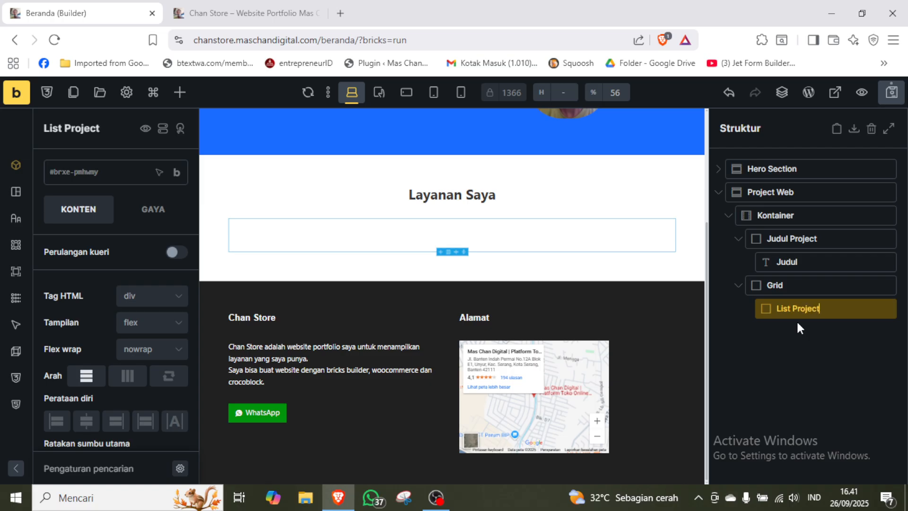
key("Return")
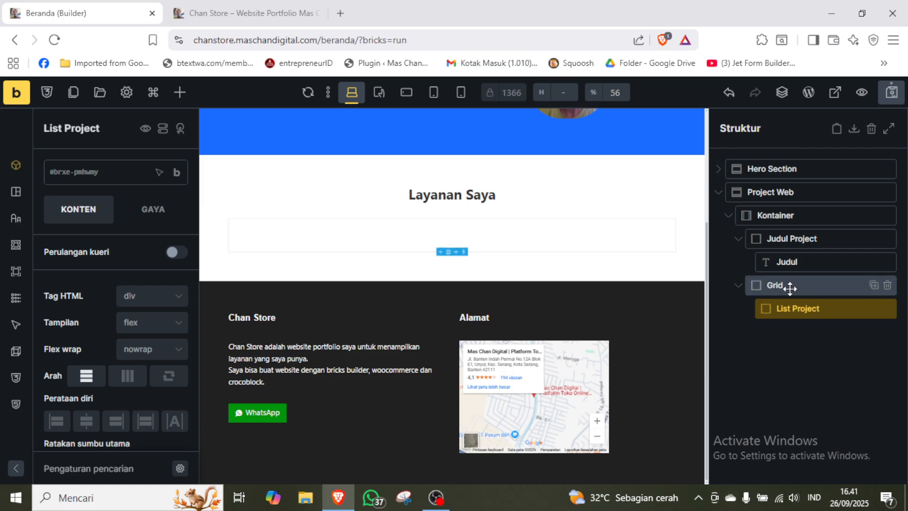
Set the Grid block's display to grid and its HTML tag to ul.
left_click(790, 288)
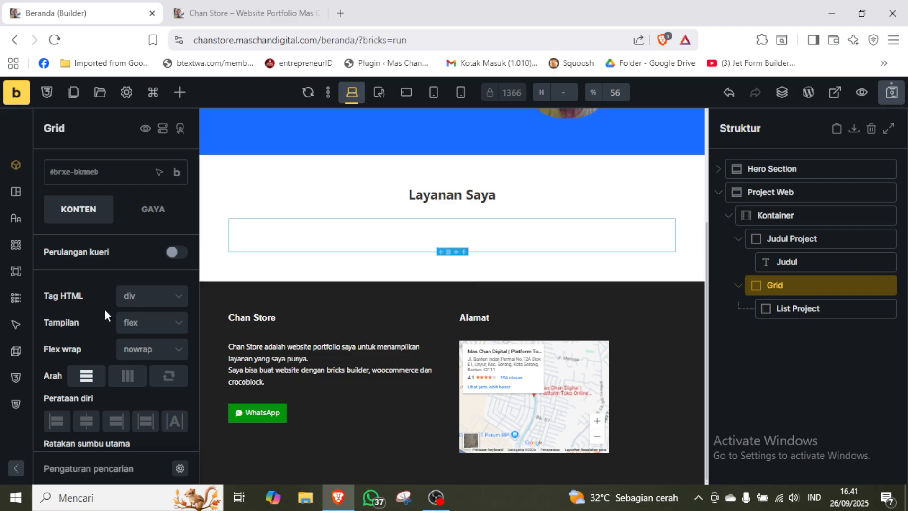
left_click(159, 327)
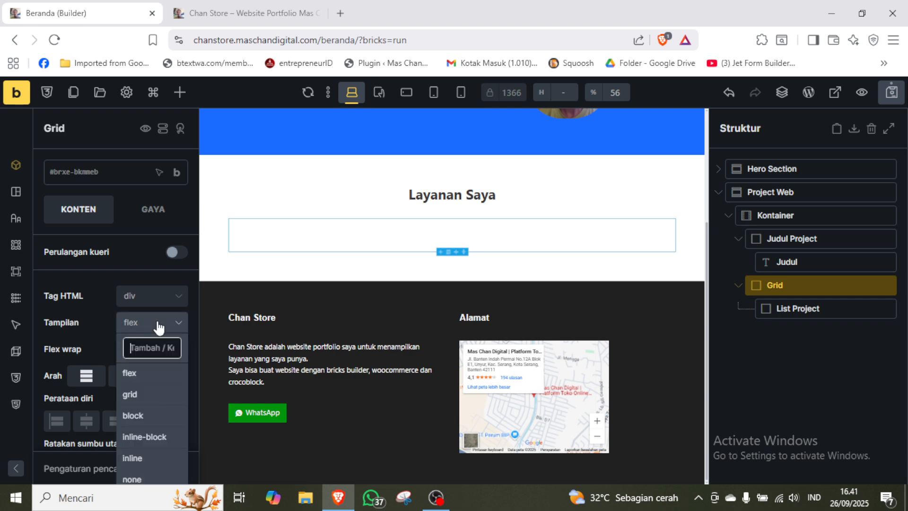
left_click(141, 396)
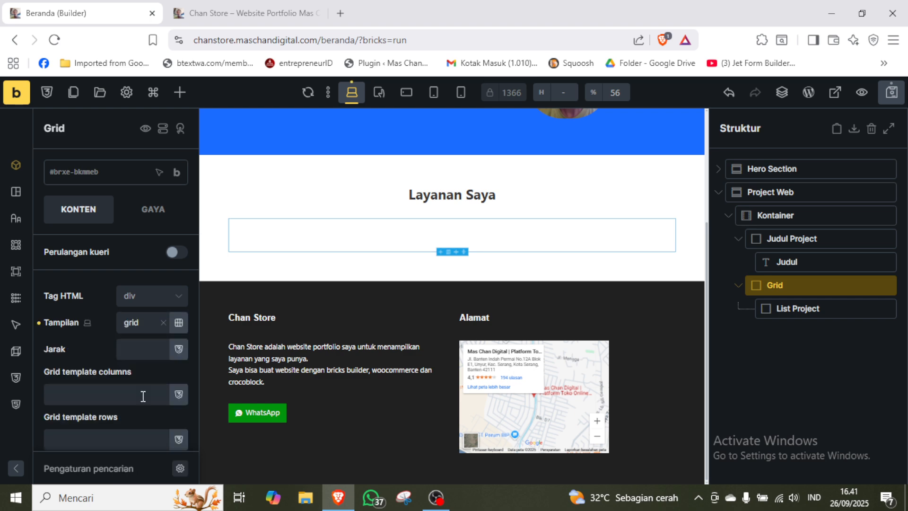
left_click(155, 298)
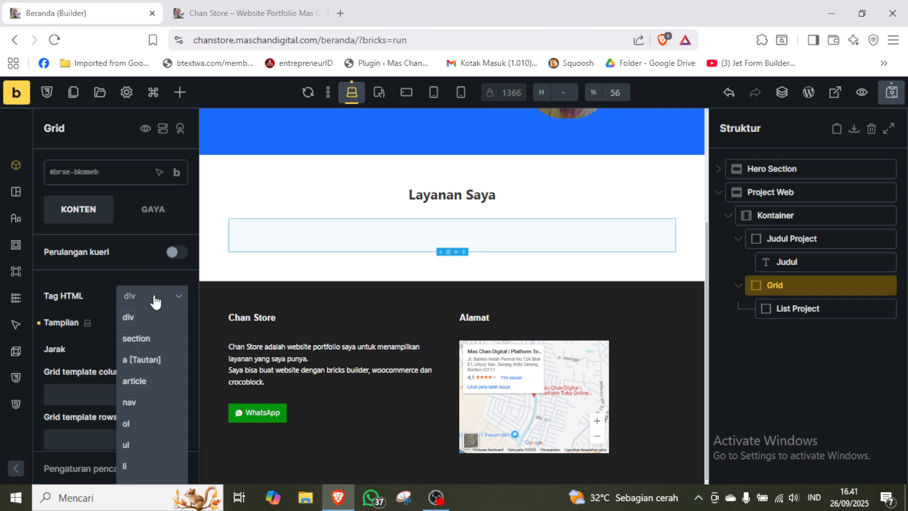
scroll(154, 298, "down", 2)
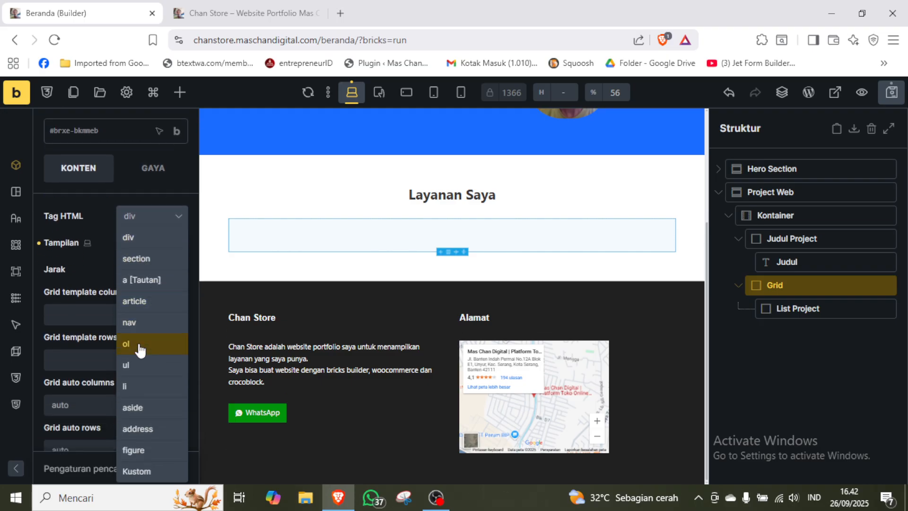
left_click(138, 371)
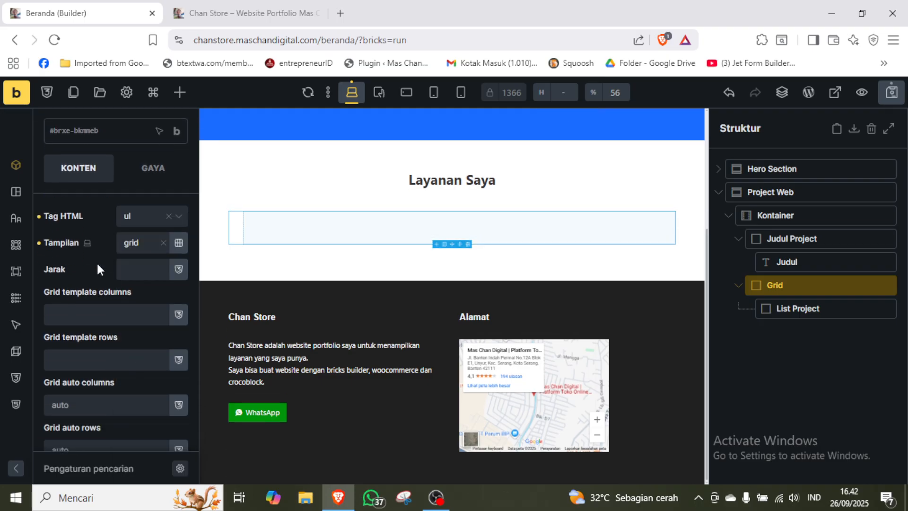
Set the Grid block's left padding to 0 in its layout style.
left_click(152, 175)
scroll(154, 211, "up", 1)
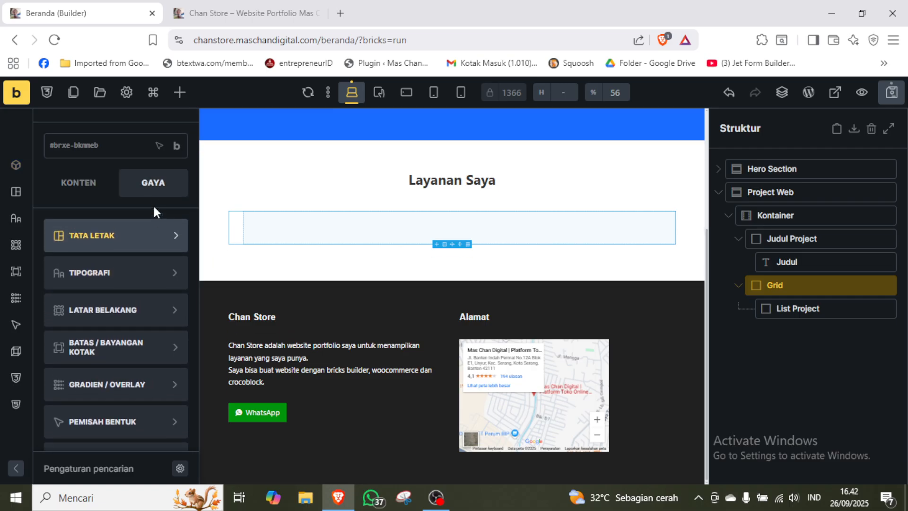
left_click(129, 238)
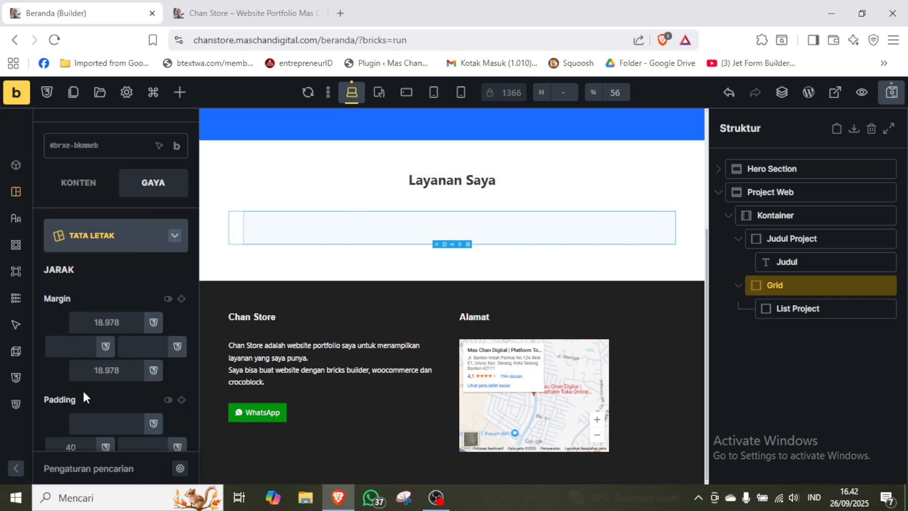
scroll(77, 388, "down", 1)
left_click(57, 398)
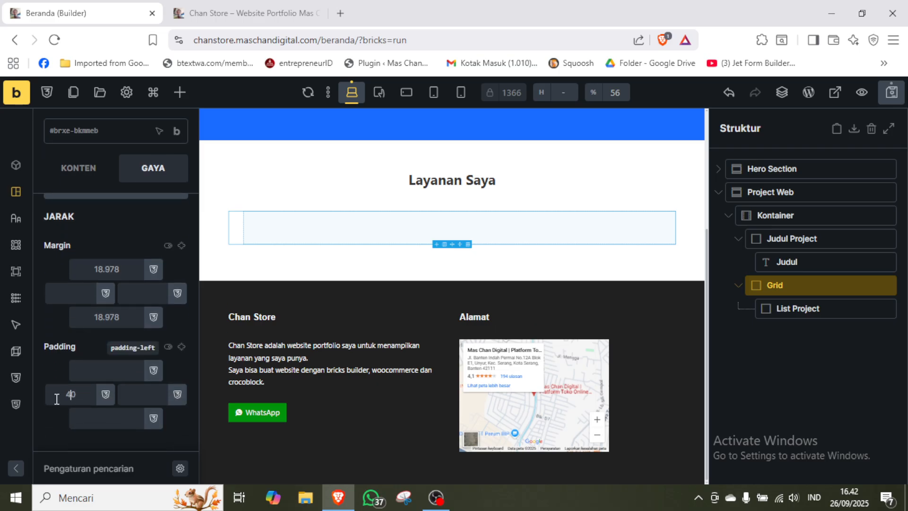
type("0")
Set the Grid block's gap (Jarak) to the card-space spacing variable in its content settings.
left_click(81, 176)
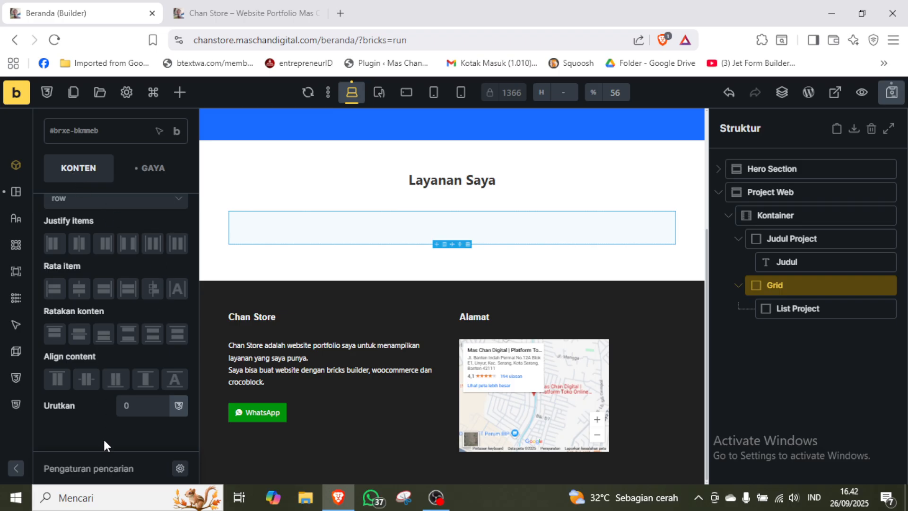
scroll(103, 438, "up", 5)
scroll(105, 439, "down", 3)
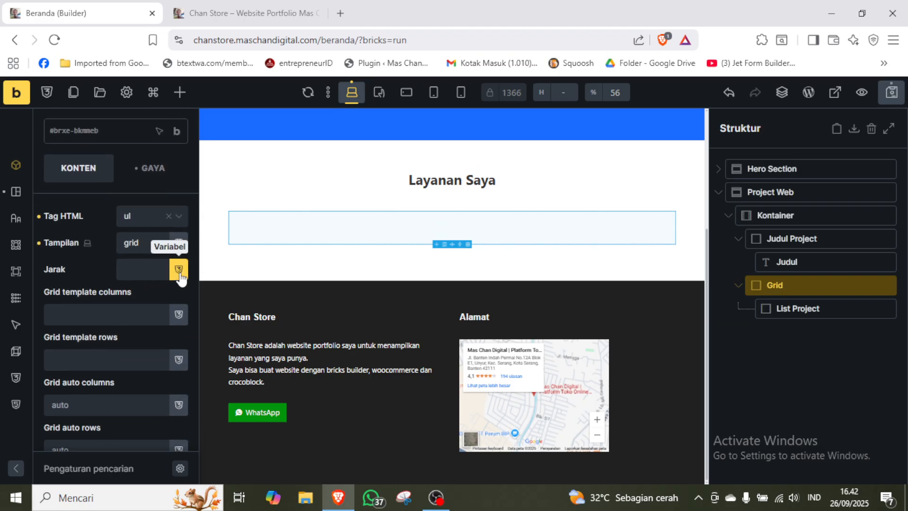
left_click(178, 269)
left_click(142, 294)
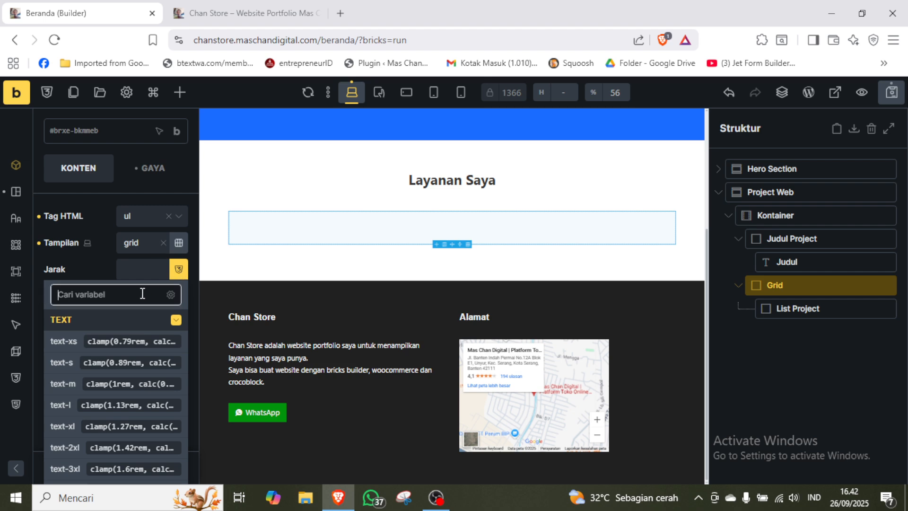
type("m")
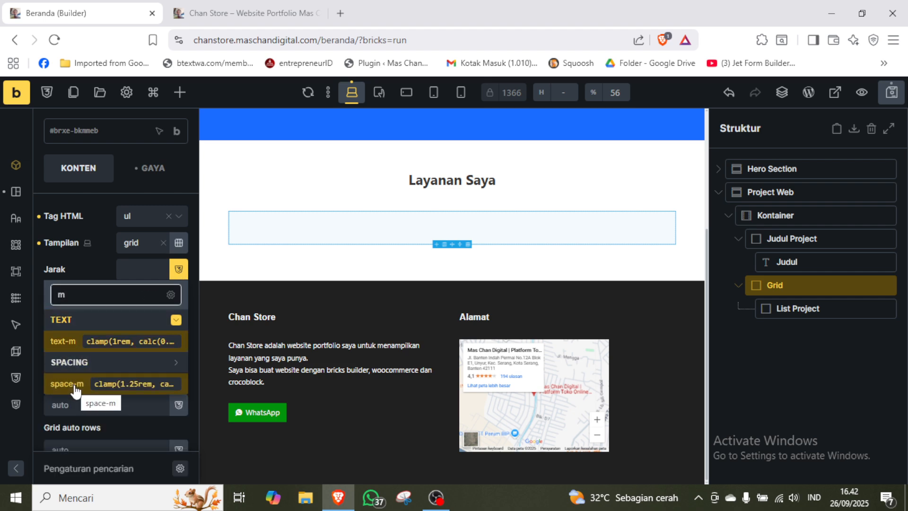
double_click(101, 291)
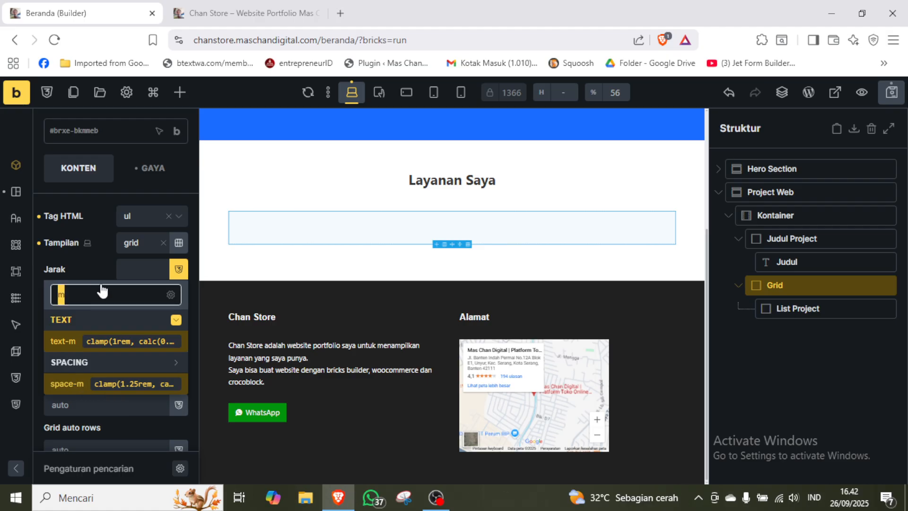
type("car")
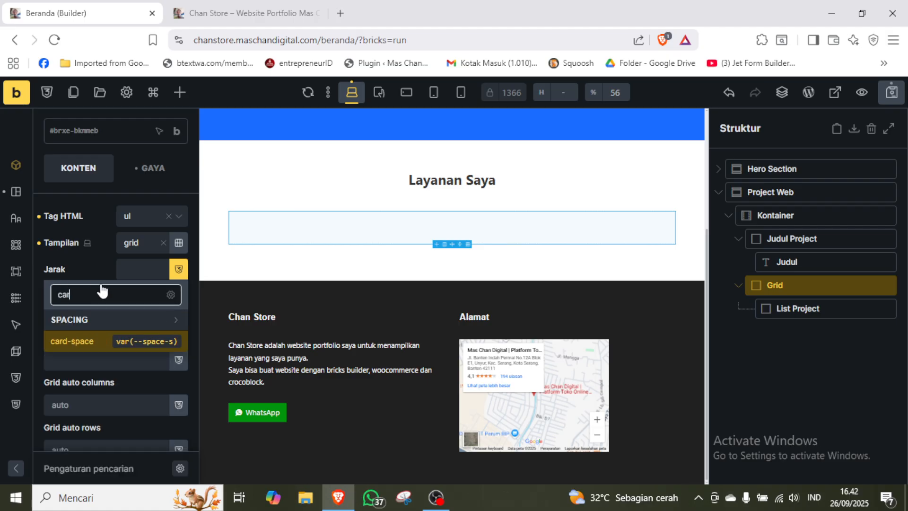
left_click(91, 345)
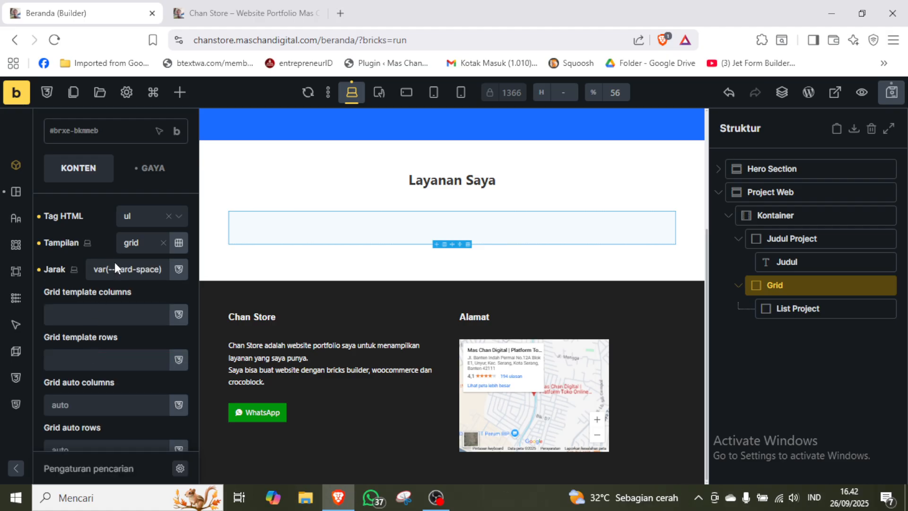
Set the Grid block's grid template columns to repeat(auto-fit, minmax(25rem, 1fr)).
left_click(122, 316)
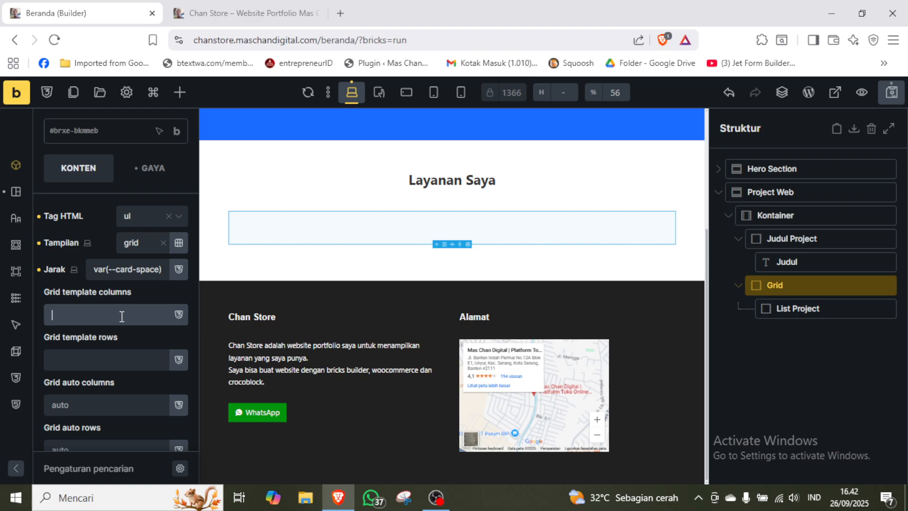
type("repeat()")
key("Left")
type("auto-fit, minmax")
type("(")
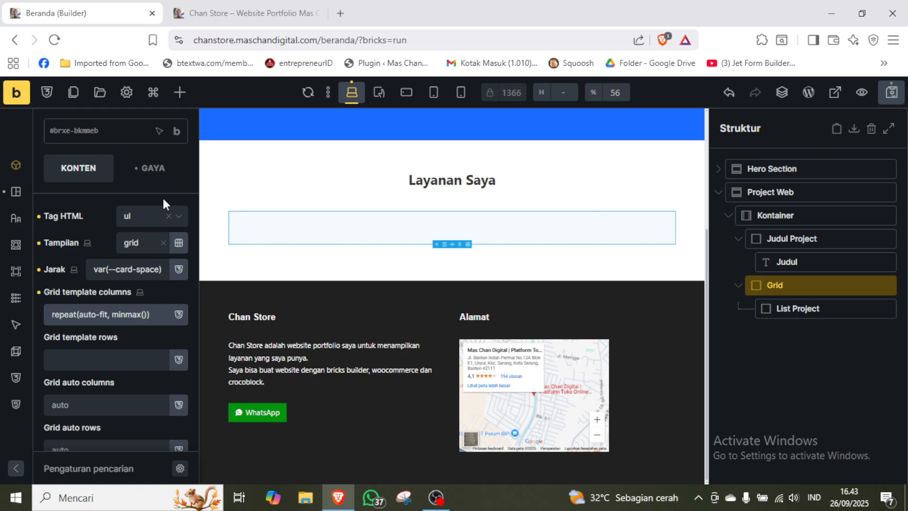
type("25)")
type("rem")
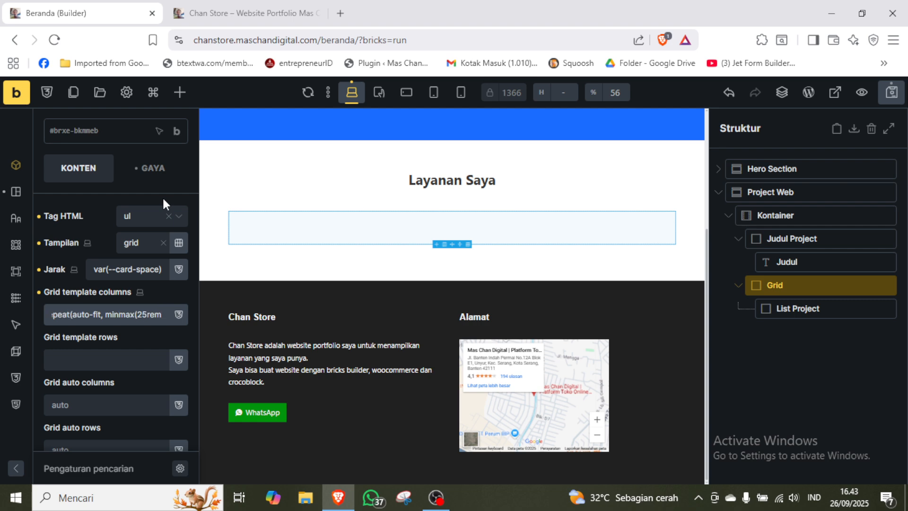
type(",")
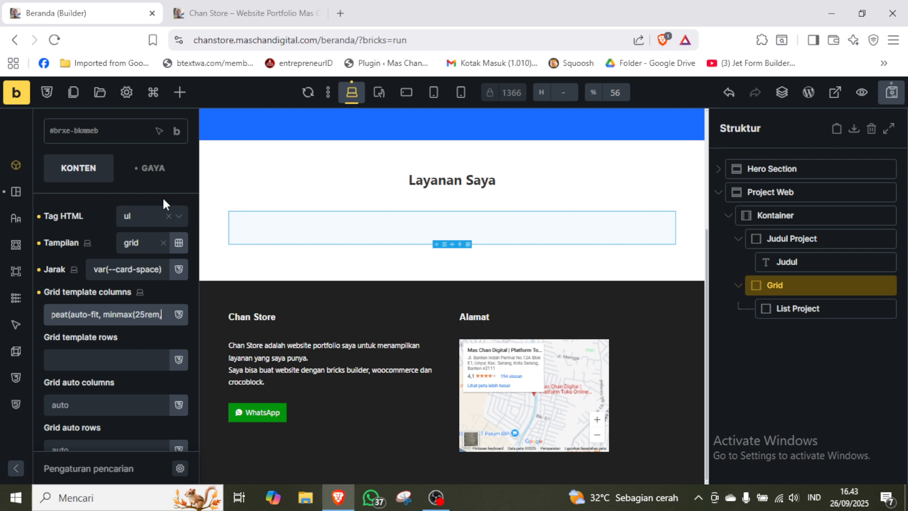
type(", ")
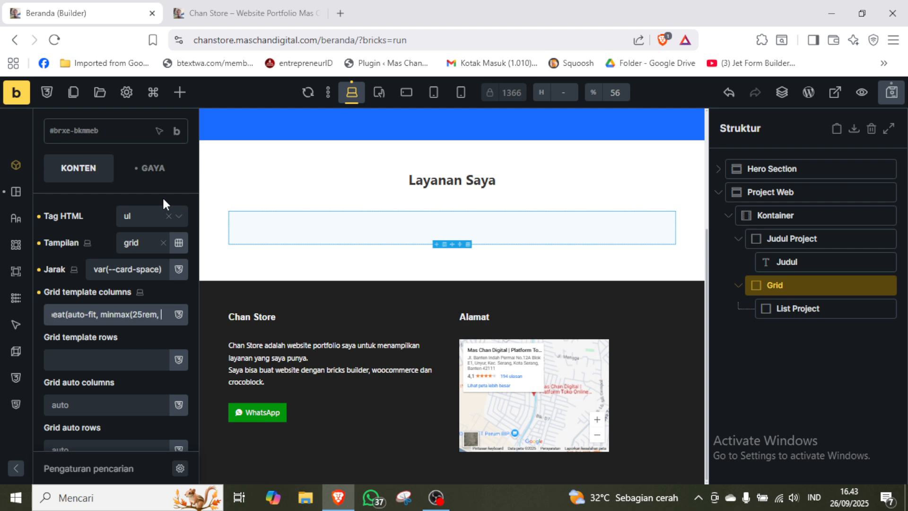
type("1f")
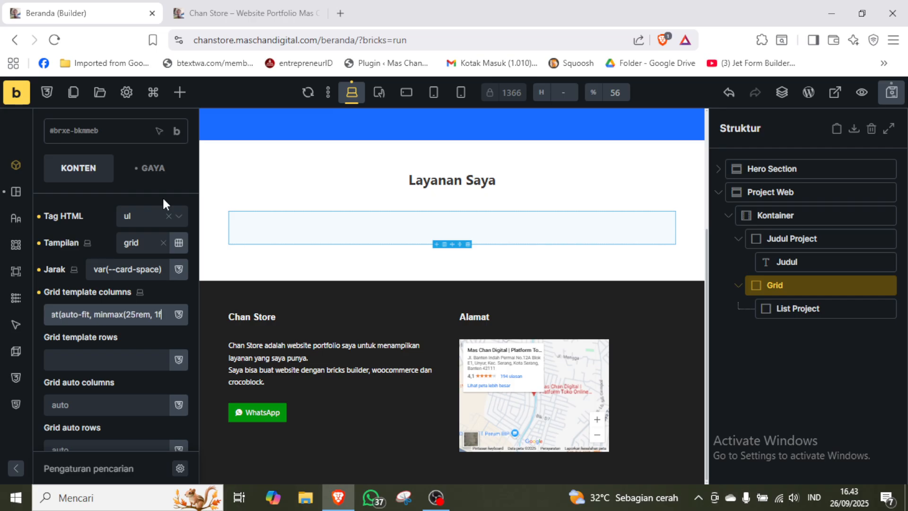
type("r")
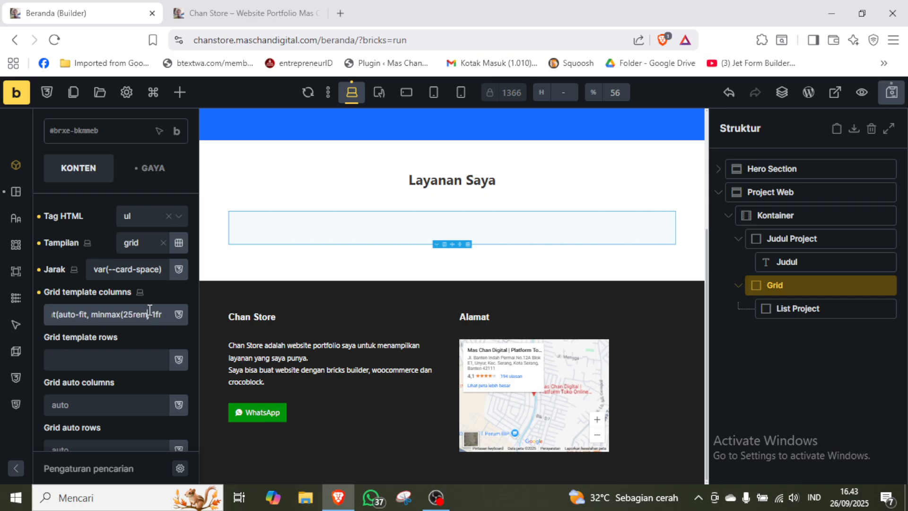
Copy the grid template columns value into a new Notepad document to view it in full, and close Notepad without saving.
key("ctrl+a")
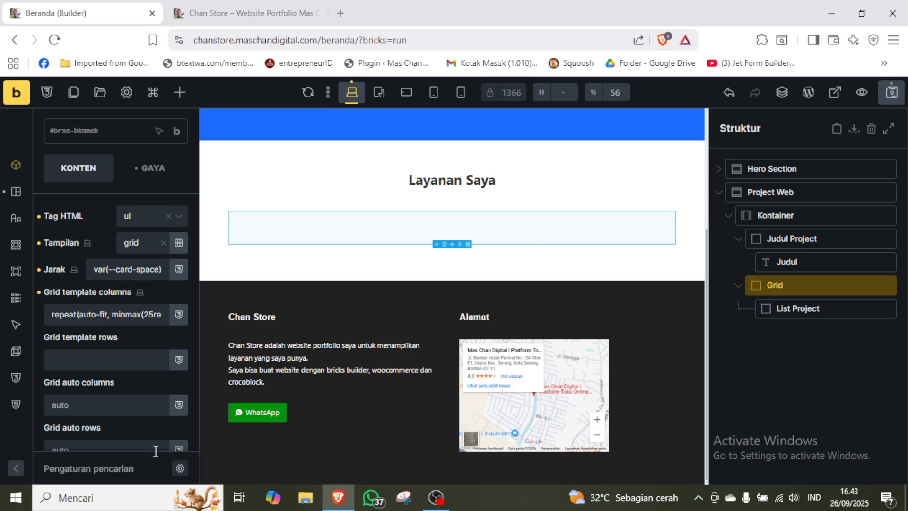
left_click(118, 501)
type("note")
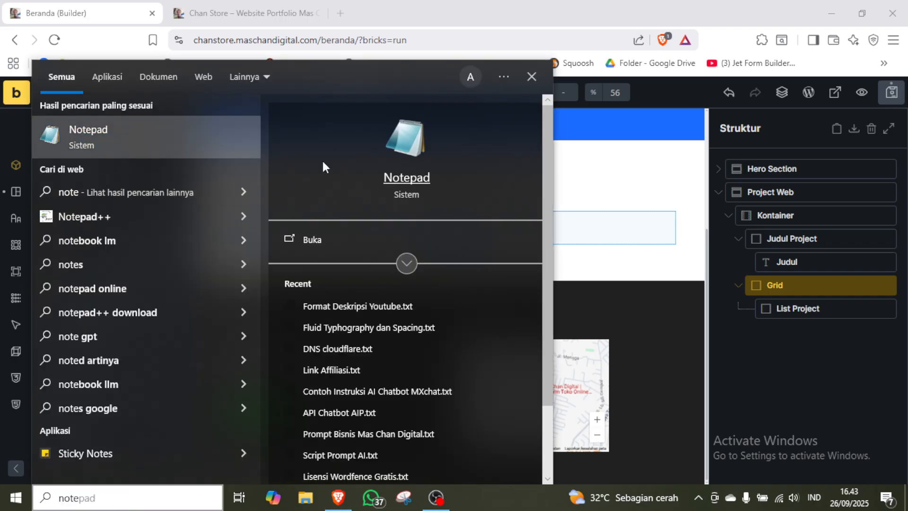
key("Return")
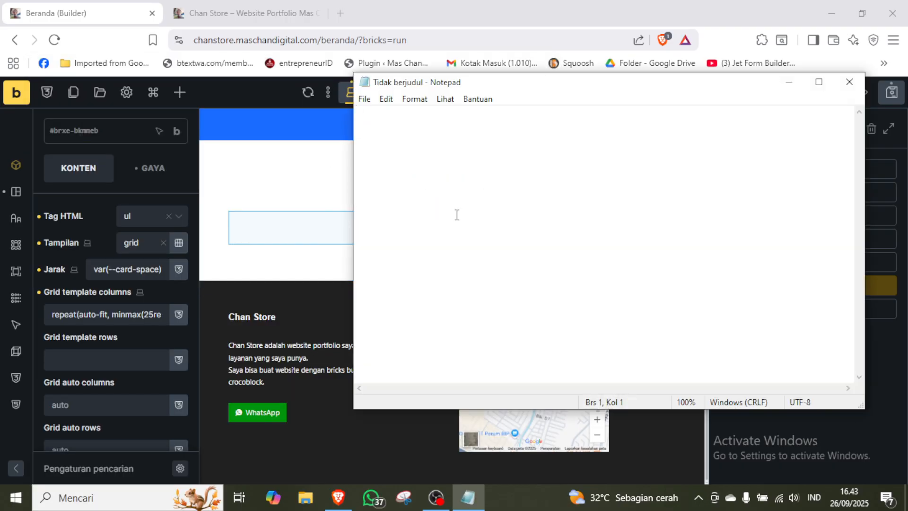
type("repeat(auto-fit, minmax(25rem, 1fr))")
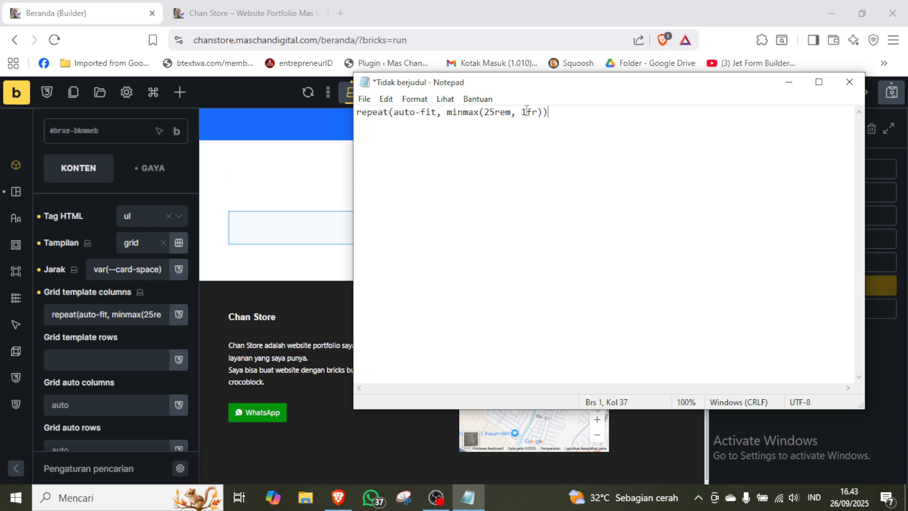
left_click(849, 82)
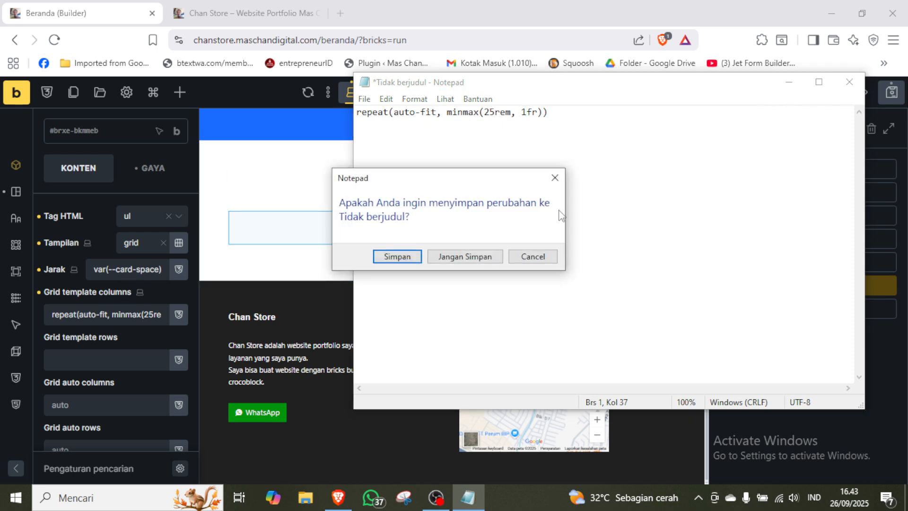
left_click(474, 260)
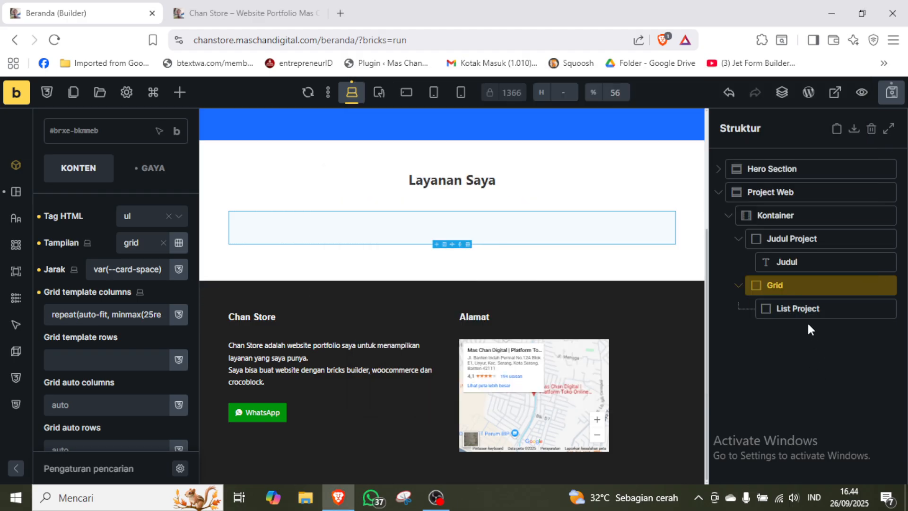
Add a Judul element and an Ikon element inside the List Project block.
left_click(795, 308)
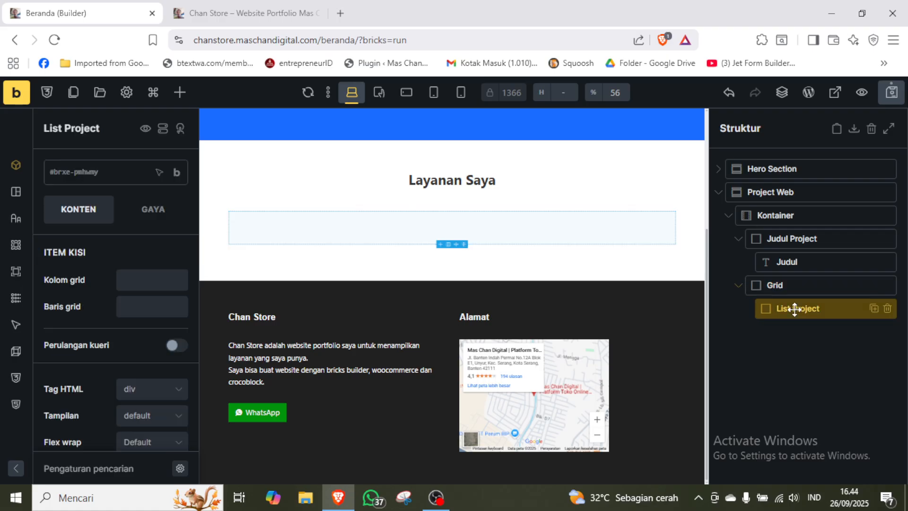
left_click(179, 92)
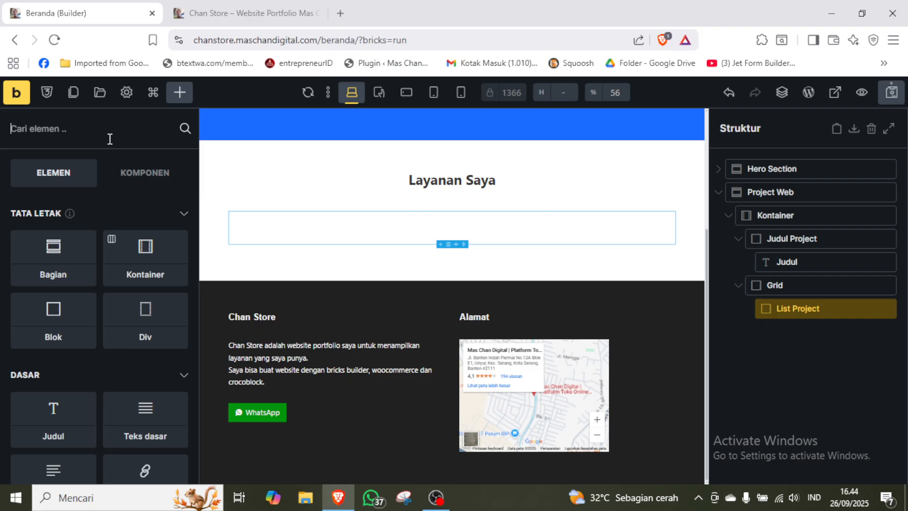
type("judl")
key("BackSpace")
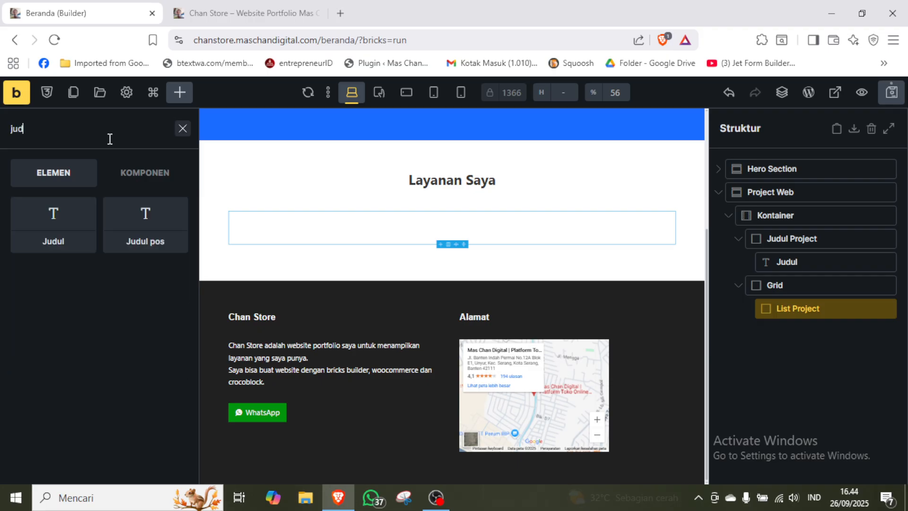
left_click(71, 217)
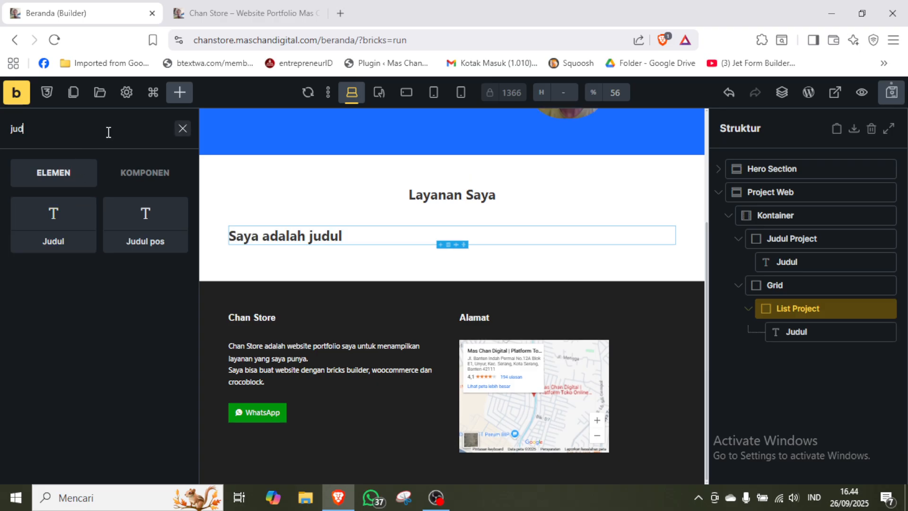
key("ctrl+a")
type("ikon")
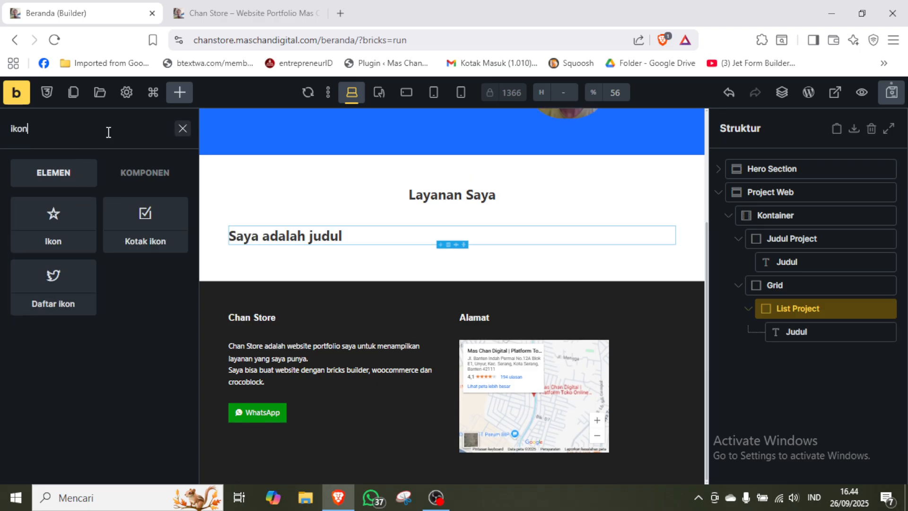
left_click(55, 241)
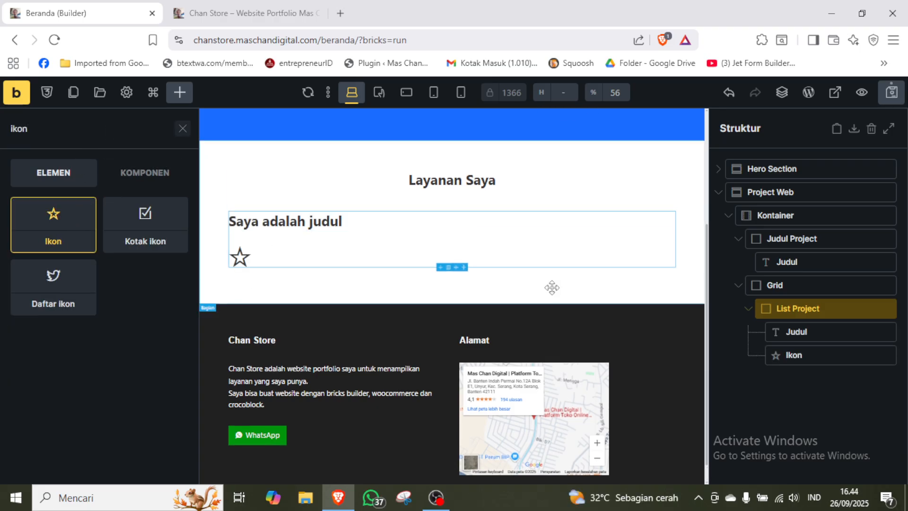
Set the HTML tag of the Judul inside List Project to h3.
left_click(806, 330)
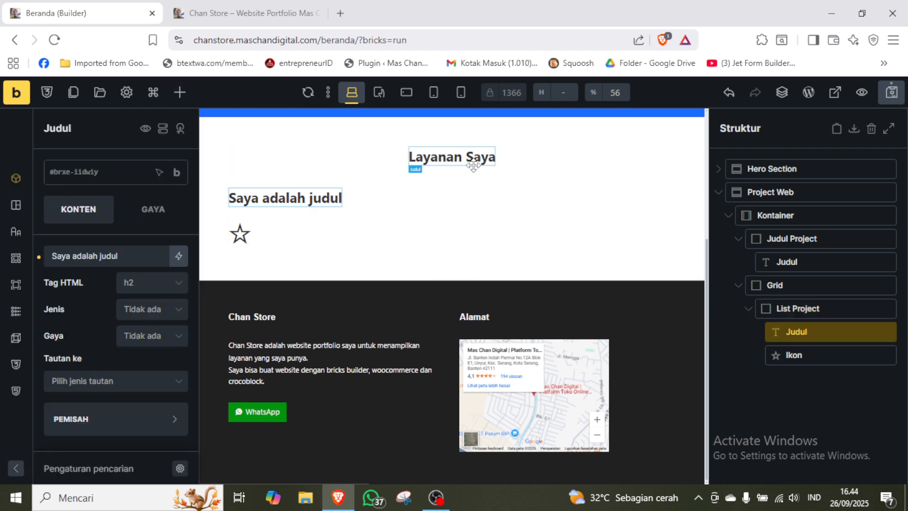
left_click(148, 286)
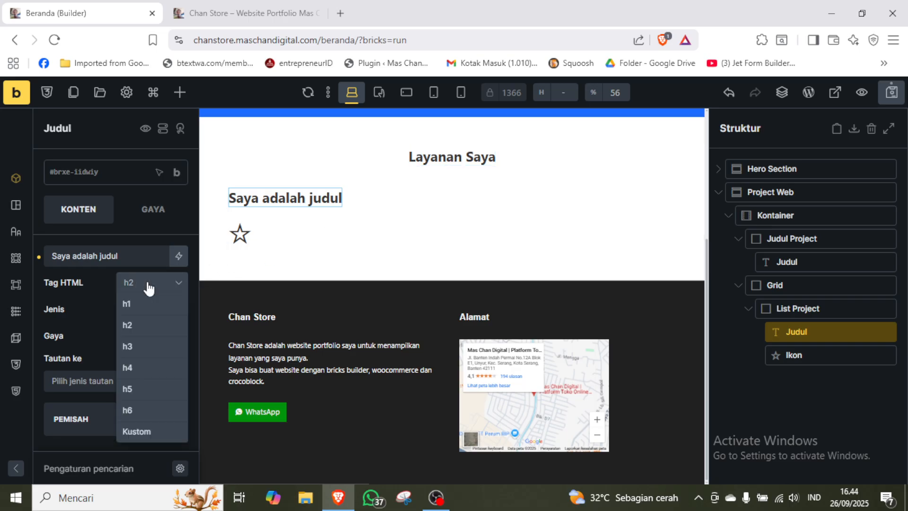
left_click(146, 348)
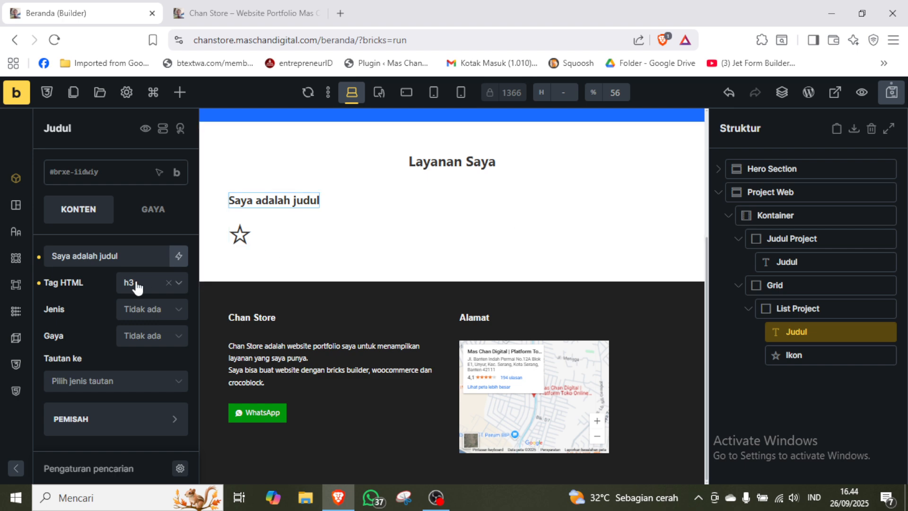
Replace the text of the Judul inside List Project with "Marketplace" and move the Ikon element above it.
left_click(128, 258)
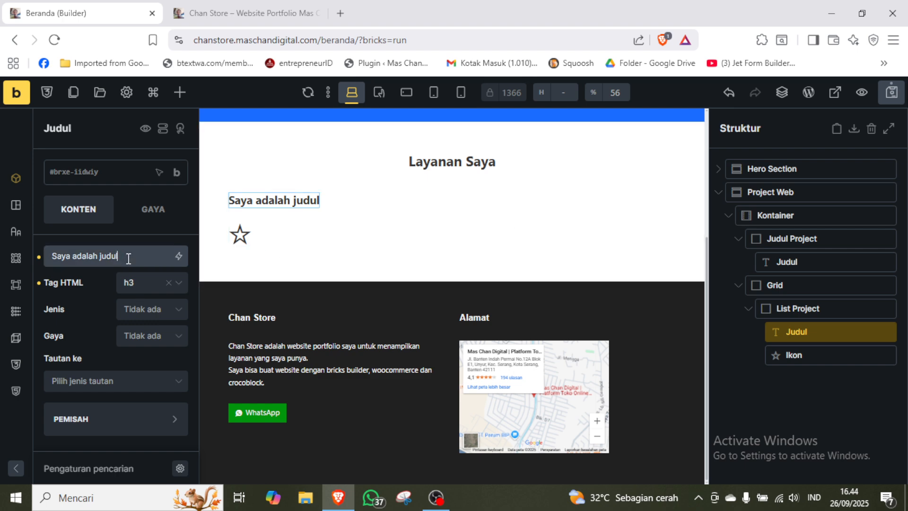
key("ctrl+a")
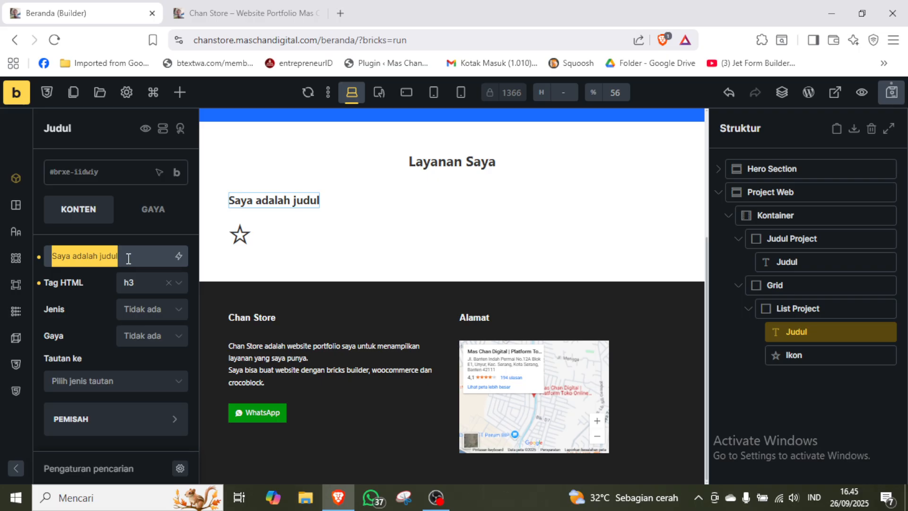
type("Mar")
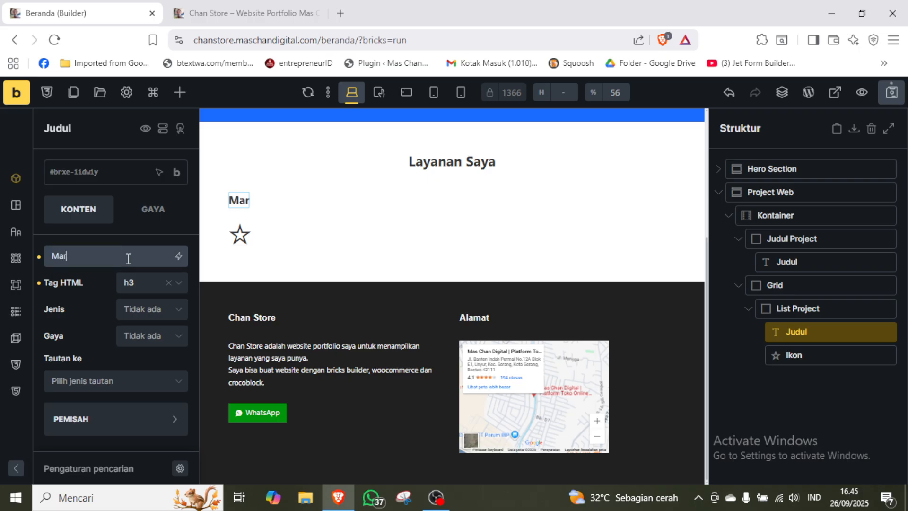
type("ketplace")
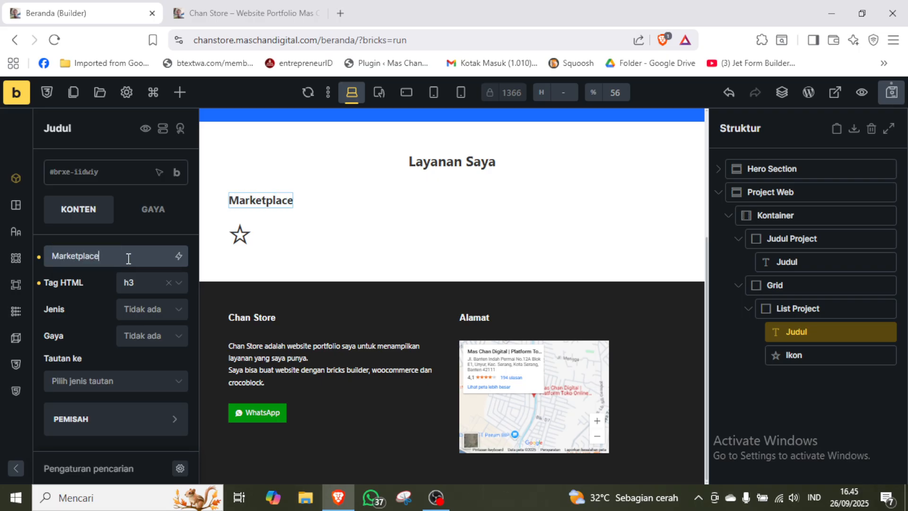
left_click(86, 320)
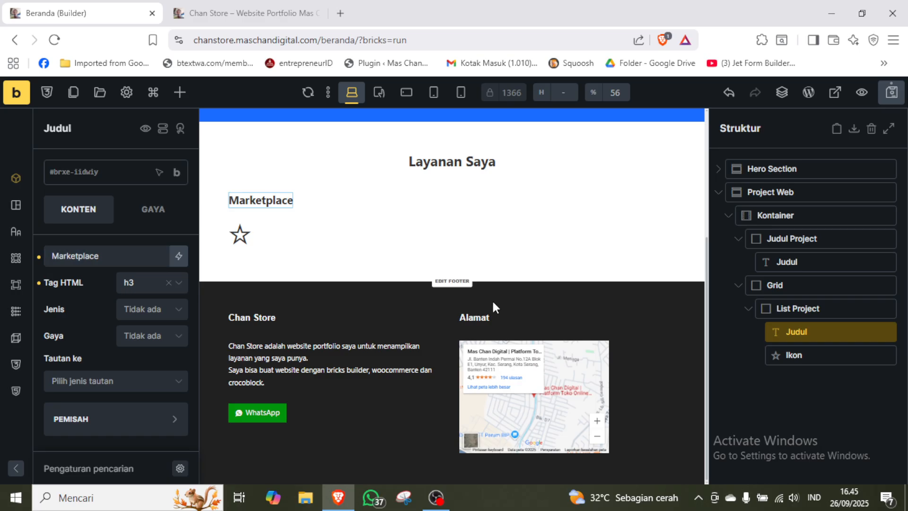
left_click_drag(812, 355, 806, 325)
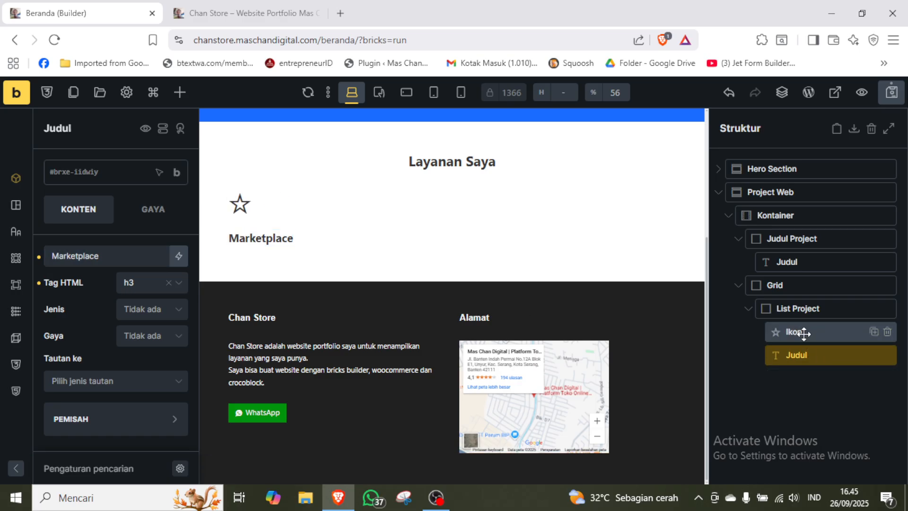
Search the Themify and Ionicons icon sets for "store" for the Ikon element in List Project.
left_click(804, 333)
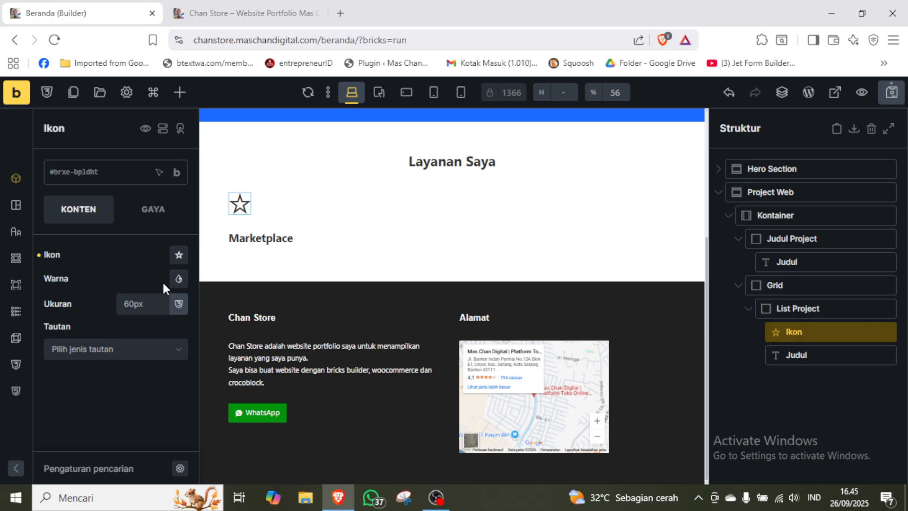
left_click(179, 255)
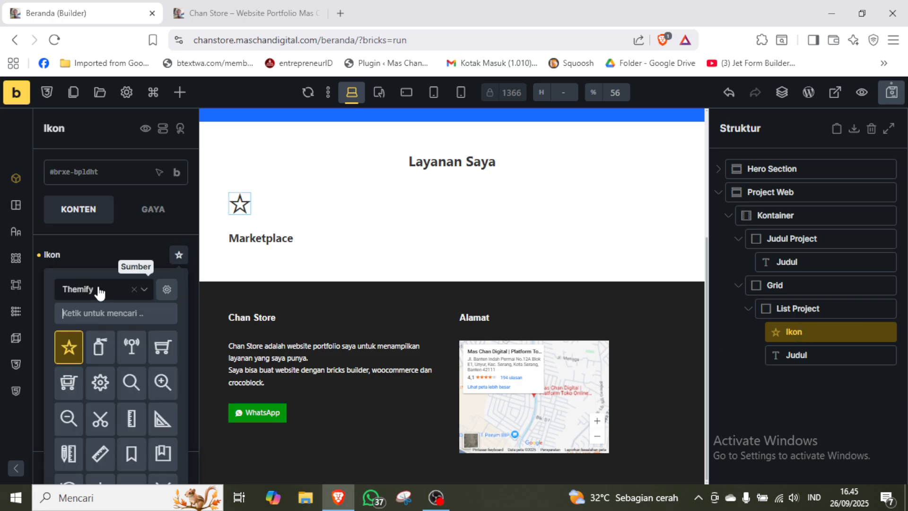
type("store")
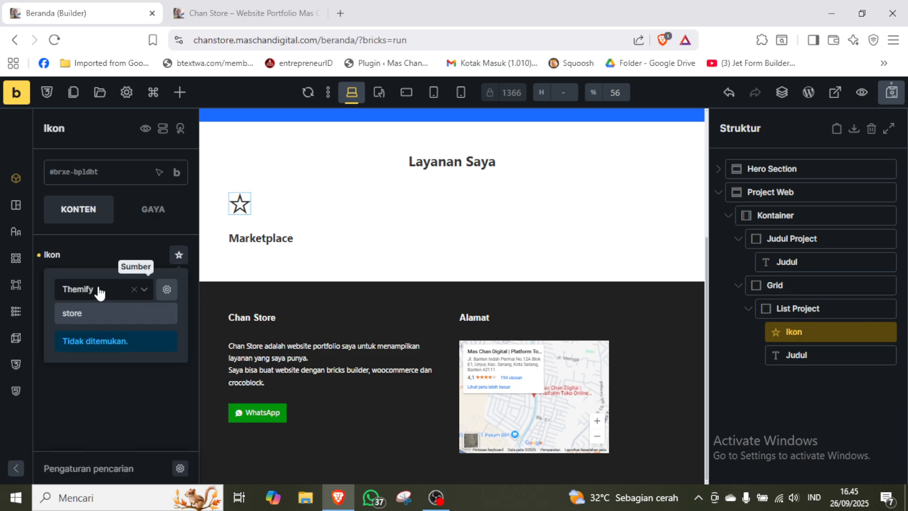
key("ctrl+a")
left_click(87, 289)
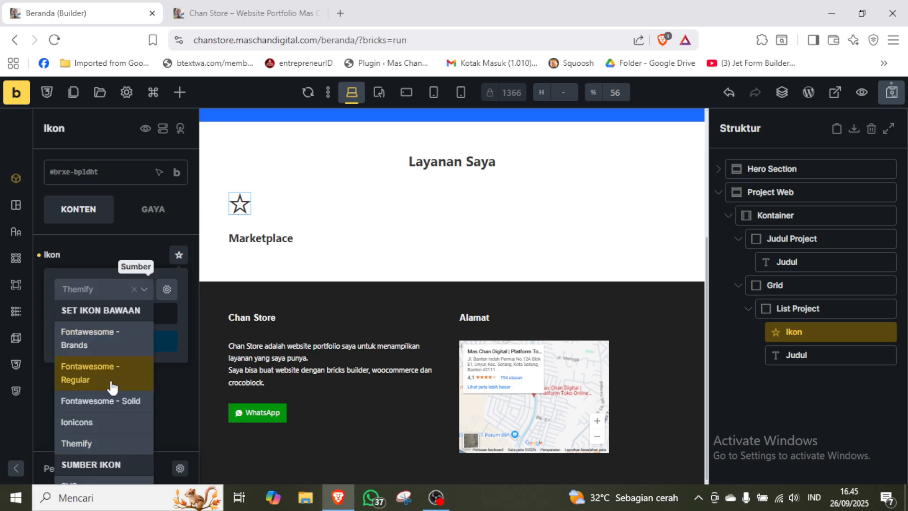
left_click(97, 421)
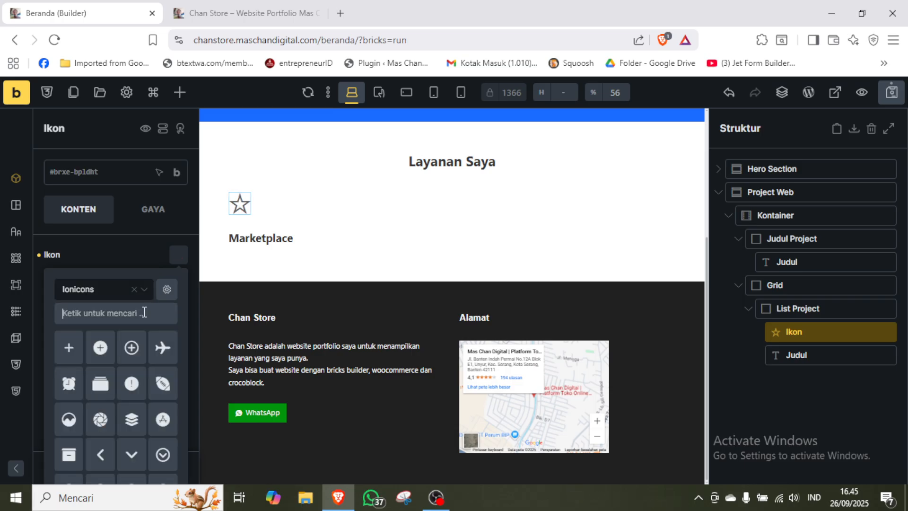
type("store")
Set the Ikon element to the plain store icon from the Fontawesome - Solid set, searching for "store".
left_click(105, 290)
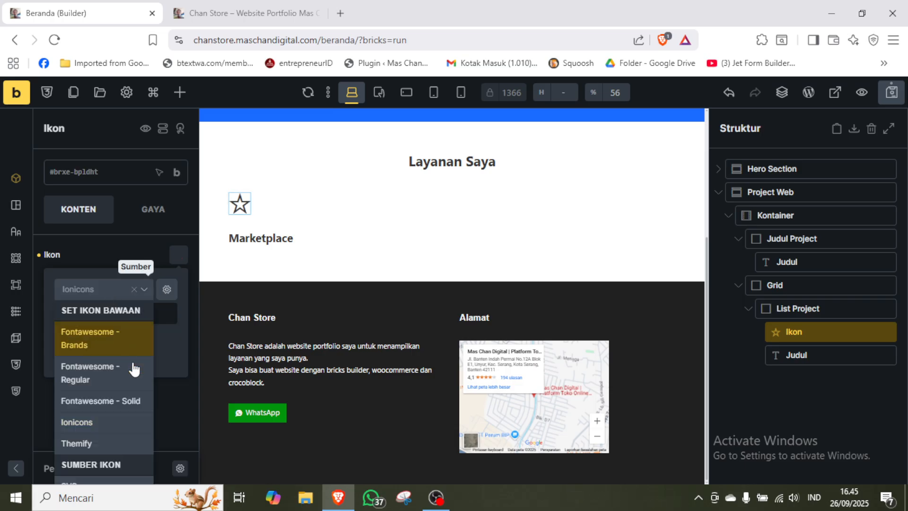
left_click(122, 402)
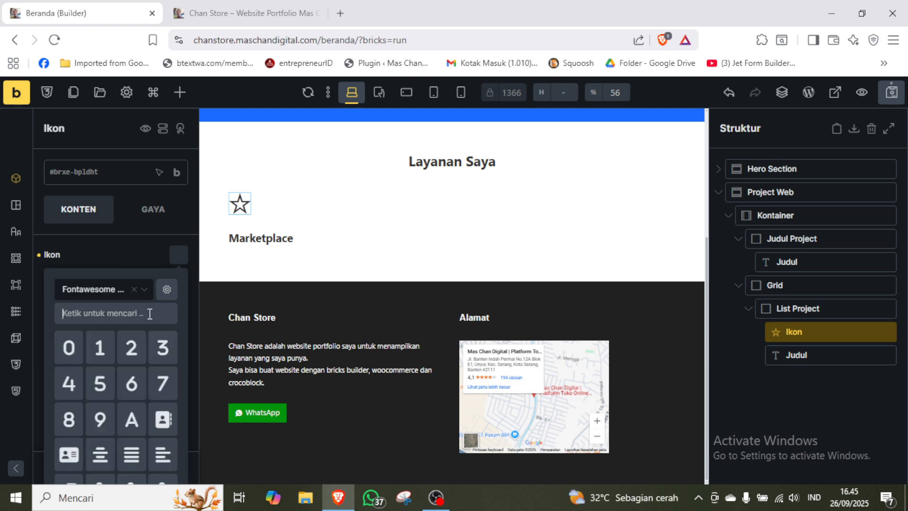
type("store")
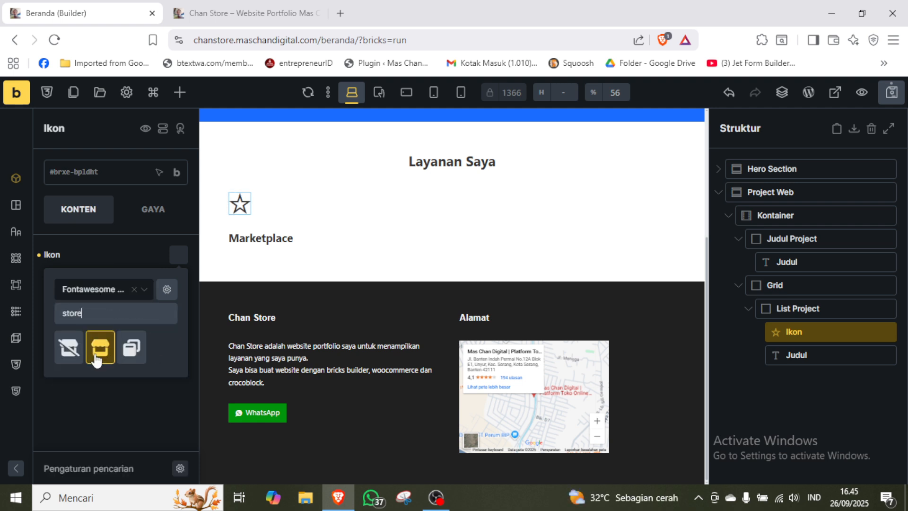
left_click(97, 358)
left_click(129, 238)
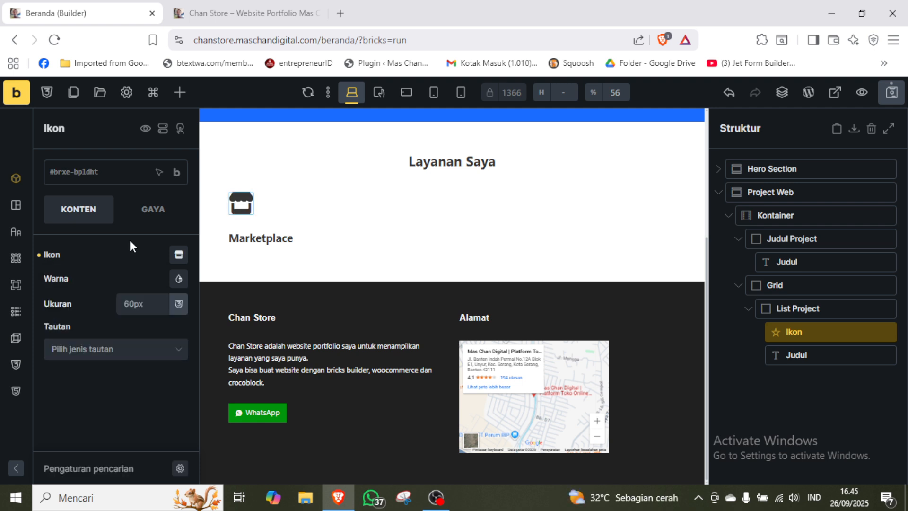
Center the contents of the List Project block along the cross axis.
left_click(810, 307)
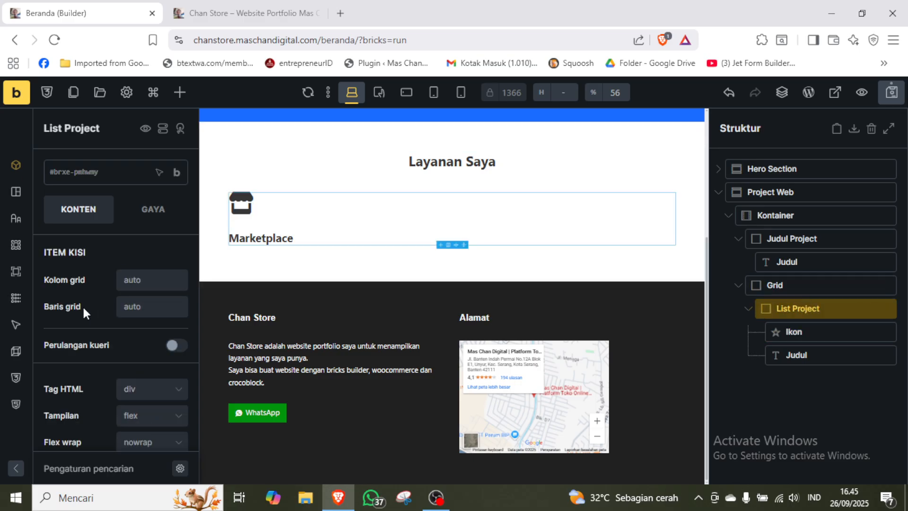
scroll(83, 307, "down", 5)
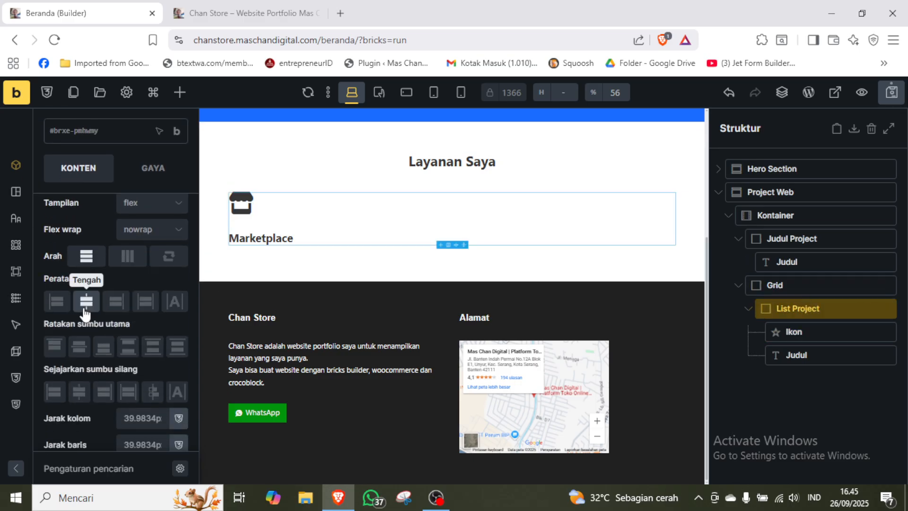
left_click(81, 391)
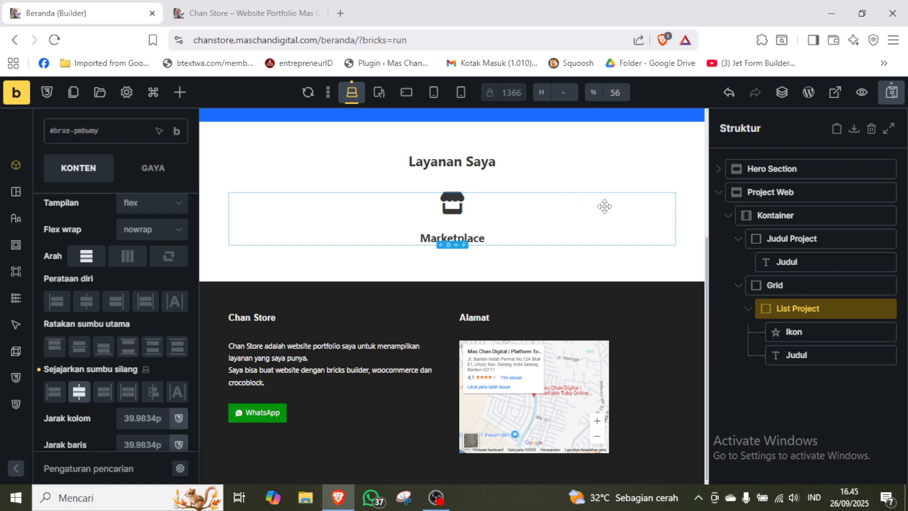
left_click(166, 173)
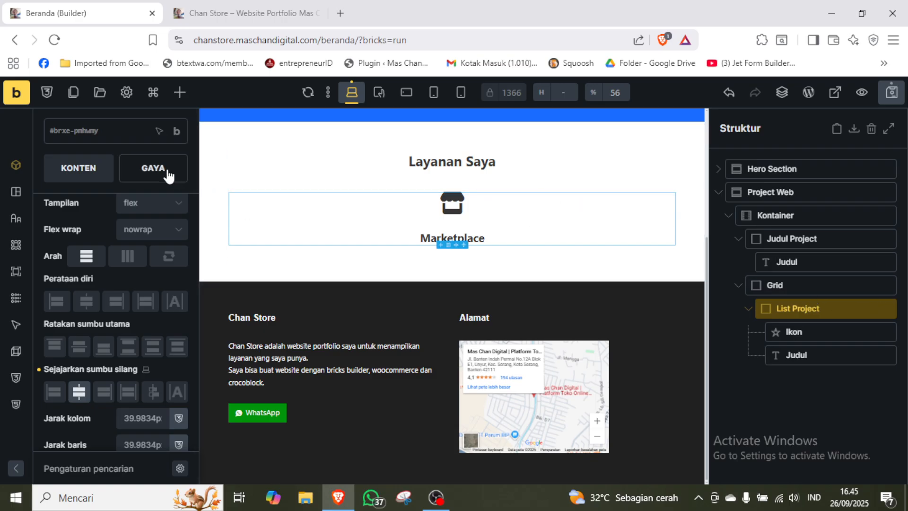
scroll(167, 174, "up", 2)
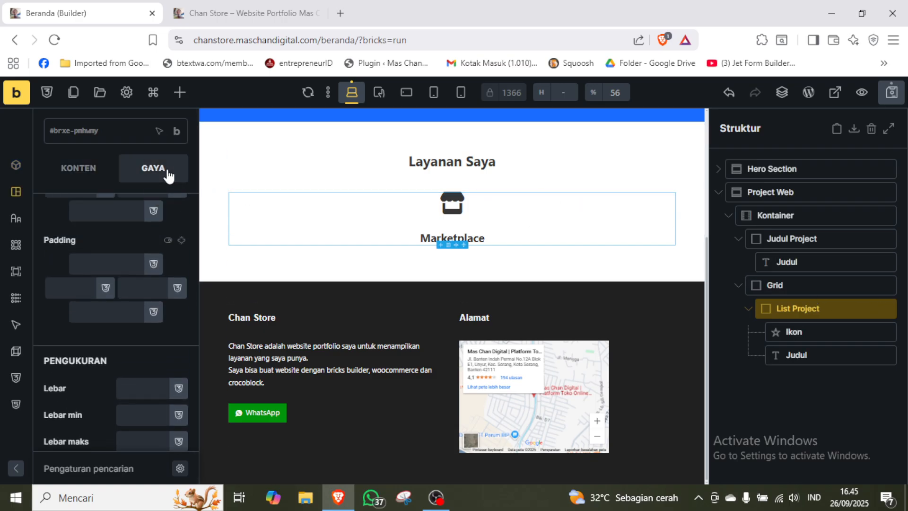
left_click(94, 174)
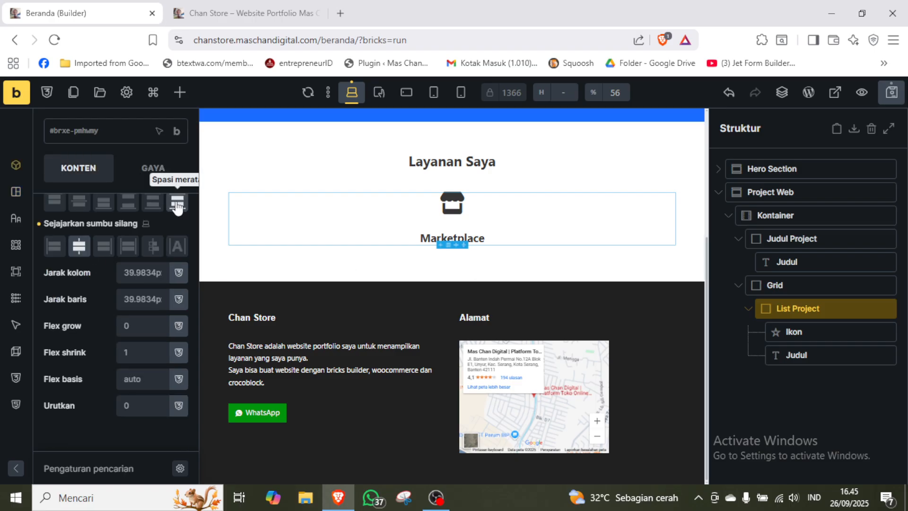
Create the global CSS class "list-project" on the List Project block.
left_click(91, 133)
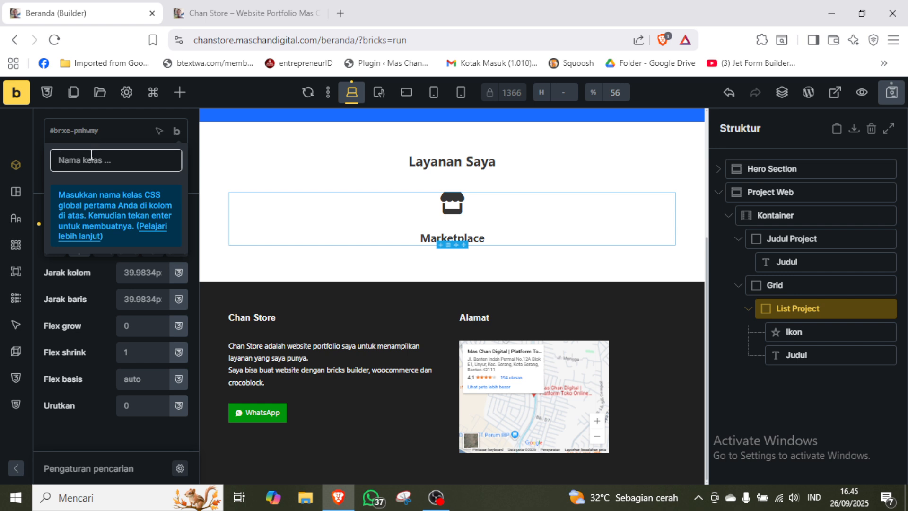
type("list-")
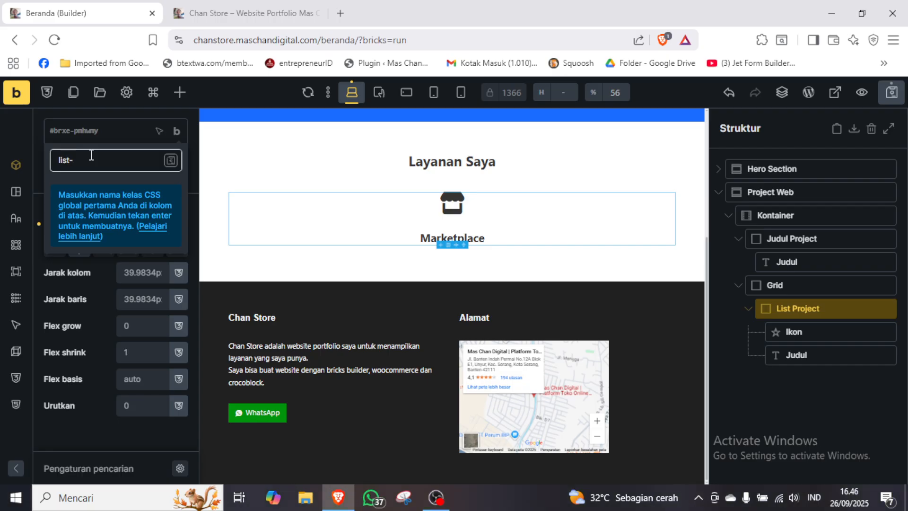
type("project")
left_click(171, 161)
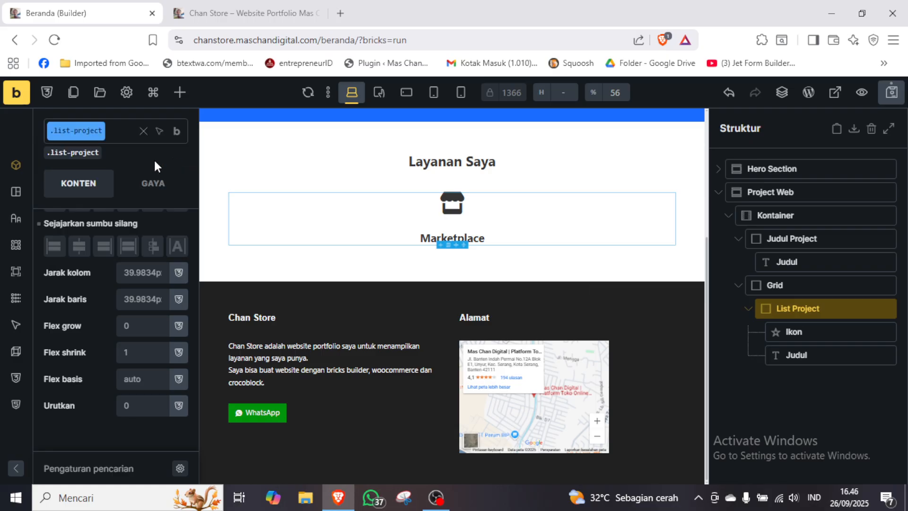
Set the border width of the list-project class to 0.1em on all four linked sides.
scroll(98, 290, "up", 5)
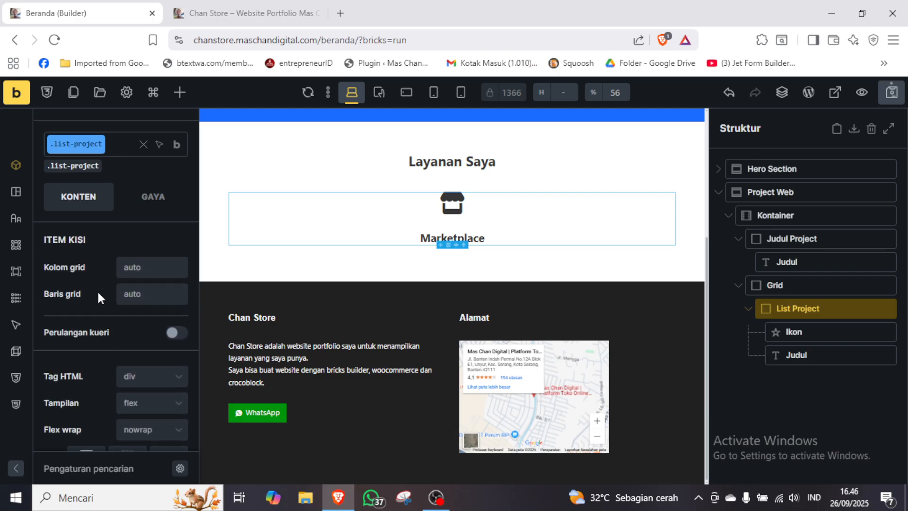
left_click(161, 206)
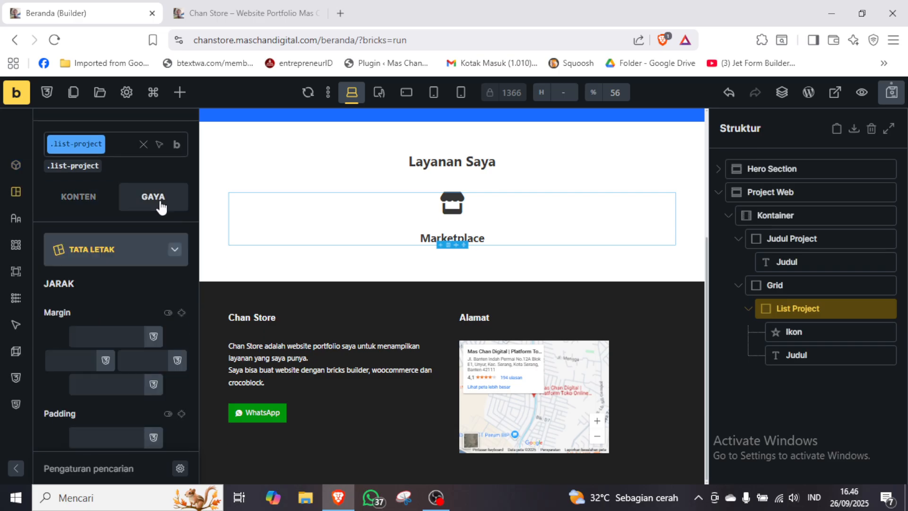
left_click(146, 255)
scroll(148, 261, "down", 1)
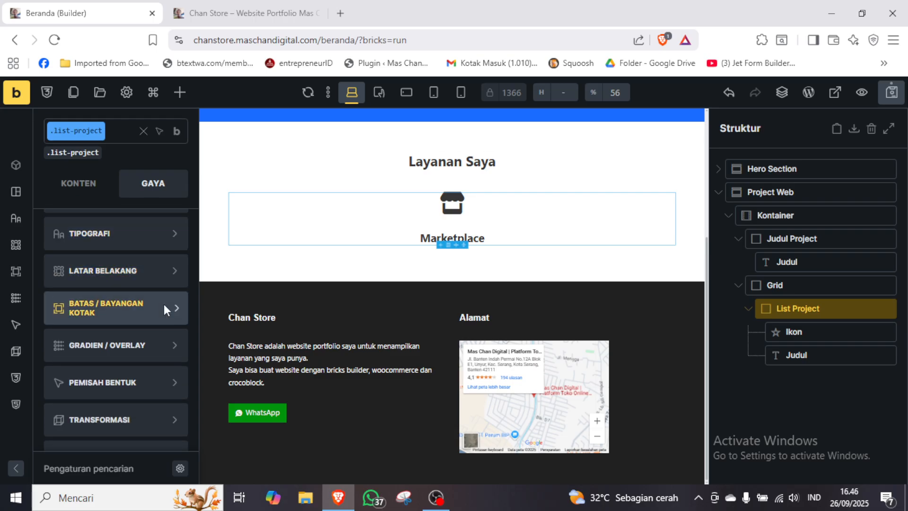
left_click(164, 304)
left_click(178, 314)
scroll(176, 305, "down", 2)
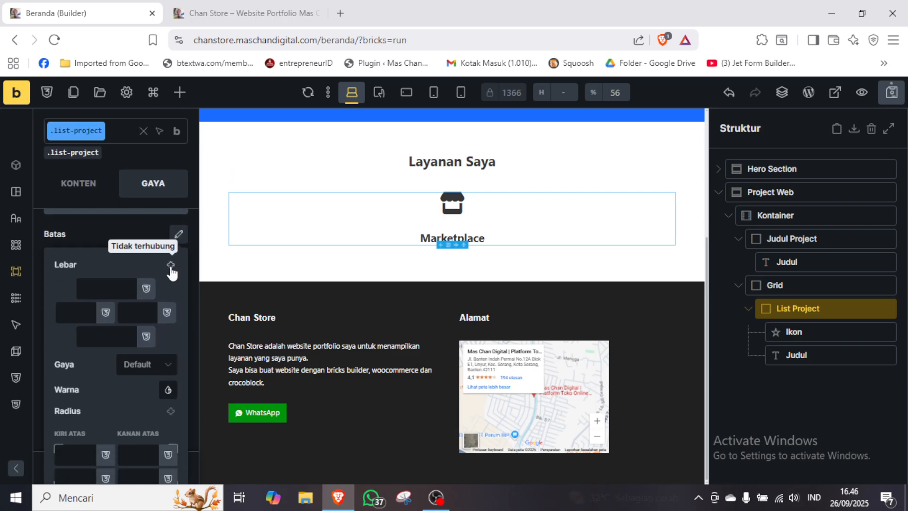
left_click(170, 264)
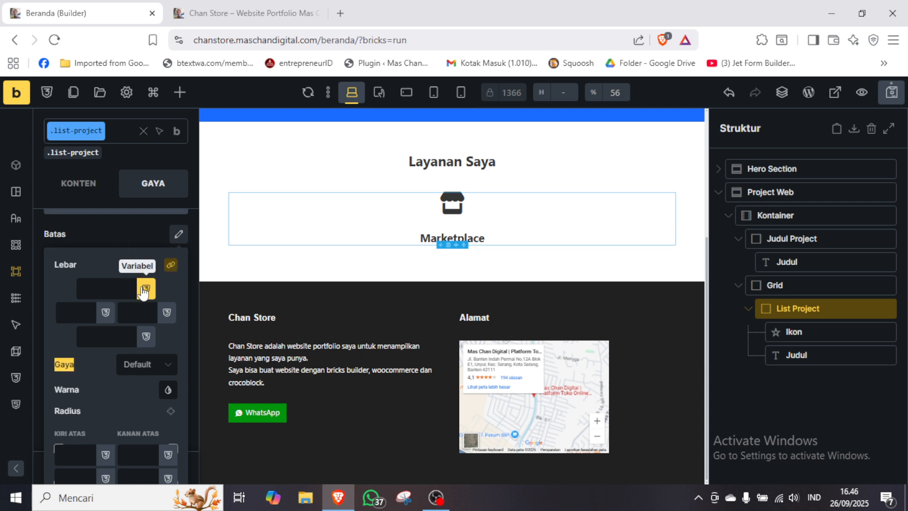
left_click(126, 289)
type("0.")
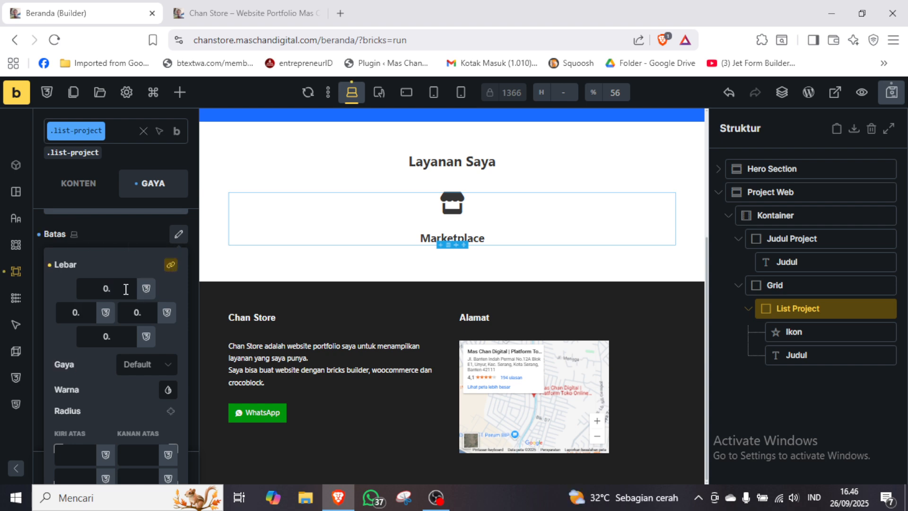
type("1em")
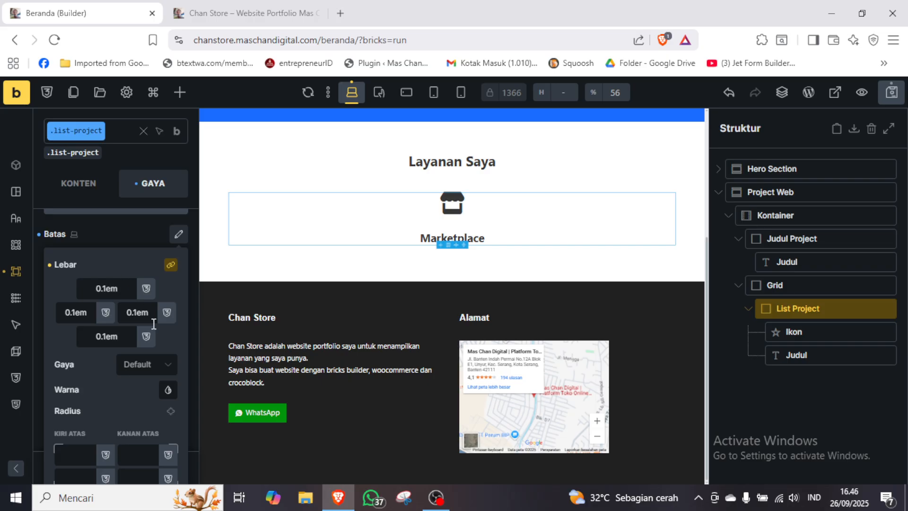
Set the border style of the list-project class to Solid and its color to grey #9e9e9e.
left_click(155, 373)
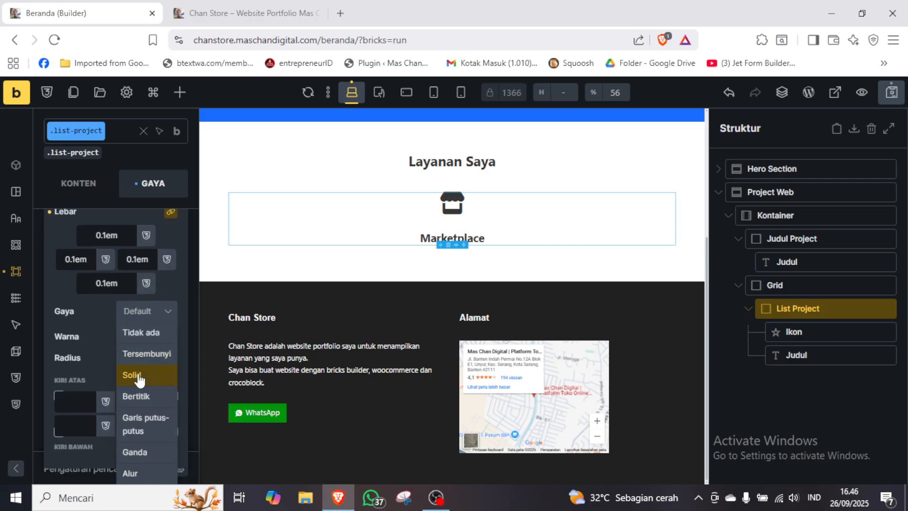
left_click(137, 375)
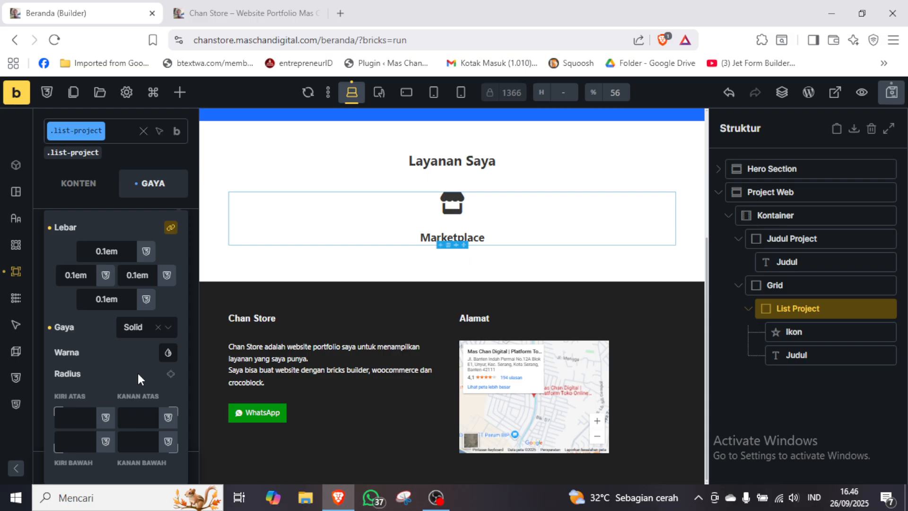
left_click(168, 353)
scroll(172, 349, "down", 2)
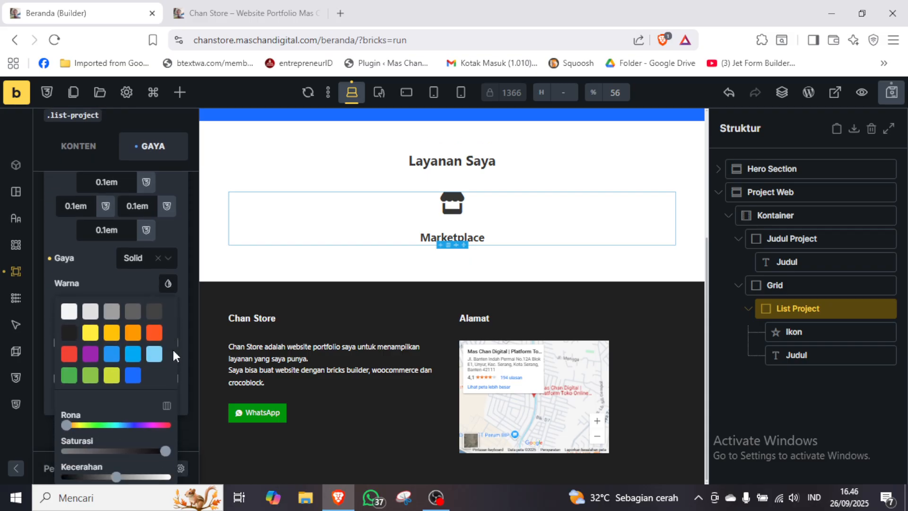
left_click(112, 312)
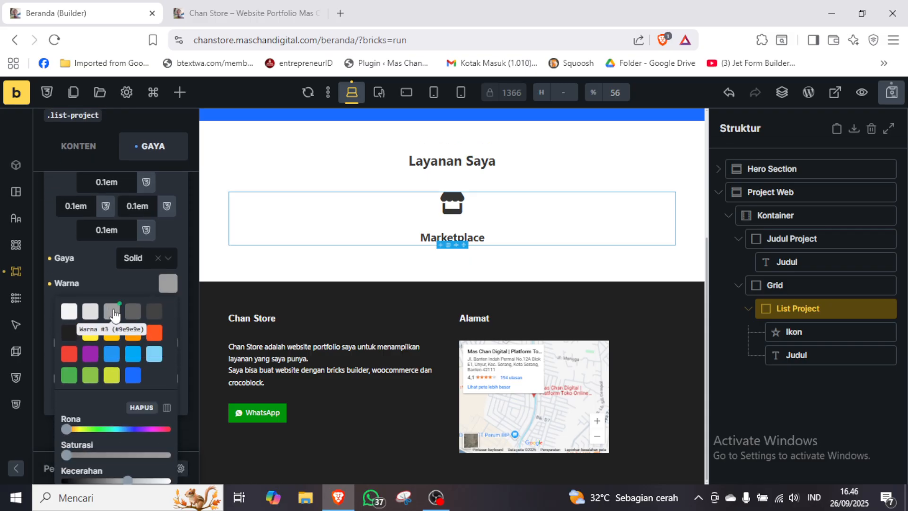
Set the border radius of the list-project class to 10 on all four linked corners.
left_click(42, 241)
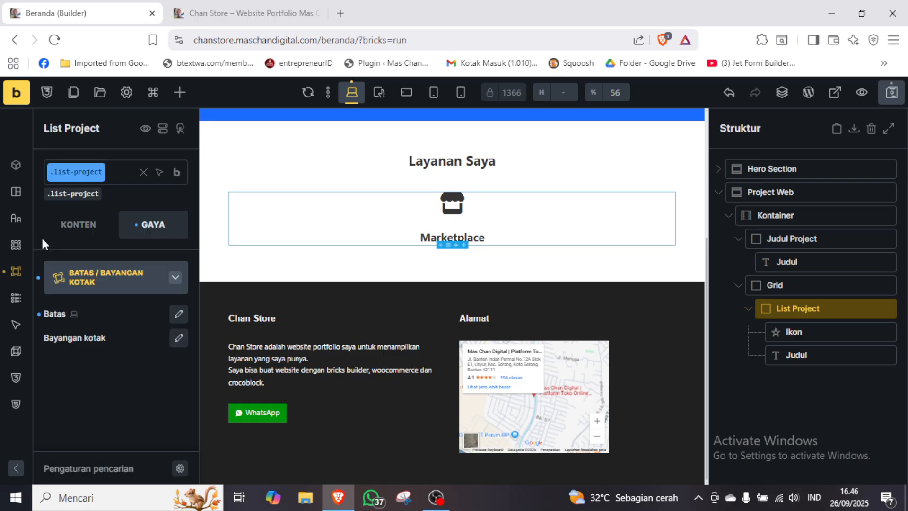
left_click(828, 384)
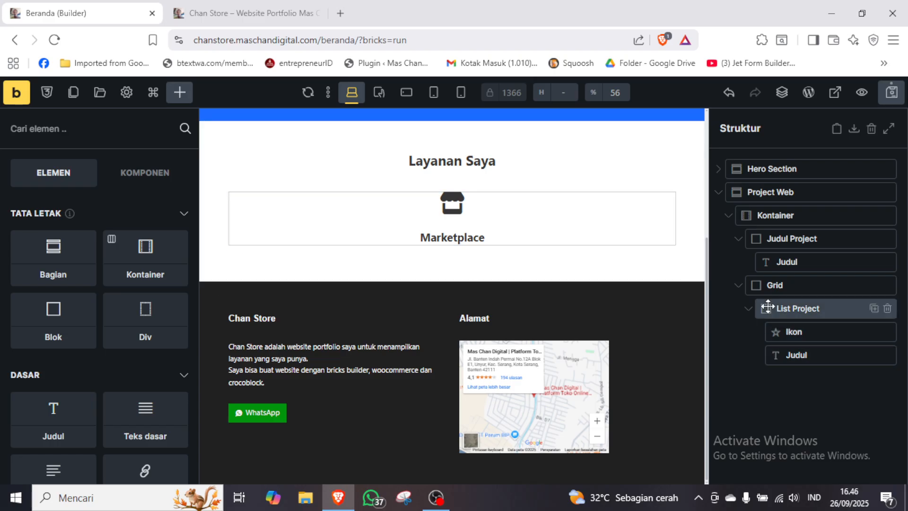
left_click(800, 308)
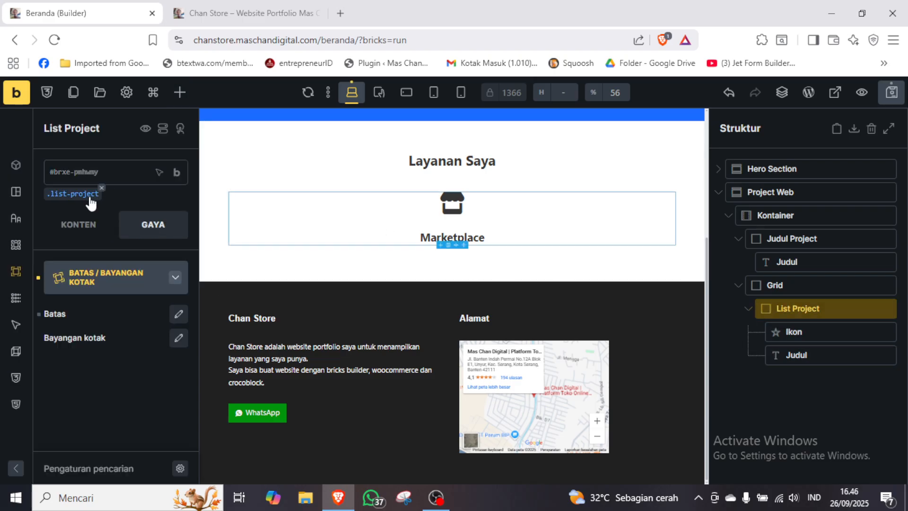
left_click(76, 194)
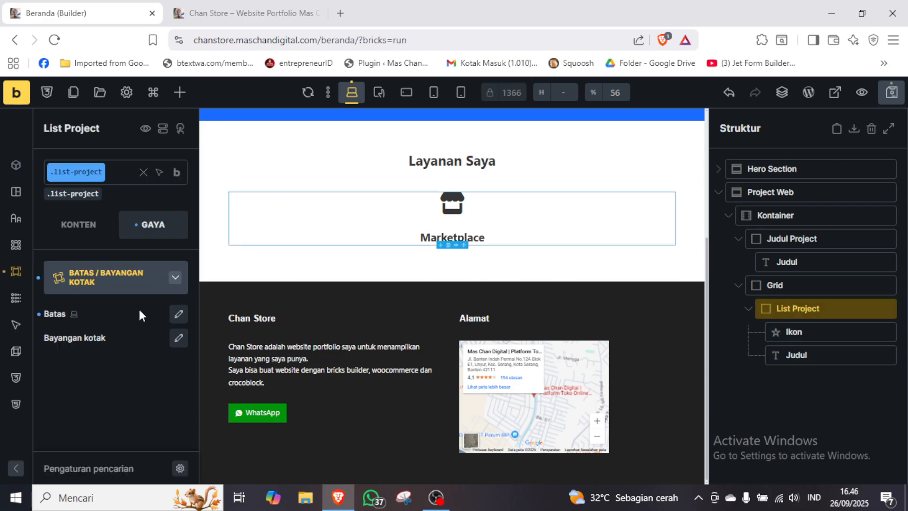
left_click(179, 313)
scroll(175, 315, "down", 1)
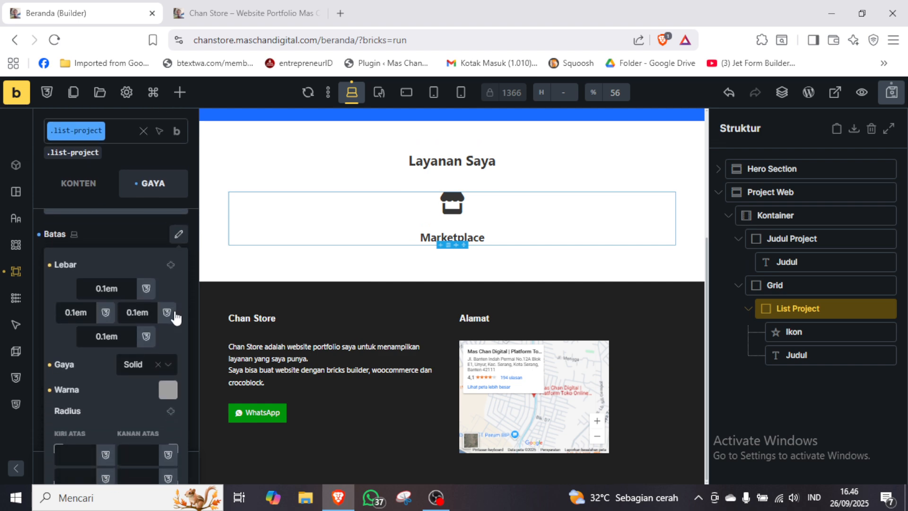
left_click(171, 384)
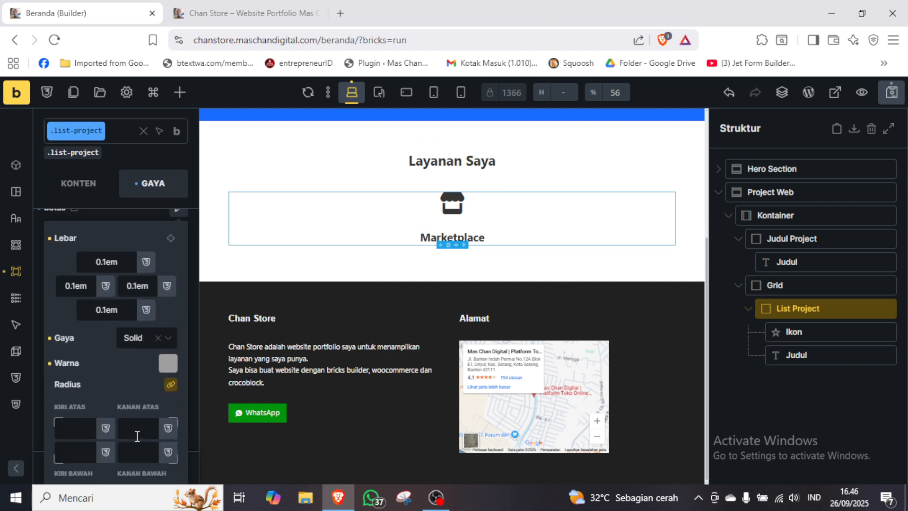
left_click(137, 434)
type("10")
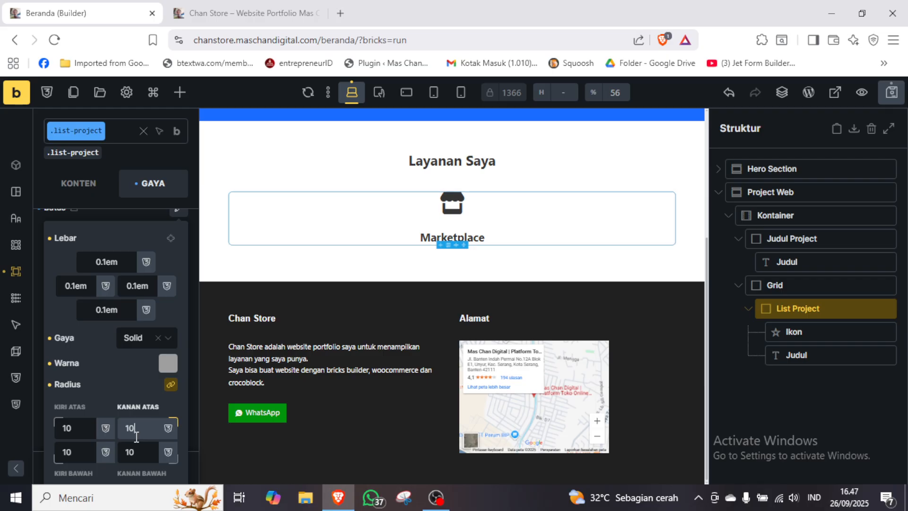
left_click(131, 212)
left_click(147, 286)
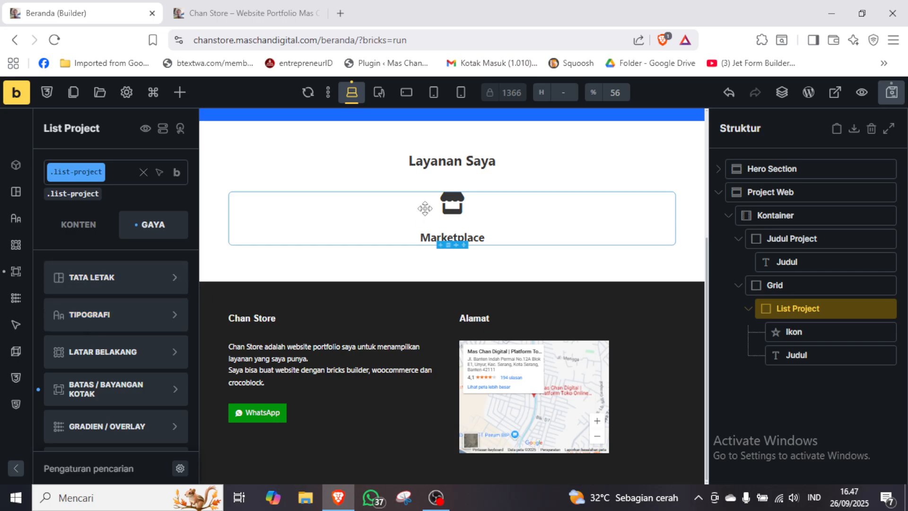
Link opposite padding sides on the list-project class and set its top and bottom padding to the space-s variable.
left_click(127, 279)
scroll(128, 279, "down", 4)
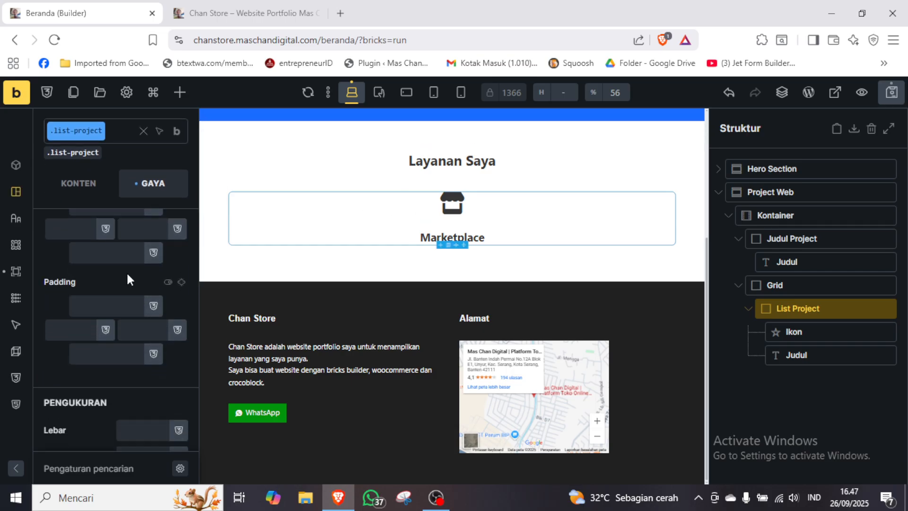
scroll(128, 279, "down", 1)
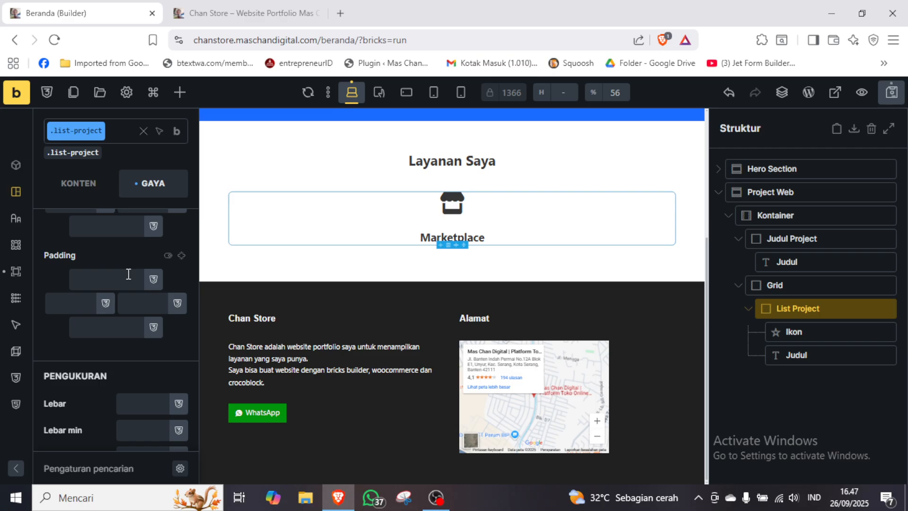
left_click(182, 258)
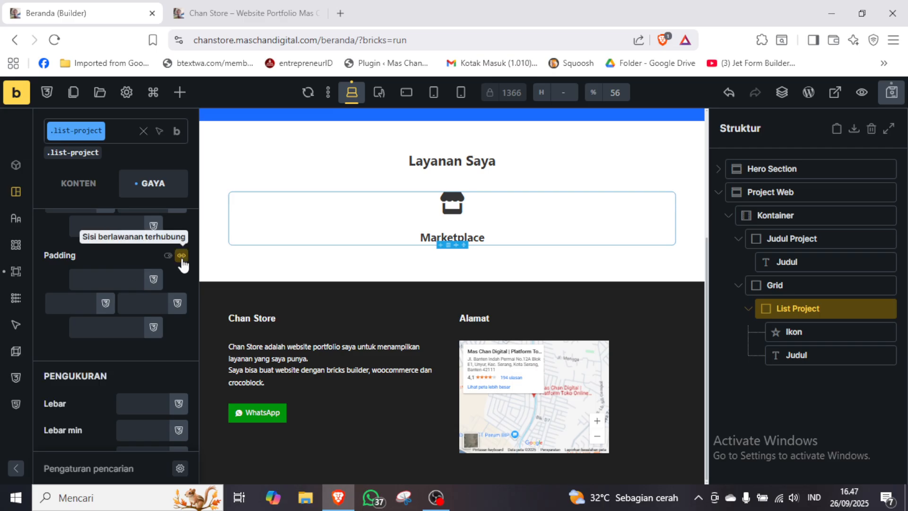
left_click(154, 280)
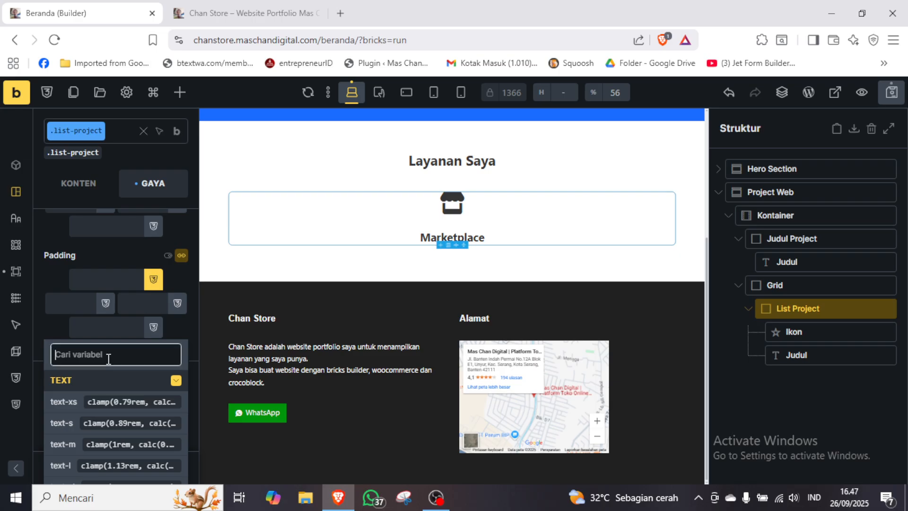
type("s")
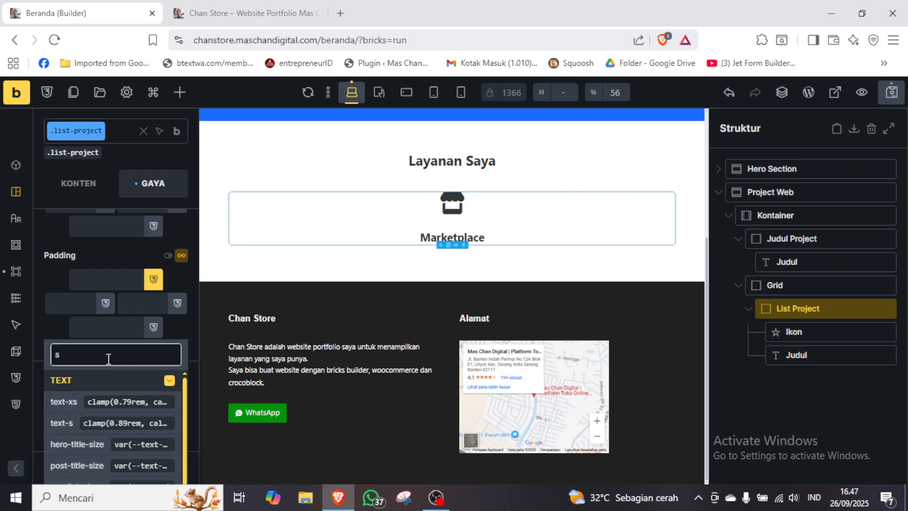
type("pace-s")
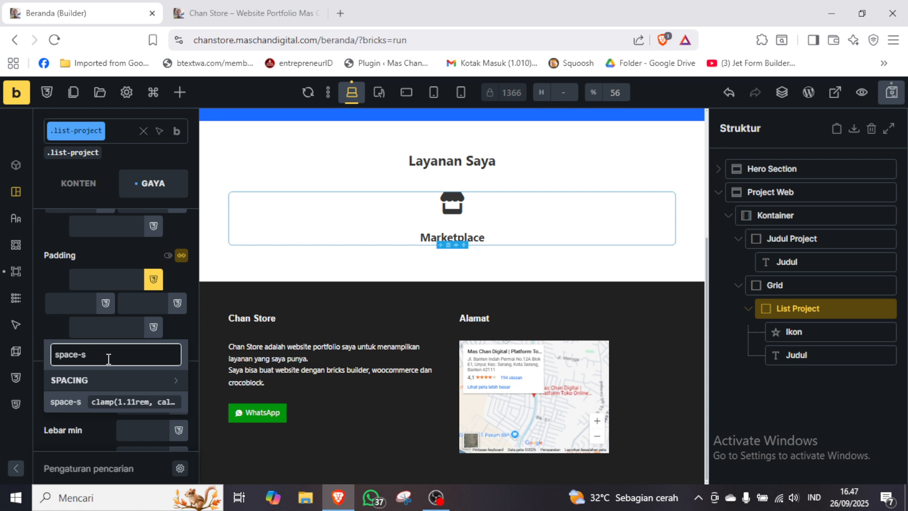
left_click(74, 402)
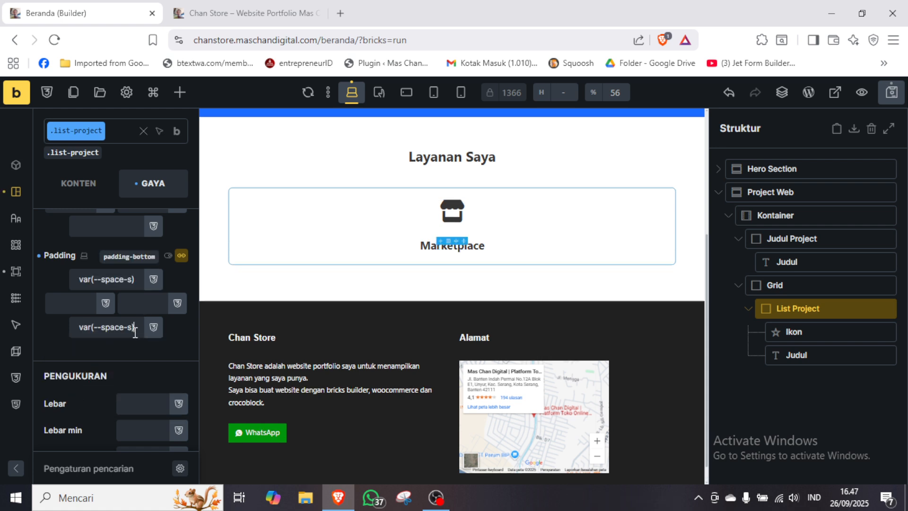
Set the left and right padding of the list-project class to the space-xs variable.
left_click(149, 309)
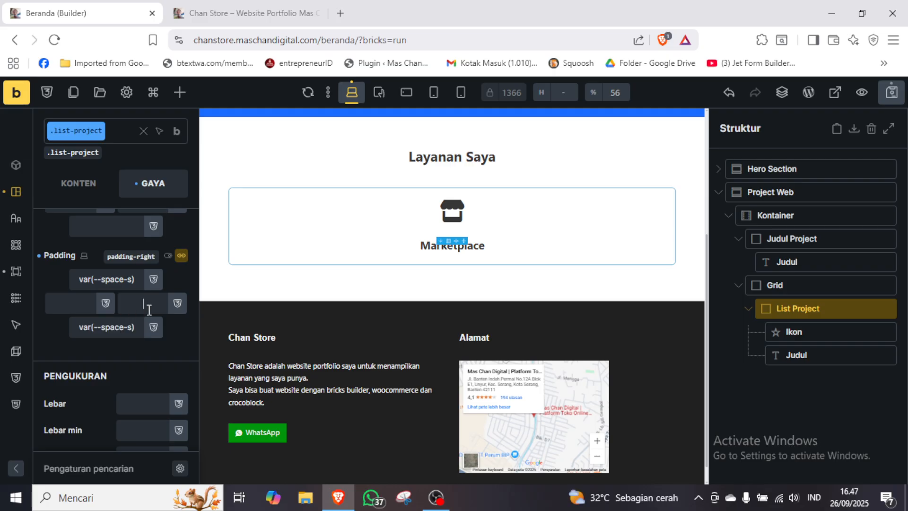
type("var(--space-s)")
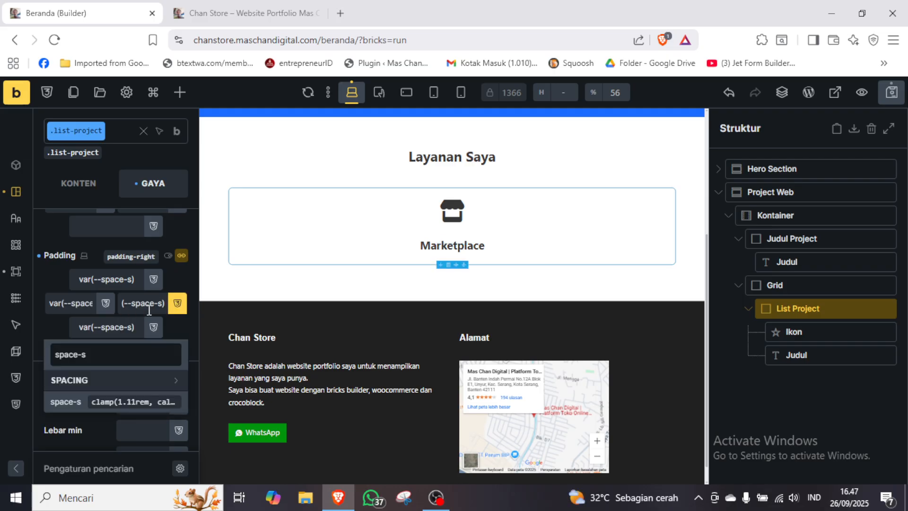
key("Left")
key("Left")
type("x")
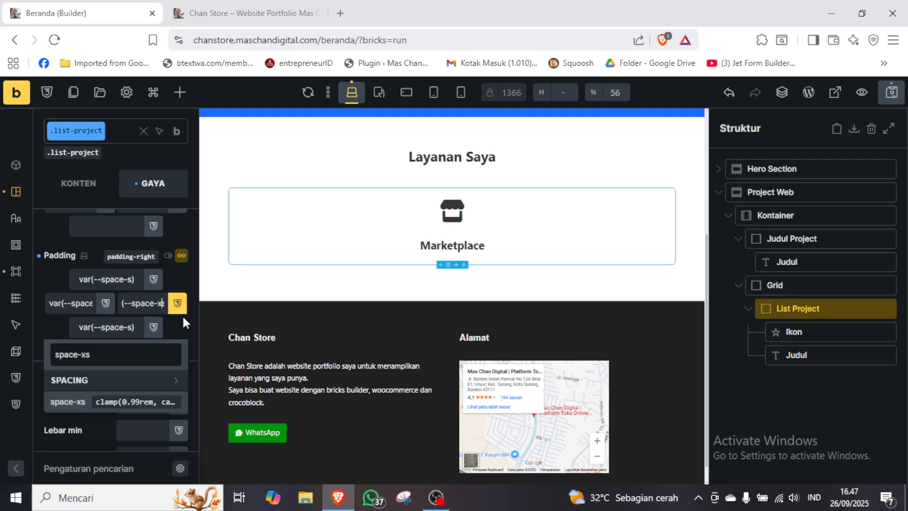
left_click(76, 402)
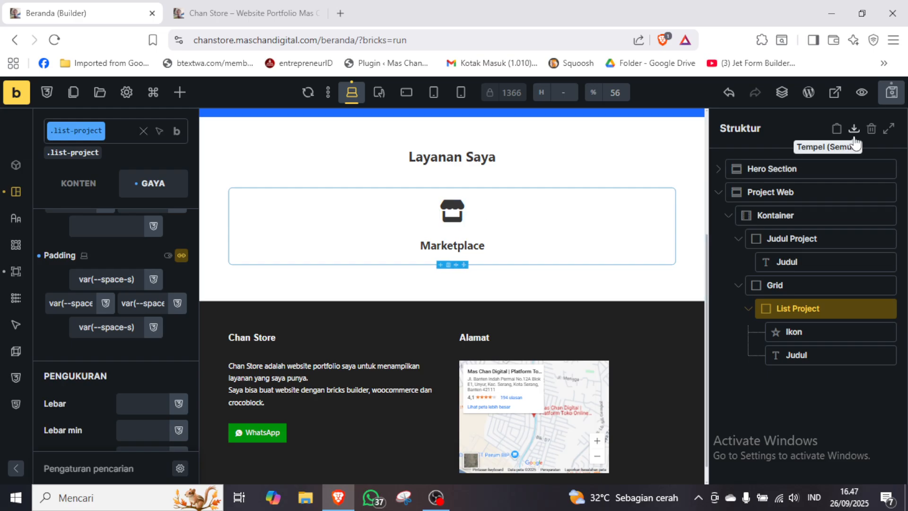
Save the page, reload the live site to check the Layanan Saya section, and return to the builder.
left_click(897, 97)
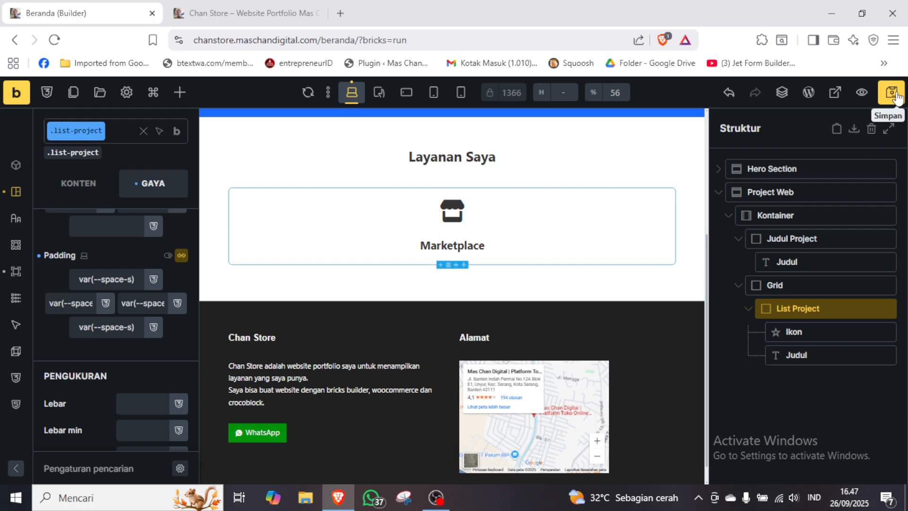
left_click(255, 17)
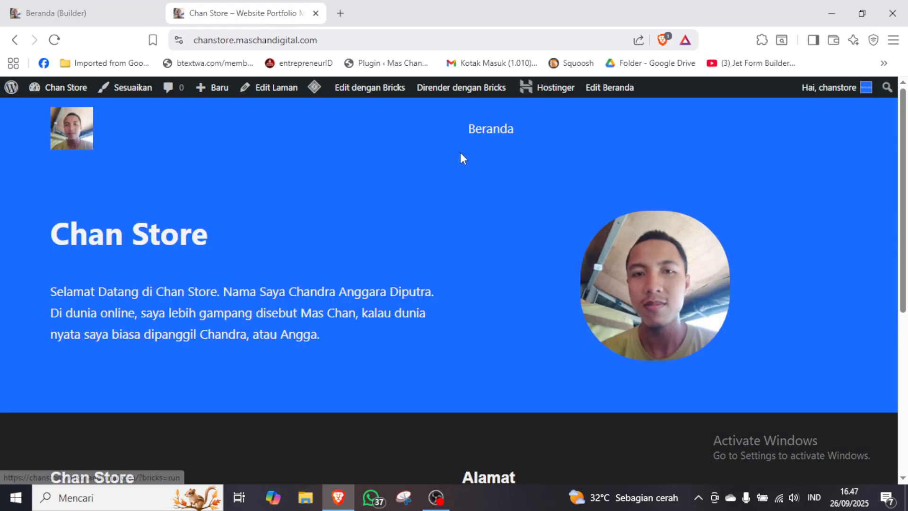
key("F5")
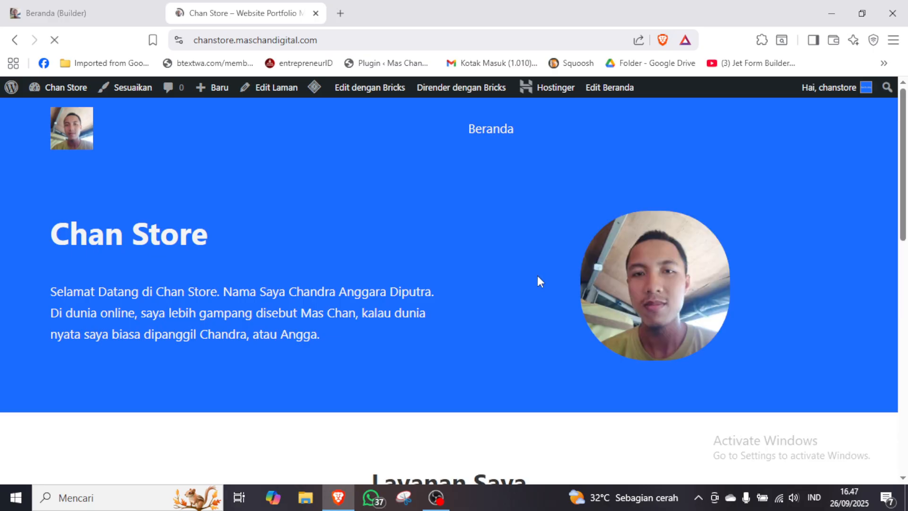
left_click_drag(906, 151, 907, 268)
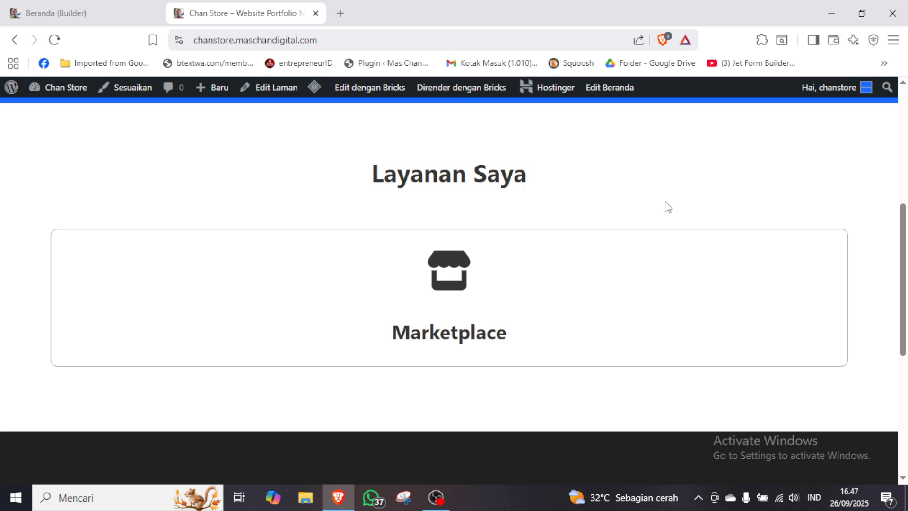
left_click(80, 13)
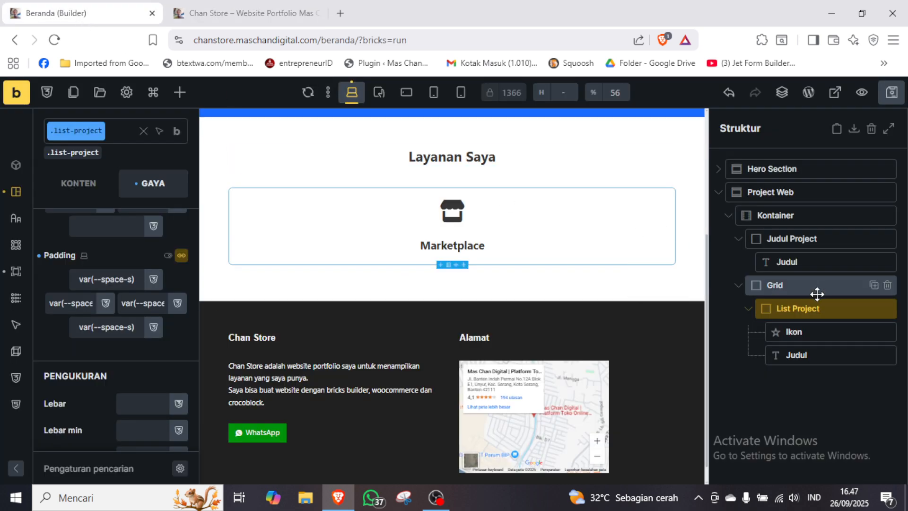
Rename the List Project block as "List Project 1".
left_click(811, 308)
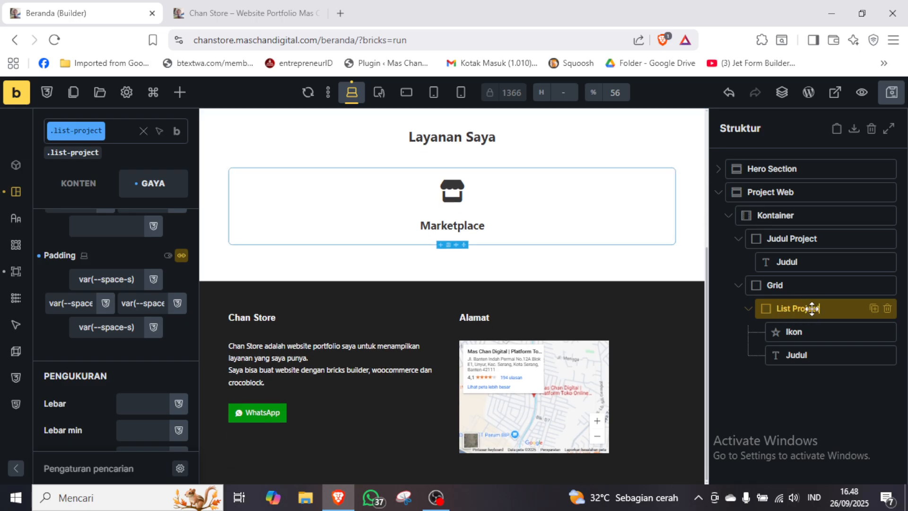
type("1")
key("Return")
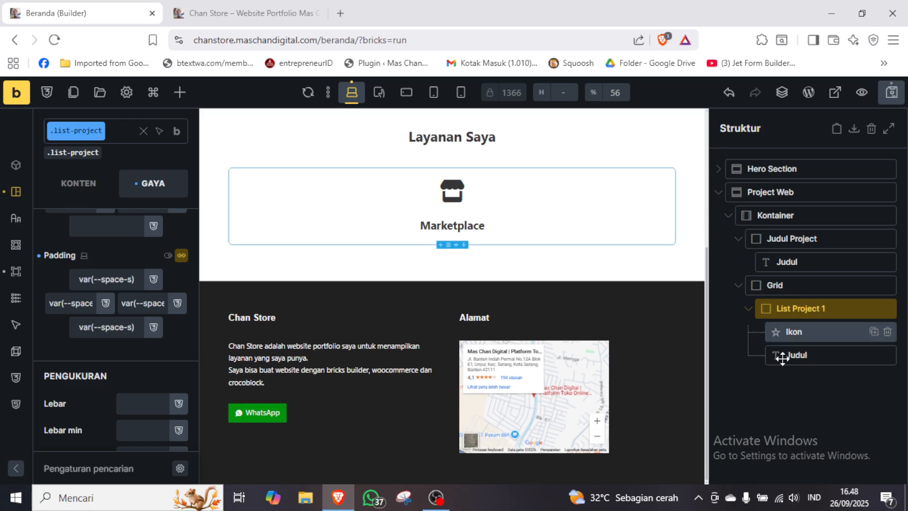
Duplicate the List Project 1 block inside the Grid and rename the copy "List Project 2".
left_click(747, 310)
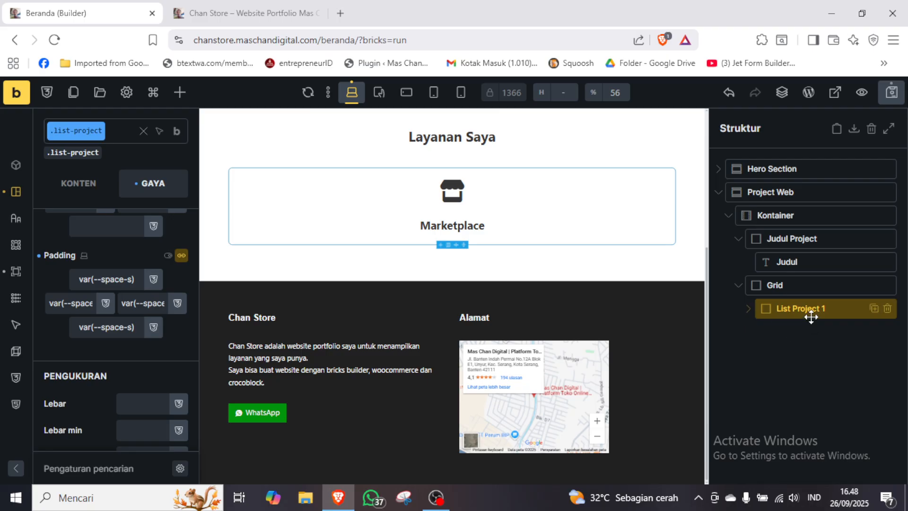
left_click(873, 308)
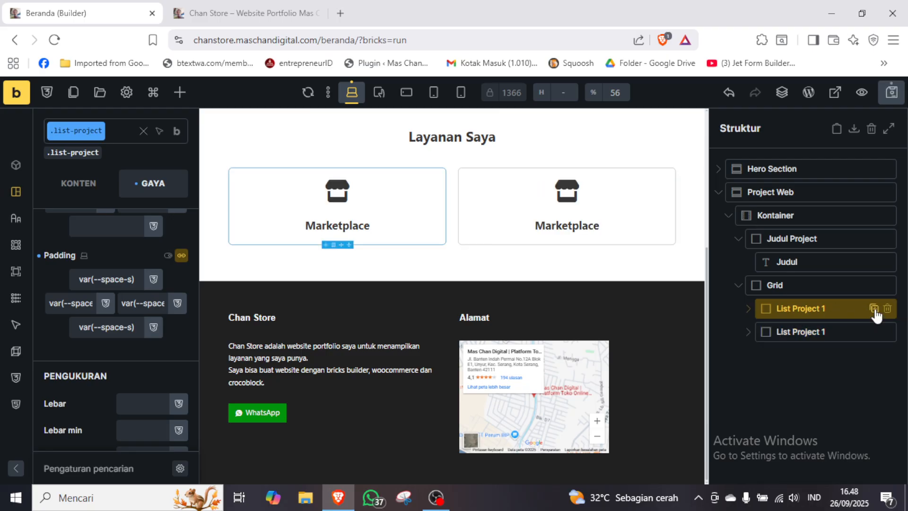
left_click(824, 338)
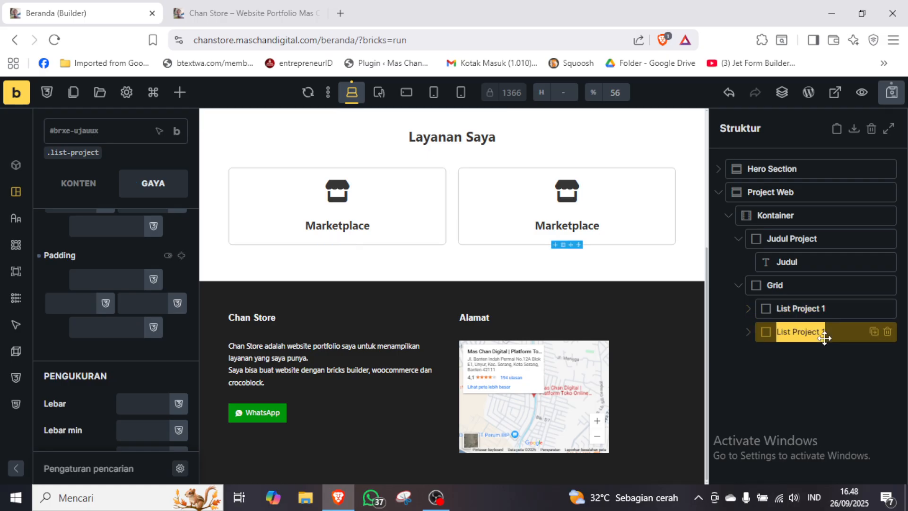
key("BackSpace")
type("2")
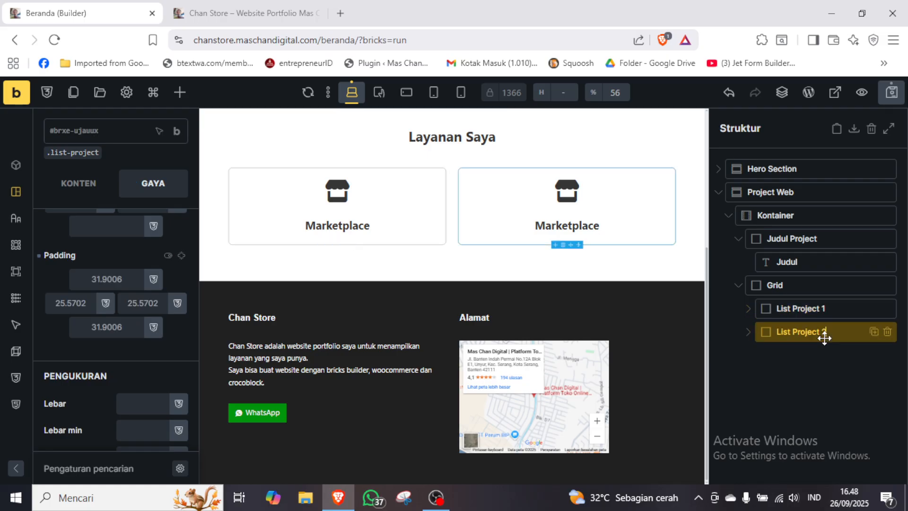
Change the heading text inside List Project 2 to "Jasa Pembuatan Web".
left_click(748, 333)
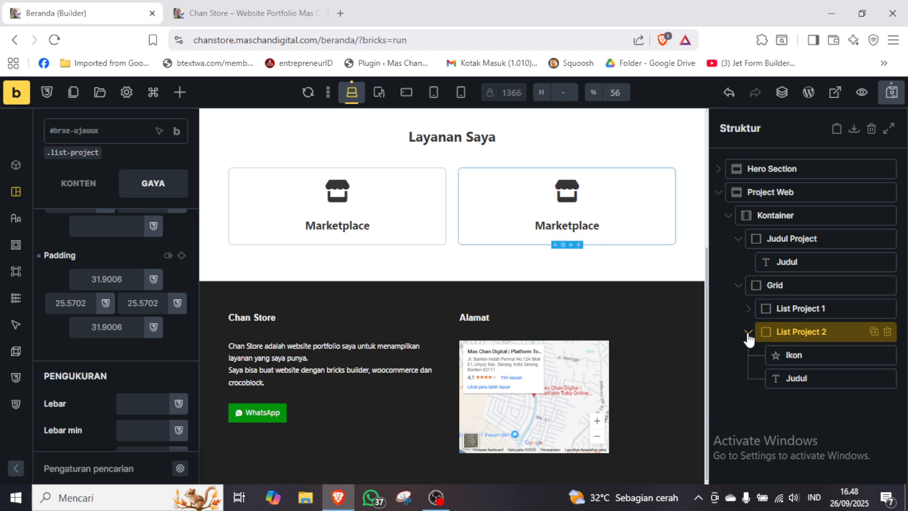
left_click(807, 379)
left_click(90, 213)
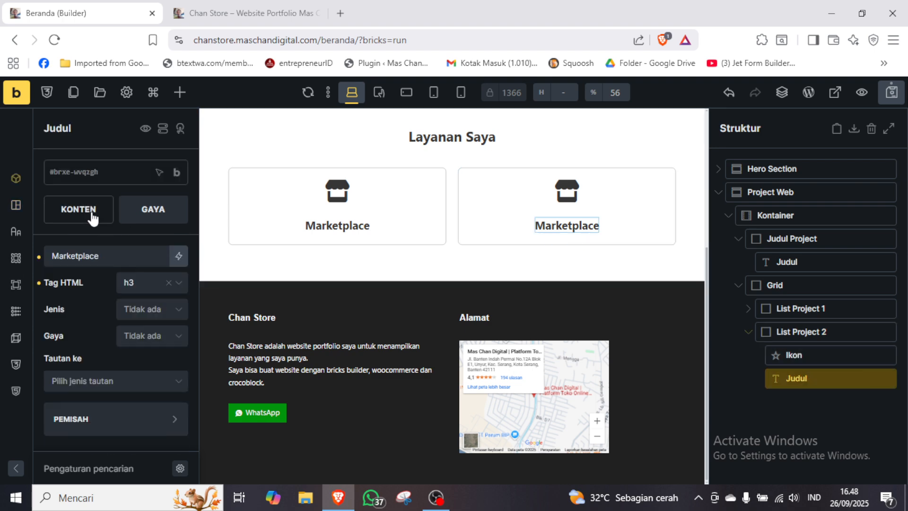
double_click(143, 258)
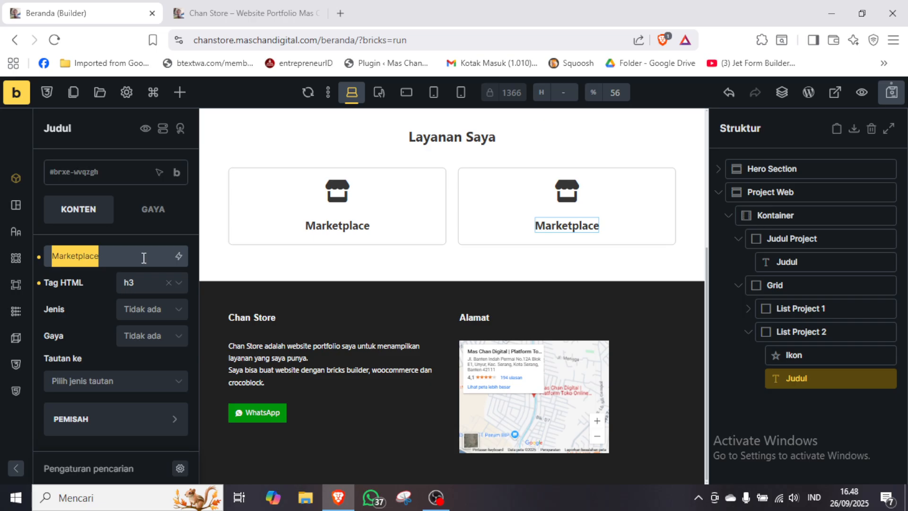
type("Jasa Pe")
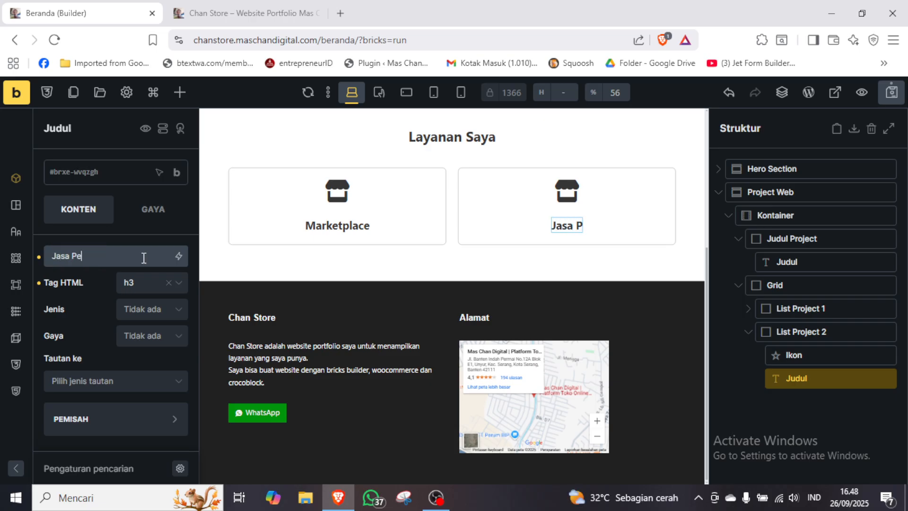
type("mbuatan Web")
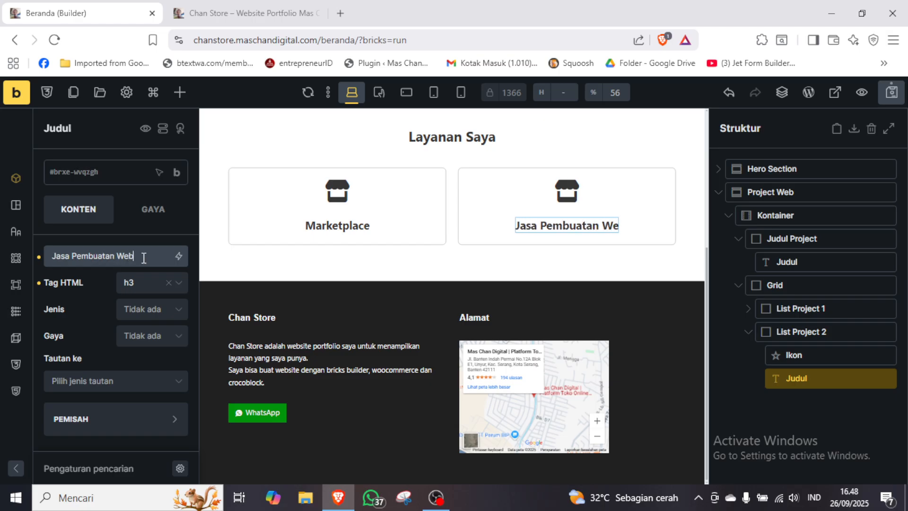
type("site")
Complete the heading text inside List Project 2 as "Jasa Pembuatan Website" and collapse the block in the structure.
key("Tab")
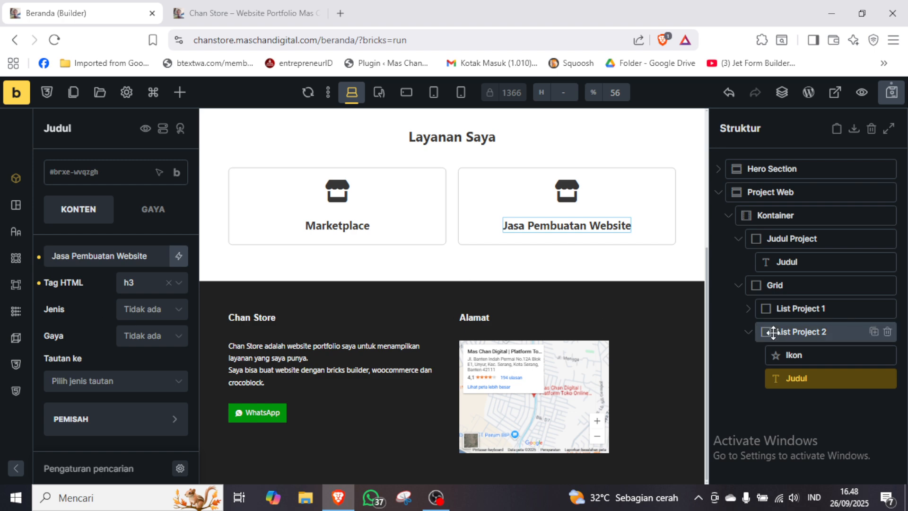
left_click(753, 336)
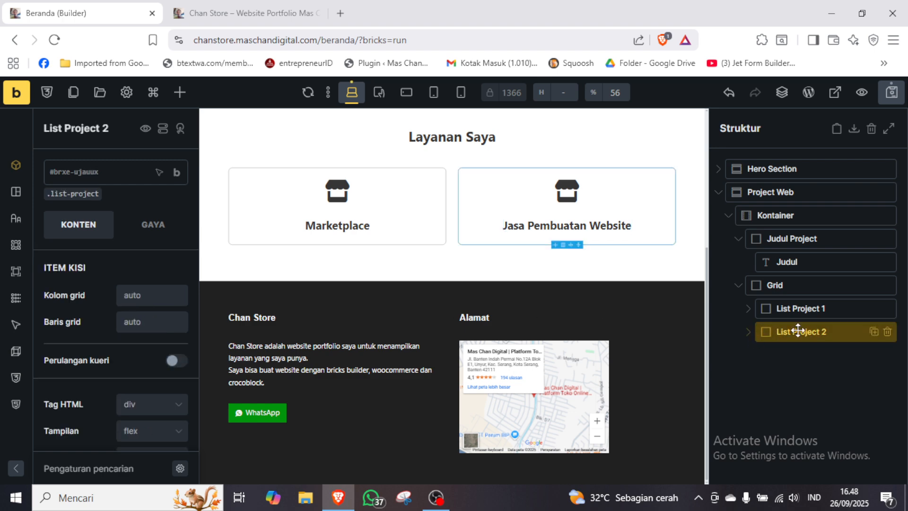
Duplicate the List Project 2 block inside the Grid and rename the copy "List Project 3".
left_click(874, 334)
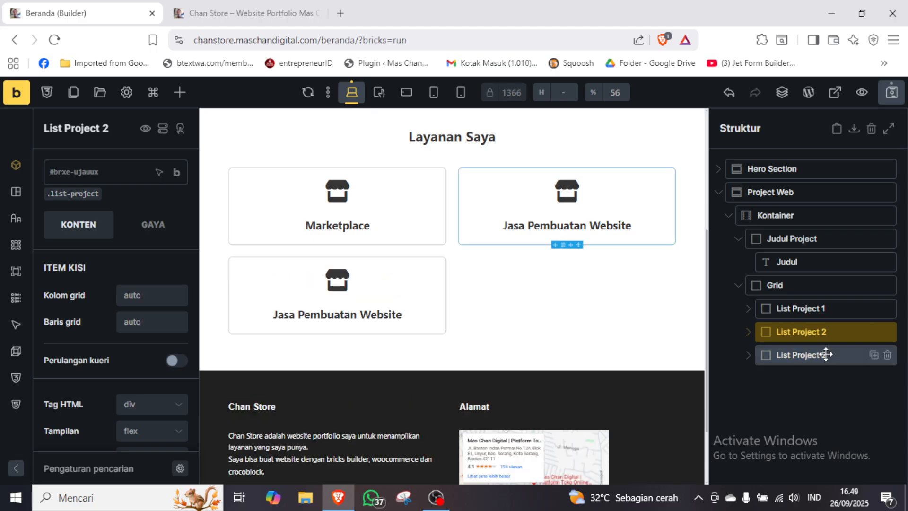
left_click(826, 355)
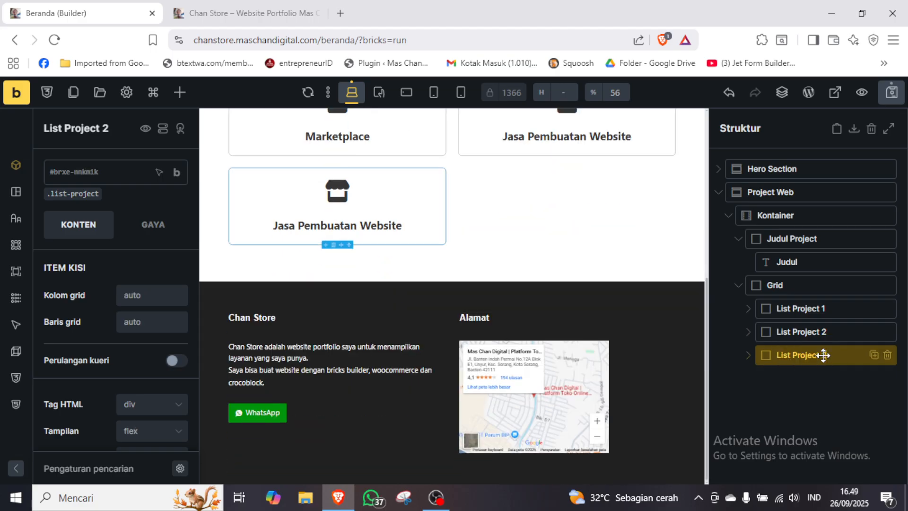
double_click(823, 355)
Change the heading text inside List Project 3 to "Belajar Bisnis".
left_click(748, 356)
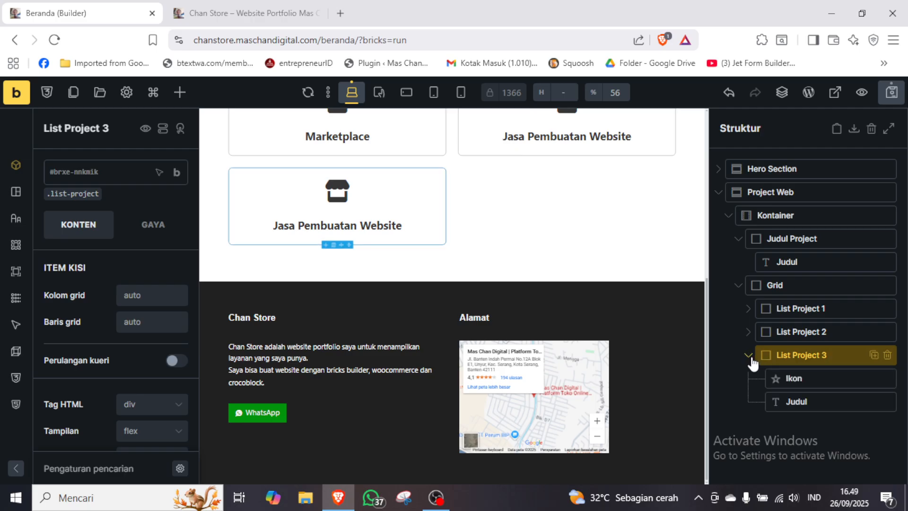
left_click(810, 399)
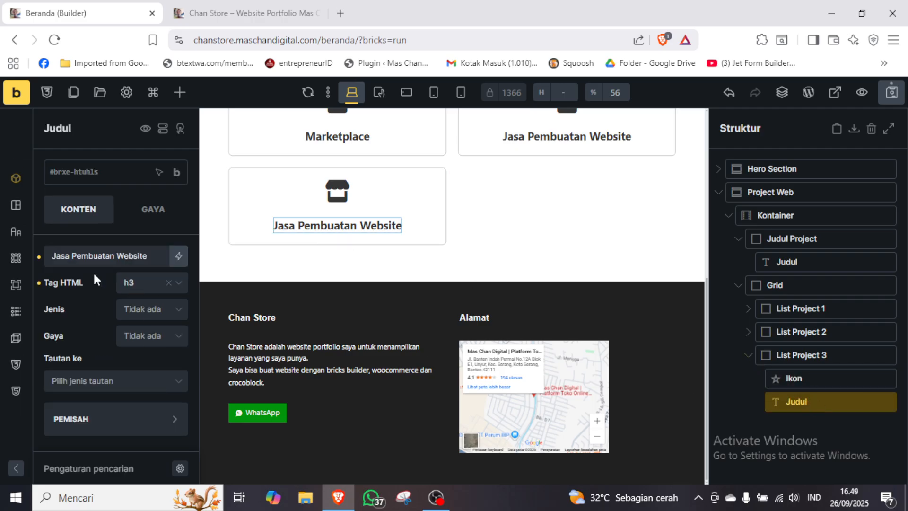
triple_click(121, 255)
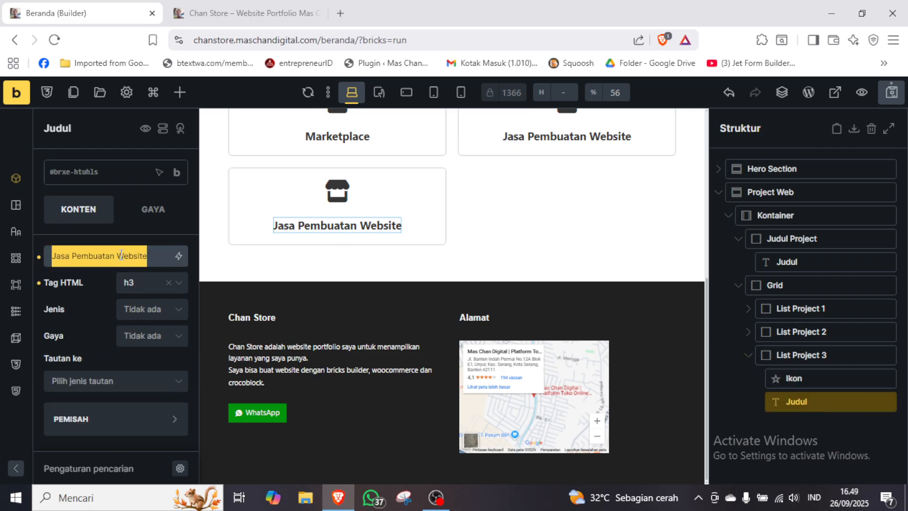
type("Belajat")
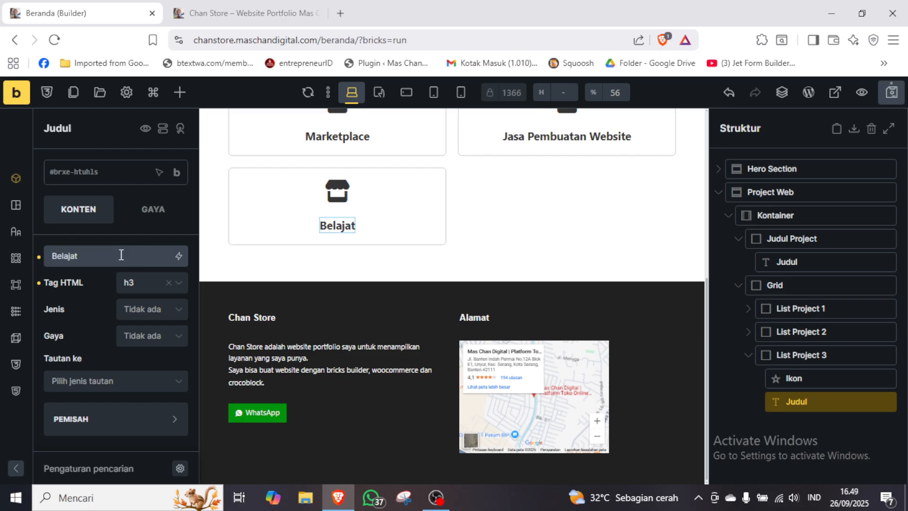
key("BackSpace")
type("r Bisnis")
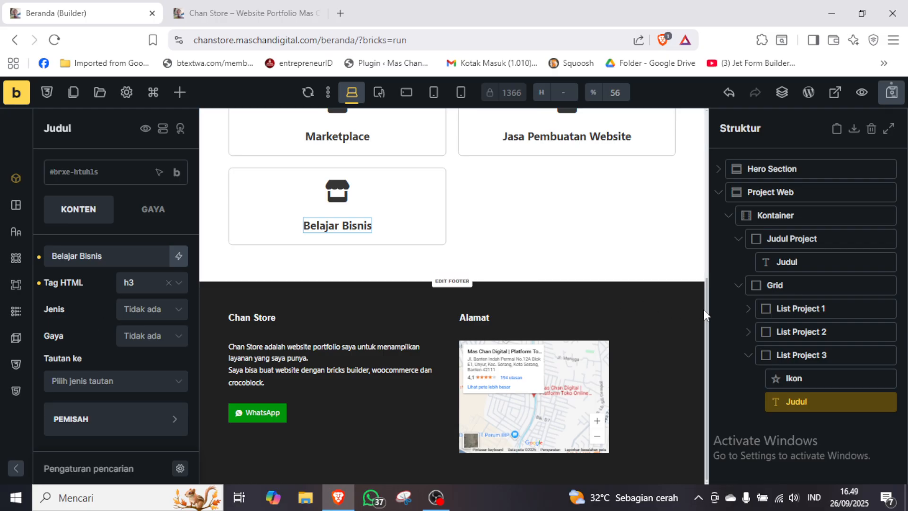
left_click_drag(702, 309, 708, 260)
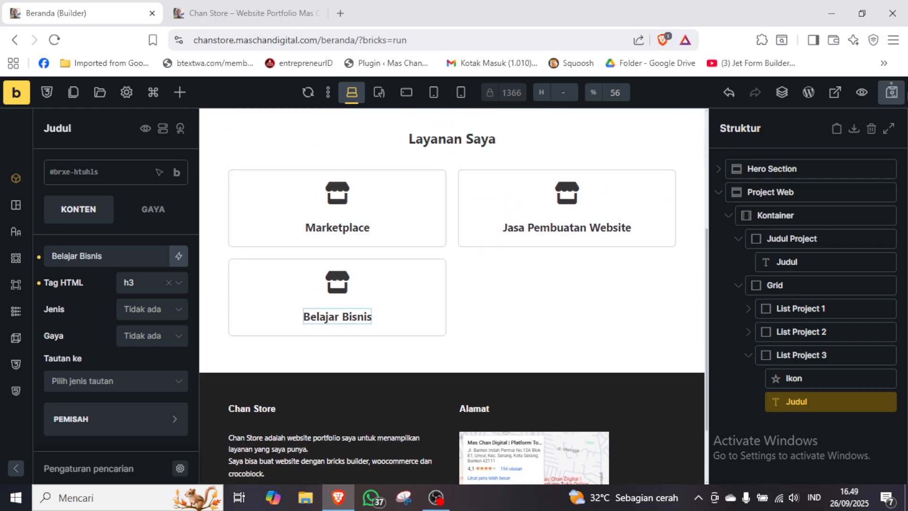
Save the page, reload the live site to check the three service cards, and return to the builder.
left_click(892, 92)
left_click(237, 7)
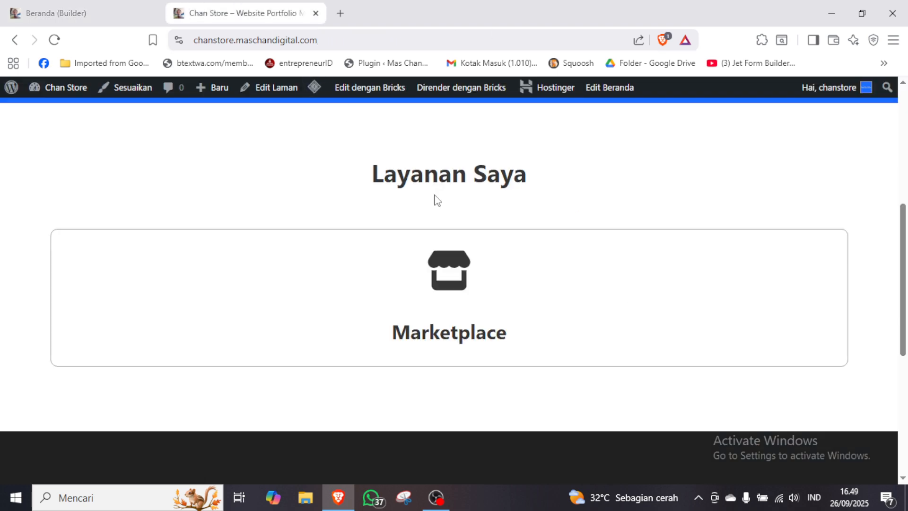
key("F5")
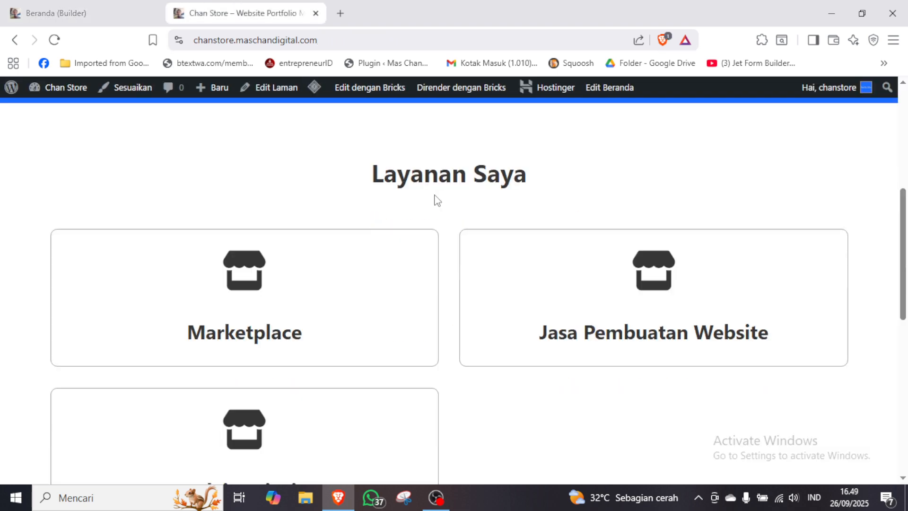
scroll(904, 259, "down", 3)
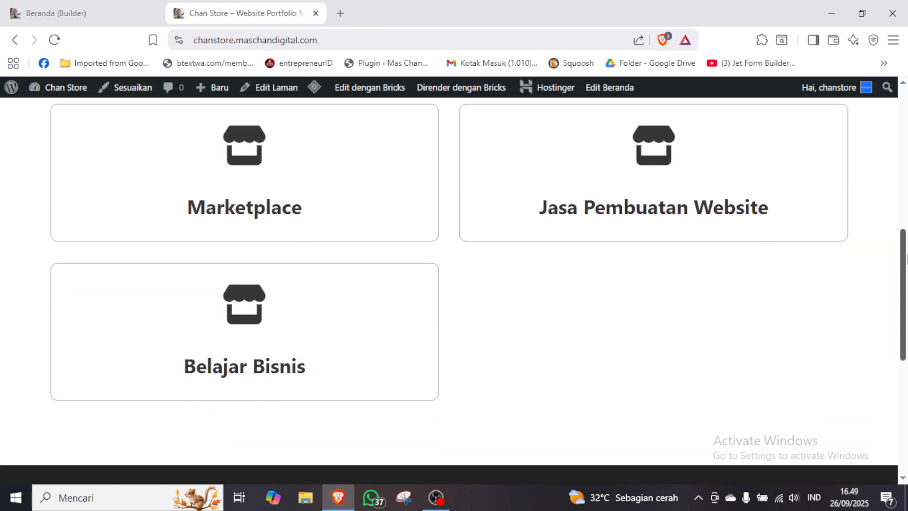
scroll(904, 260, "up", 2)
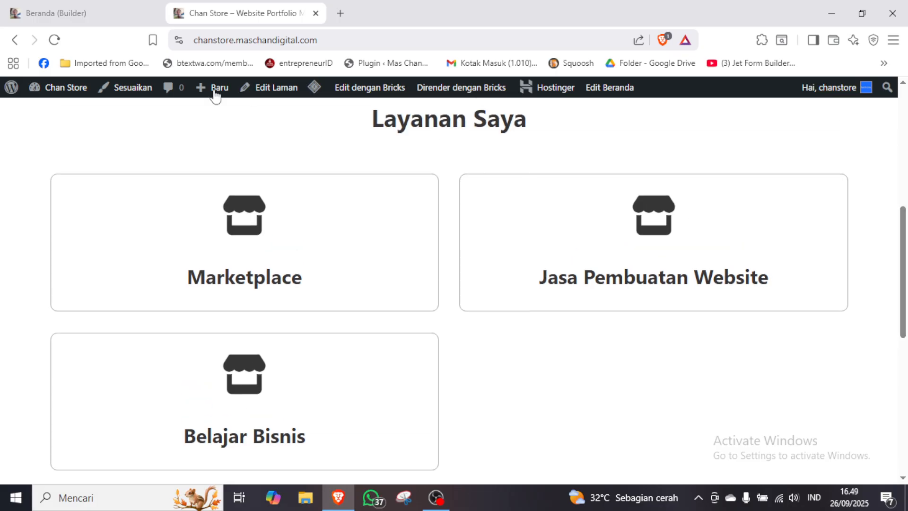
left_click(84, 6)
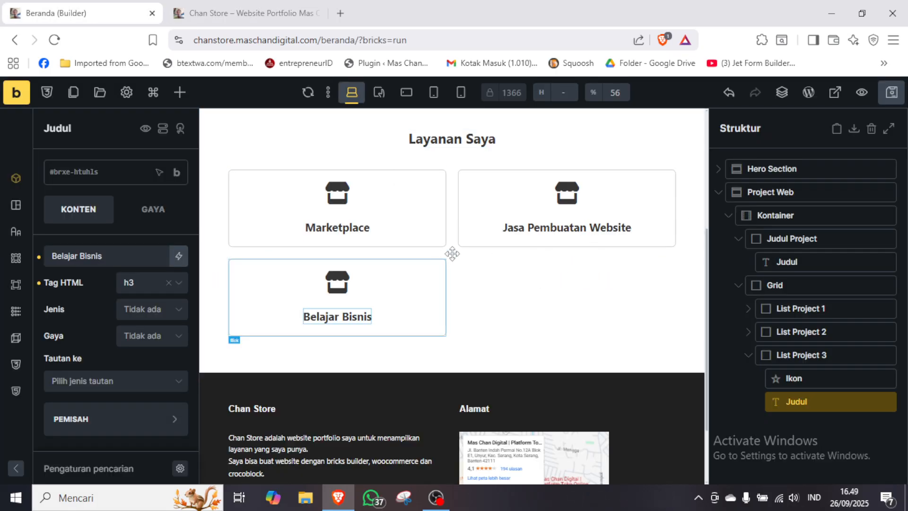
left_click(253, 14)
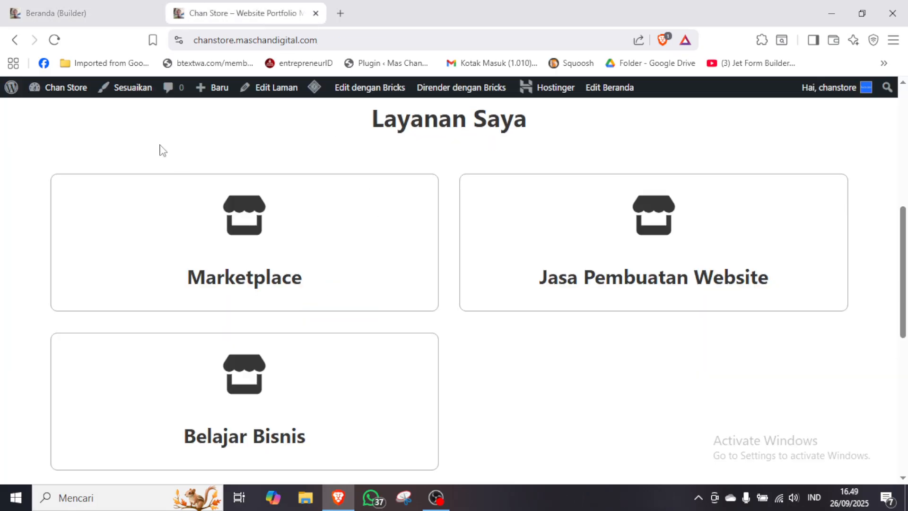
left_click(97, 7)
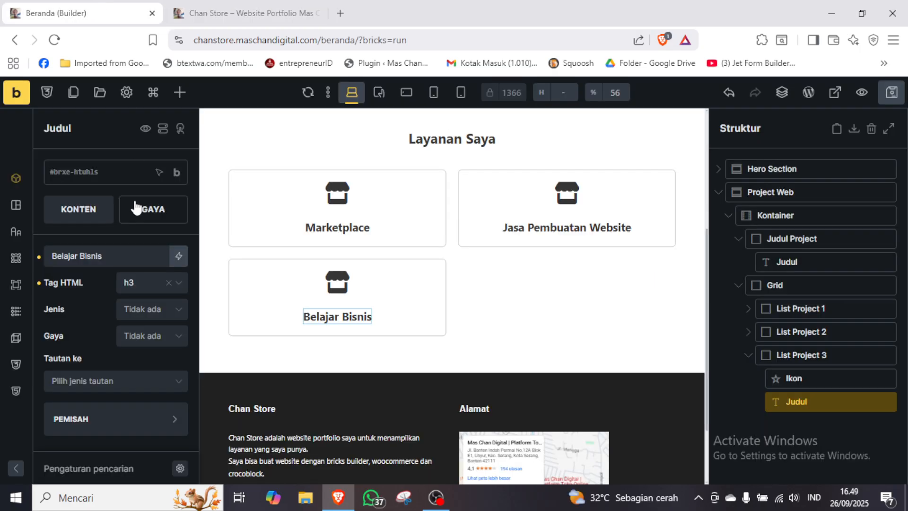
Set the minimum column width in the Grid block's template columns to 20rem, keeping the auto-fit repeat.
left_click(746, 358)
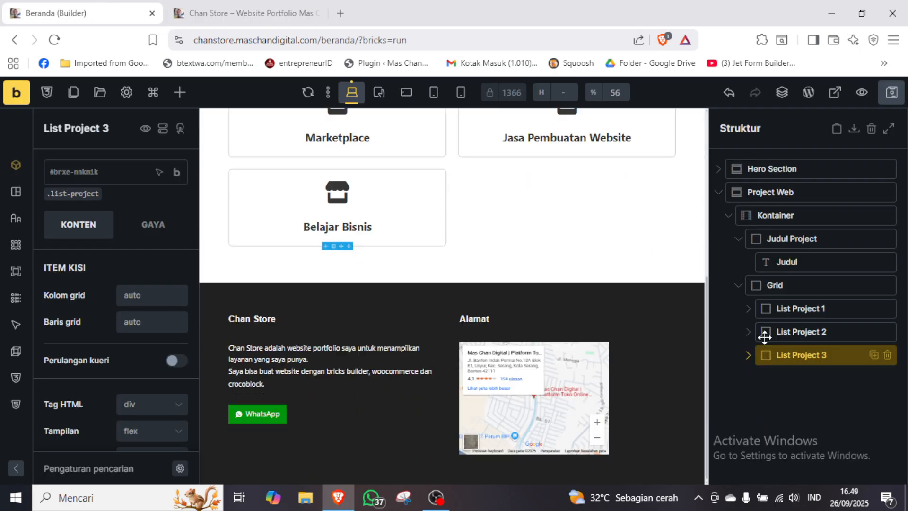
left_click(775, 282)
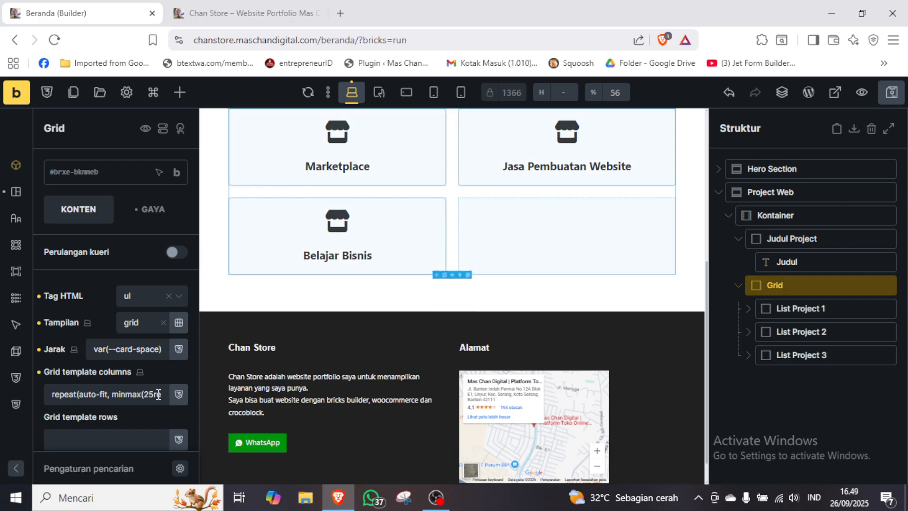
left_click(155, 396)
key("shift+Left")
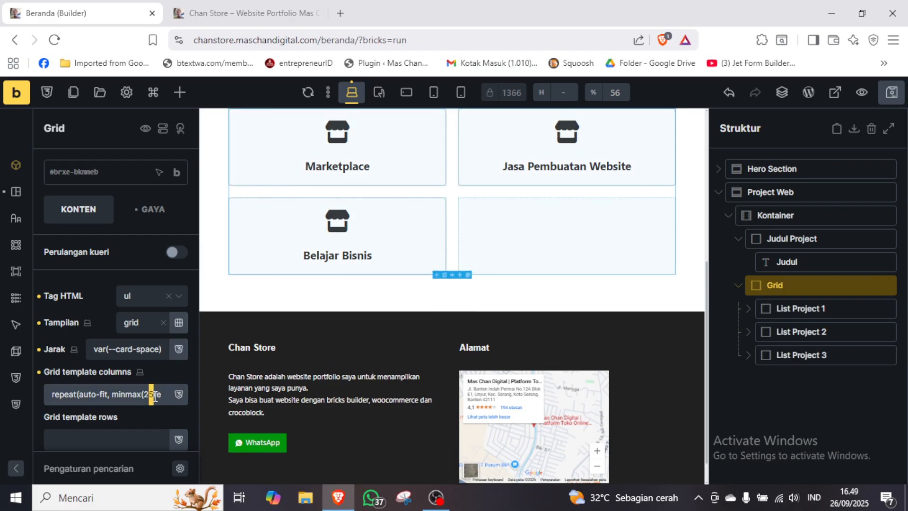
type("0")
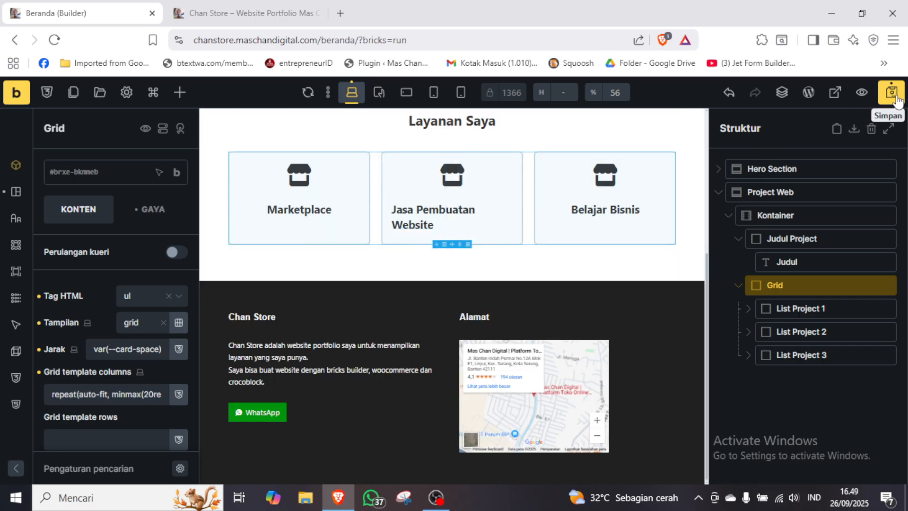
Save the page and reload the live site to check the card column layout.
left_click(225, 20)
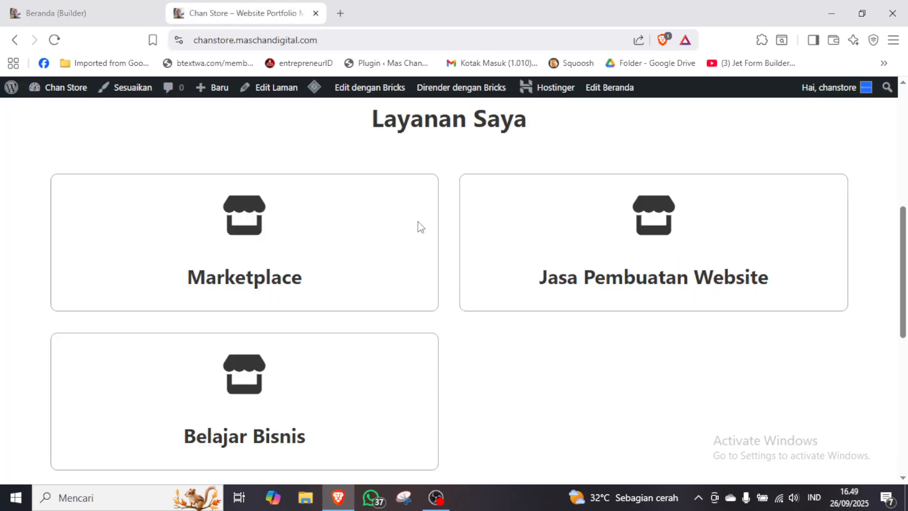
key("F5")
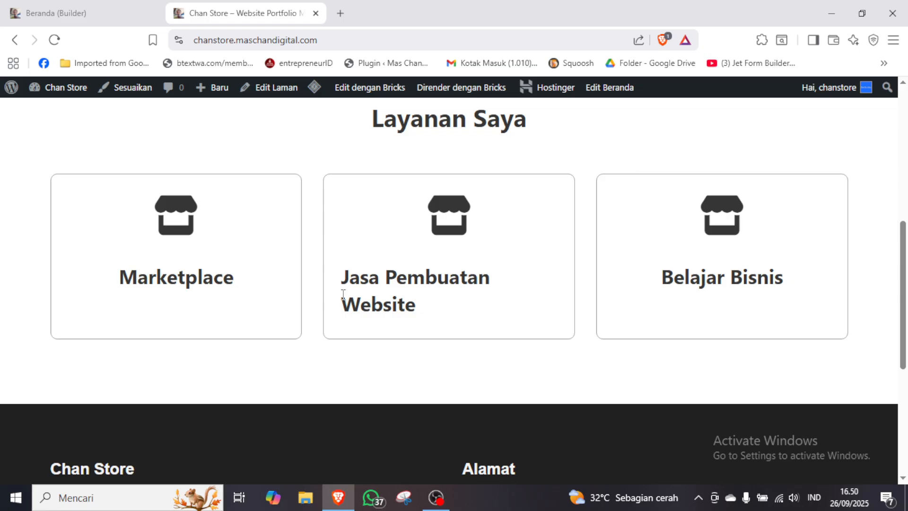
Open the Windows Calculator, multiply 20 by 16 to convert the rem width to pixels, and close it.
left_click(129, 500)
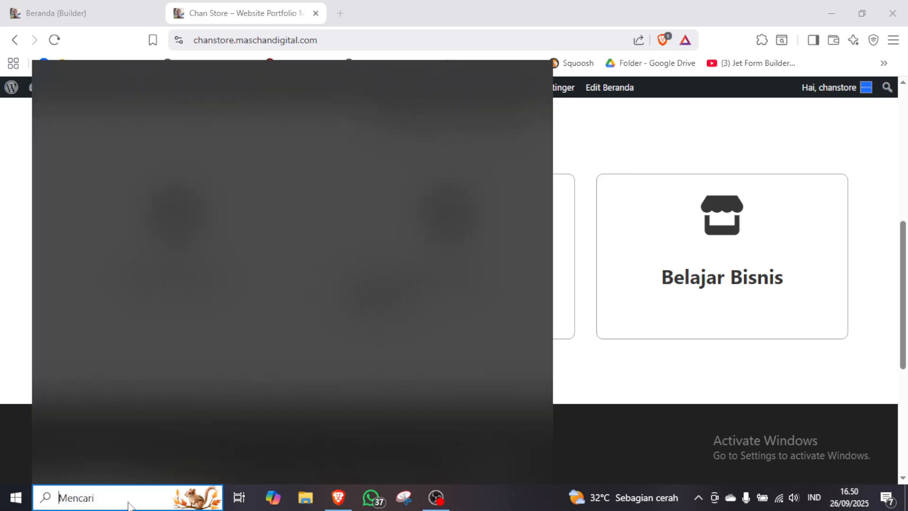
type("cal")
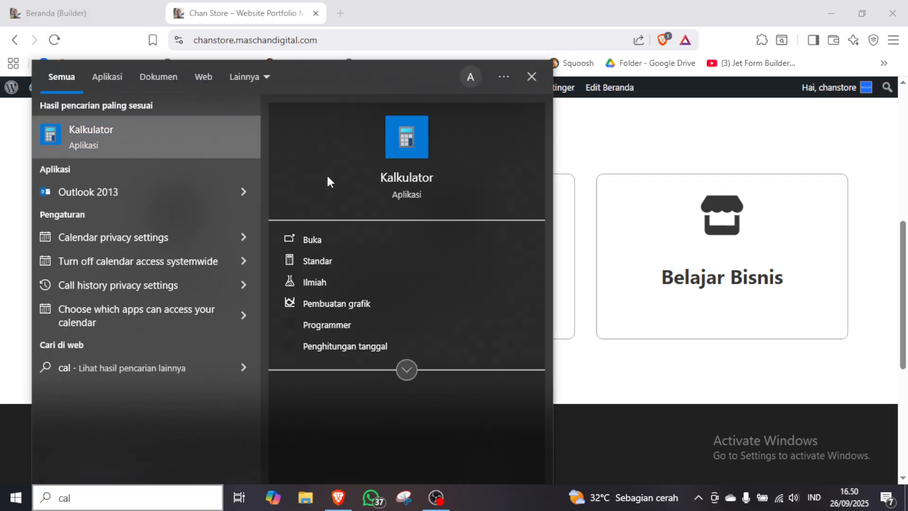
left_click(356, 176)
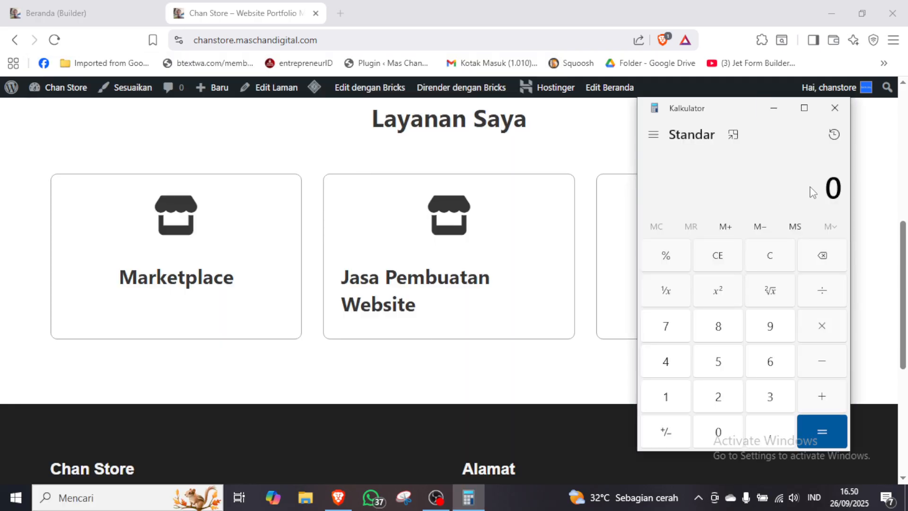
type("20")
left_click(822, 326)
left_click(678, 395)
left_click(774, 362)
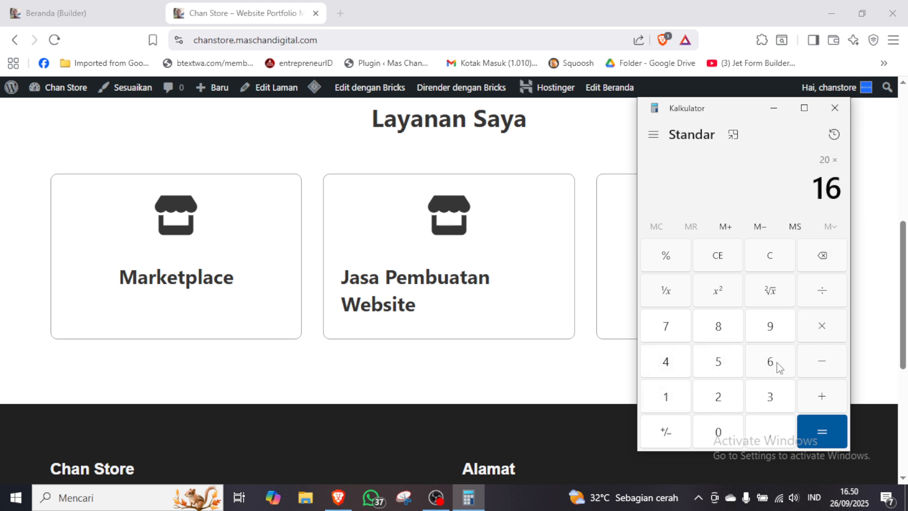
left_click(827, 427)
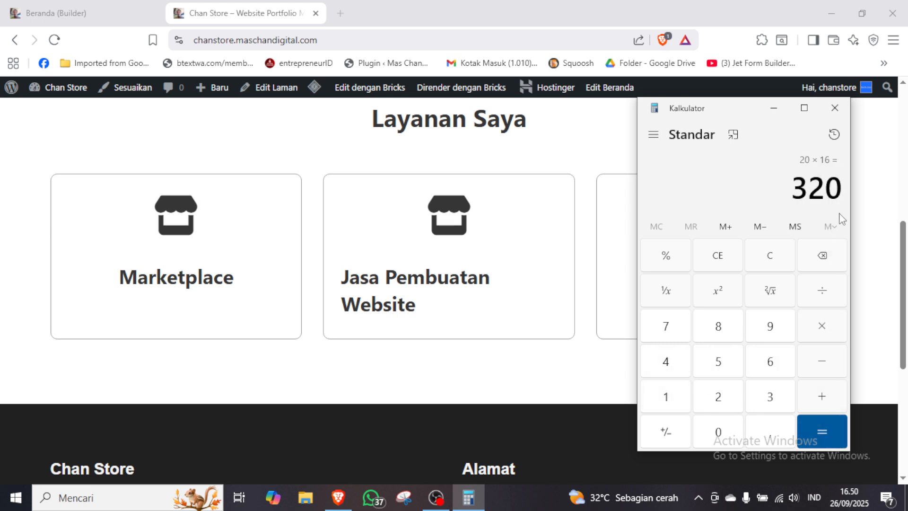
left_click(840, 111)
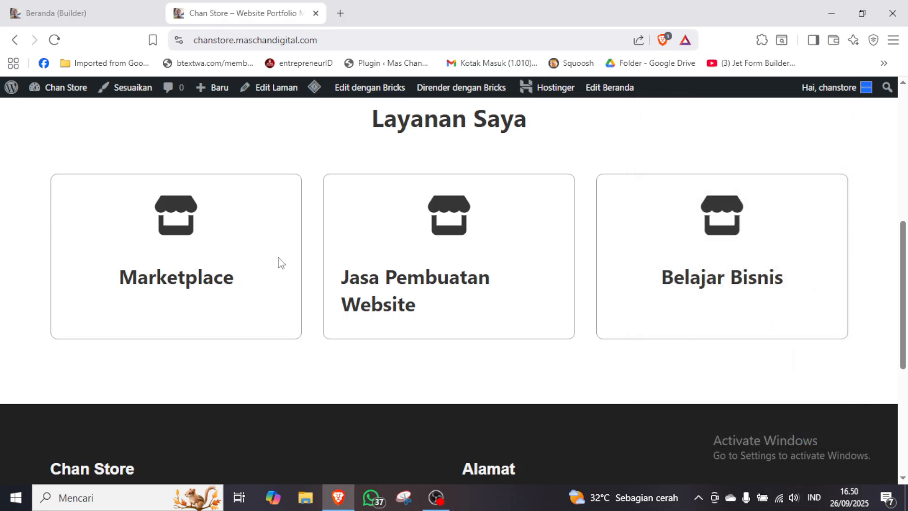
Inspect the Marketplace card in the browser's developer tools to examine its width, padding and box model.
right_click(235, 203)
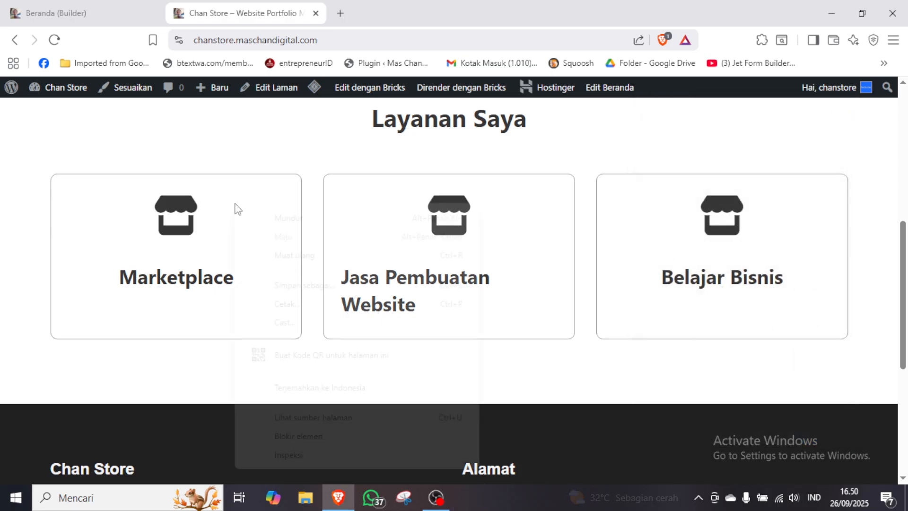
left_click(303, 456)
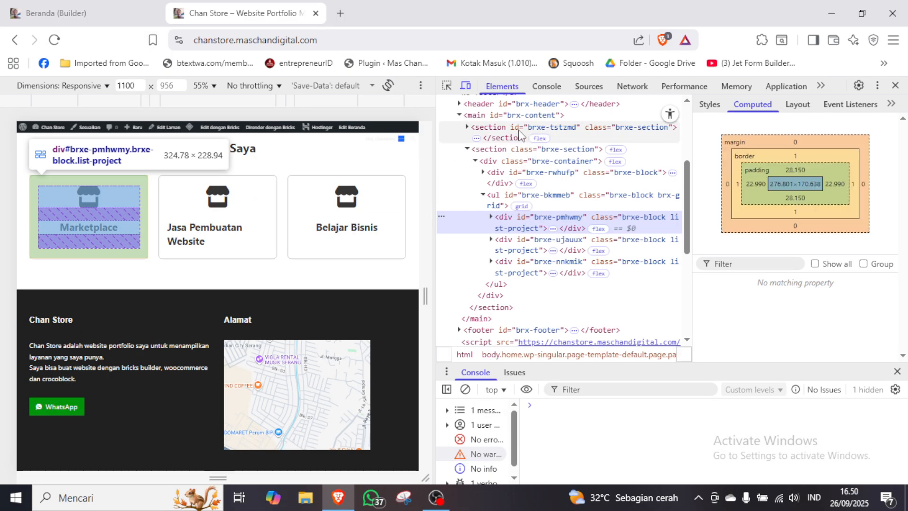
left_click(447, 86)
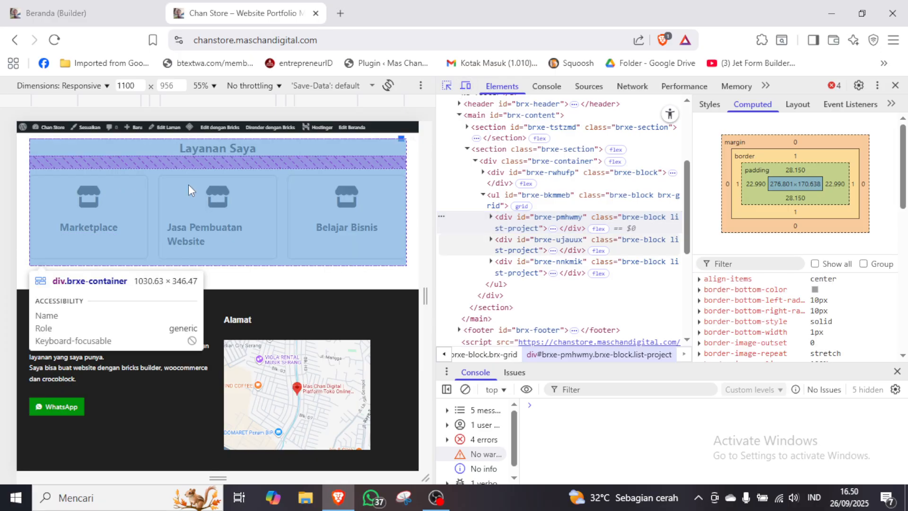
left_click(135, 180)
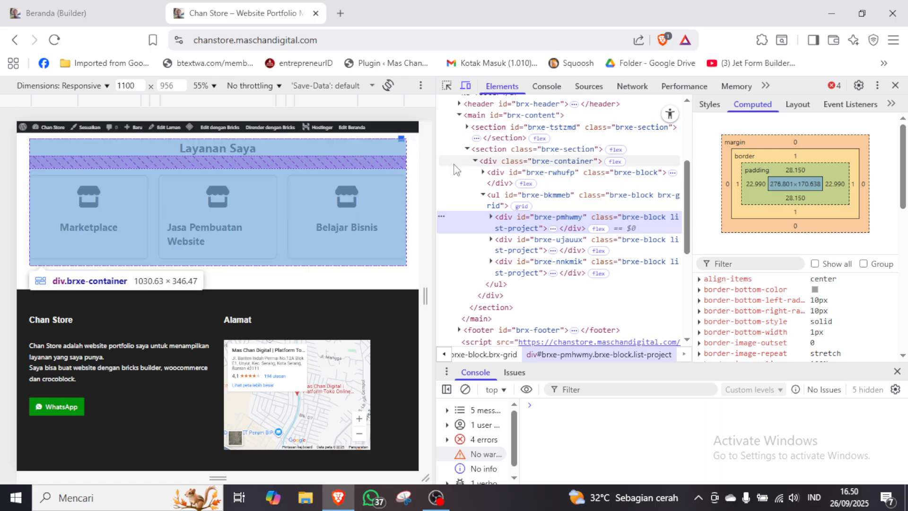
left_click(447, 87)
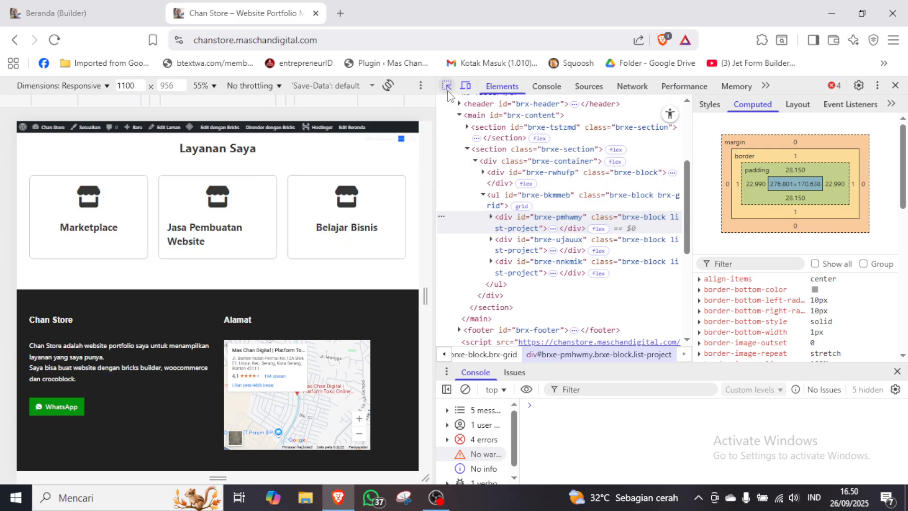
left_click(127, 177)
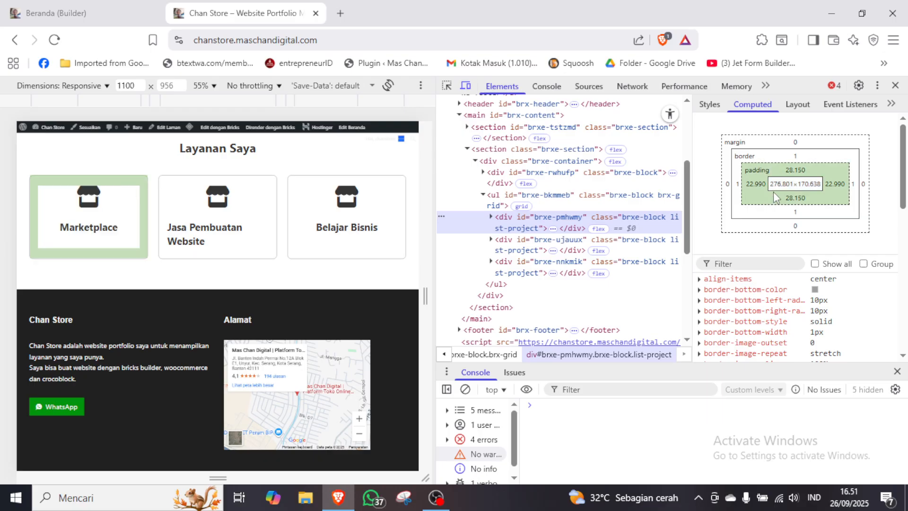
Expand the Marketplace card's markup in the developer tools, close them, and review the Layanan Saya cards on the live page.
left_click(491, 217)
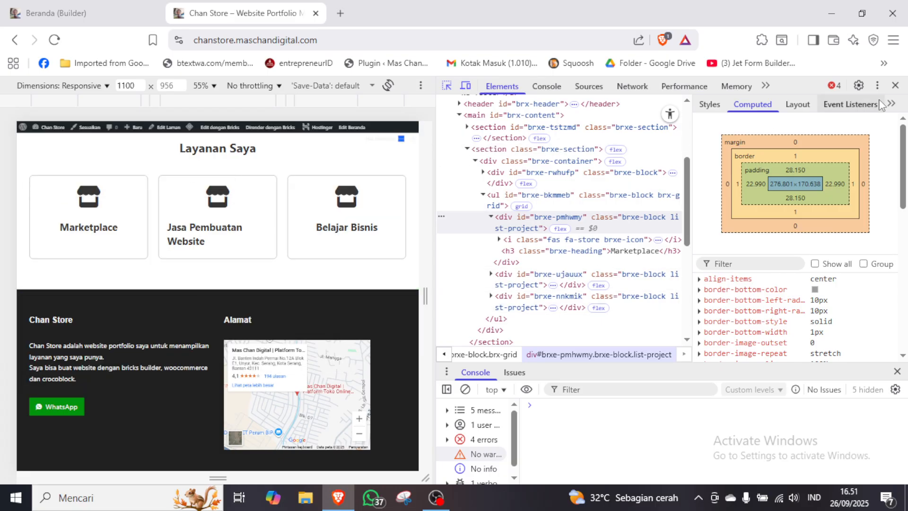
left_click(895, 85)
scroll(638, 173, "down", 5)
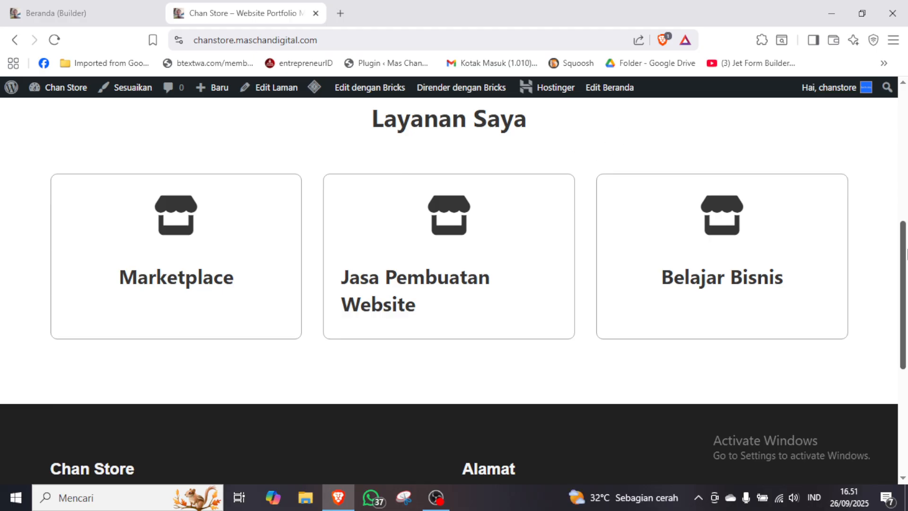
left_click_drag(906, 255, 906, 219)
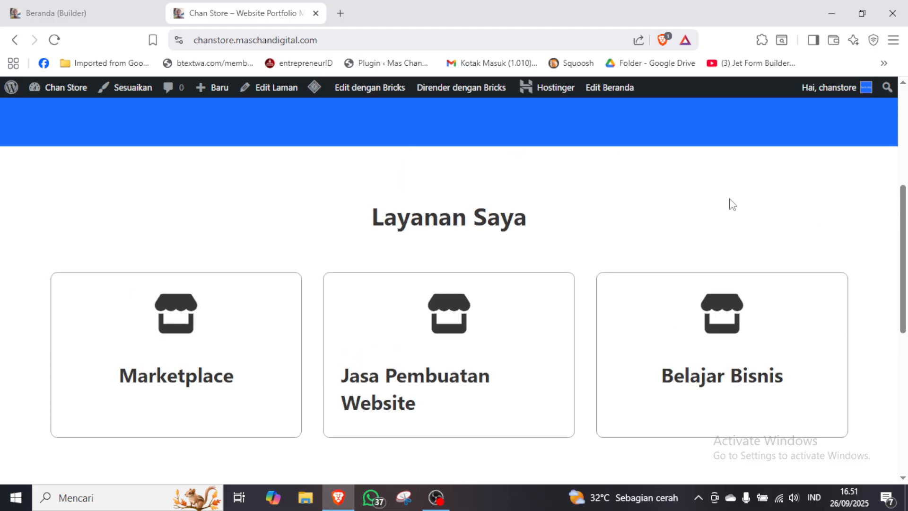
scroll(700, 199, "down", 1)
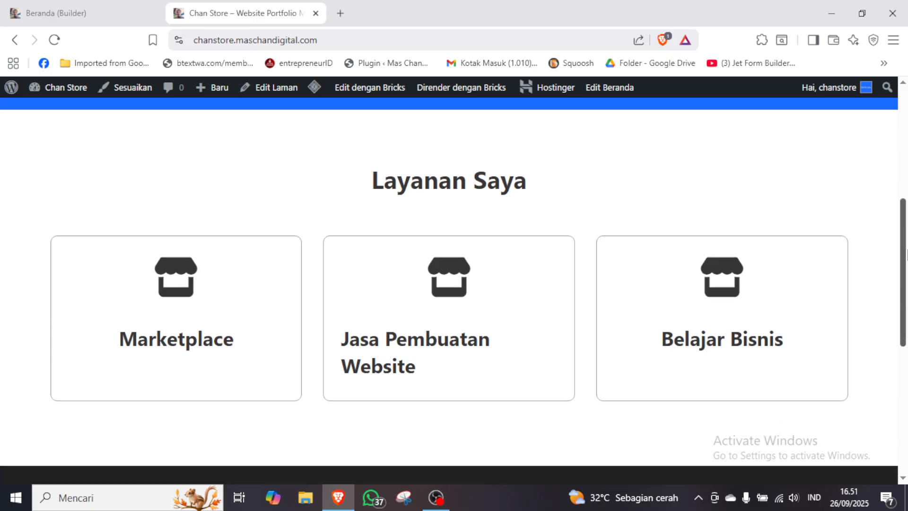
Inspect the card grid's responsiveness in the developer tools at viewport widths of 951, 700 and 1100 pixels, and close the tools.
right_click(656, 189)
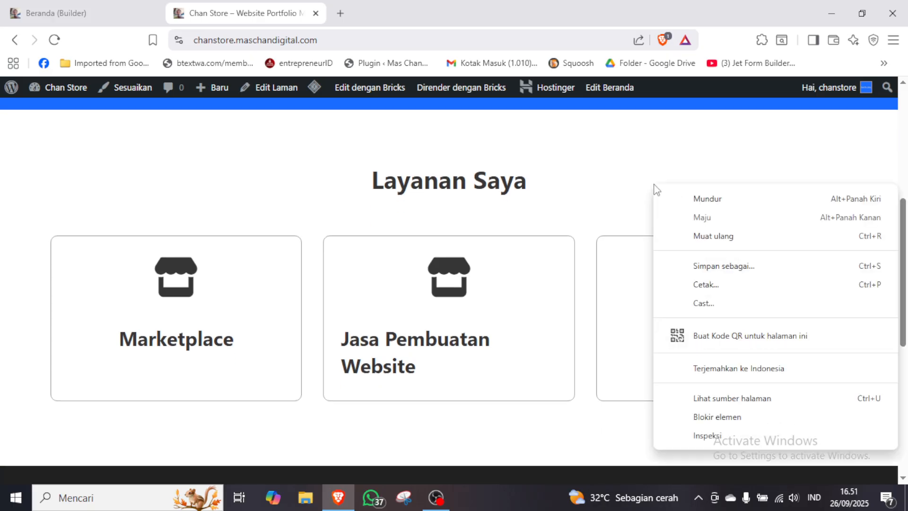
left_click(715, 434)
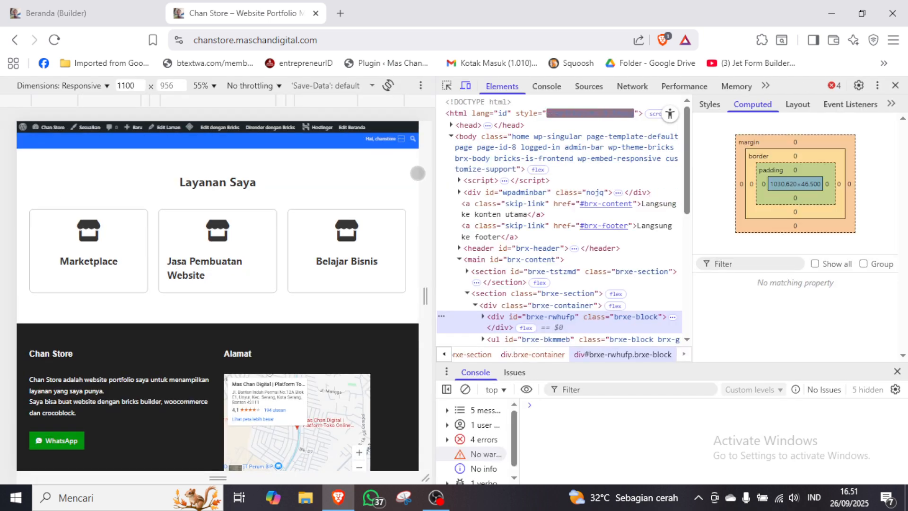
left_click_drag(418, 173, 391, 173)
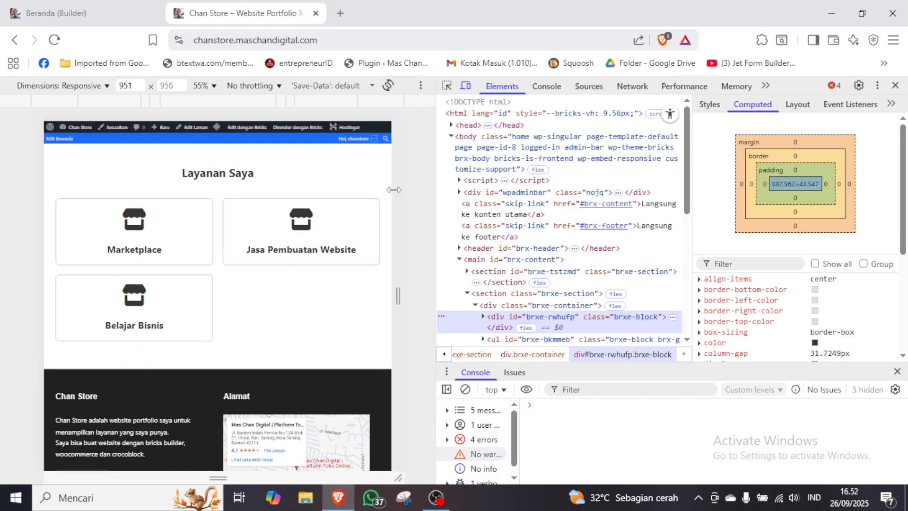
left_click_drag(393, 189, 353, 183)
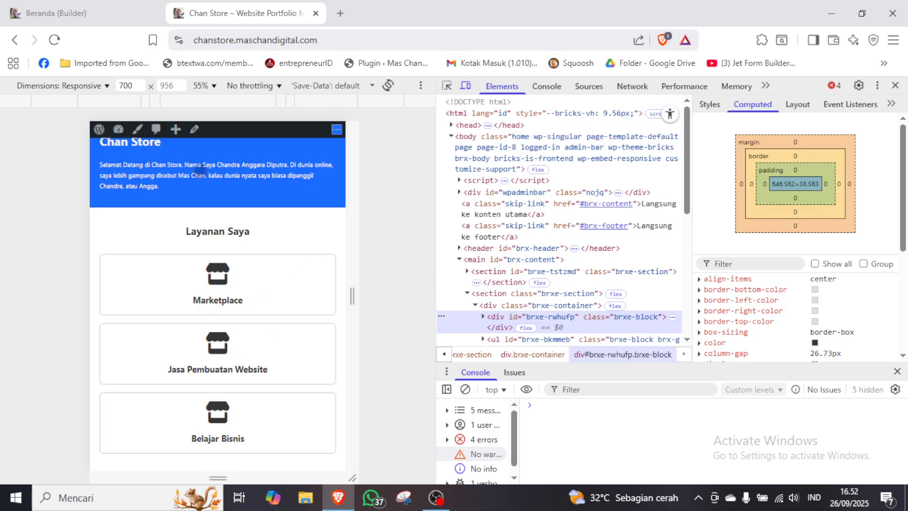
left_click(126, 86)
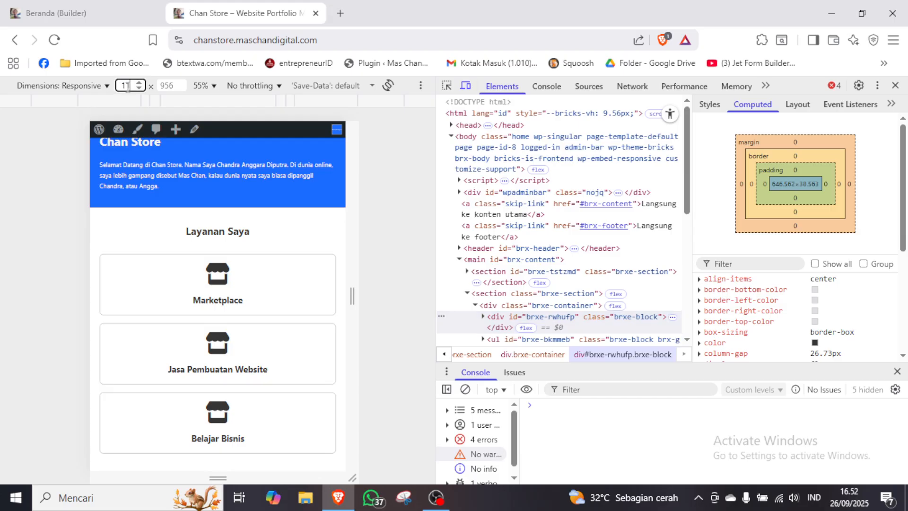
key("Return")
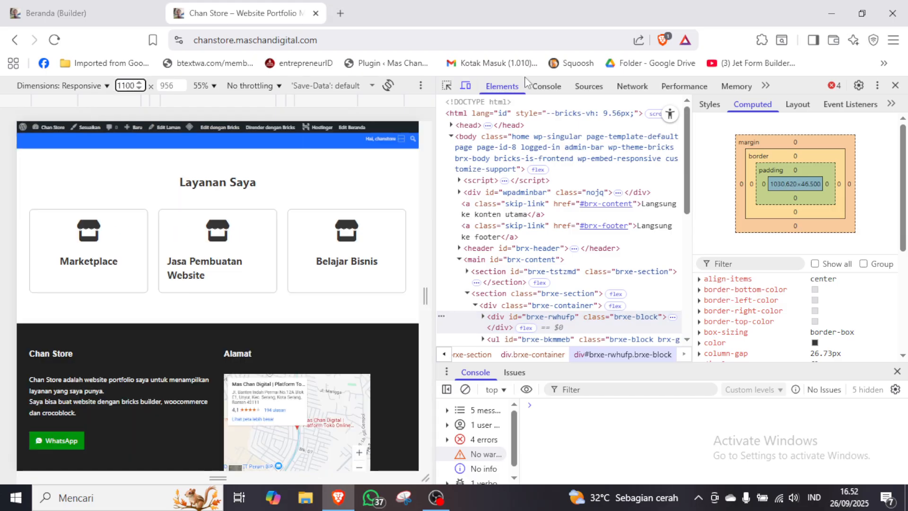
left_click(895, 86)
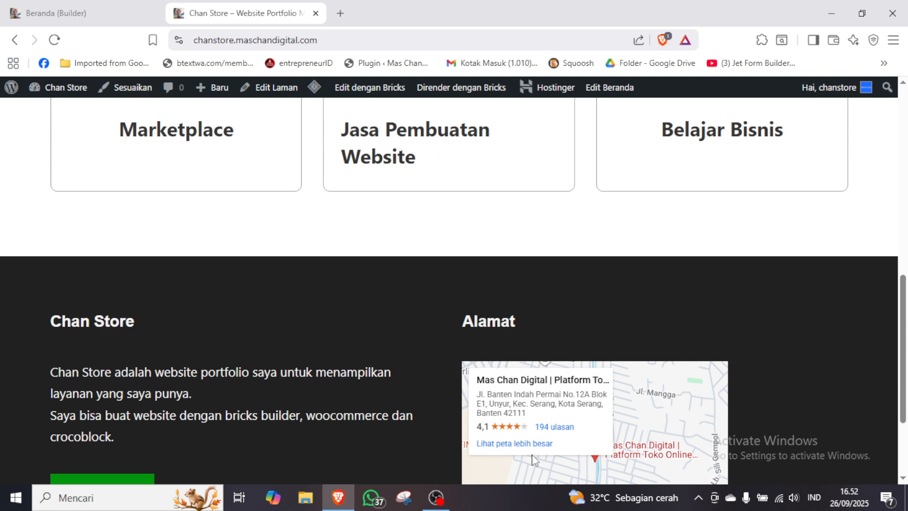
Review the live homepage from the hero section down to the Layanan Saya cards.
left_click(435, 498)
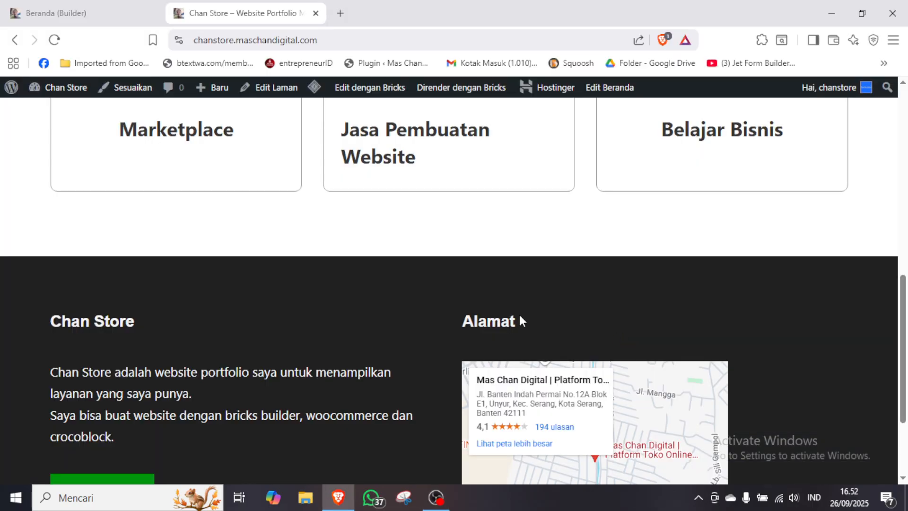
scroll(487, 158, "up", 10)
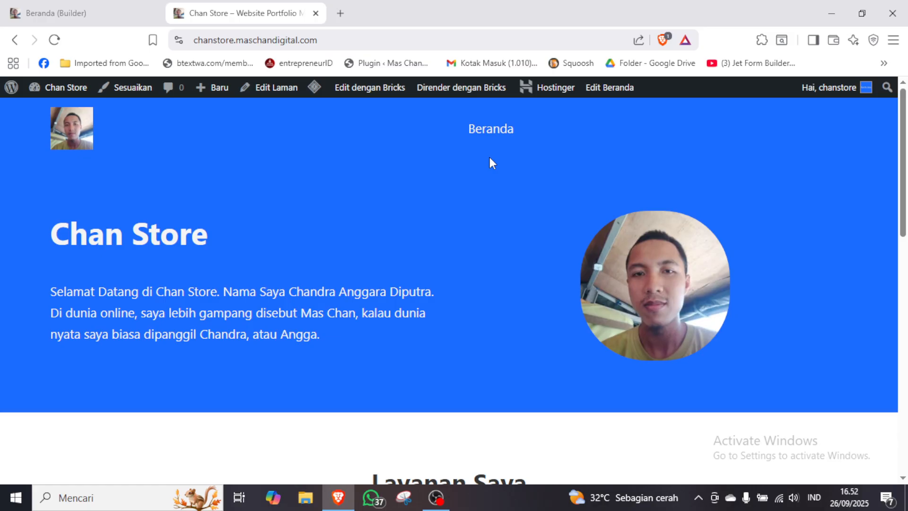
left_click_drag(904, 143, 907, 257)
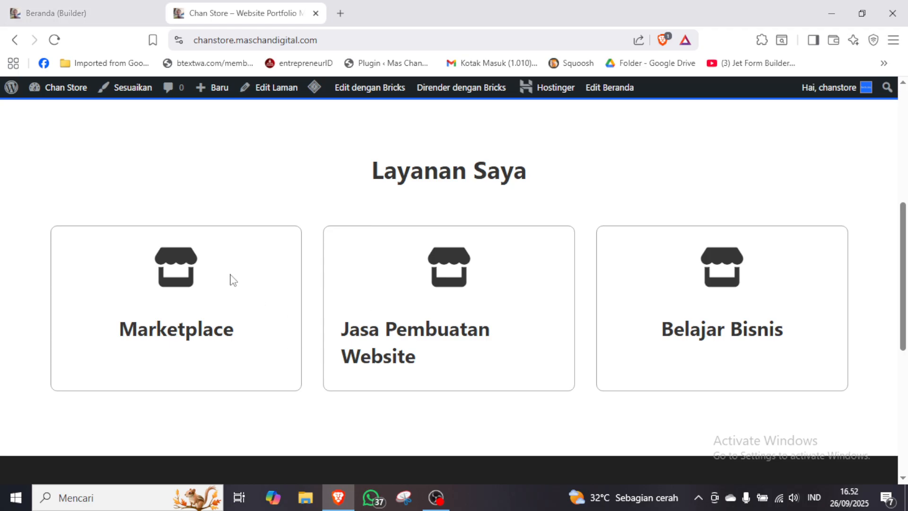
In the Bricks builder, set the Marketplace heading's font size in List Project 1 to the text-m variable and copy the value.
left_click(93, 7)
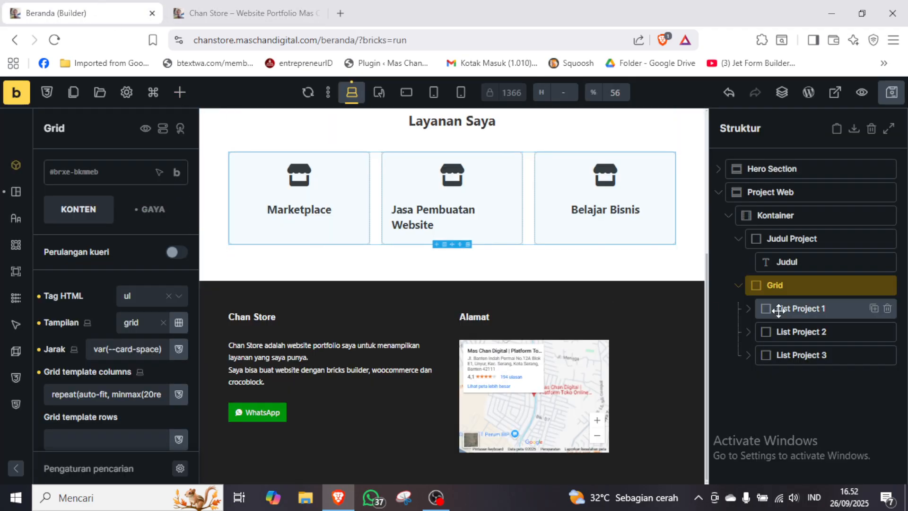
left_click(750, 311)
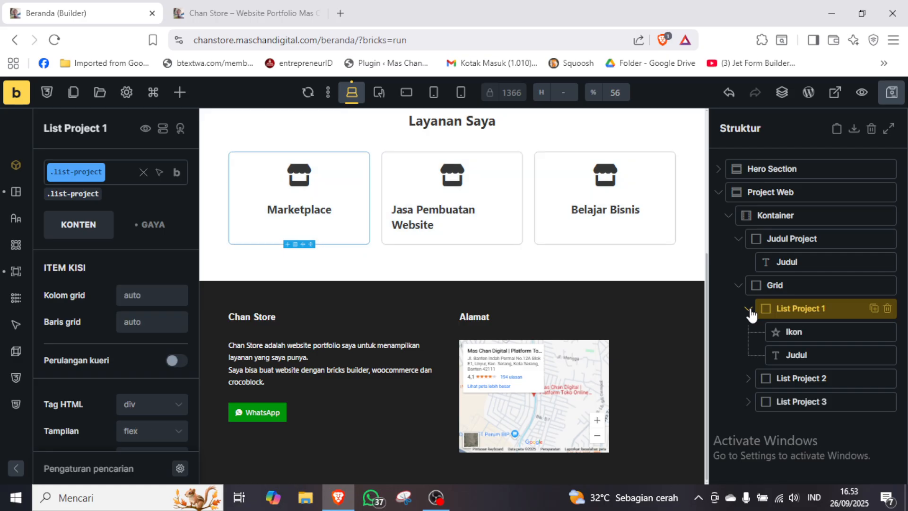
left_click(806, 355)
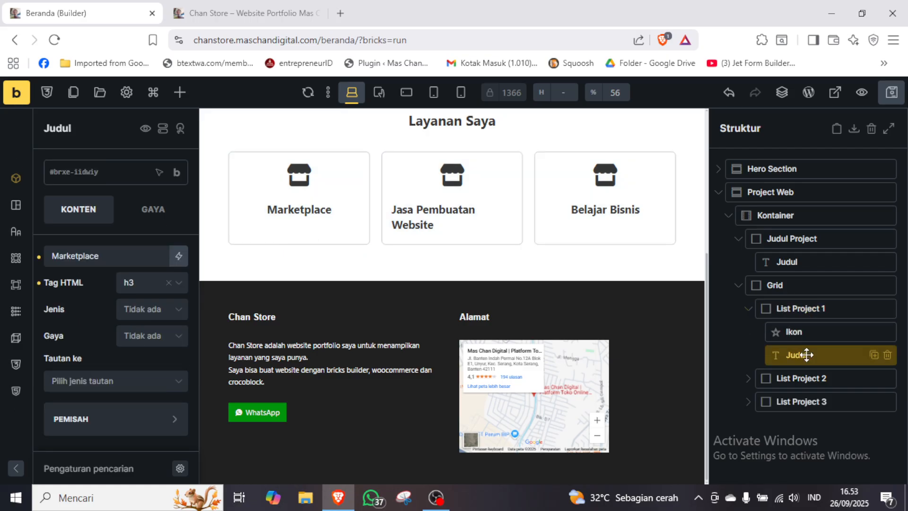
left_click(155, 208)
scroll(154, 209, "down", 1)
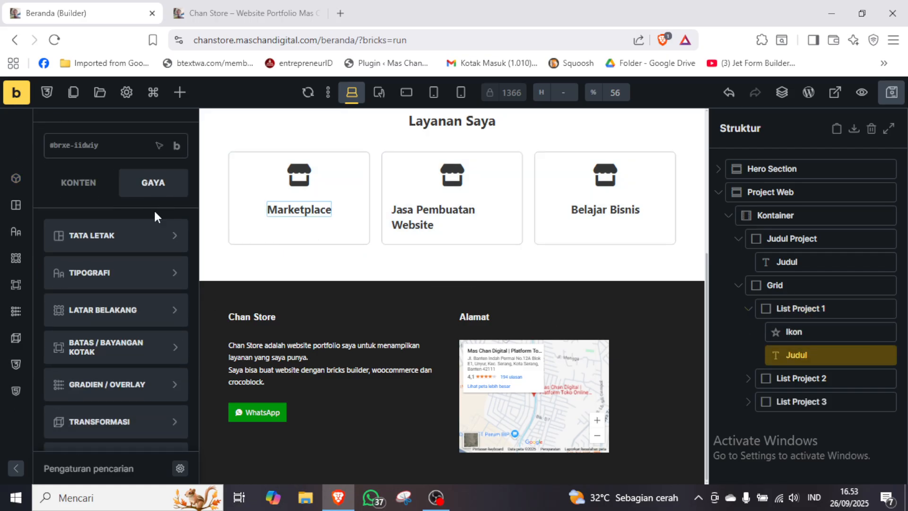
left_click(148, 274)
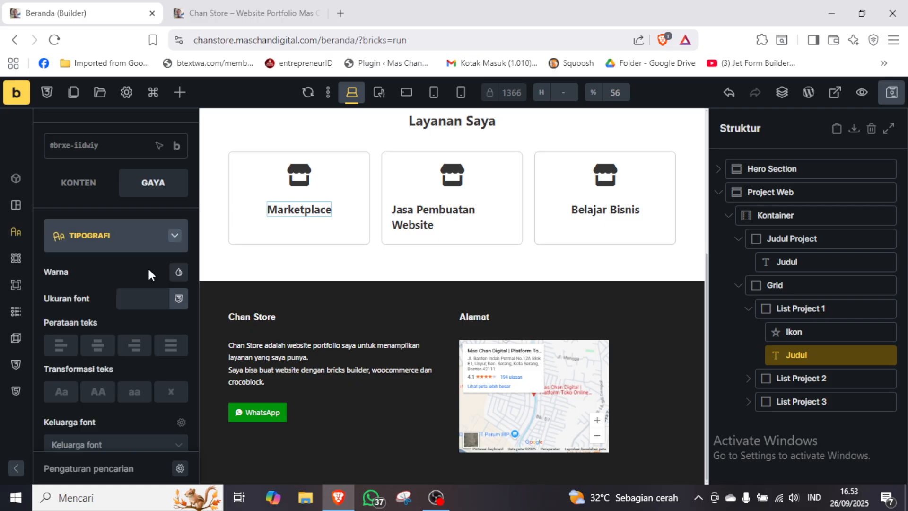
left_click(179, 297)
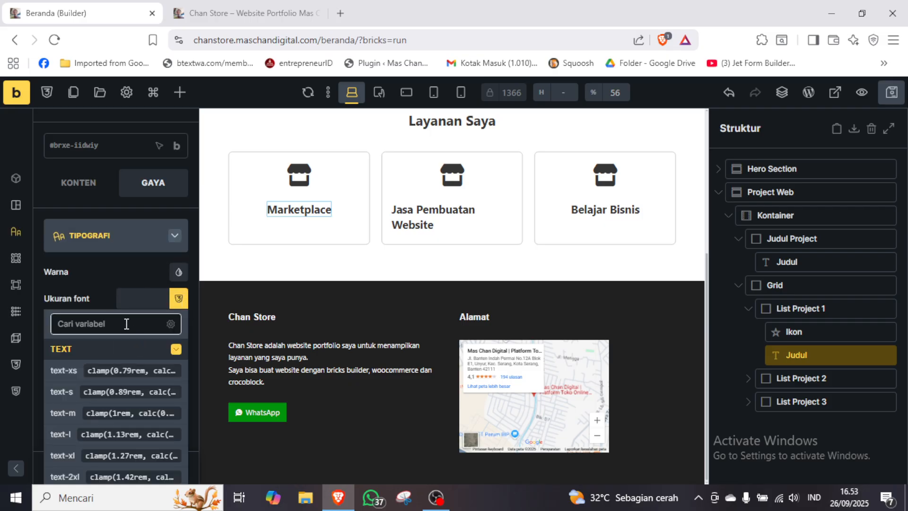
type("m")
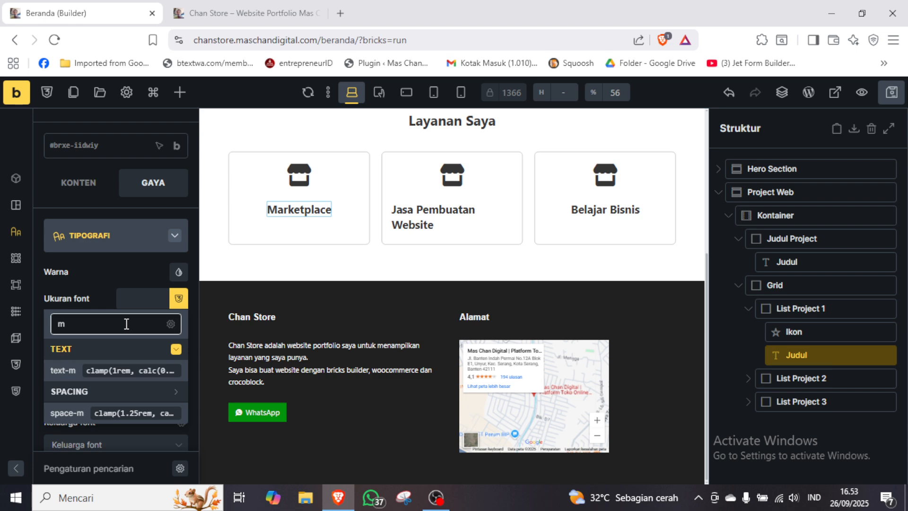
left_click(66, 370)
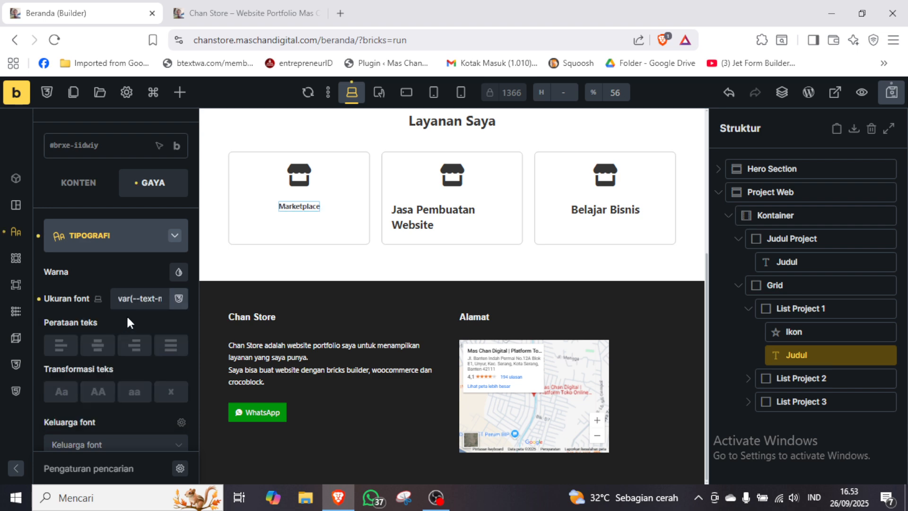
triple_click(156, 301)
key("ctrl+c")
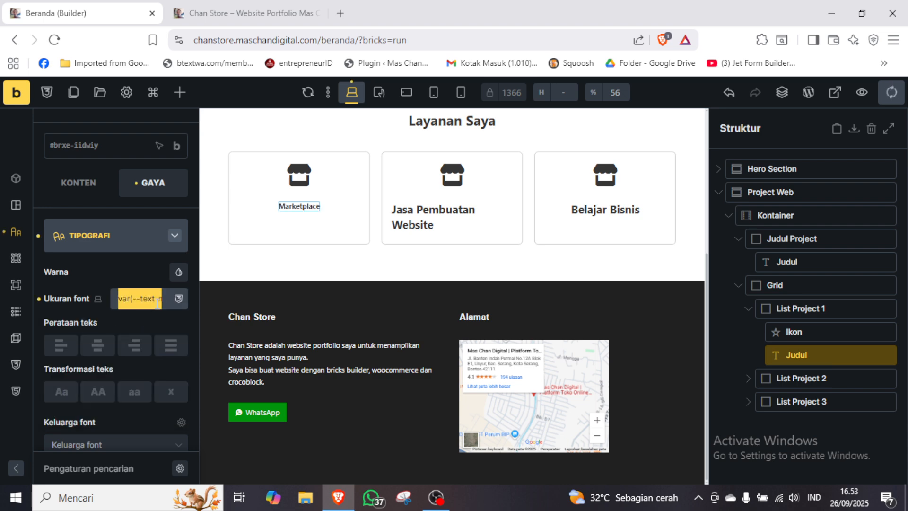
Apply the copied var(--text-m) font size to the Jasa Pembuatan Website heading in List Project 2.
left_click(747, 308)
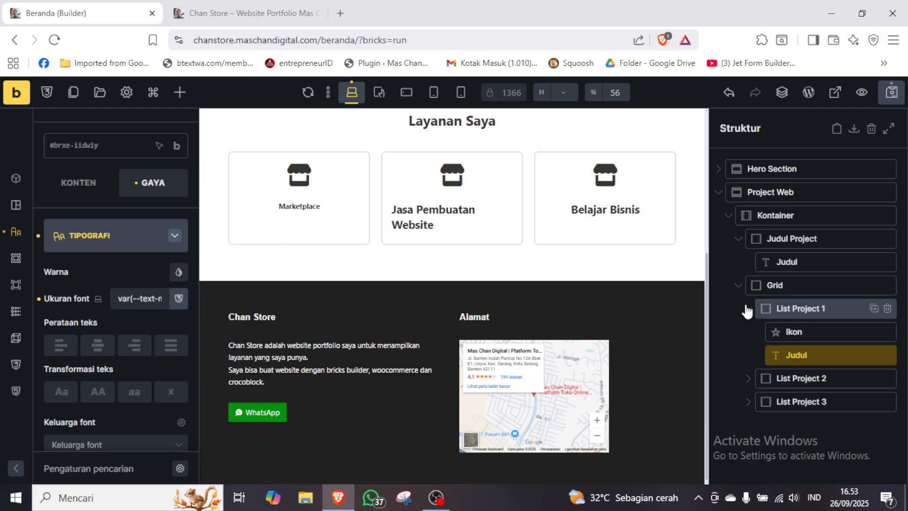
left_click(747, 310)
left_click(747, 334)
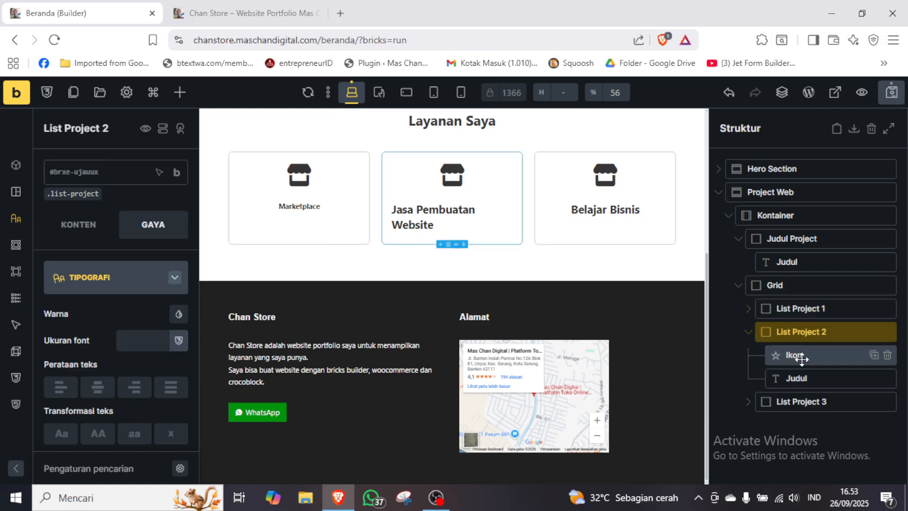
left_click(800, 378)
left_click(155, 325)
key("ctrl+v")
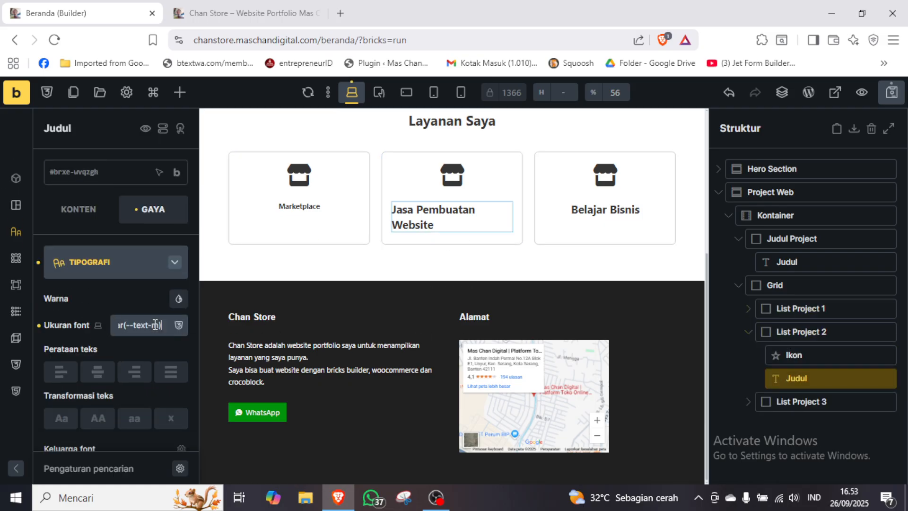
left_click(142, 278)
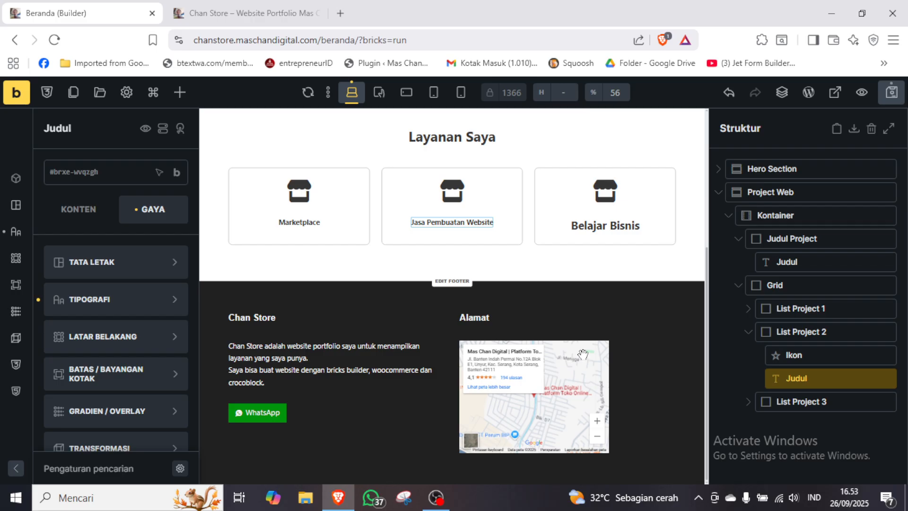
Apply the copied var(--text-m) font size to the Belajar Bisnis heading in List Project 3.
left_click(747, 403)
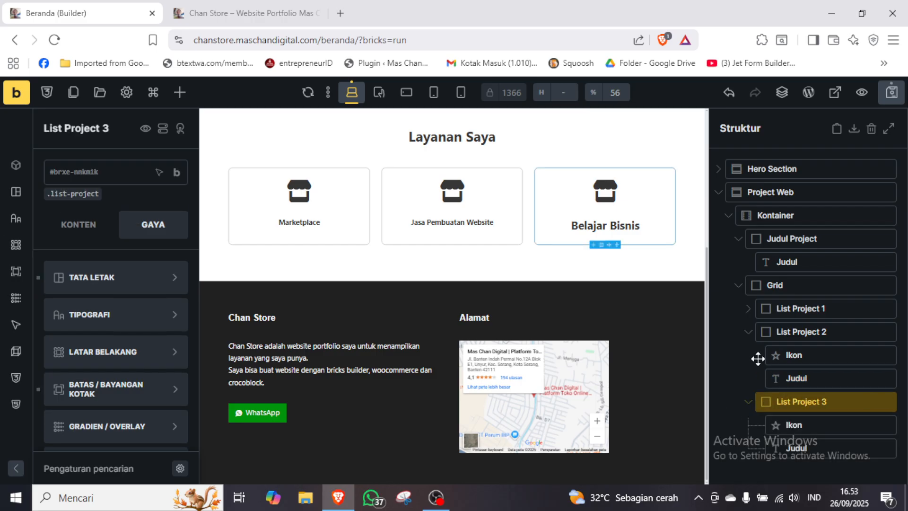
left_click(748, 332)
left_click(806, 401)
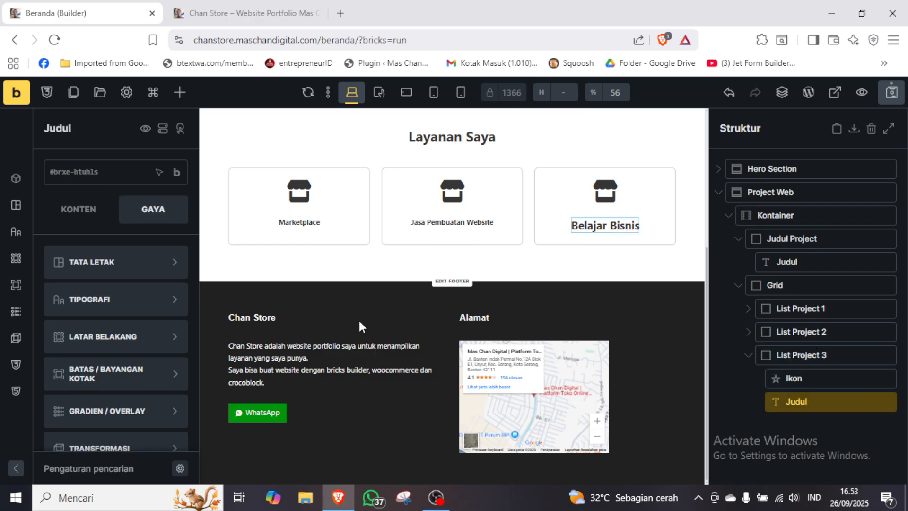
left_click(154, 294)
left_click(151, 321)
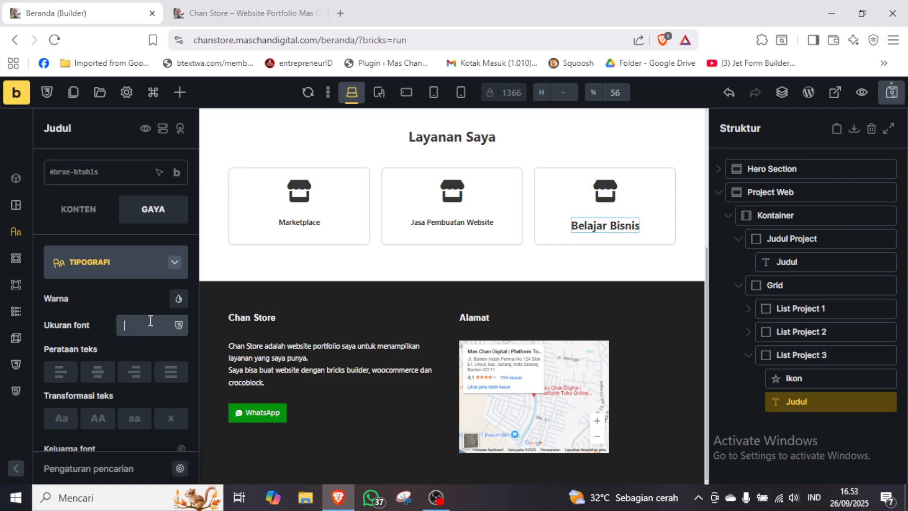
type("var(--text-m)")
left_click(141, 267)
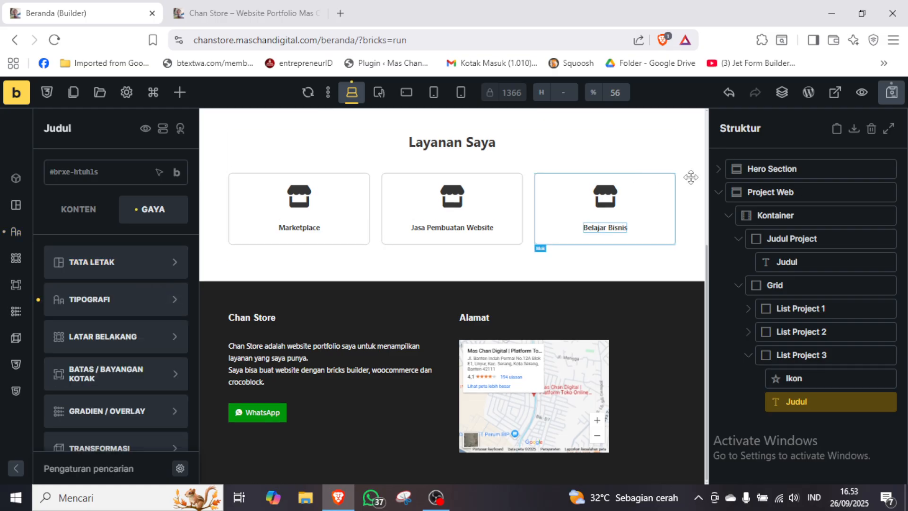
Save the page, reload the live site to check the card headings, and return to the builder.
left_click(898, 101)
left_click(259, 14)
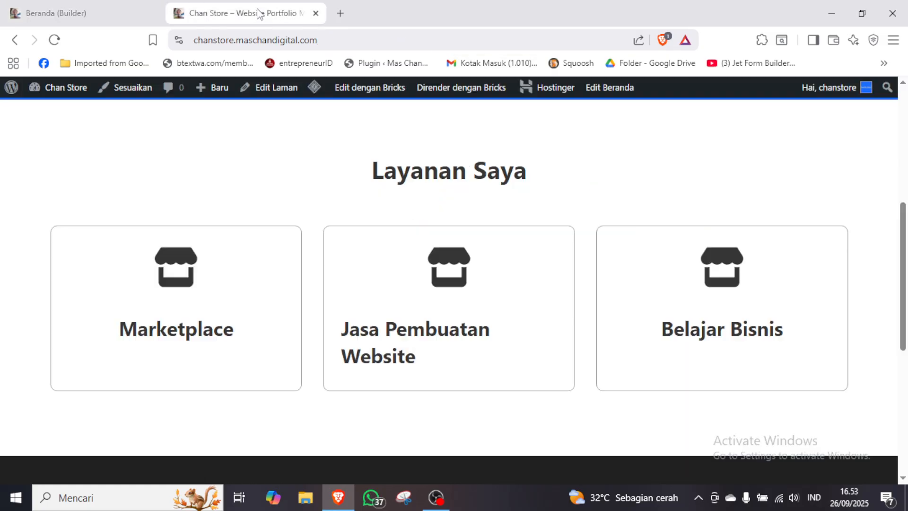
key("F5")
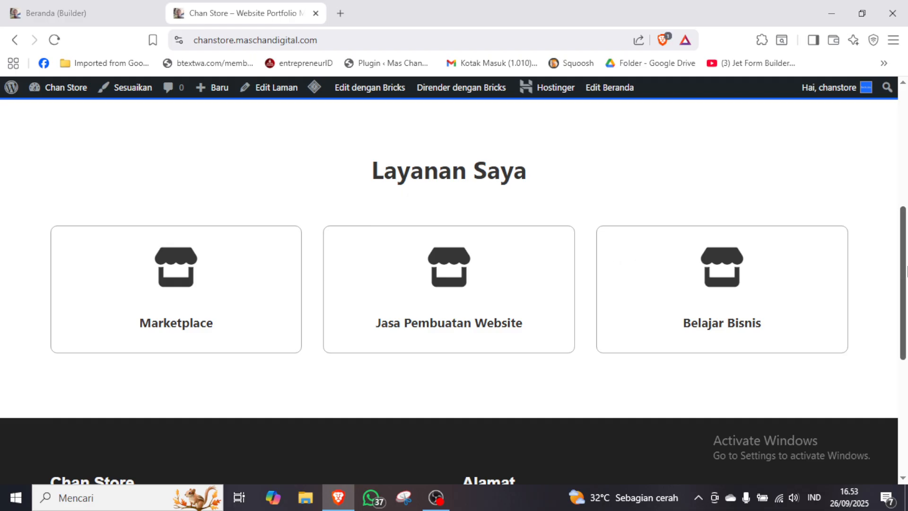
left_click_drag(906, 271, 907, 277)
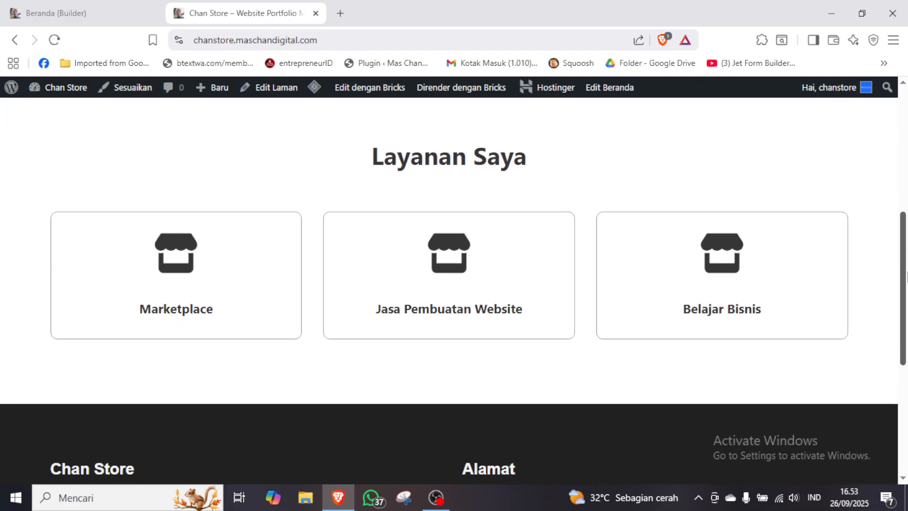
left_click(100, 10)
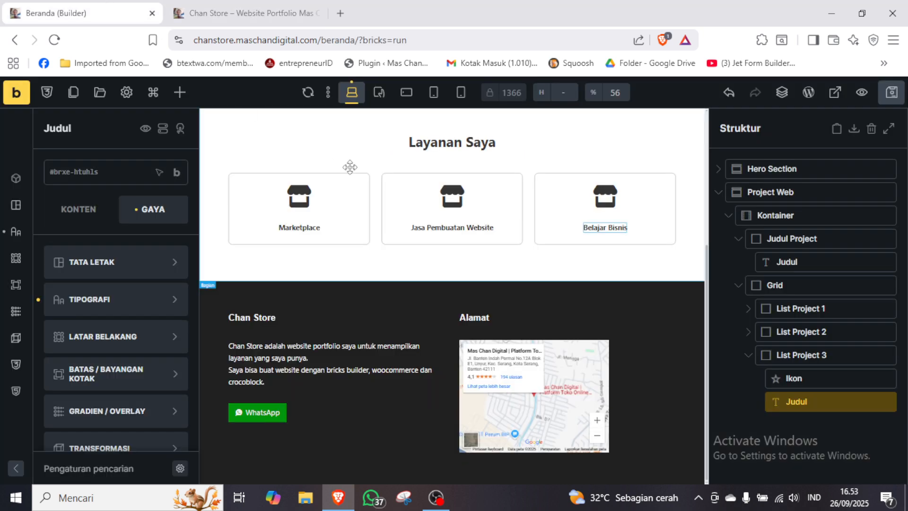
Set the link type of the Marketplace card's icon in List Project 1 to Kustom URL.
left_click(747, 357)
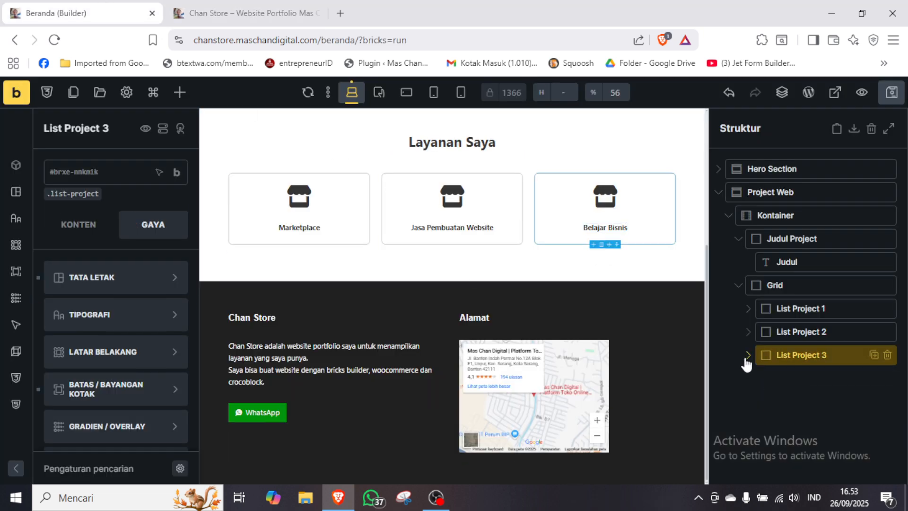
left_click(746, 312)
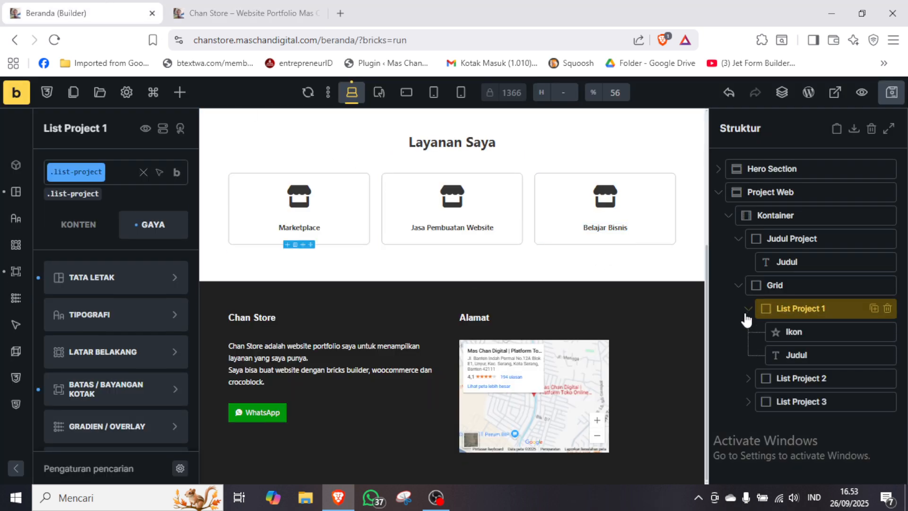
left_click(812, 333)
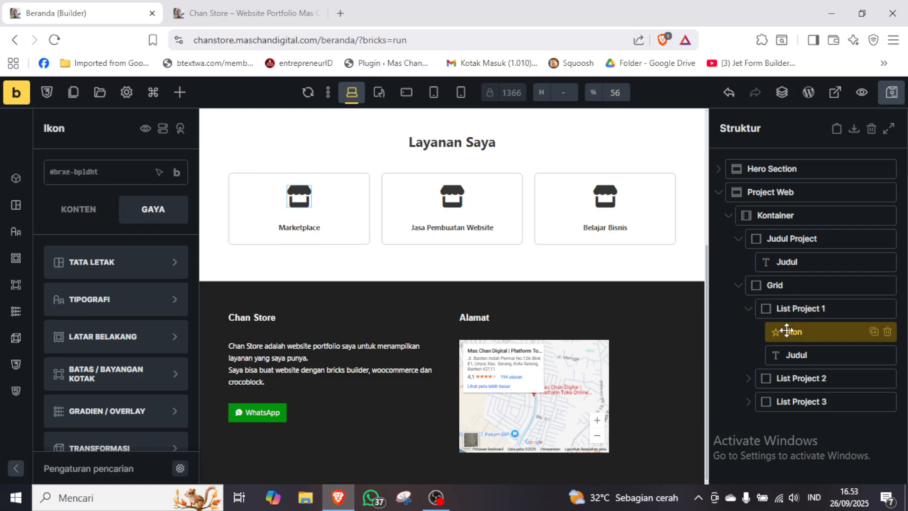
left_click(98, 208)
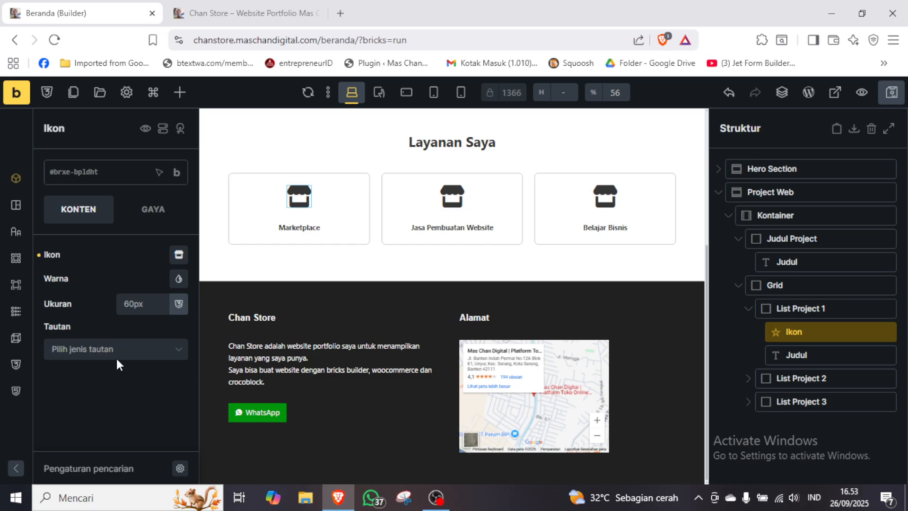
left_click(133, 350)
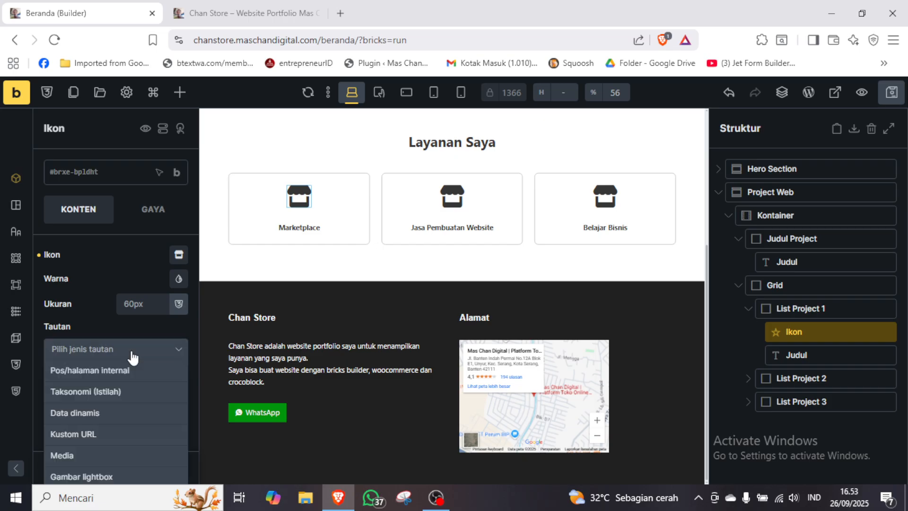
scroll(133, 358, "down", 1)
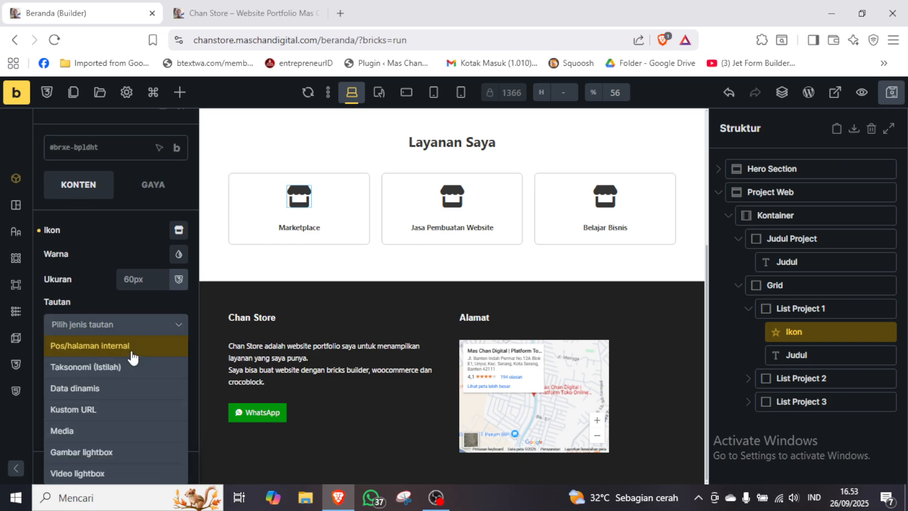
left_click(92, 415)
left_click(128, 376)
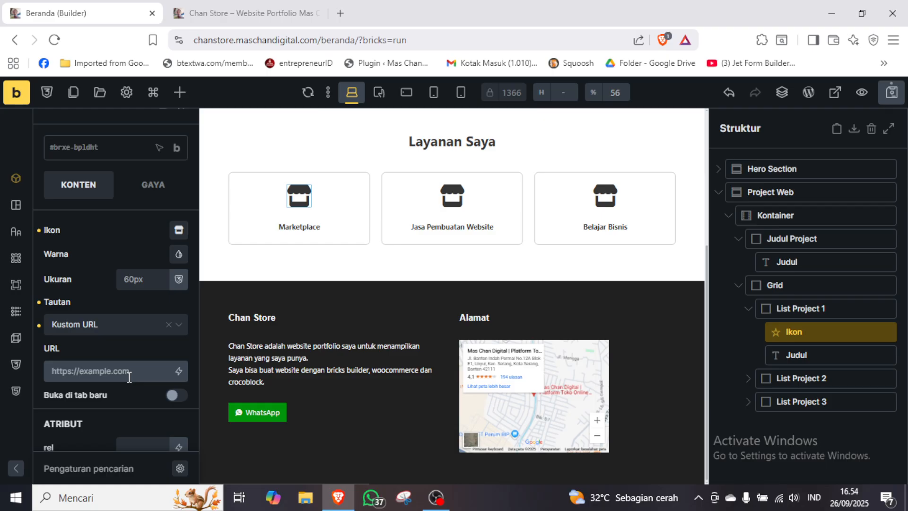
type("https")
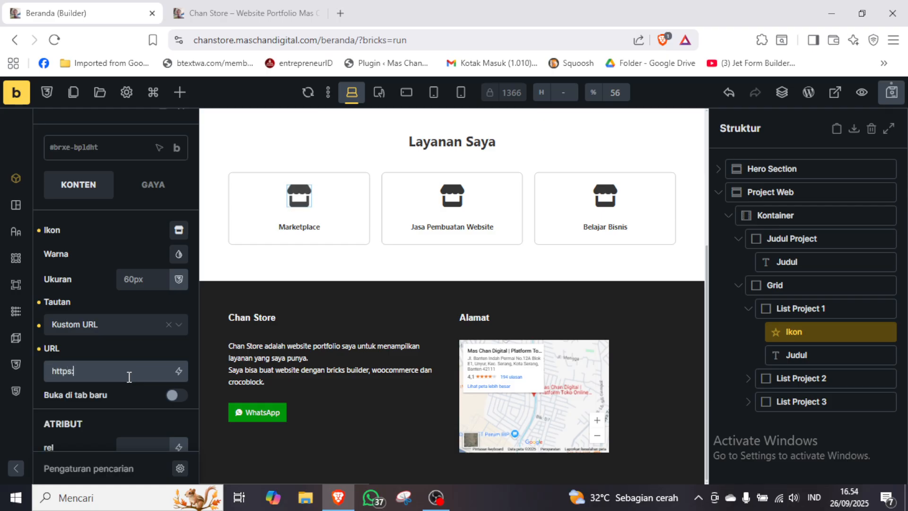
type("://mascha")
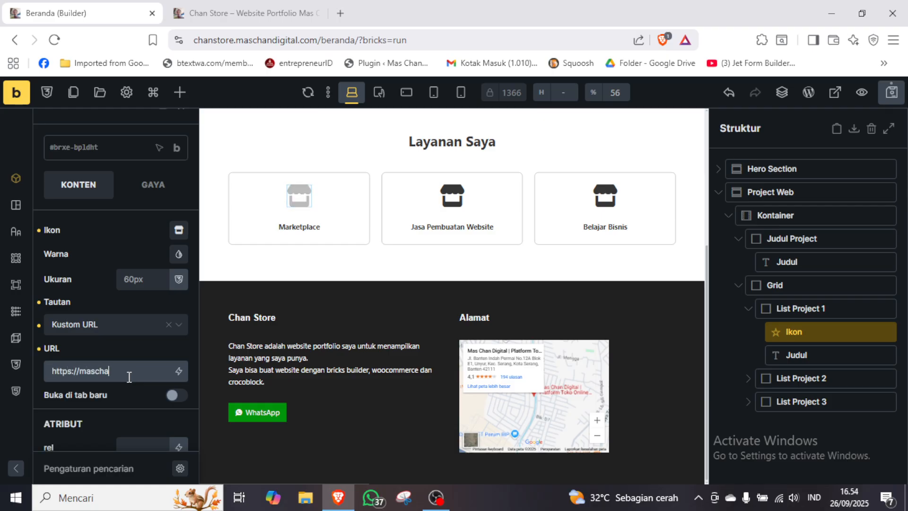
type("ndigital.com/")
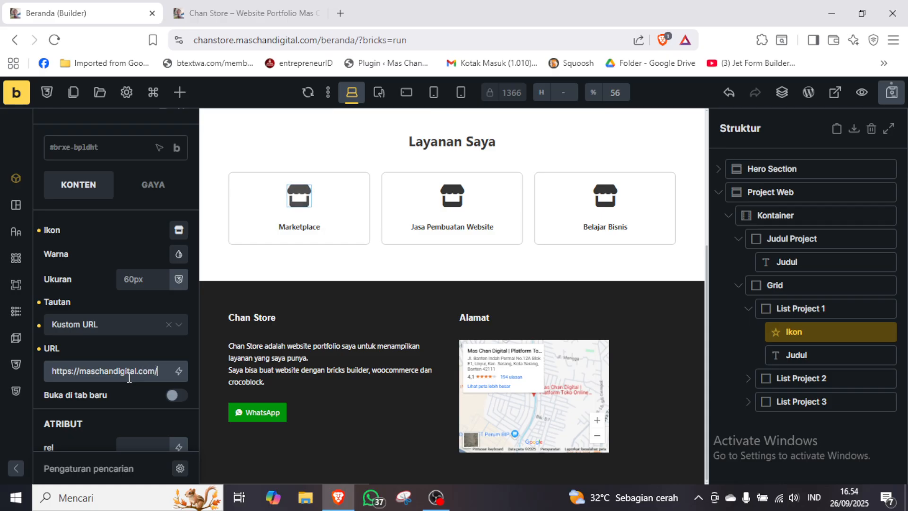
left_click(178, 395)
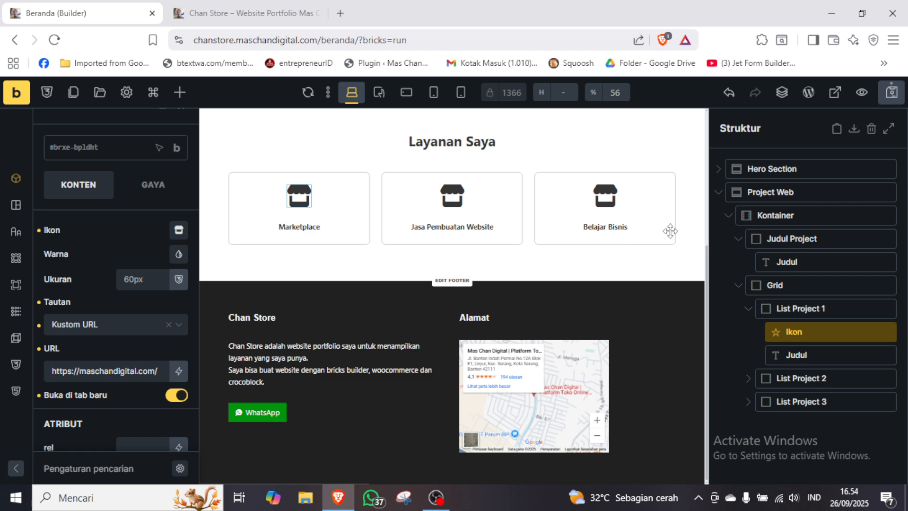
left_click(891, 92)
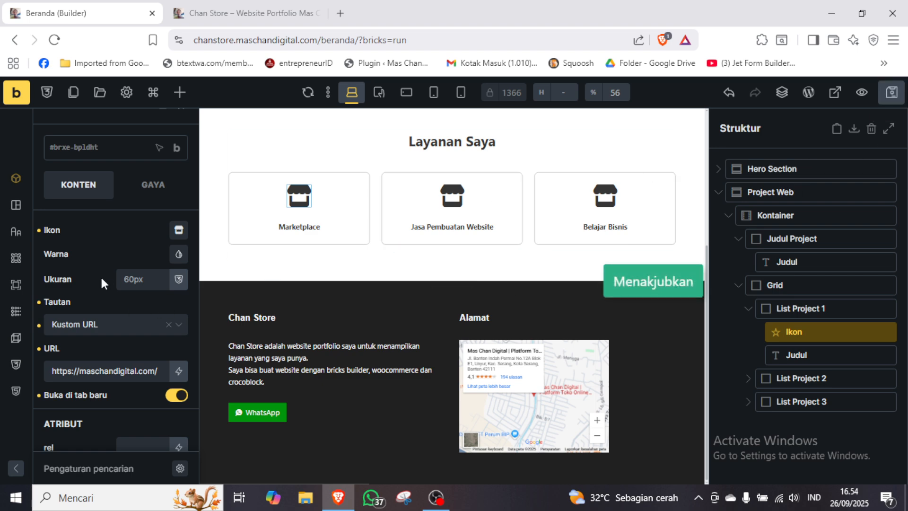
Set the title attribute of the Marketplace icon's link to "Layanan Mas Chan Digital".
scroll(100, 275, "down", 3)
left_click(151, 404)
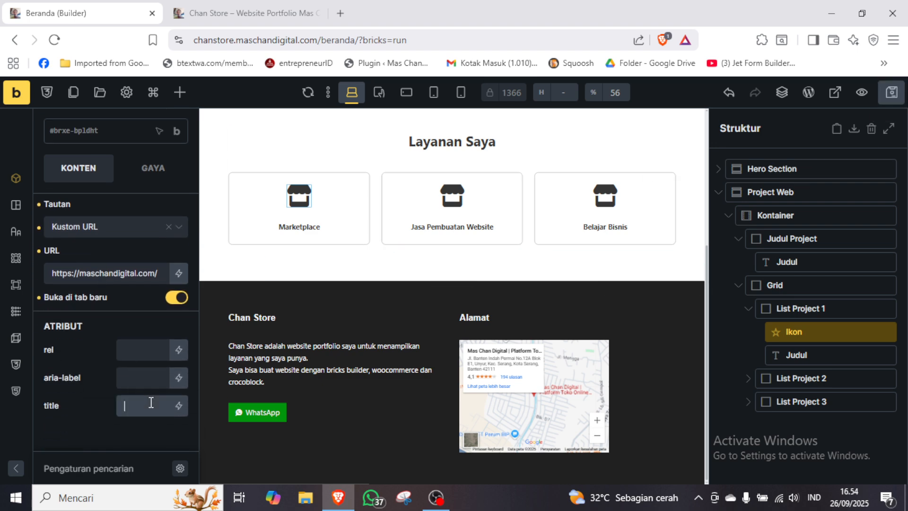
type("Layanan Mas")
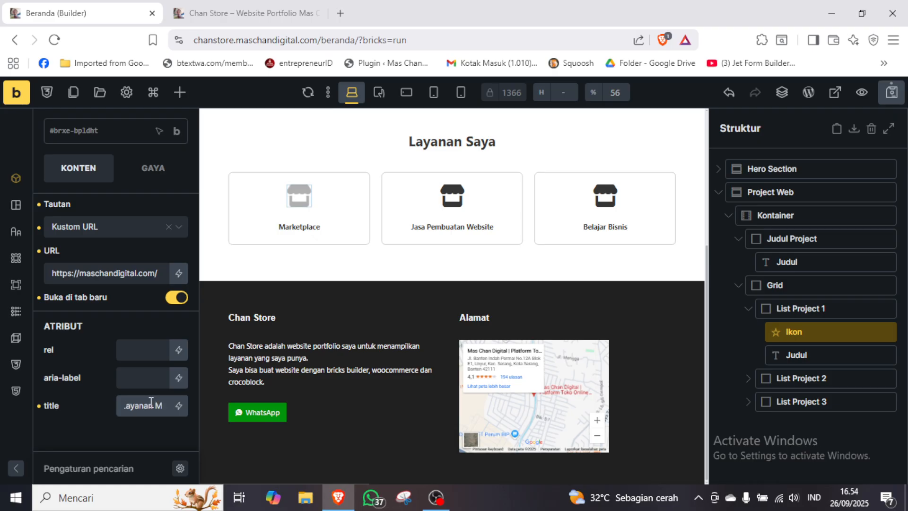
type(" Chan Digital")
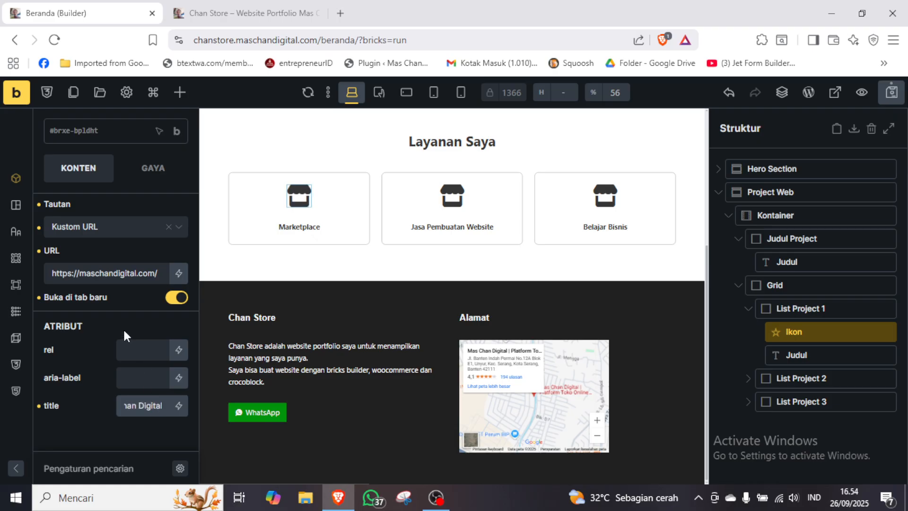
left_click(124, 322)
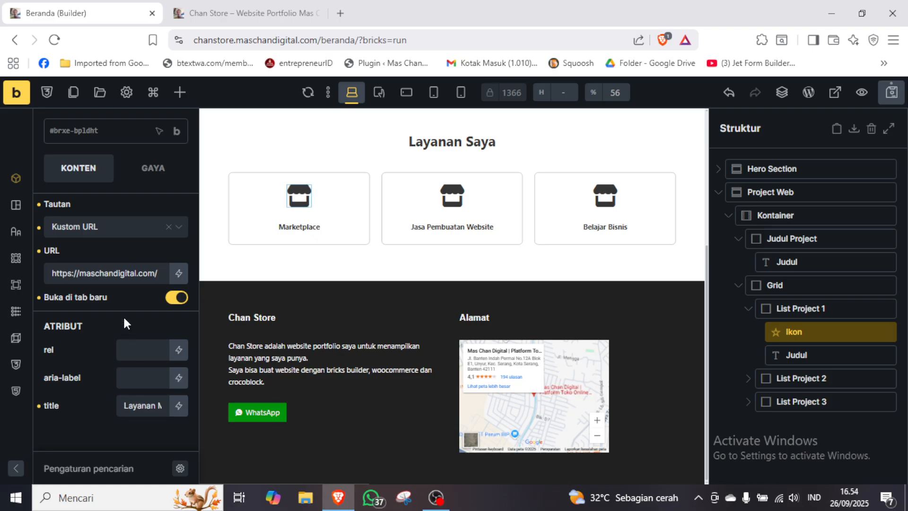
Set the link type of the Jasa Pembuatan Website icon in List Project 2 to Kustom URL.
left_click(754, 308)
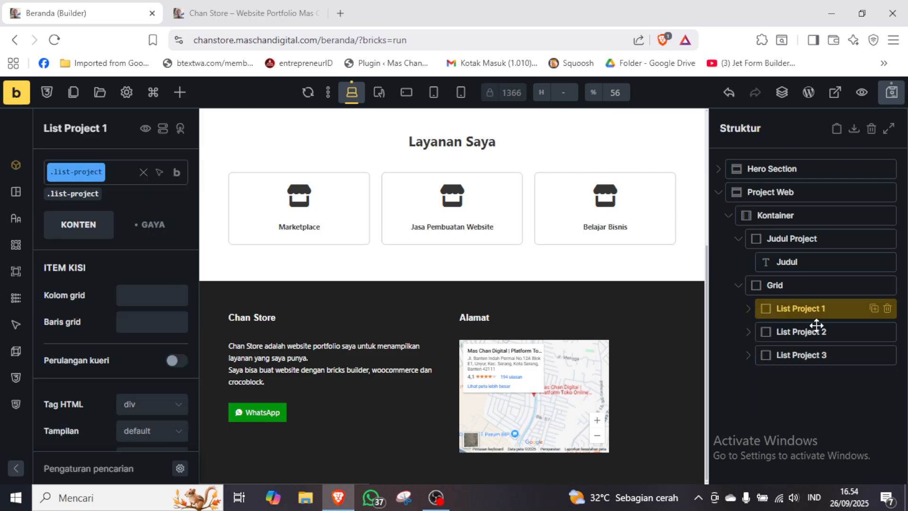
left_click(756, 332)
left_click(804, 355)
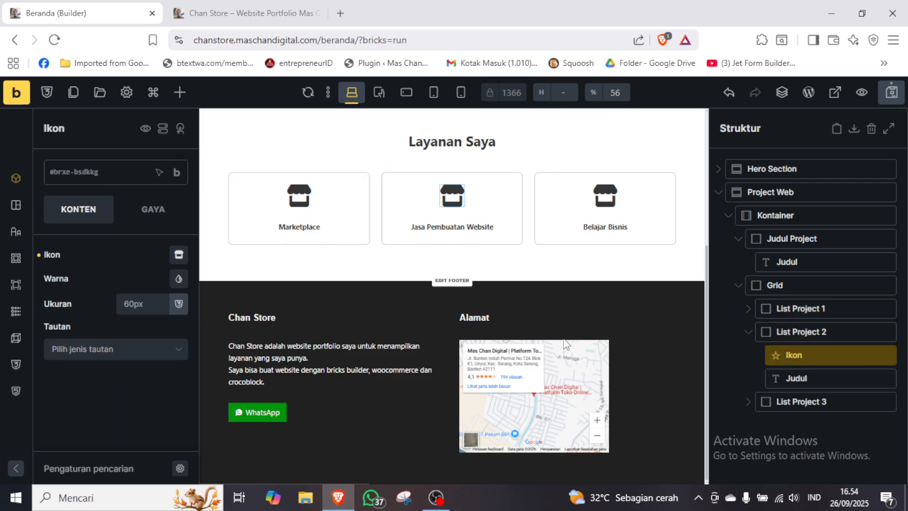
left_click(110, 350)
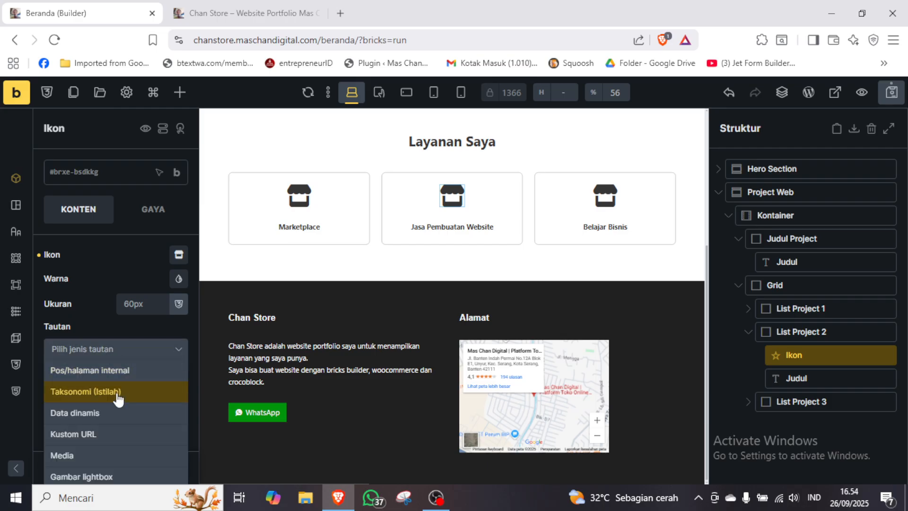
left_click(107, 434)
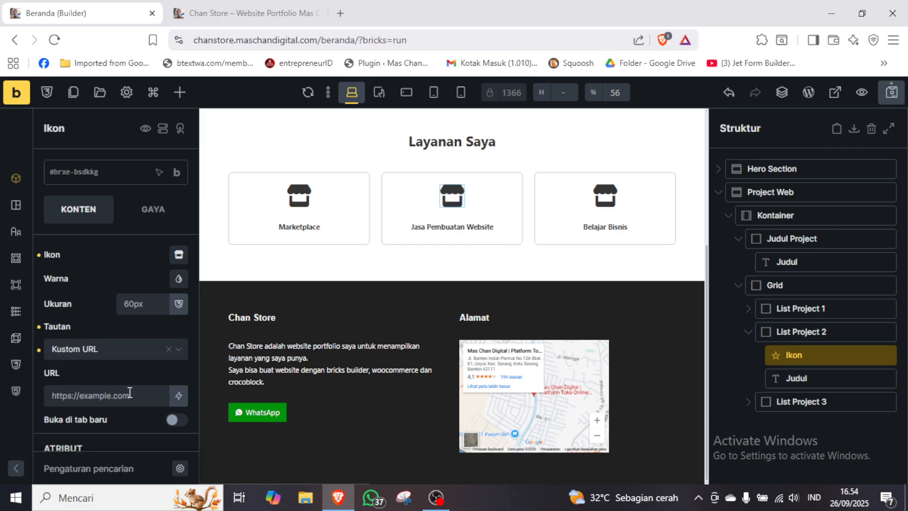
left_click(131, 395)
type("https")
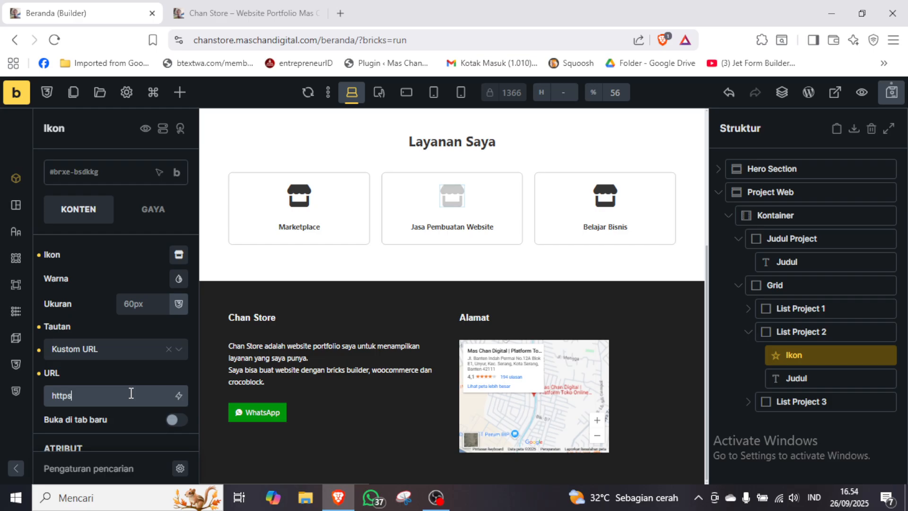
type("://")
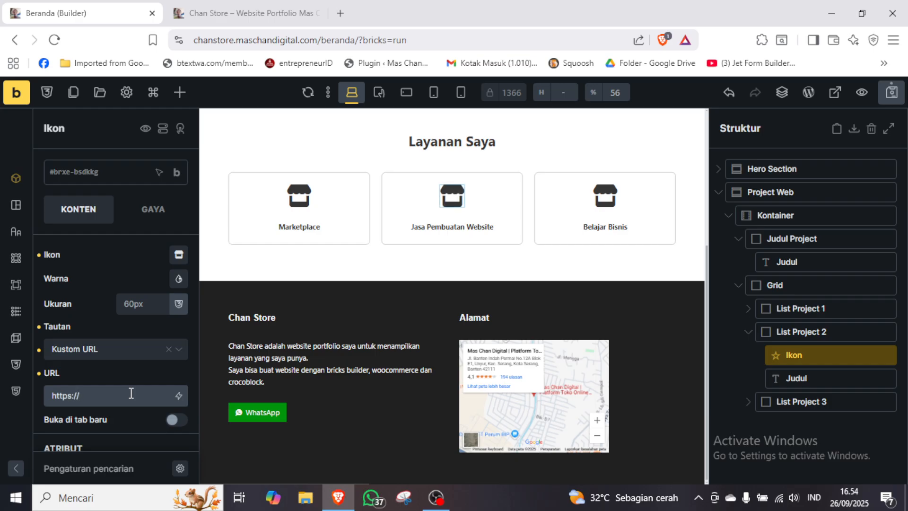
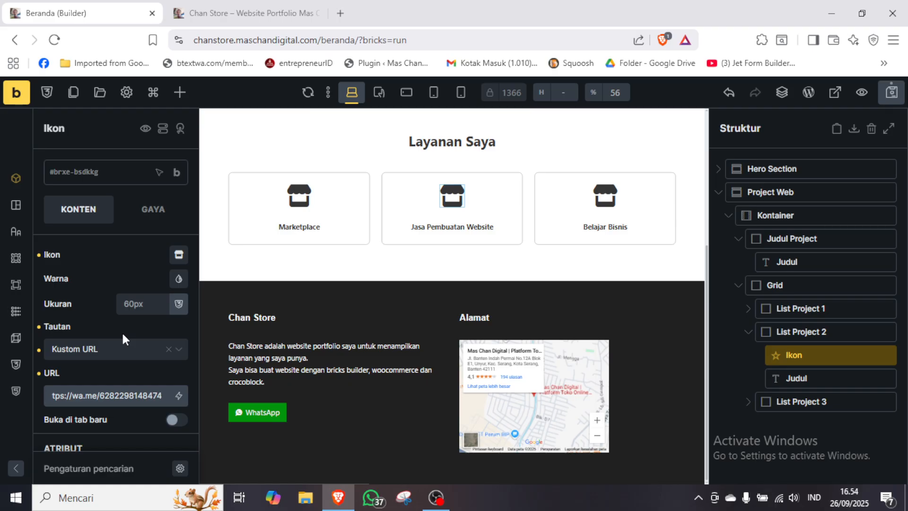
left_click(177, 420)
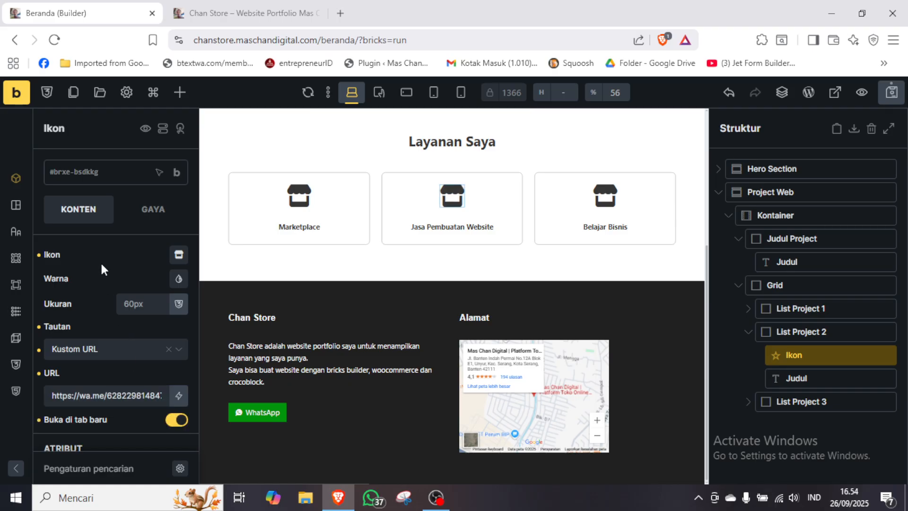
Replace the Jasa Pembuatan Website card's icon with the WhatsApp icon from the Ionicons set.
left_click(179, 255)
left_click(110, 308)
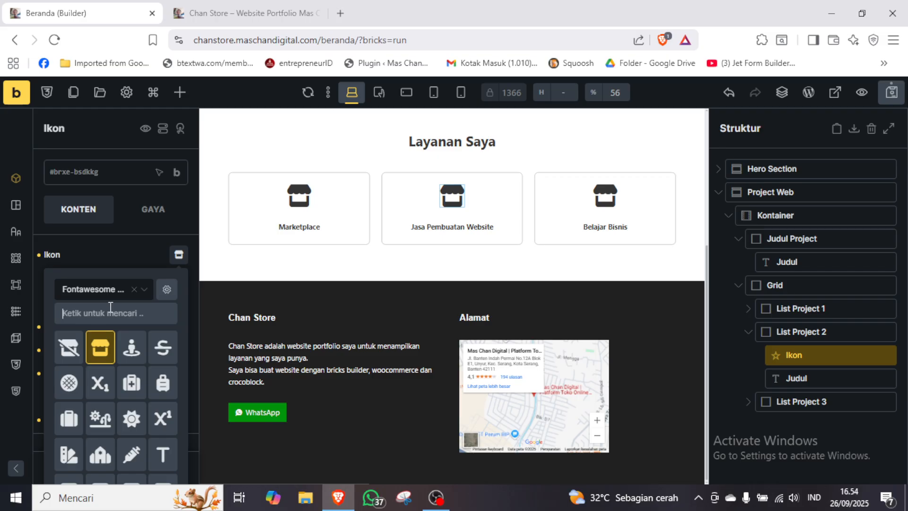
type("whatsapp")
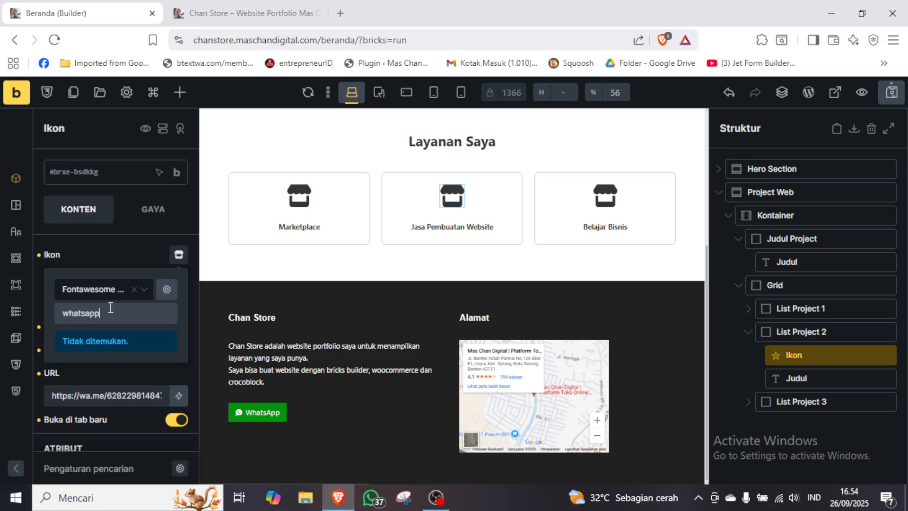
double_click(110, 307)
key("ctrl+c")
left_click(109, 290)
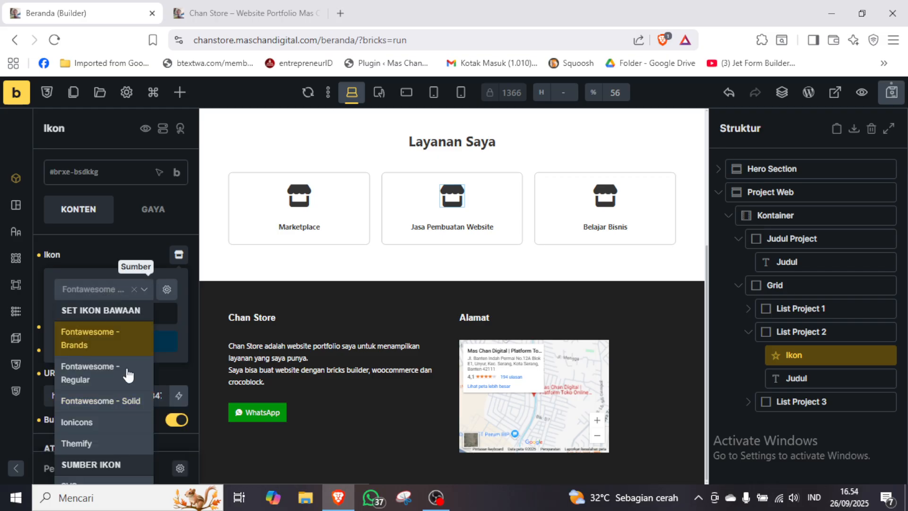
left_click(109, 431)
left_click(133, 308)
key("ctrl+v")
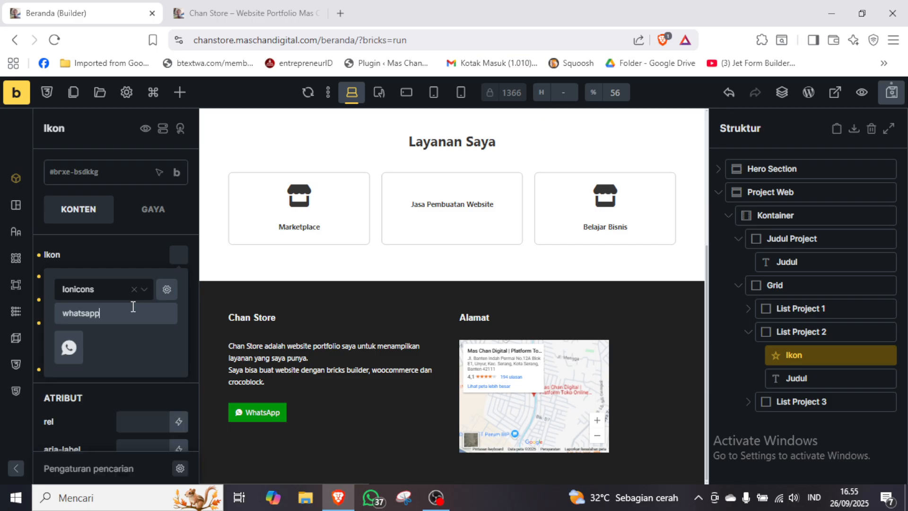
left_click(69, 350)
left_click(131, 255)
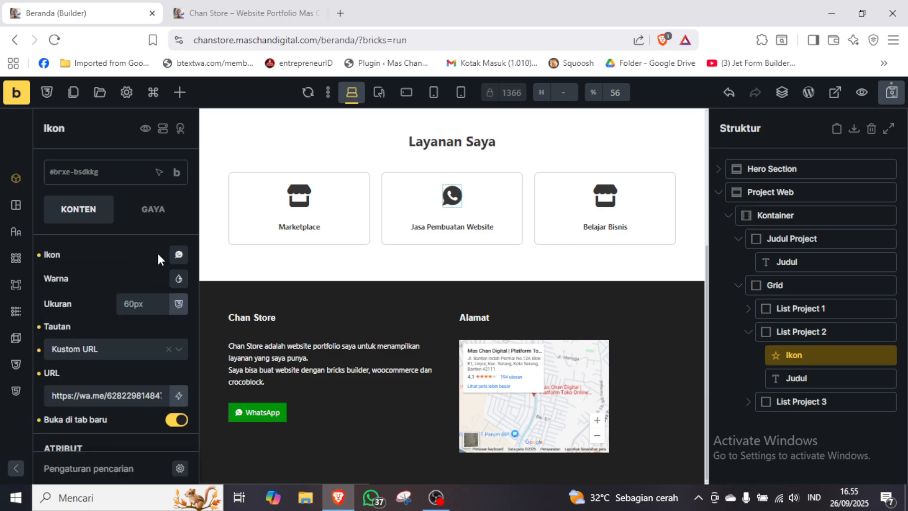
Select the Belajar Bisnis icon in List Project 3 and search the Fontawesome set for "bag".
left_click(752, 332)
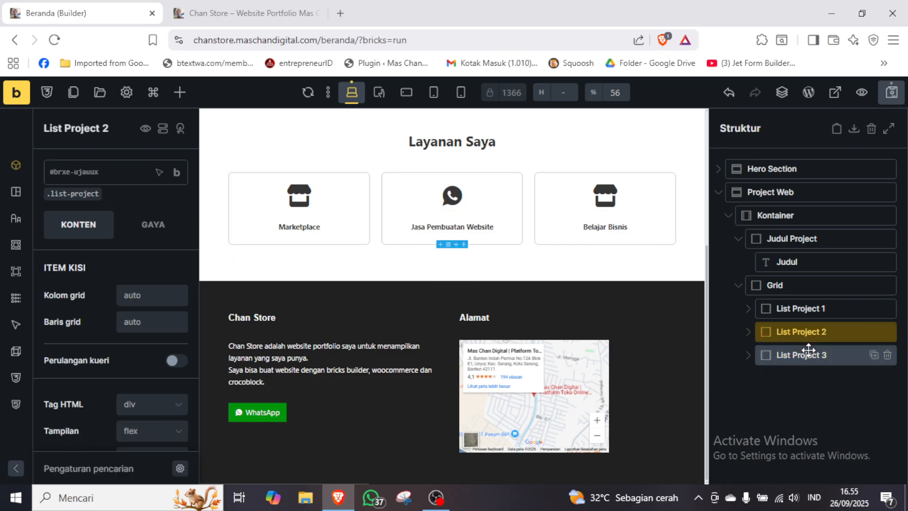
left_click(755, 360)
left_click(815, 378)
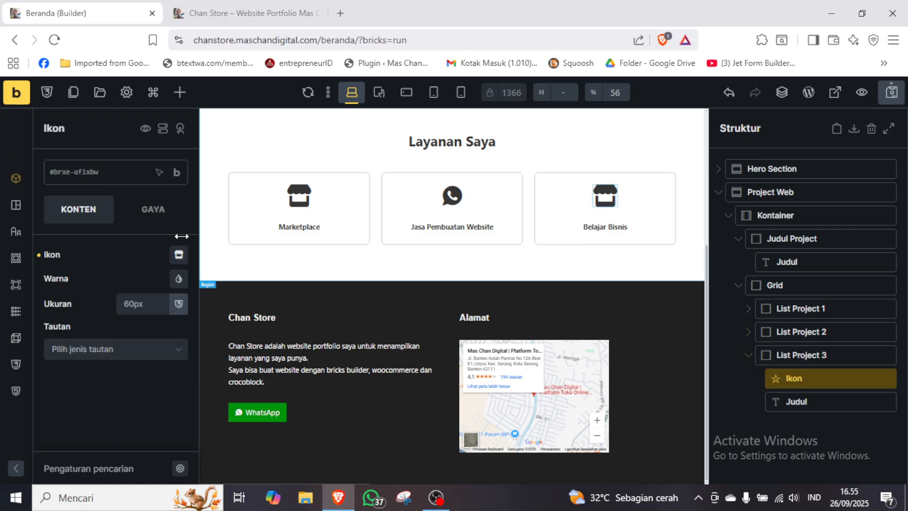
left_click(179, 258)
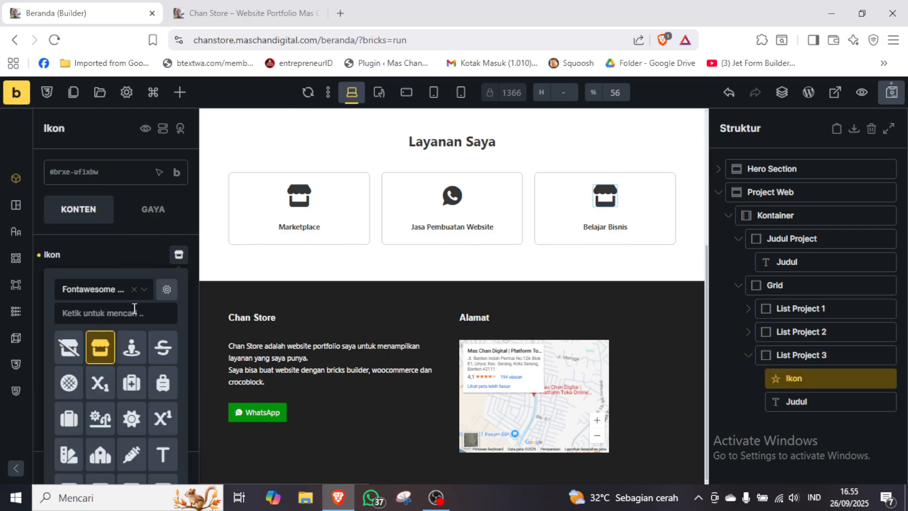
left_click(118, 306)
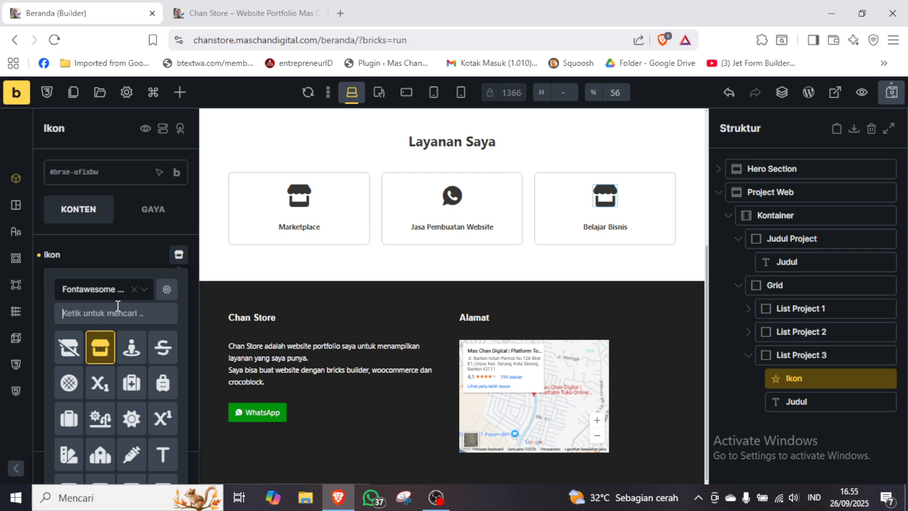
type("bag")
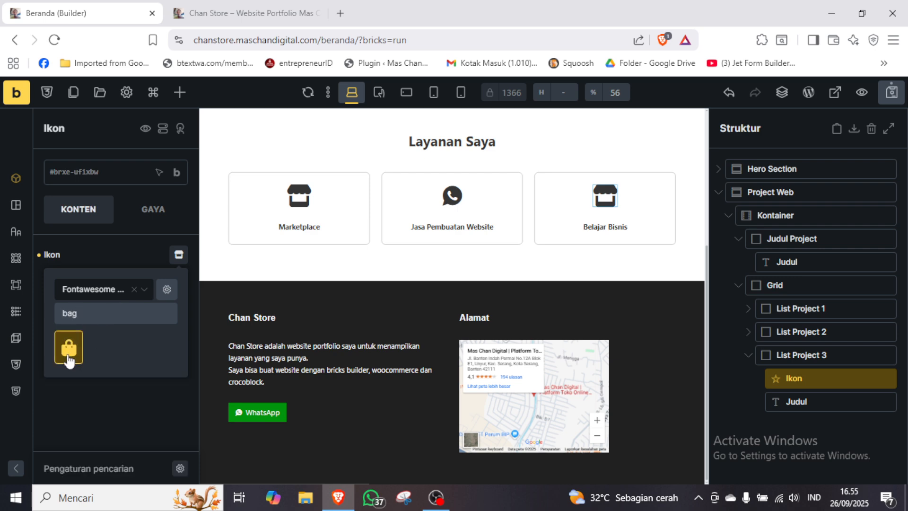
key("ctrl+a")
key("ctrl+c")
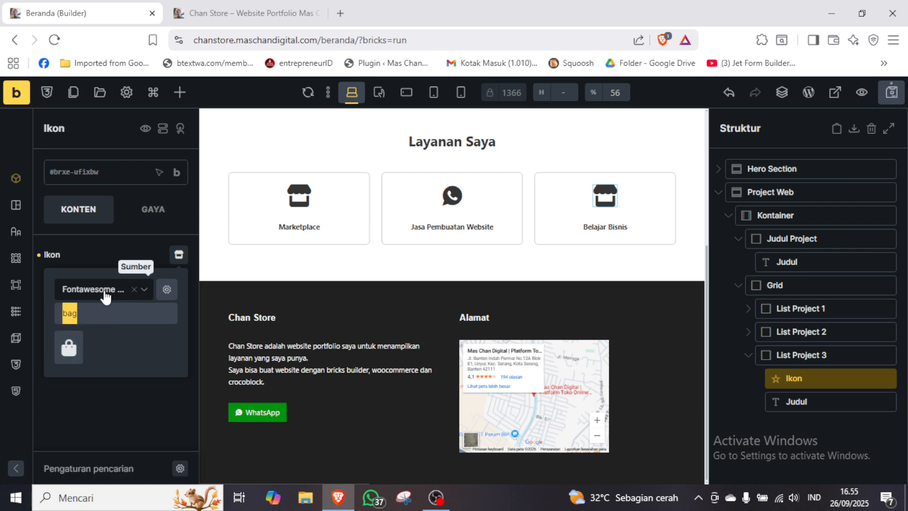
Switch the icon source to Ionicons and search it for "bag".
left_click(105, 291)
left_click(105, 422)
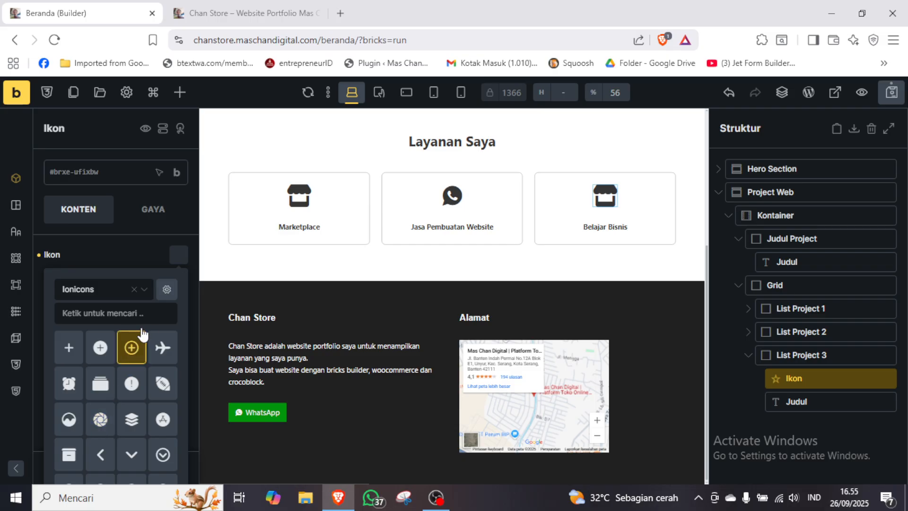
left_click(147, 314)
key("ctrl+v")
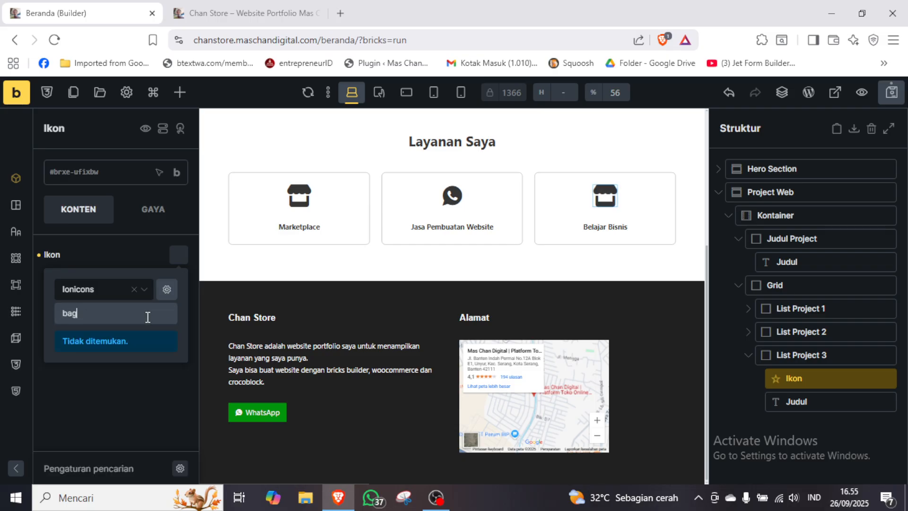
Replace the Belajar Bisnis card's icon with the bag icon from the Themify set and save the page.
left_click(101, 290)
left_click(93, 444)
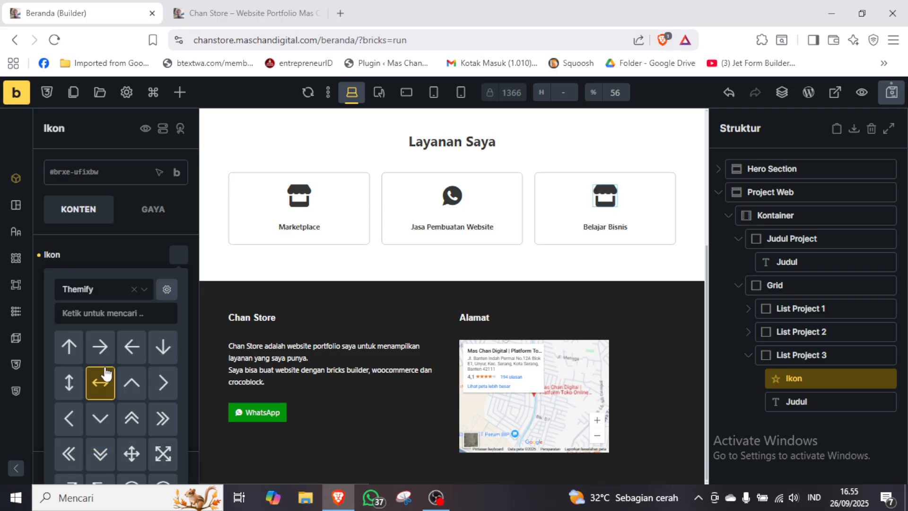
left_click(140, 315)
key("ctrl+v")
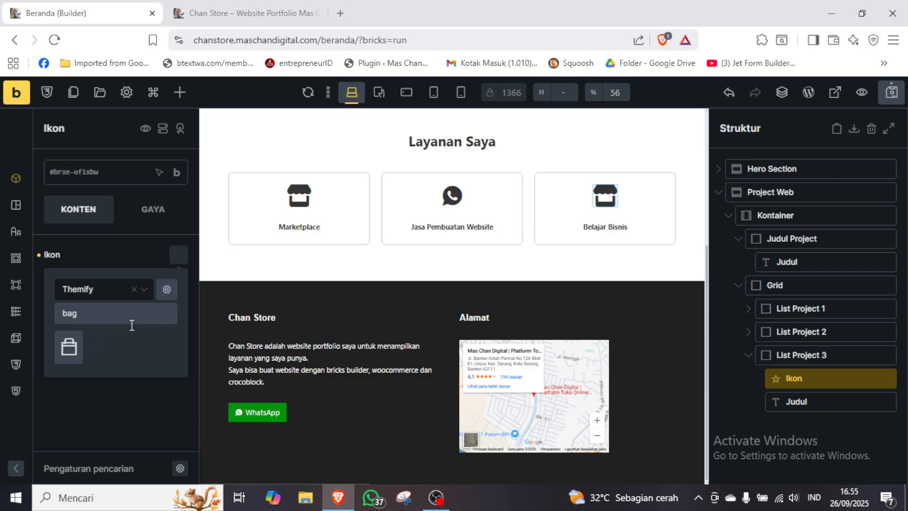
left_click(68, 346)
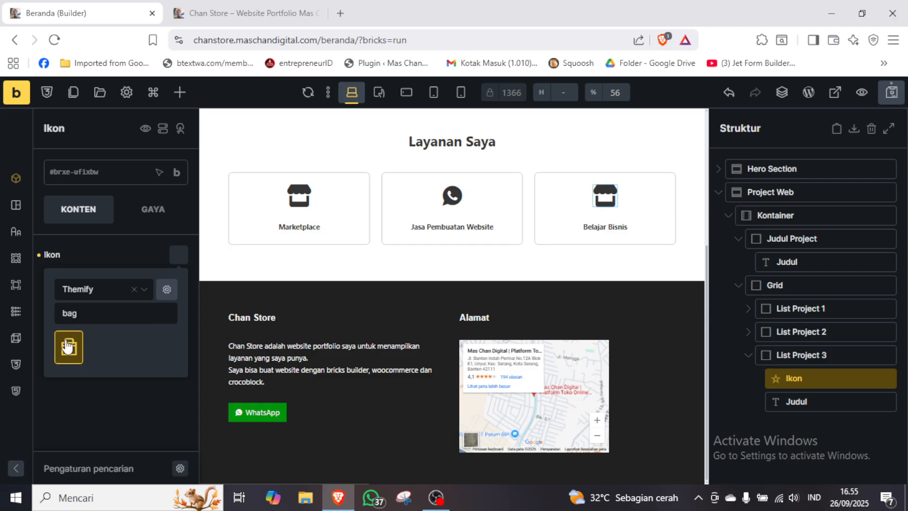
left_click(128, 399)
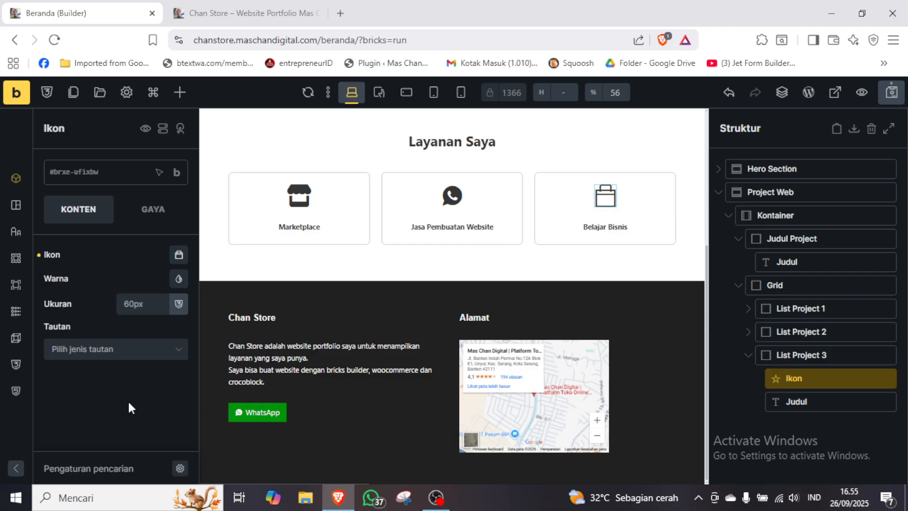
left_click(892, 92)
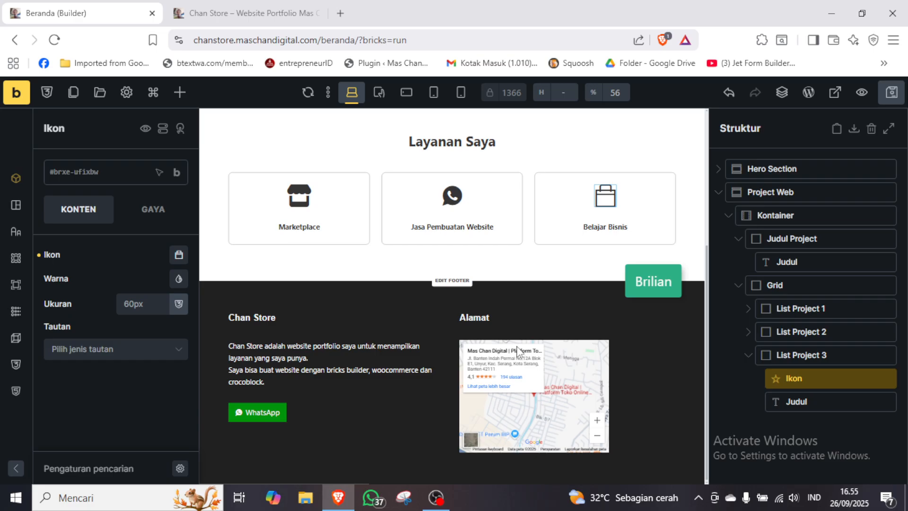
Set the link type of the Belajar Bisnis icon to Kustom URL.
left_click(159, 349)
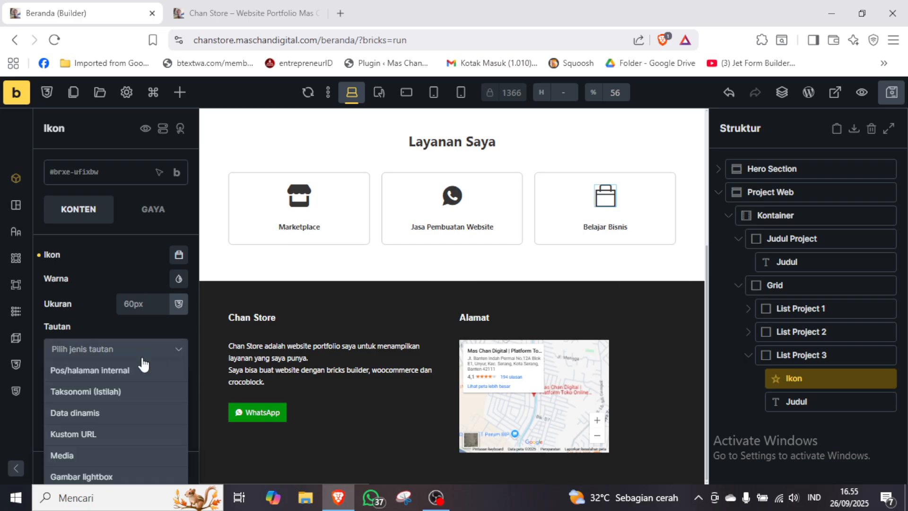
scroll(142, 364, "down", 1)
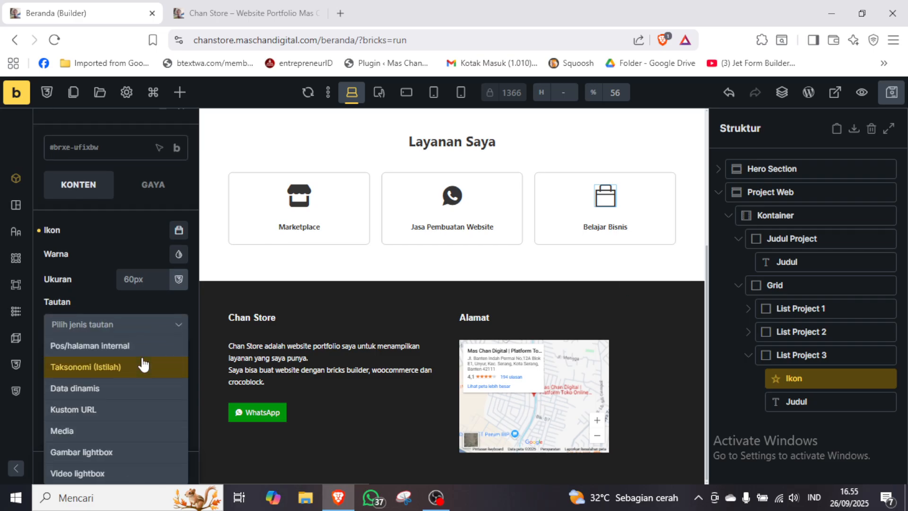
left_click(94, 409)
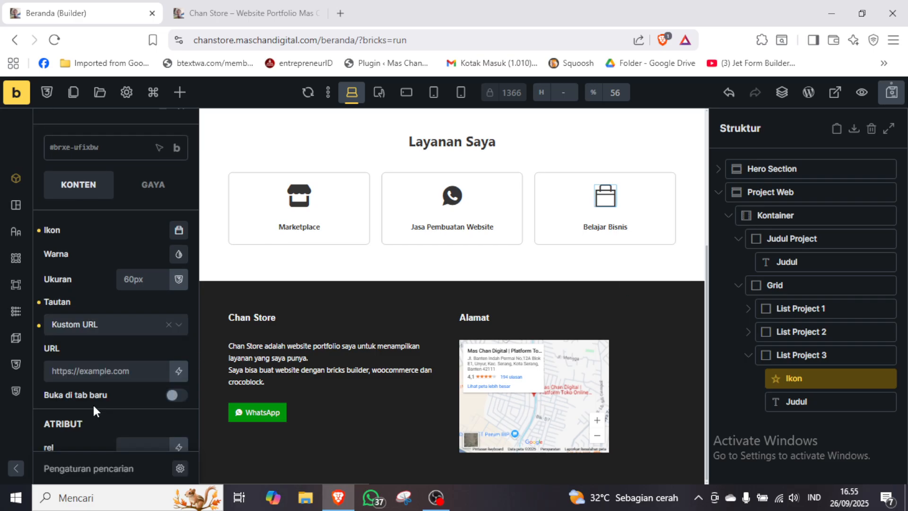
left_click(137, 375)
type("http")
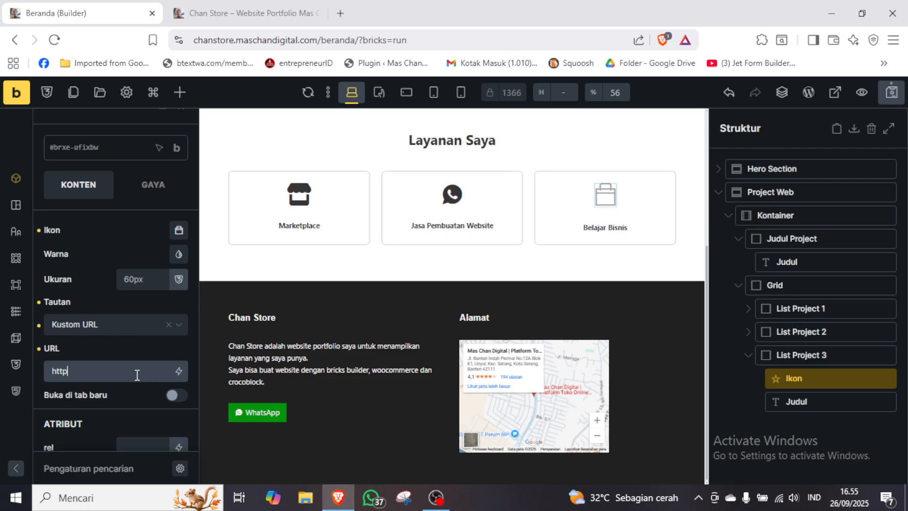
type("s://mas")
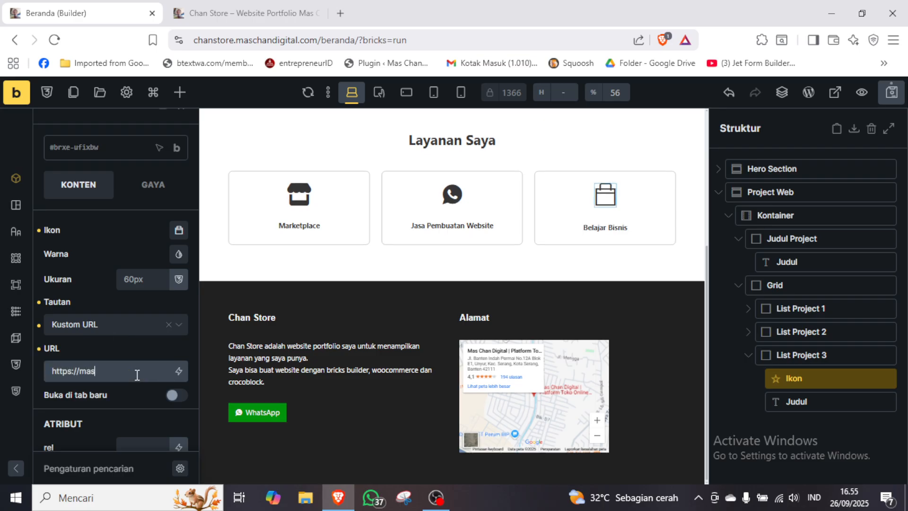
type("al.com/")
left_click(118, 247)
left_click(891, 93)
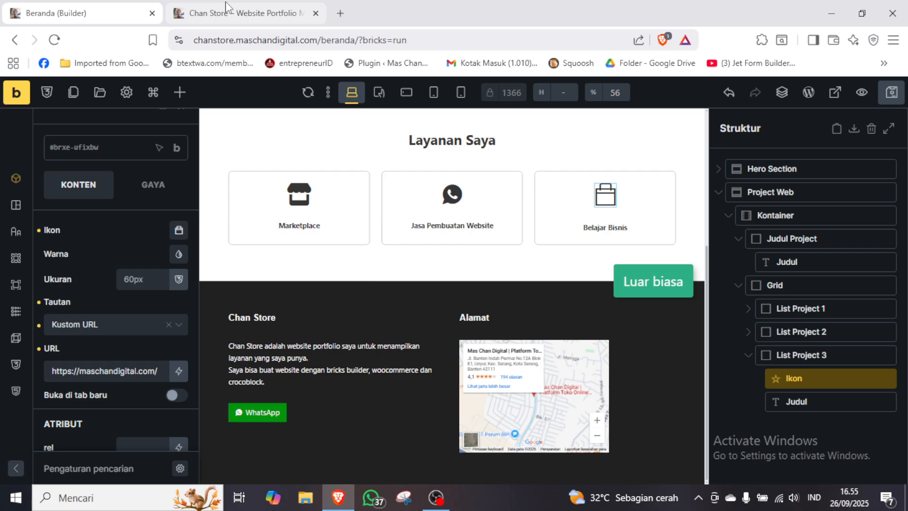
left_click(177, 395)
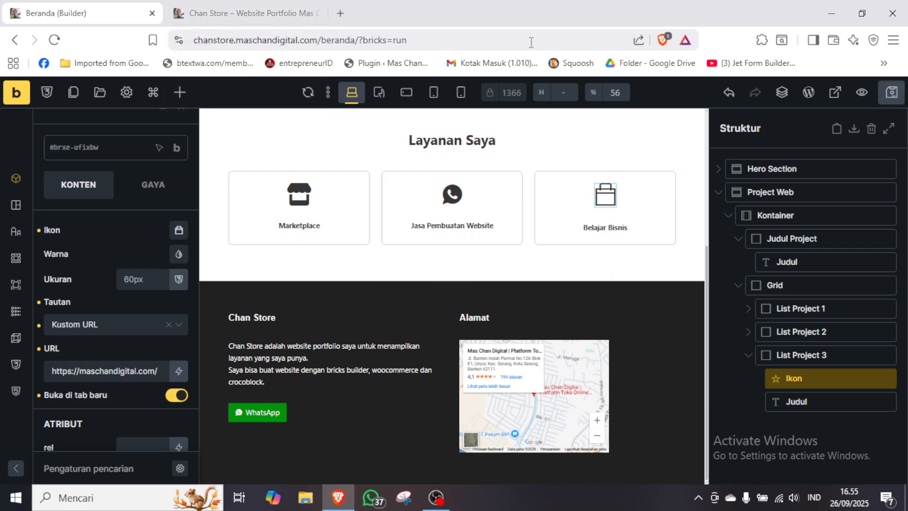
key("ctrl+s")
Reload the published Chan Store page to check the service cards, and review the homepage from its header in the builder.
left_click(264, 13)
key("F5")
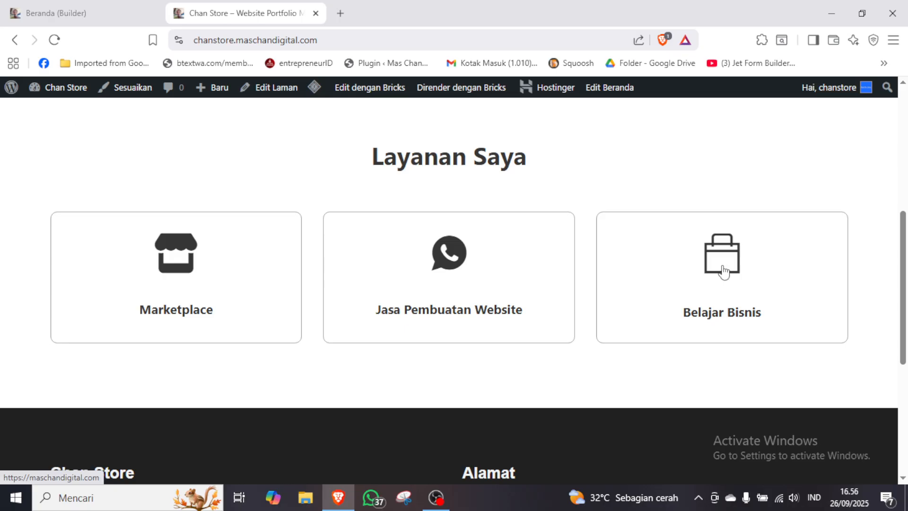
left_click(102, 14)
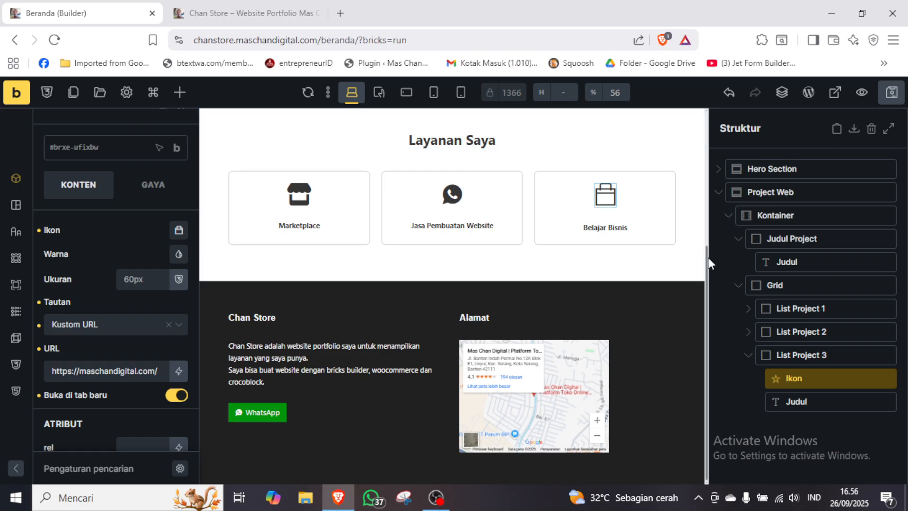
left_click_drag(708, 257, 708, 126)
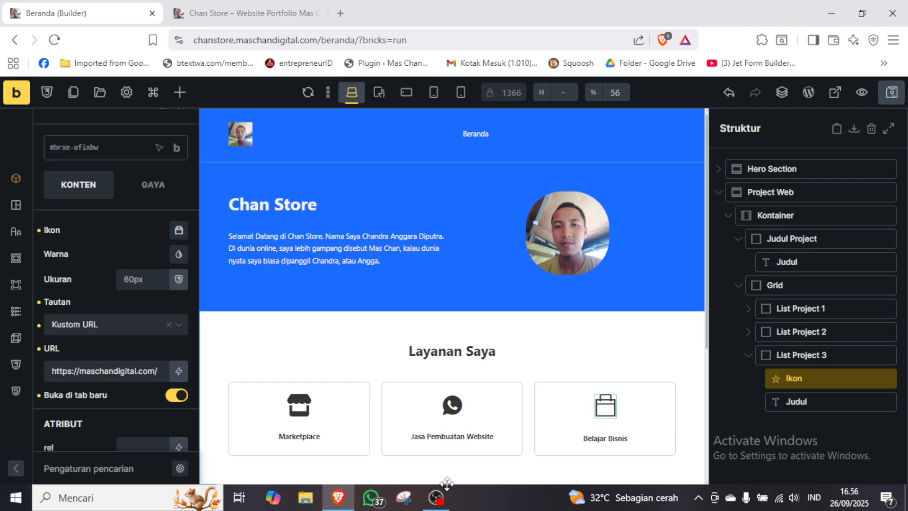
left_click(447, 501)
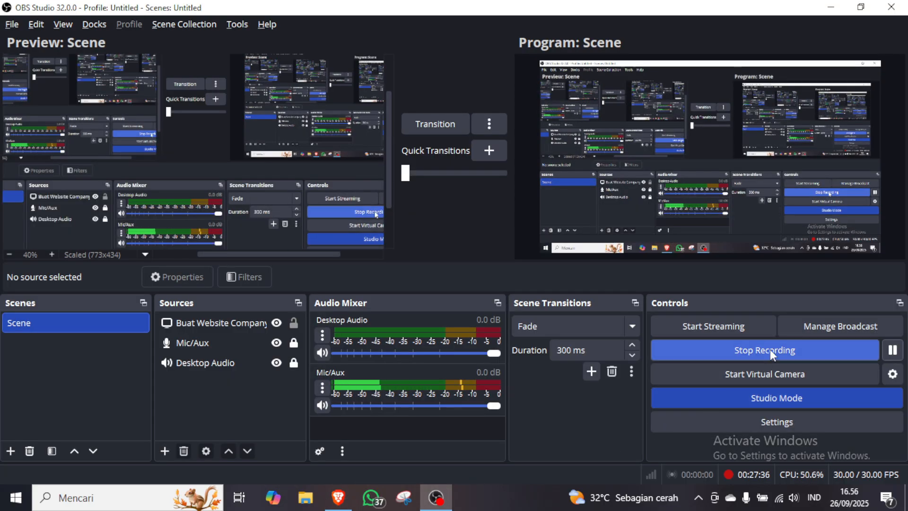